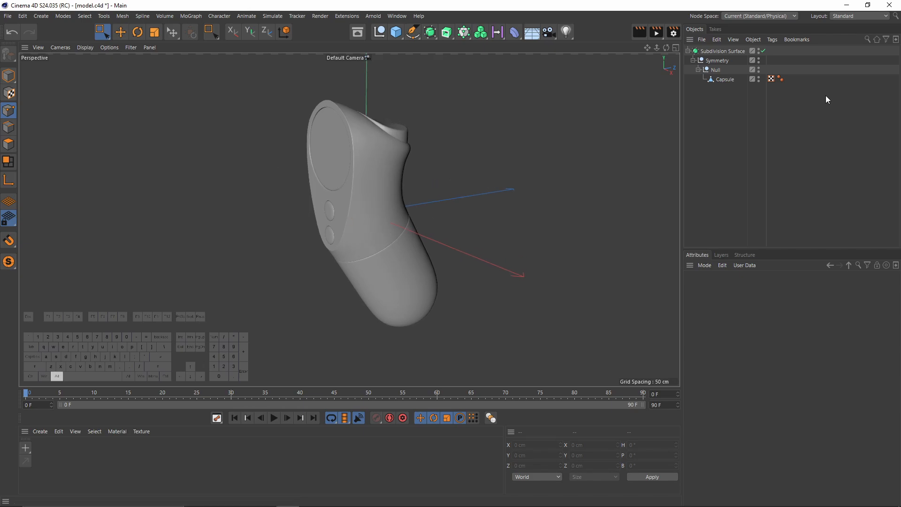
Step: Switch to the BP - UV Edit layout and show the Capsule's UV islands in polygon mode
click(858, 16)
click(854, 44)
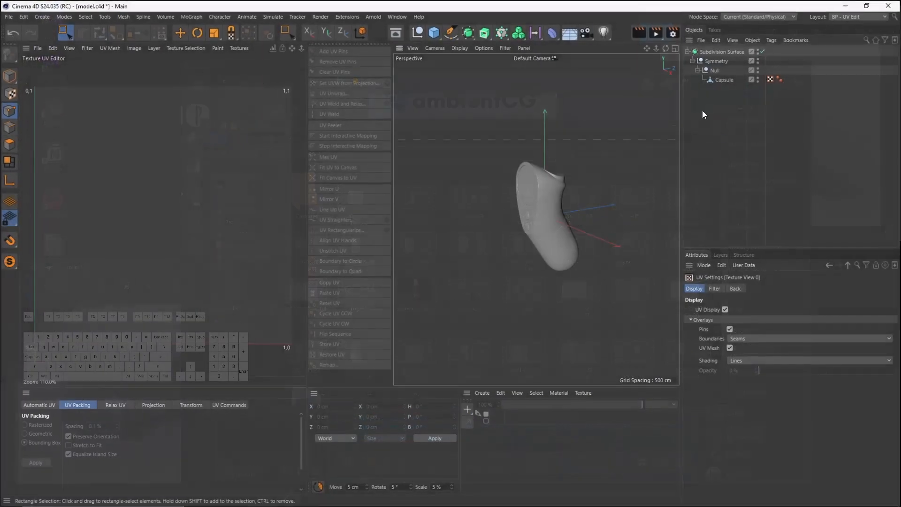
click(722, 79)
click(6, 146)
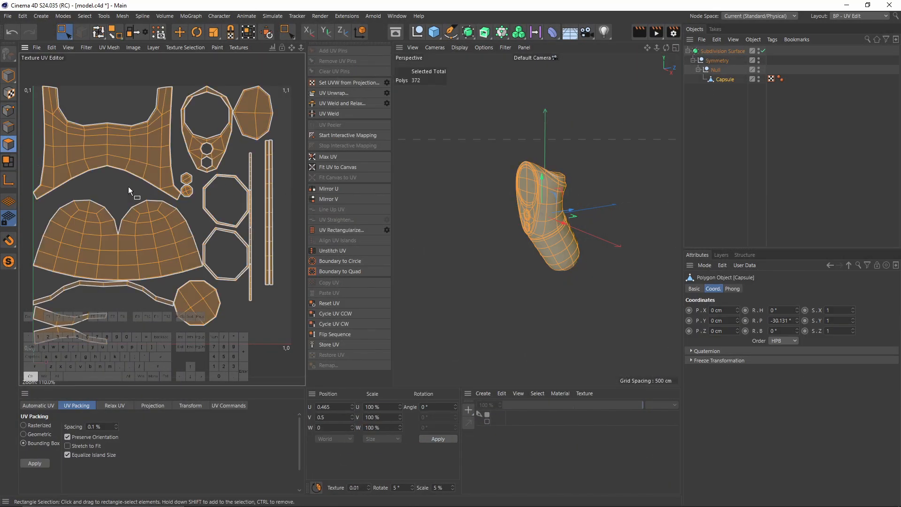
Step: Preview the coloured UV map grid on the controller model, check it from the front, and remove the grid again
click(250, 75)
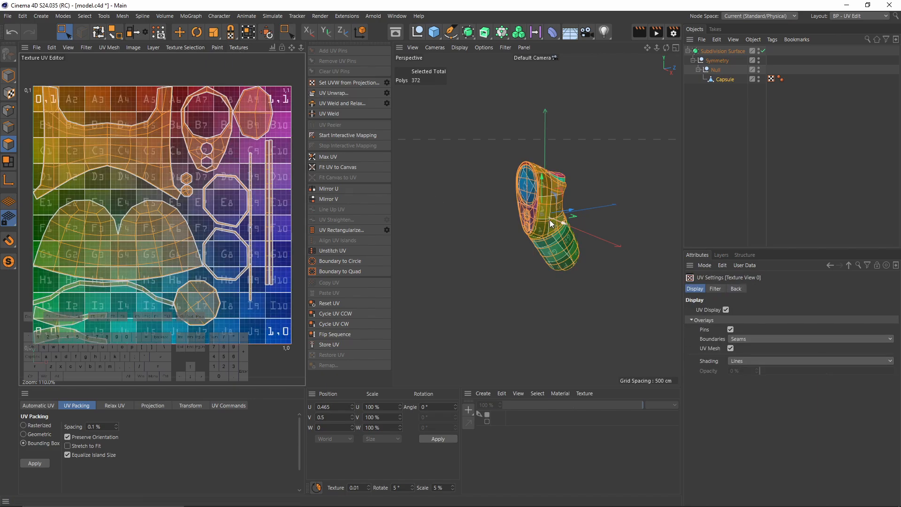
alt+right_drag(550, 219, 517, 200)
alt+drag(517, 200, 558, 229)
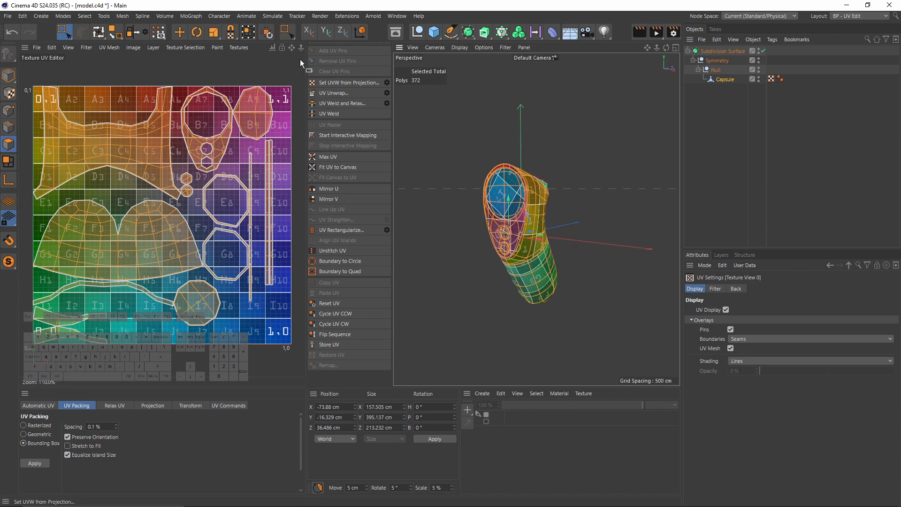
click(239, 47)
click(250, 66)
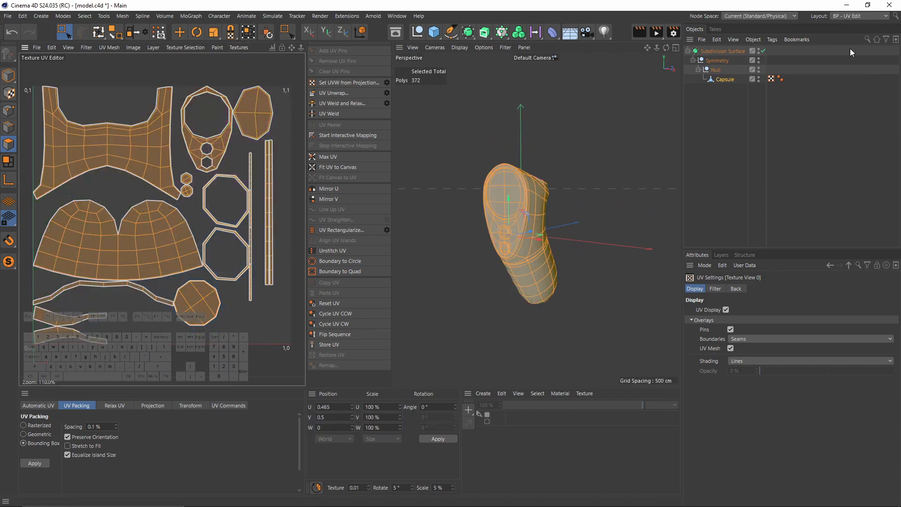
Step: Switch to the Model layout and maximize the Right view of the empty scene
click(849, 15)
click(852, 117)
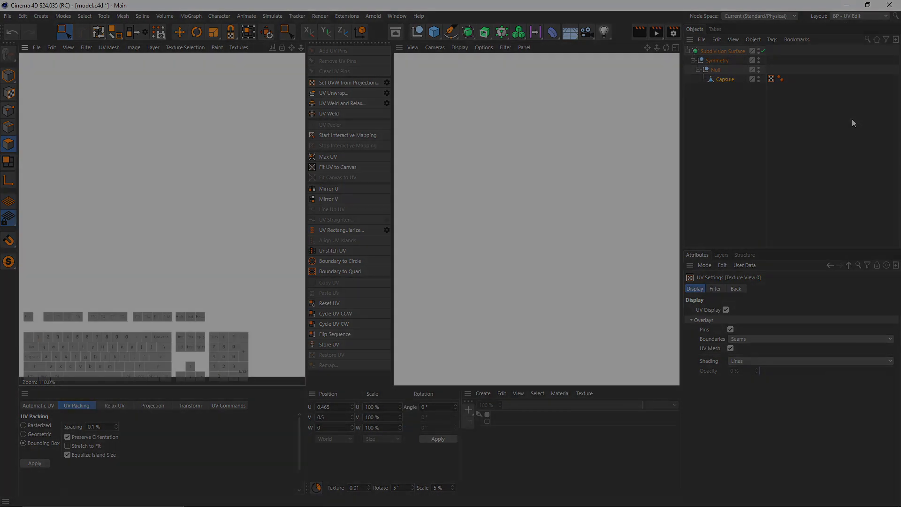
middle_click(379, 190)
middle_click(257, 299)
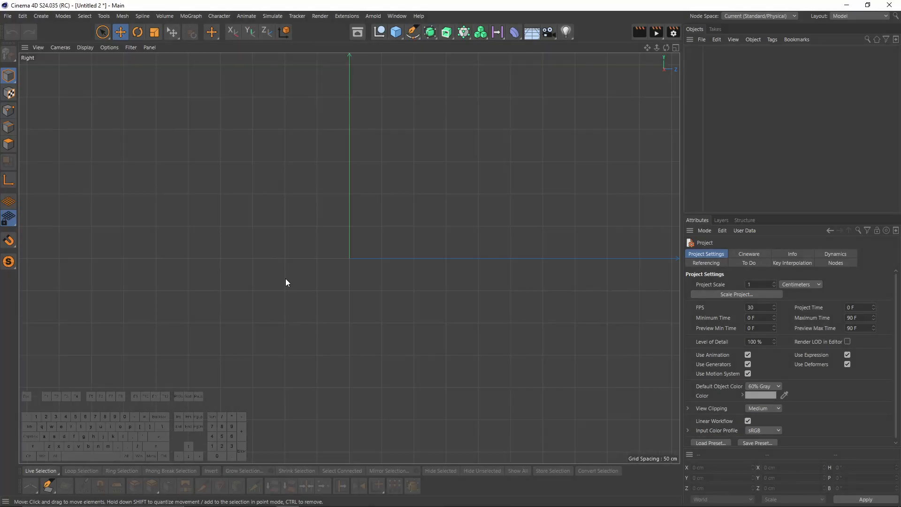
Step: Load the Oculus-go-controller-diagram image as the Right viewport's background and set its transparency to 96%
key(shift+v)
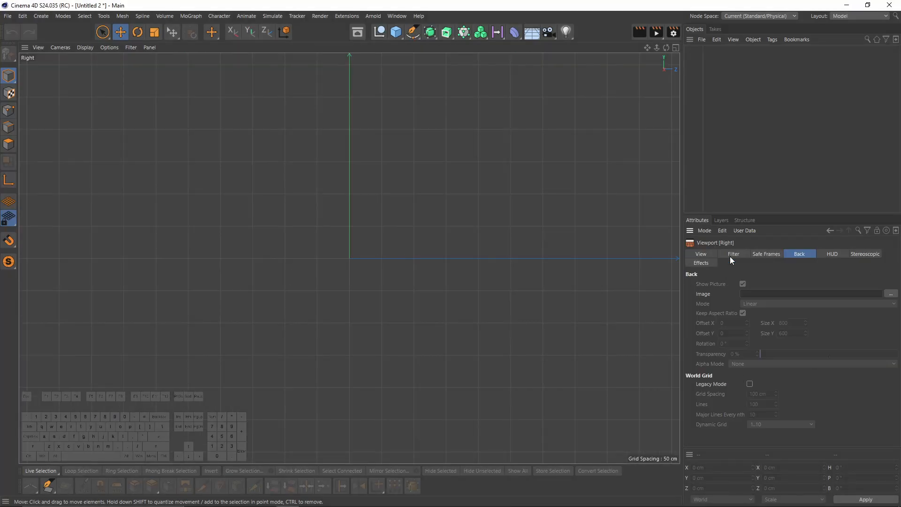
click(891, 294)
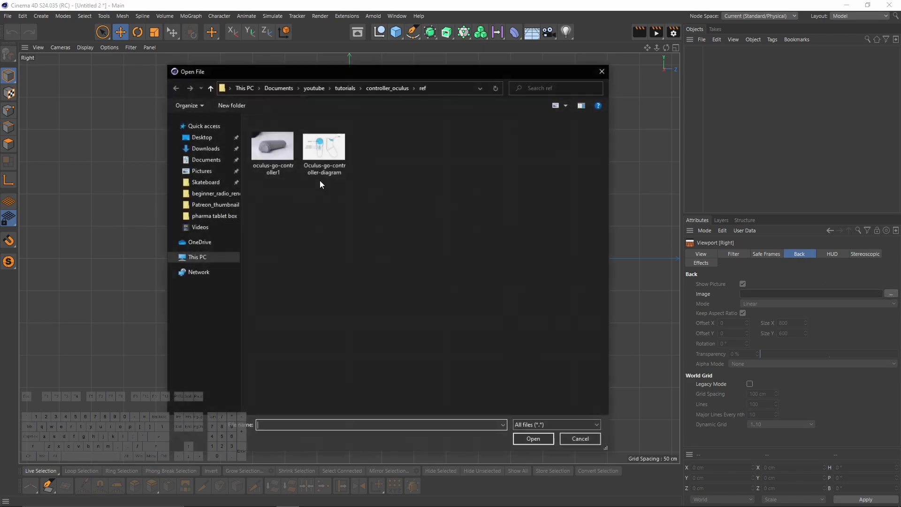
double_click(329, 148)
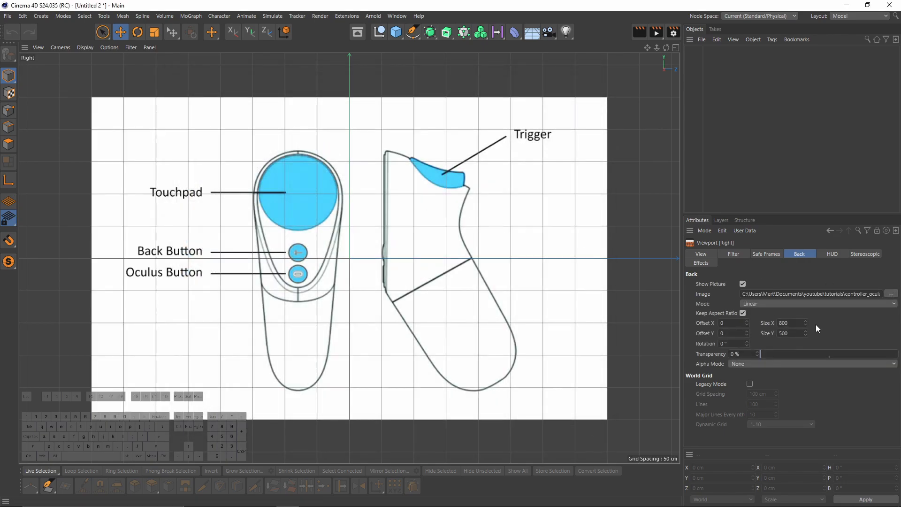
drag(852, 356, 896, 355)
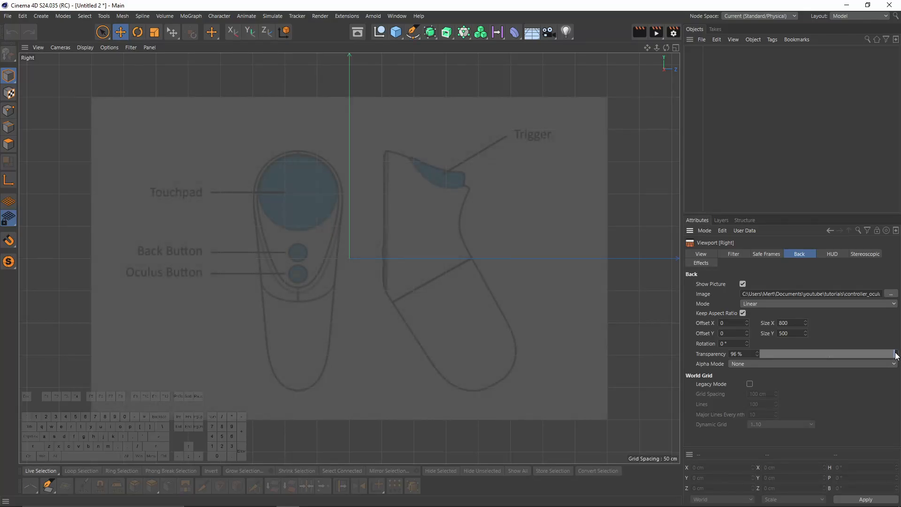
Step: Set the background image's Offset X to -119 so the side-view drawing sits on the vertical axis
alt+middle_drag(463, 300, 454, 284)
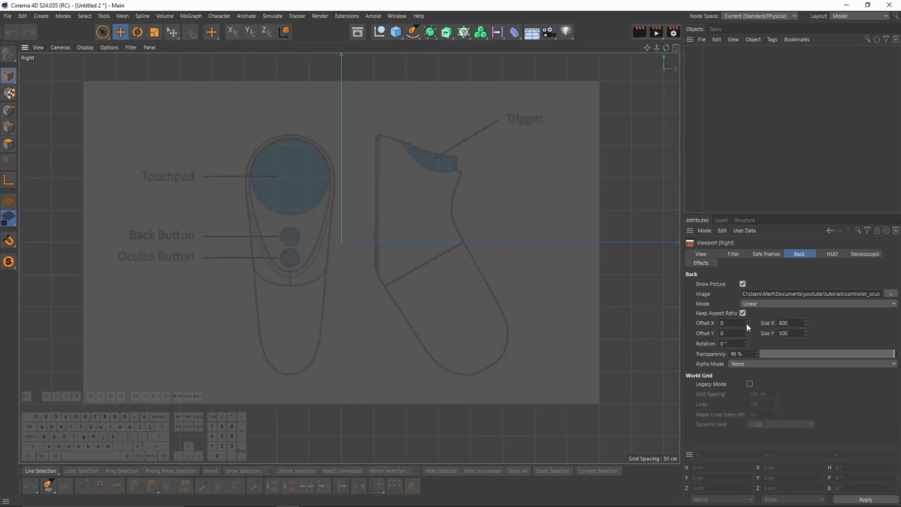
drag(747, 322, 691, 323)
mouse_move(386, 239)
alt+middle_down()
mouse_move(384, 218)
mouse_move(380, 238)
alt+middle_up()
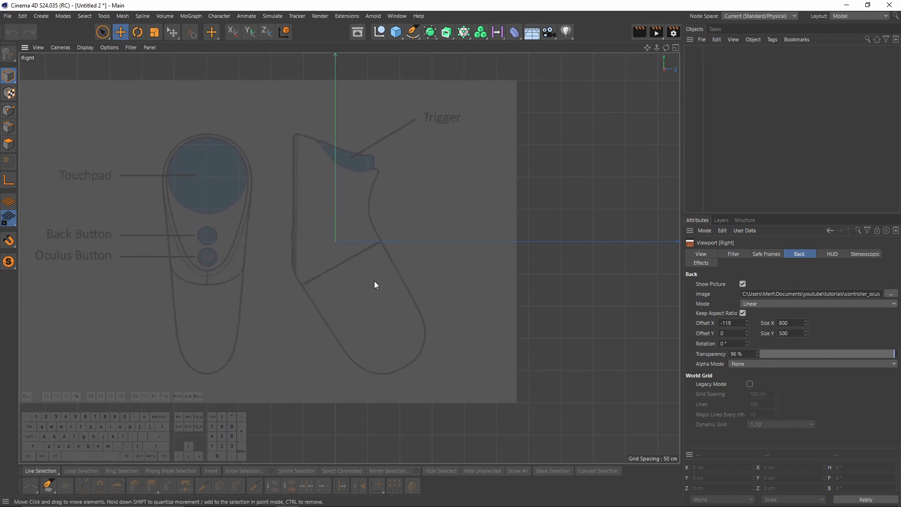
alt+middle_drag(381, 264, 440, 294)
scroll(433, 282, up, 2)
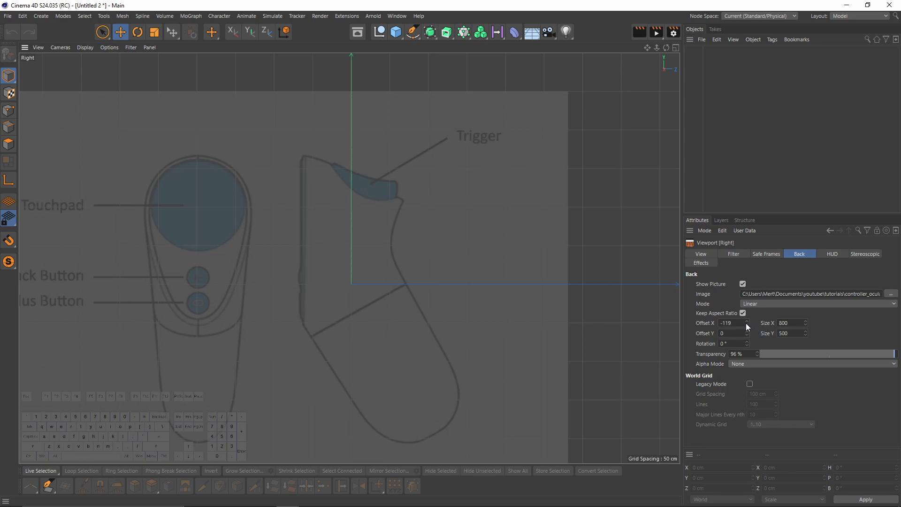
Step: Add a Capsule primitive and move it over the drawing's grip to about Y -50.7 cm, Z 33.1 cm
alt+middle_drag(415, 240, 345, 61)
click(395, 33)
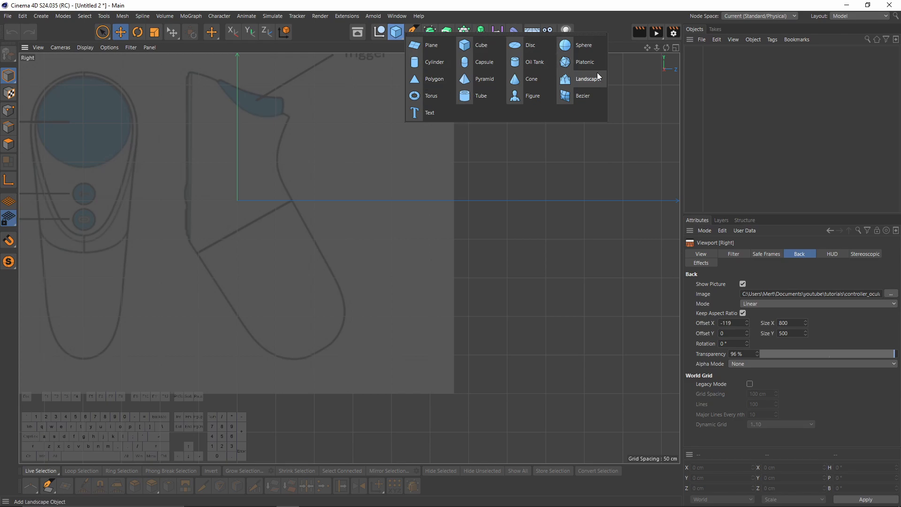
click(487, 63)
alt+middle_drag(316, 222, 353, 207)
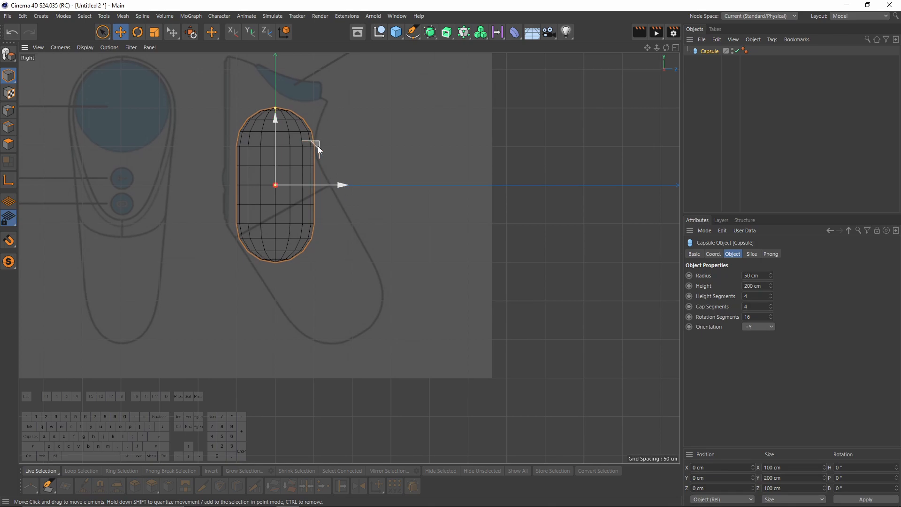
drag(317, 146, 309, 170)
Step: Rotate the capsule to a pitch of about 29.2° to match the slant of the grip in the drawing
scroll(334, 213, up, 3)
key(r)
key(e)
key(r)
scroll(296, 200, up, 3)
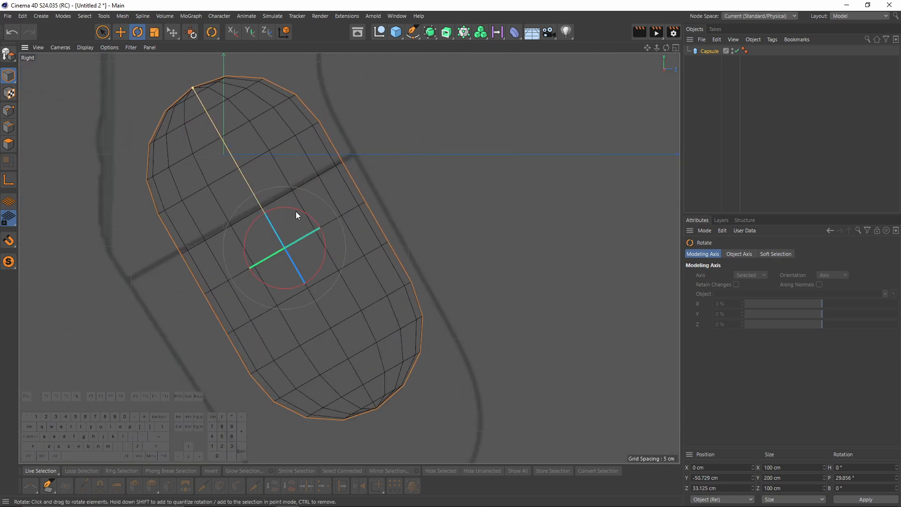
drag(296, 211, 501, 225)
Step: Scale the capsule to about 147.3 × 294.6 cm and fit it to the grip outline at about 30.1° pitch, Y -72.9 cm, Z 34.4 cm
key(e)
scroll(298, 210, down, 3)
key(t)
scroll(313, 196, up, 3)
key(e)
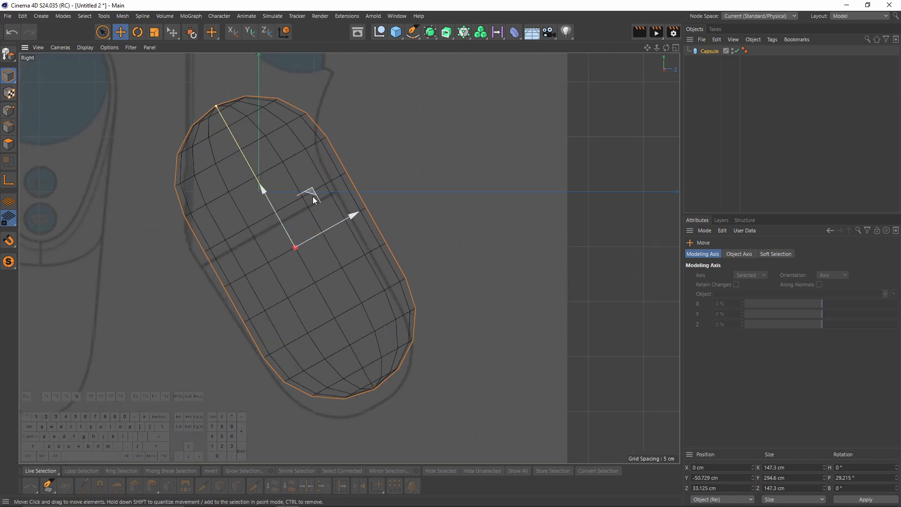
drag(313, 196, 319, 238)
key(r)
key(e)
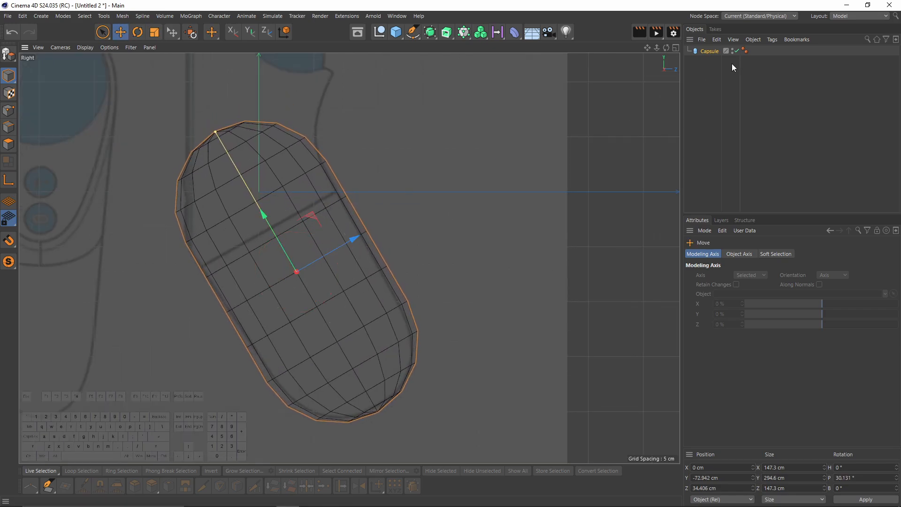
Step: Set the capsule's height segments to 1 and its cap segments to 3
click(705, 51)
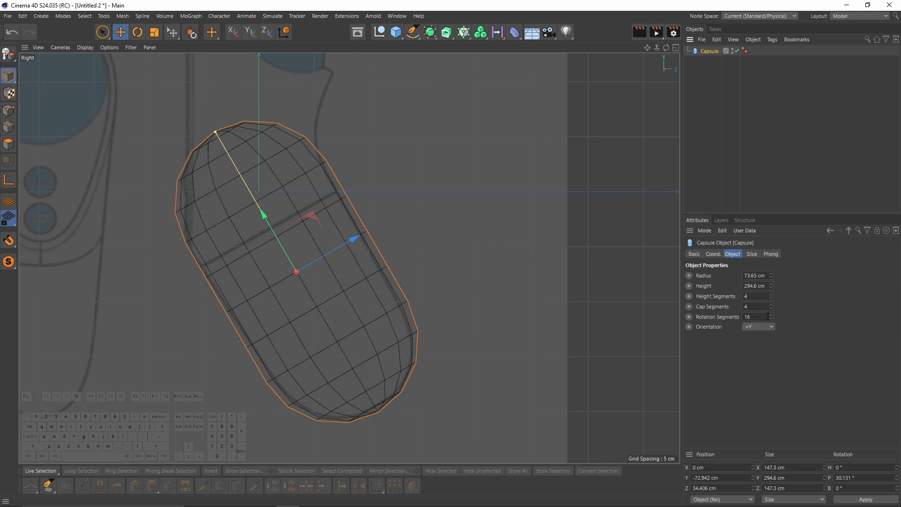
click(751, 296)
text(1)
key(Return)
click(770, 309)
click(771, 309)
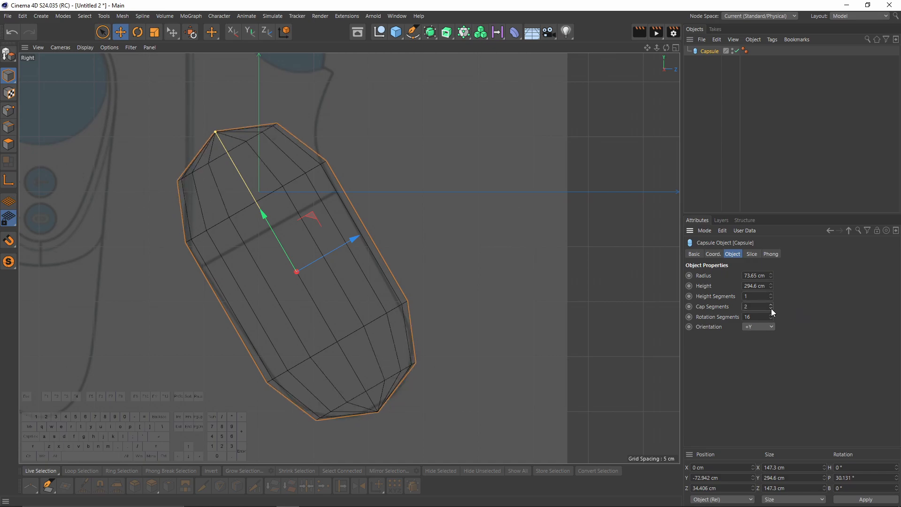
click(771, 302)
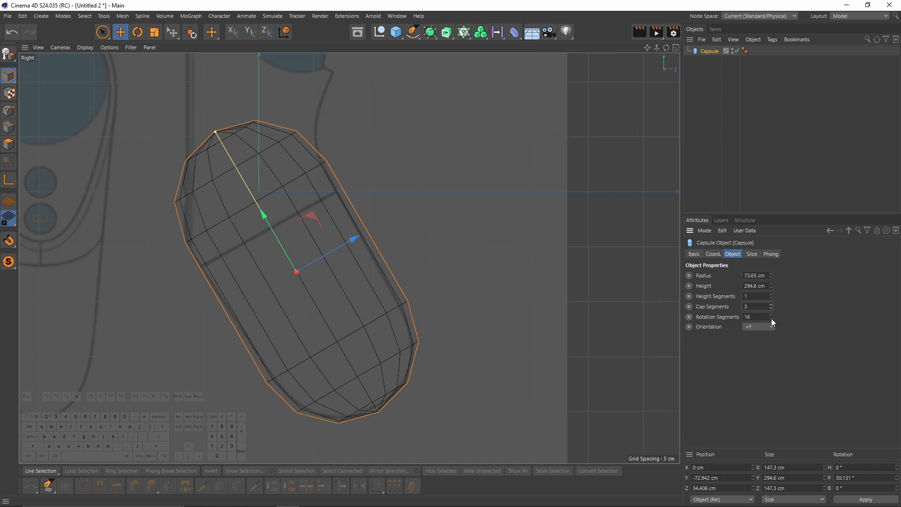
Step: Reduce the capsule's rotation segments to 8
click(771, 318)
click(771, 319)
click(771, 319)
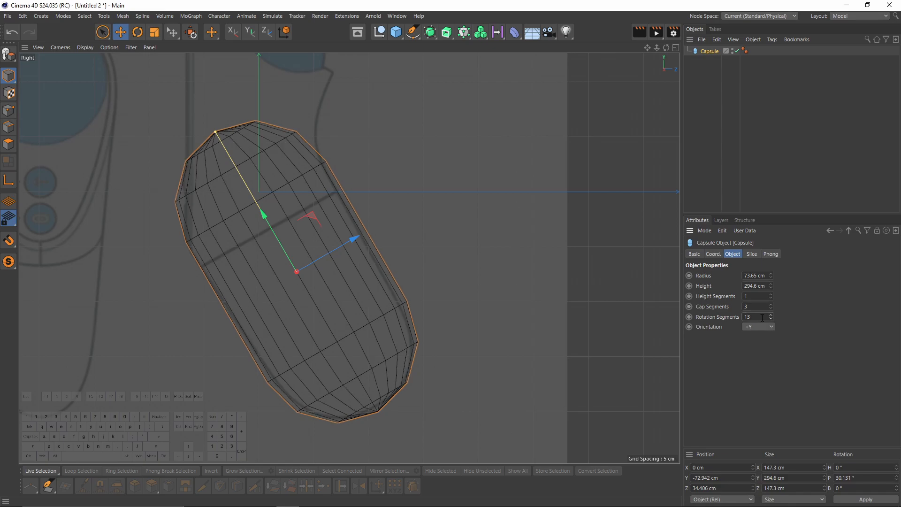
double_click(762, 318)
text(8)
key(Return)
Step: Show the capsule in the Perspective view with shading and polygon lines, and check its segmentation from several sides
middle_click(340, 171)
middle_click(219, 154)
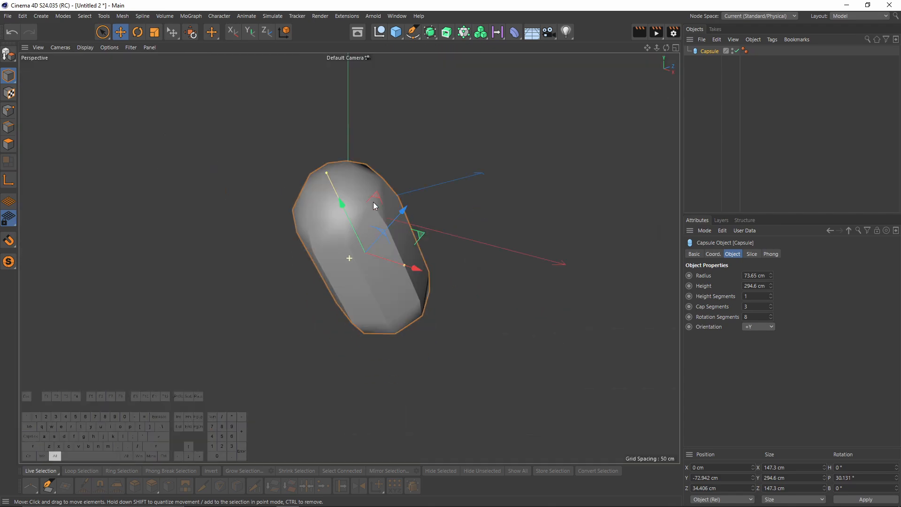
alt+drag(373, 205, 482, 218)
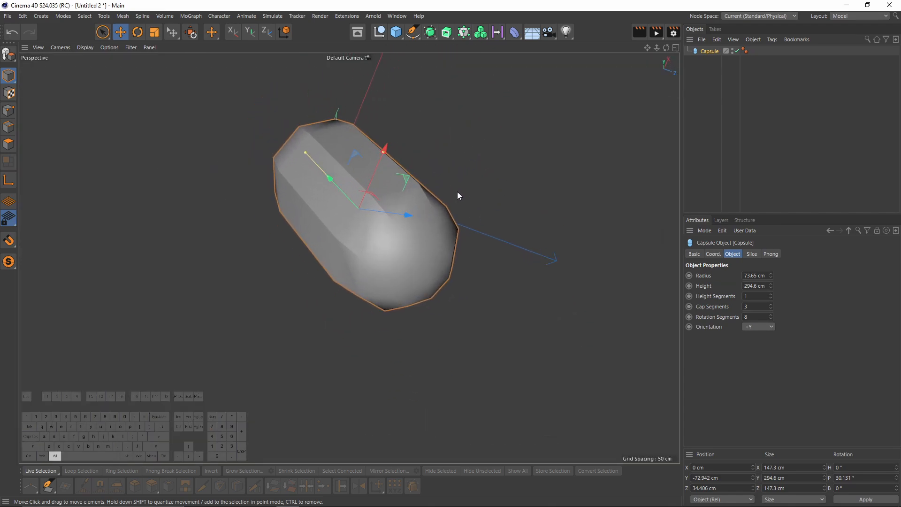
alt+drag(356, 221, 429, 207)
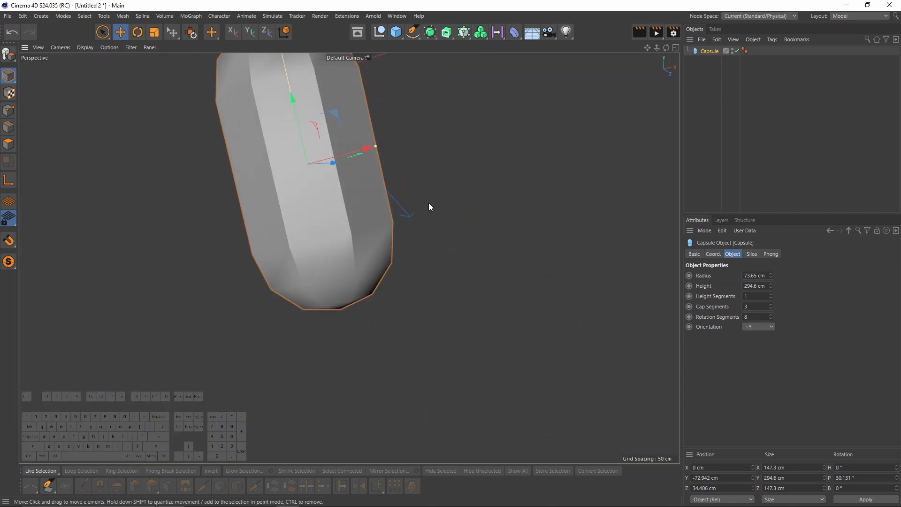
alt+middle_drag(312, 90, 350, 188)
middle_click(445, 313)
scroll(214, 168, down, 1)
middle_click(214, 168)
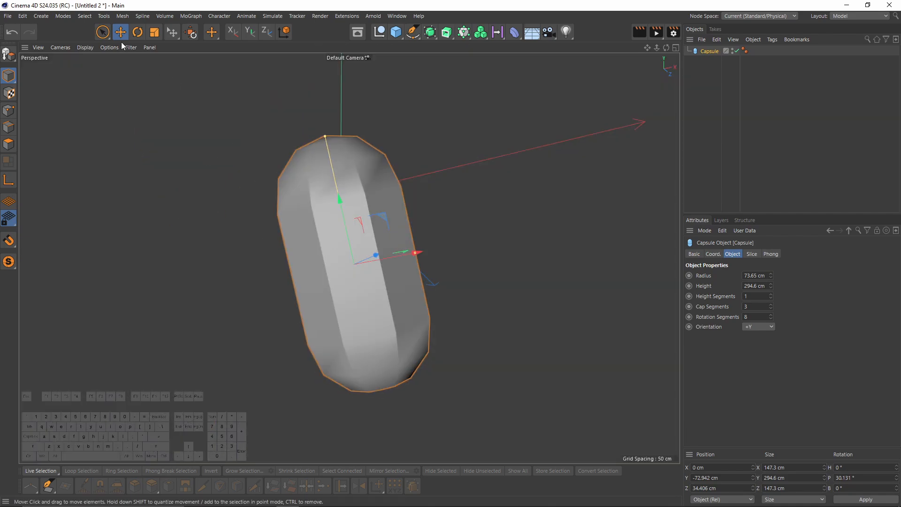
click(85, 47)
click(99, 74)
alt+middle_drag(396, 268, 375, 209)
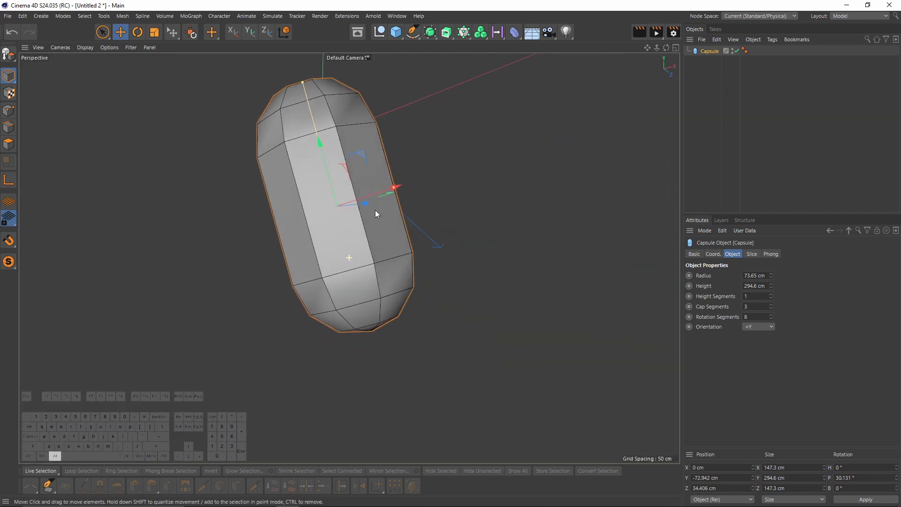
alt+drag(376, 210, 356, 225)
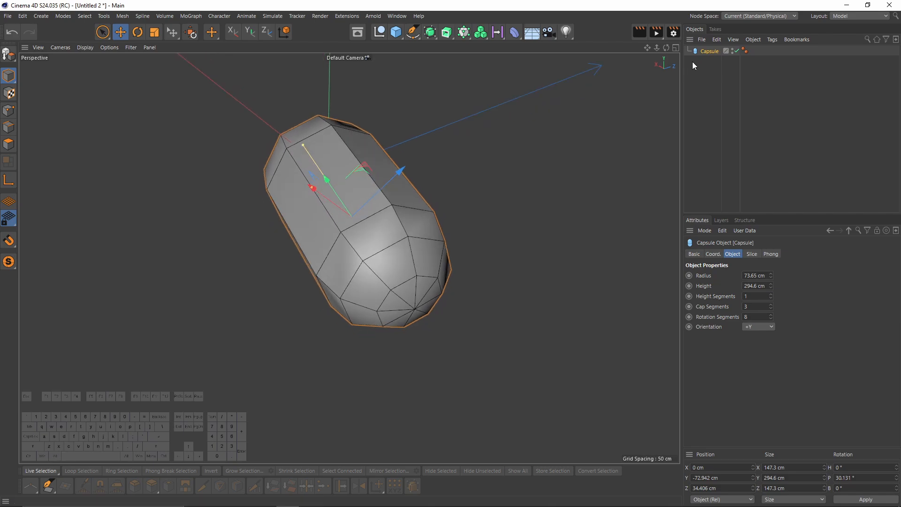
Step: Make the capsule editable and switch to point mode
key(c)
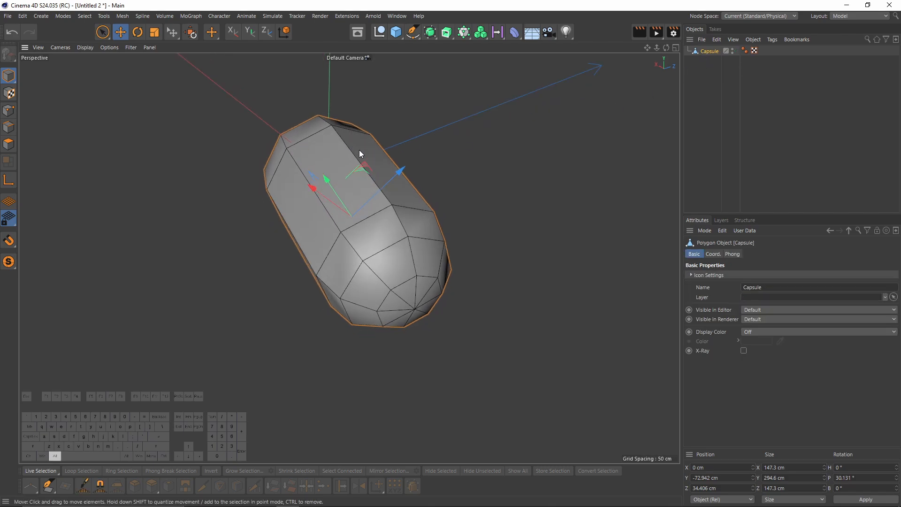
alt+drag(359, 150, 387, 239)
click(9, 112)
Step: Delete the capsule's upper cap points in the Right view using Rectangle Selection, leaving an open top rim
middle_click(375, 256)
middle_click(377, 257)
key(space)
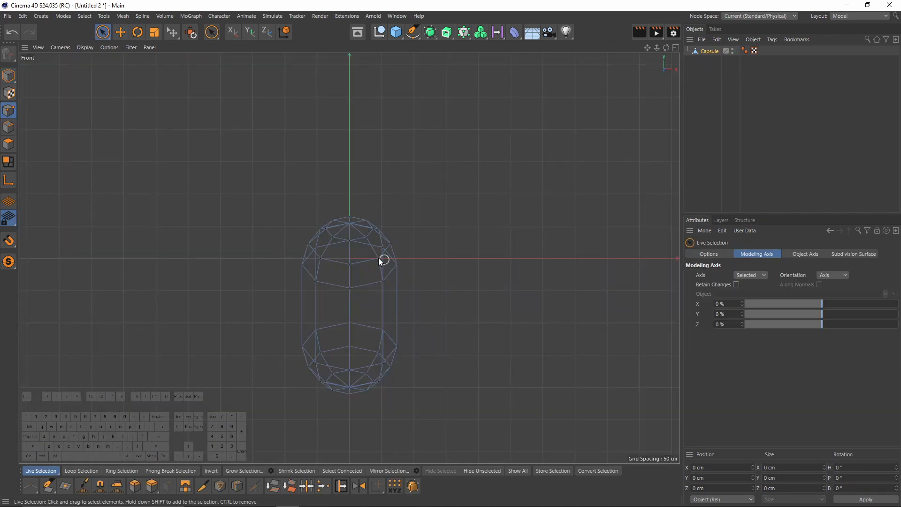
middle_click(379, 258)
middle_click(244, 314)
key(0)
drag(121, 91, 208, 199)
key(Delete)
drag(151, 85, 255, 188)
key(Delete)
drag(208, 88, 304, 160)
key(Delete)
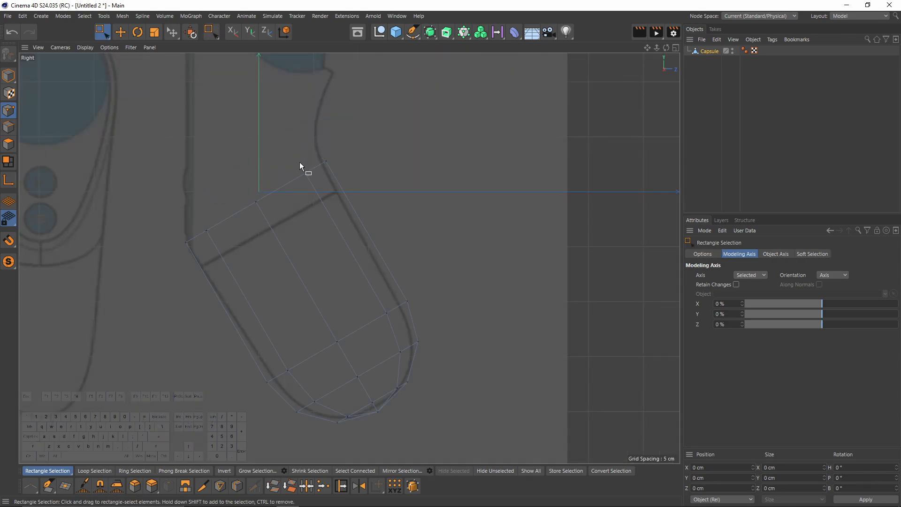
Step: Select the open top edge loop and move it down along the capsule's axis to the seam line in the drawing
alt+middle_drag(268, 161, 283, 140)
click(9, 127)
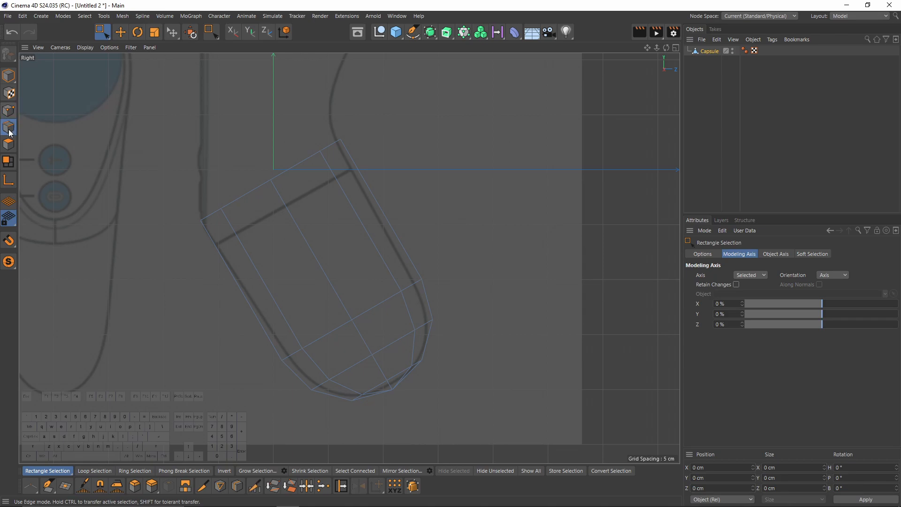
key(e)
click(241, 199)
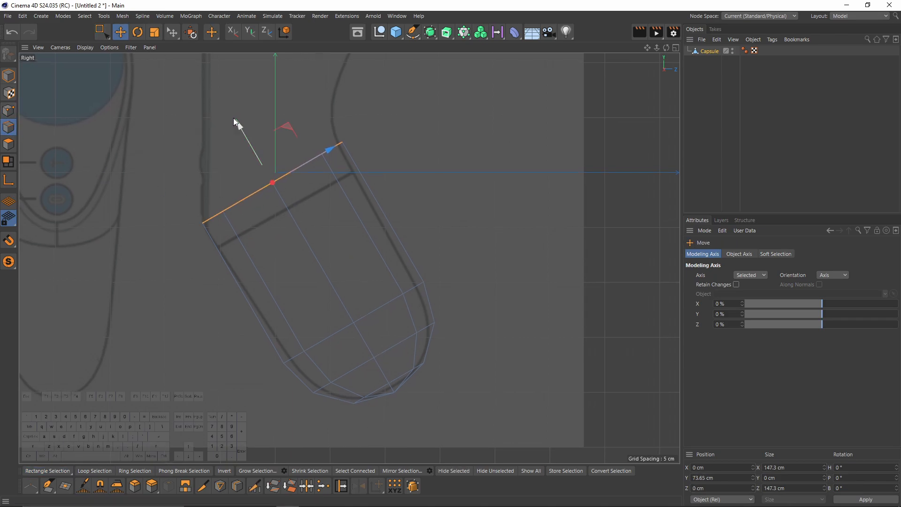
drag(238, 125, 259, 151)
Step: Select every other edge radiating from the capsule's bottom pole in the Perspective view, four in total, and dissolve them
alt+middle_drag(322, 192, 332, 230)
alt+middle_drag(280, 190, 394, 330)
middle_click(393, 328)
key(F1)
alt+drag(387, 240, 295, 209)
scroll(329, 239, up, 3)
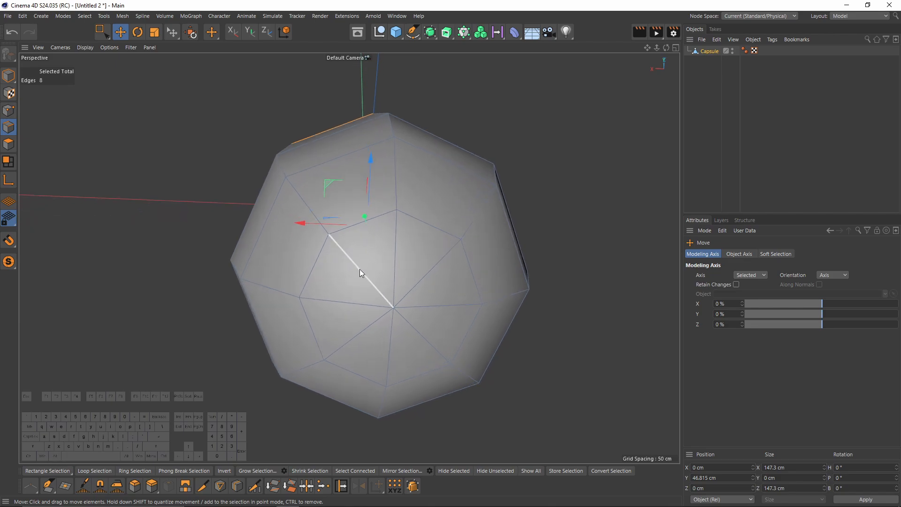
click(359, 268)
shift+click(437, 294)
shift+click(430, 345)
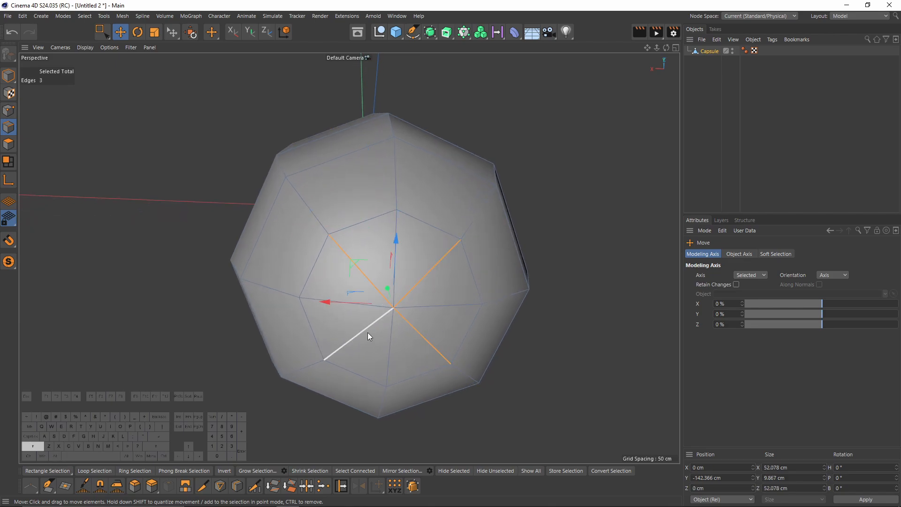
shift+click(368, 332)
alt+drag(367, 332, 469, 281)
right_click(532, 222)
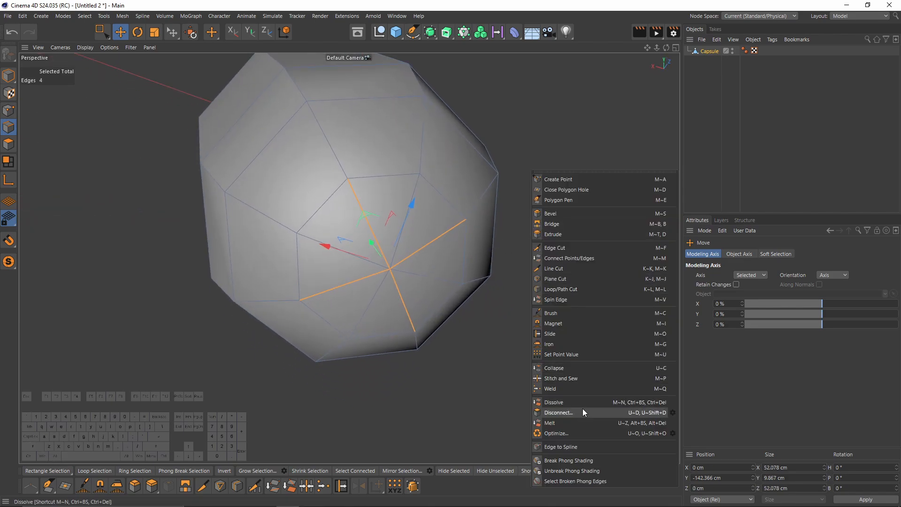
click(577, 404)
Step: Select the polygons around the capsule's tip and compare them with the grip outline in the Right view
alt+drag(416, 237, 375, 230)
click(8, 144)
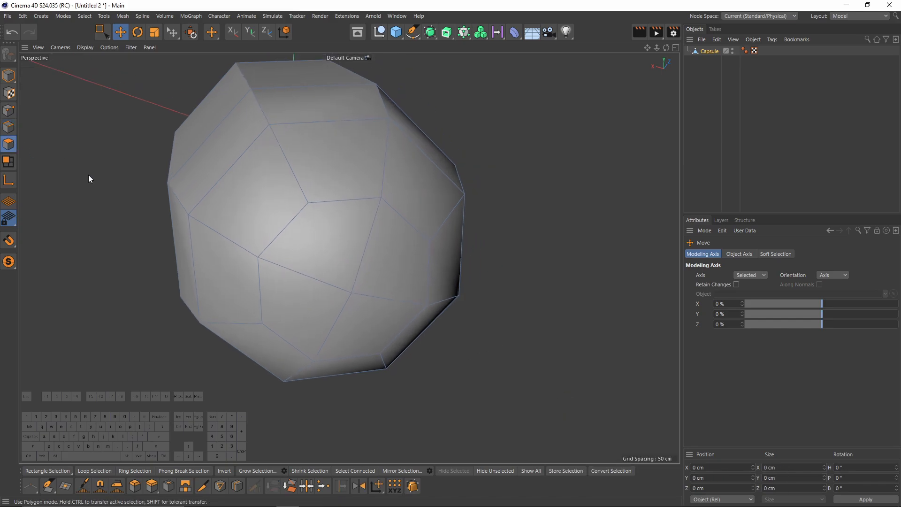
click(325, 240)
shift+click(322, 175)
shift+click(254, 196)
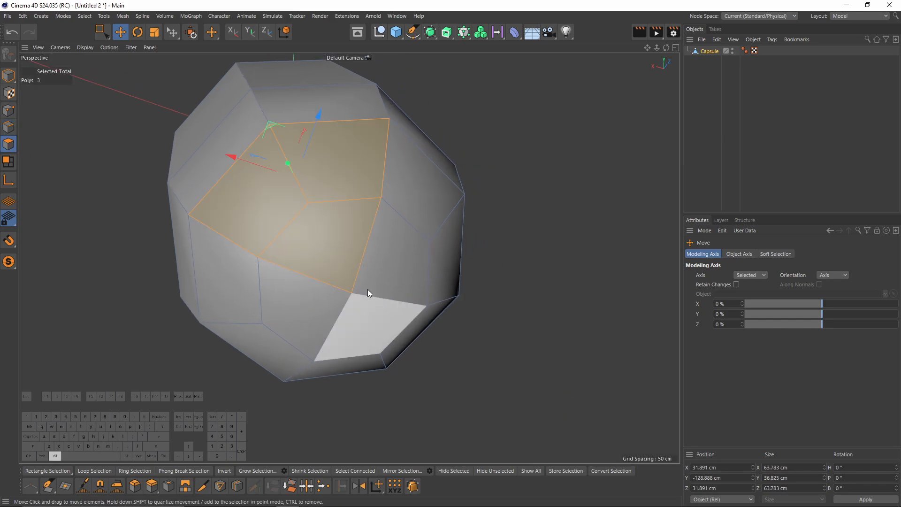
alt+drag(368, 289, 424, 216)
middle_click(424, 215)
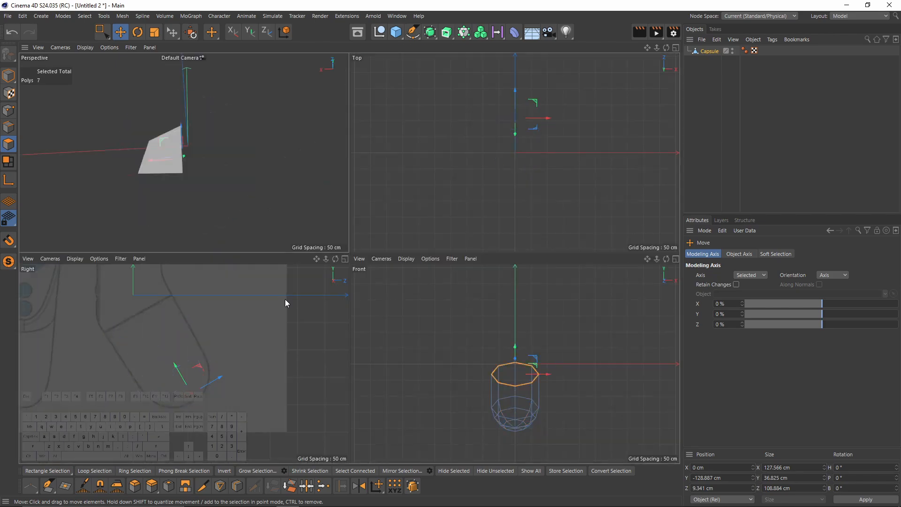
middle_click(285, 299)
alt+middle_drag(379, 306, 367, 258)
alt+right_drag(370, 261, 413, 264)
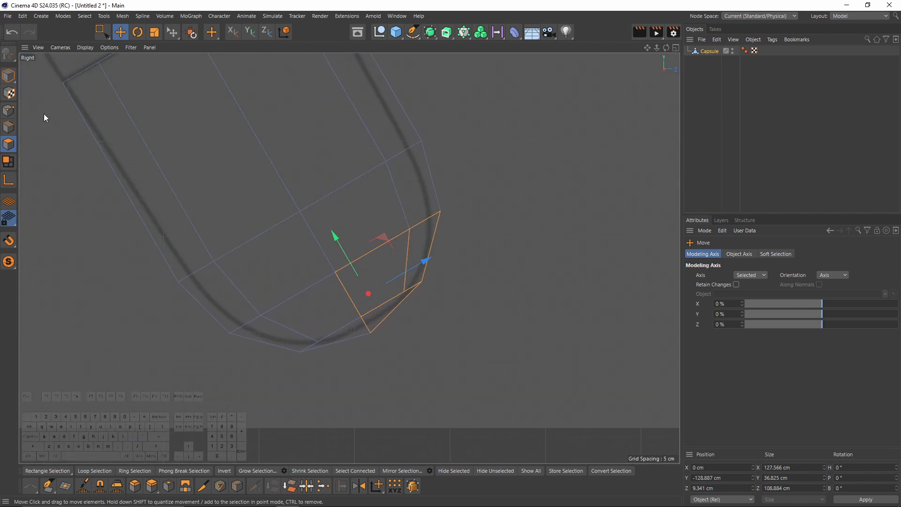
Step: Select the four inner points of the tip ring in point mode and move them along the capsule's axis to Y -131.936 cm
click(6, 110)
key(0)
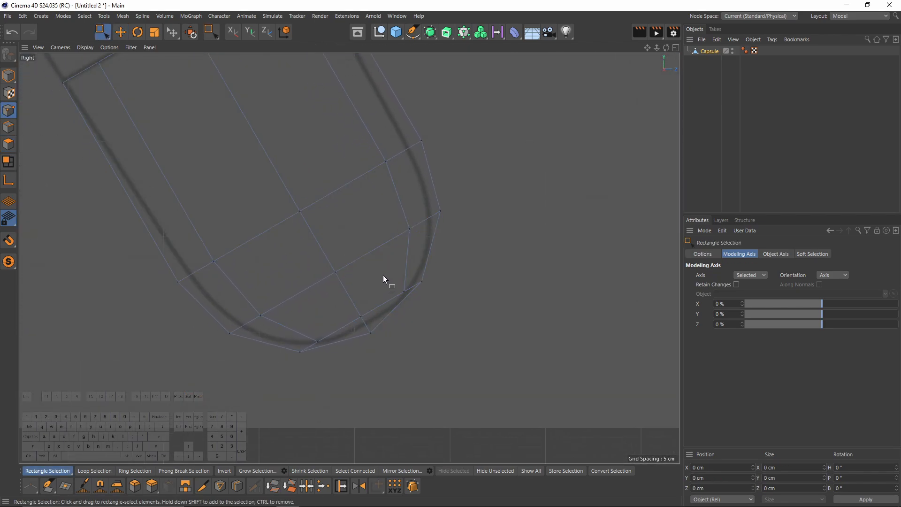
drag(386, 276, 407, 298)
shift+drag(301, 323, 323, 348)
drag(376, 262, 370, 255)
alt+middle_drag(367, 176, 385, 214)
mouse_move(398, 225)
alt+right_down()
mouse_move(410, 230)
mouse_move(397, 234)
alt+right_up()
mouse_move(424, 312)
alt+middle_down()
mouse_move(449, 370)
mouse_move(423, 309)
alt+middle_up()
alt+right_drag(398, 300, 416, 289)
drag(395, 308, 395, 307)
Step: Put the capsule under a Subdivision Surface and check the smoothed shape in the Right and Perspective views
key(F1)
click(710, 51)
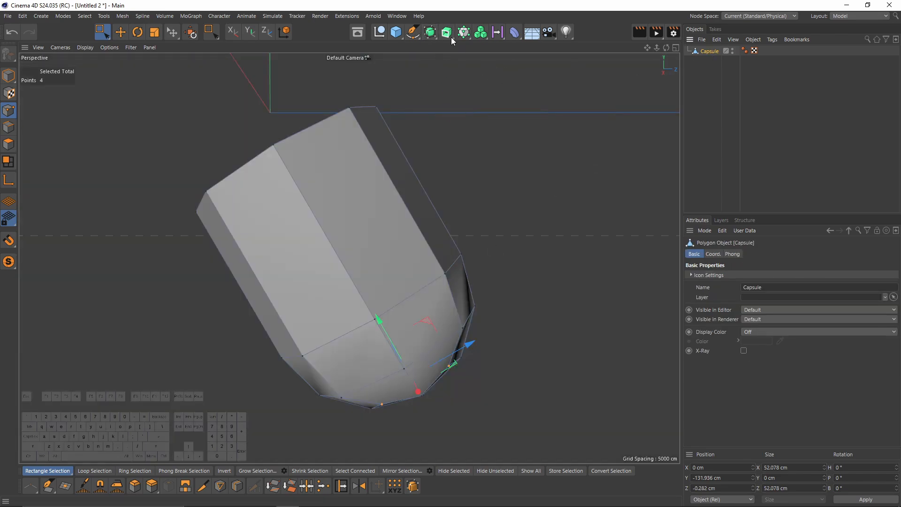
alt+click(430, 32)
key(F5)
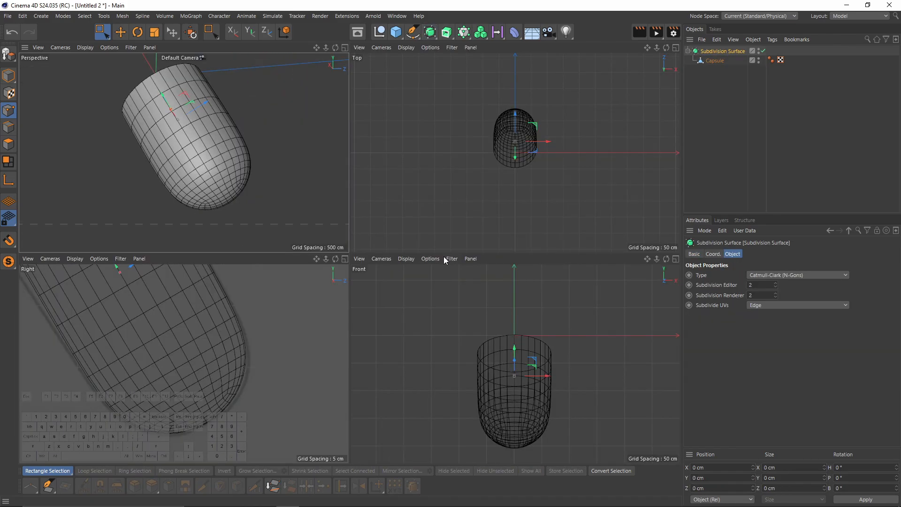
middle_click(328, 338)
alt+right_drag(385, 276, 349, 282)
middle_click(239, 162)
middle_click(228, 150)
alt+drag(582, 235, 531, 212)
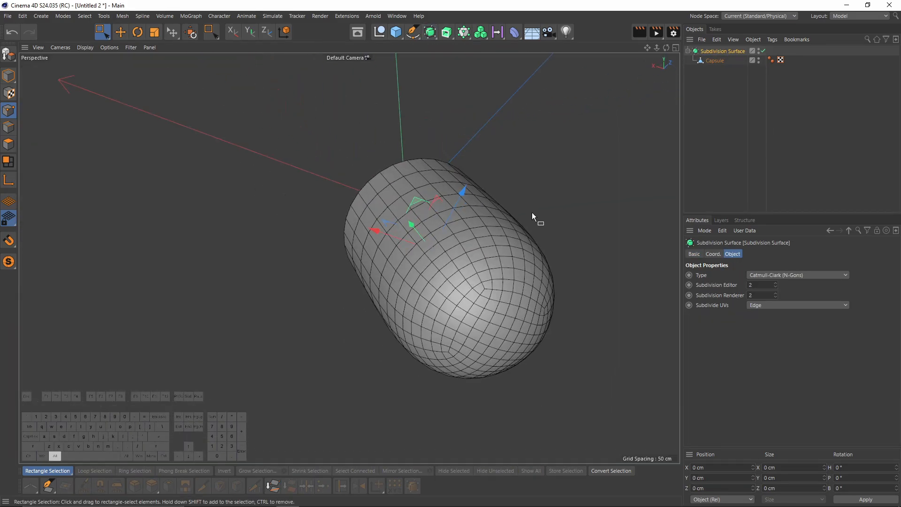
Step: Switch the Perspective view to Gouraud shading without lines, deselect all objects and change to model mode
click(727, 79)
click(713, 60)
key(n)
key(a)
click(803, 152)
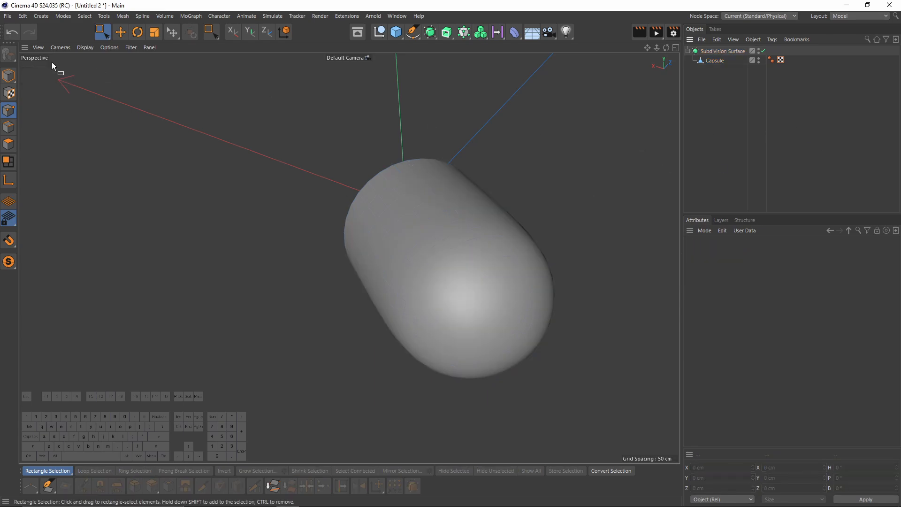
click(8, 75)
alt+drag(475, 266, 499, 210)
Step: Select the capsule, turn off its Subdivision Surface and examine the low-poly shading in the Perspective view
middle_click(318, 341)
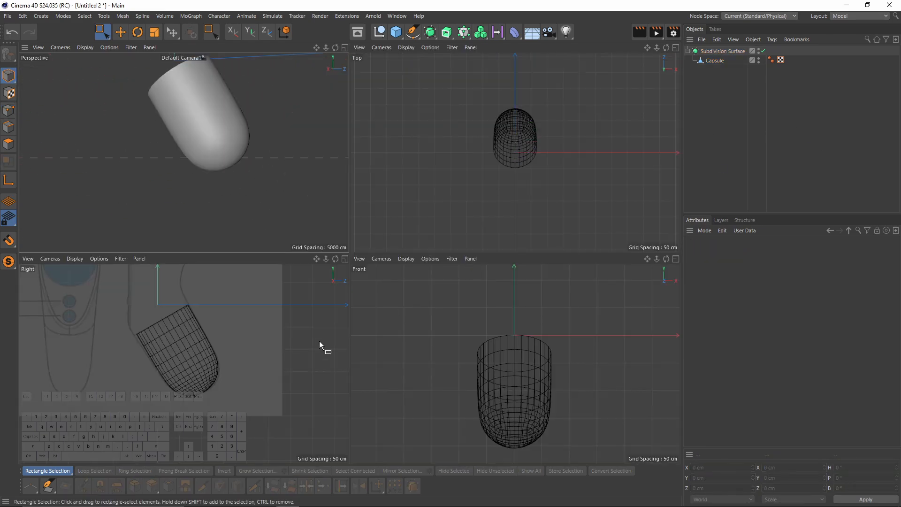
middle_click(319, 342)
middle_click(304, 354)
middle_click(207, 156)
alt+drag(347, 258, 451, 226)
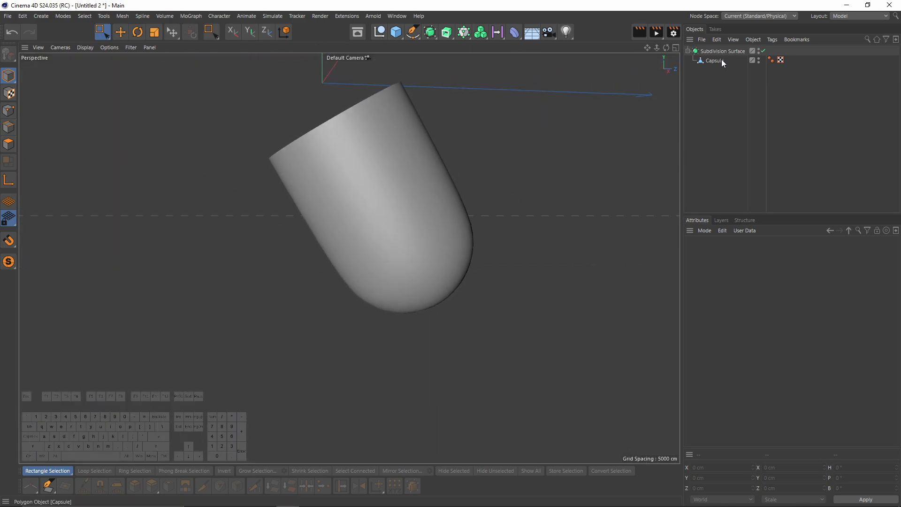
click(721, 61)
key(q)
middle_click(441, 261)
middle_click(289, 355)
middle_click(311, 319)
middle_click(300, 207)
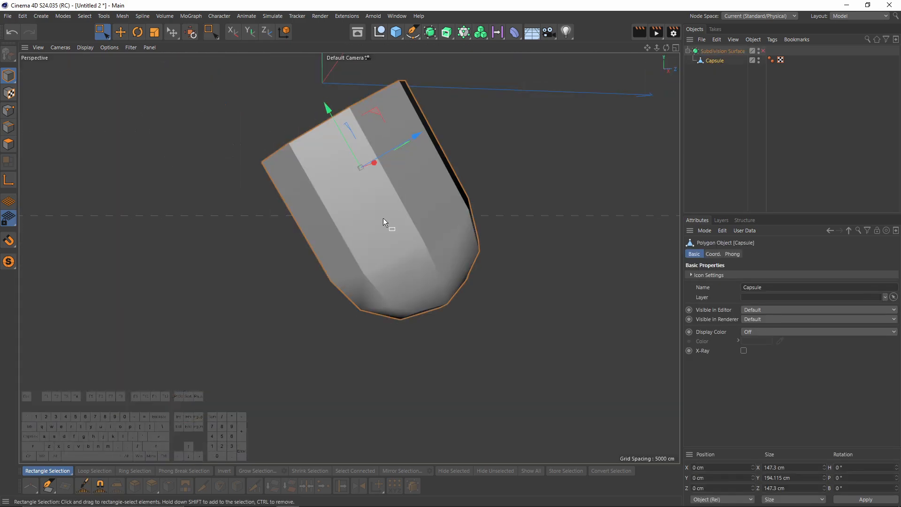
alt+drag(383, 218, 353, 212)
Step: Set the Phong Angle of the capsule's Phong tag to 63°
click(770, 60)
alt+middle_drag(476, 233, 473, 246)
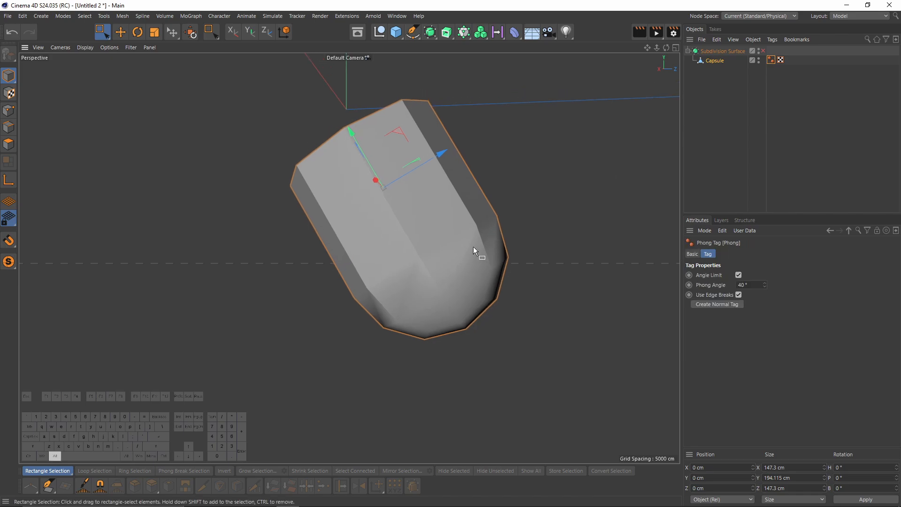
scroll(473, 246, up, 1)
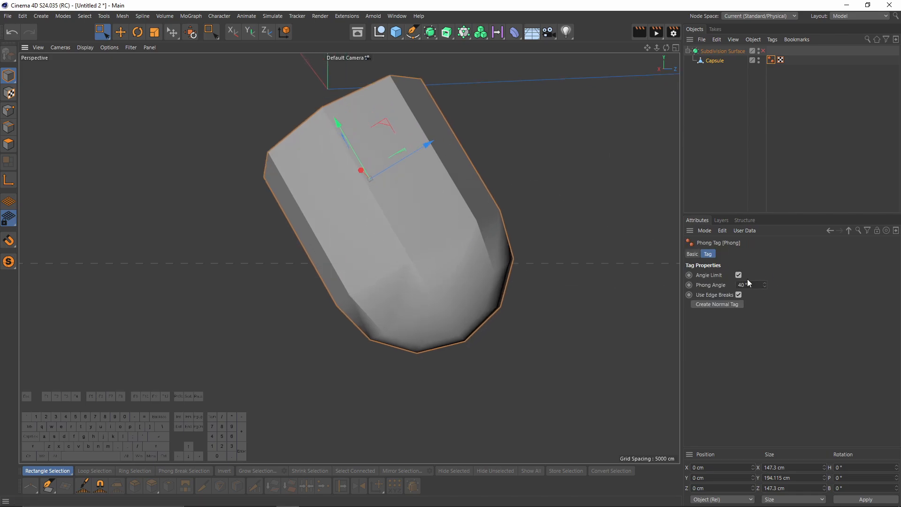
drag(765, 287, 765, 276)
mouse_move(441, 229)
alt+mouse_down()
mouse_move(404, 173)
mouse_move(312, 186)
mouse_move(423, 256)
alt+mouse_up()
Step: Extrude the capsule's open top edge loop along its axis to Y 70.15 cm, using edge mode in the Right view
middle_click(423, 256)
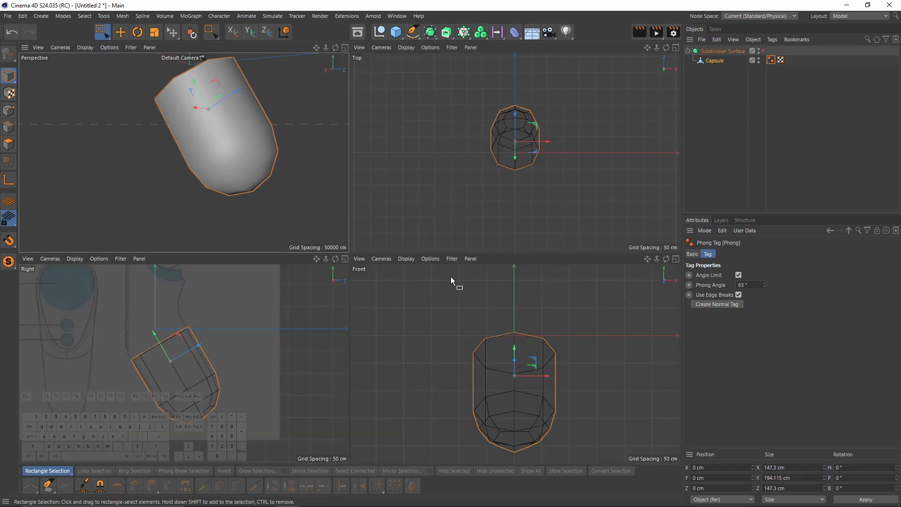
middle_click(190, 324)
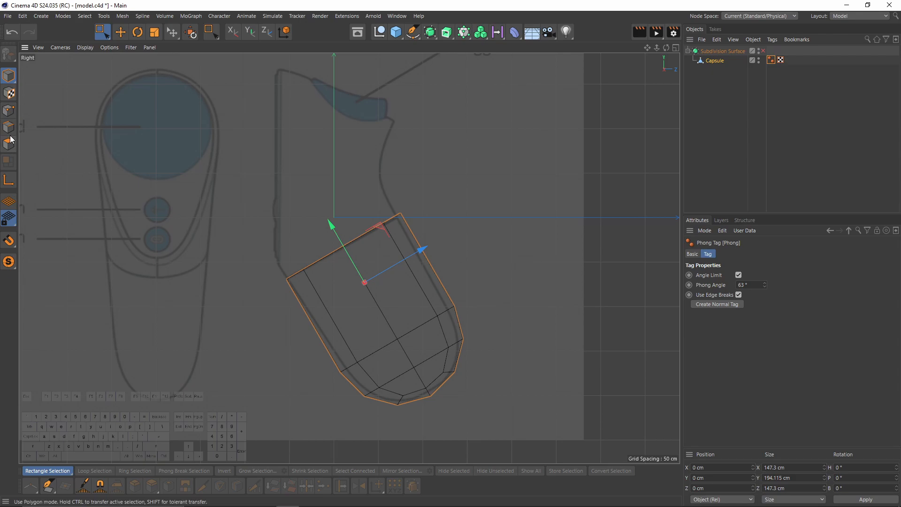
click(8, 127)
key(e)
click(317, 261)
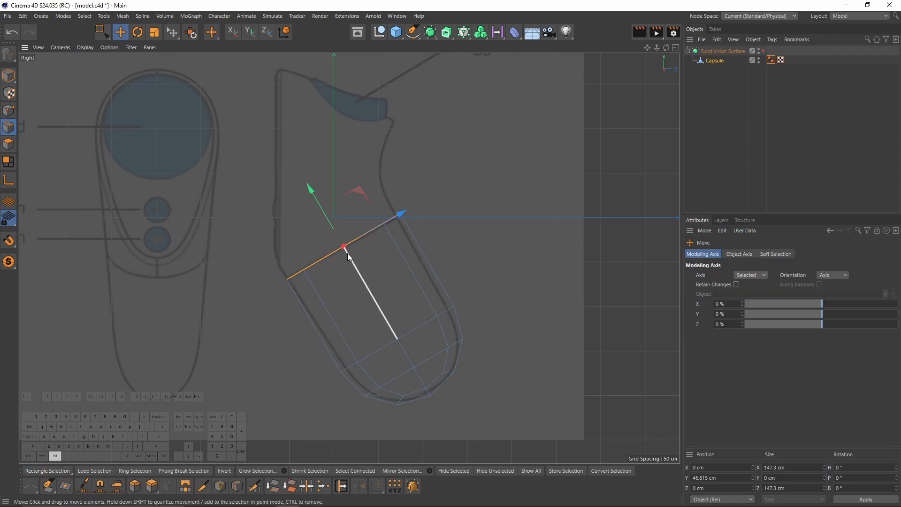
alt+middle_drag(348, 252, 358, 283)
ctrl+drag(321, 231, 320, 206)
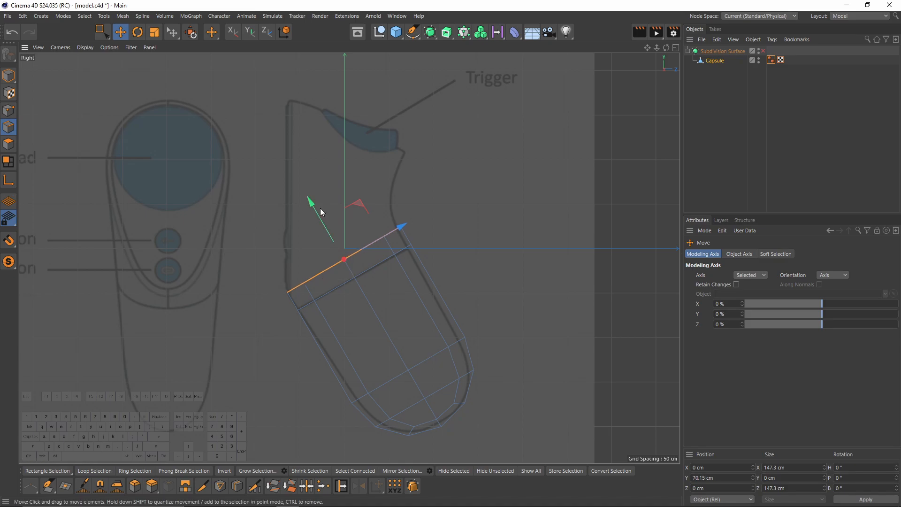
Step: Set the modeling axis orientation to World and extrude the top edge loop straight up to the drawing's upper end
click(839, 276)
click(834, 294)
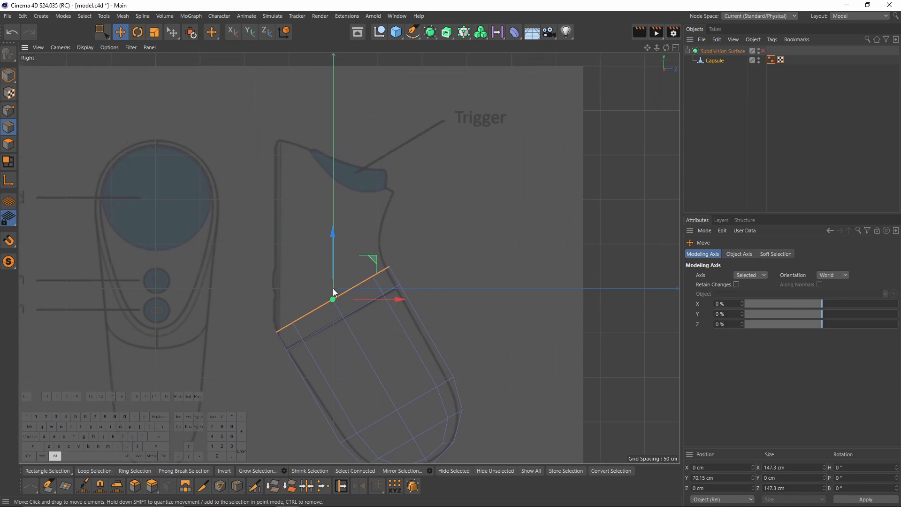
drag(343, 291, 324, 111)
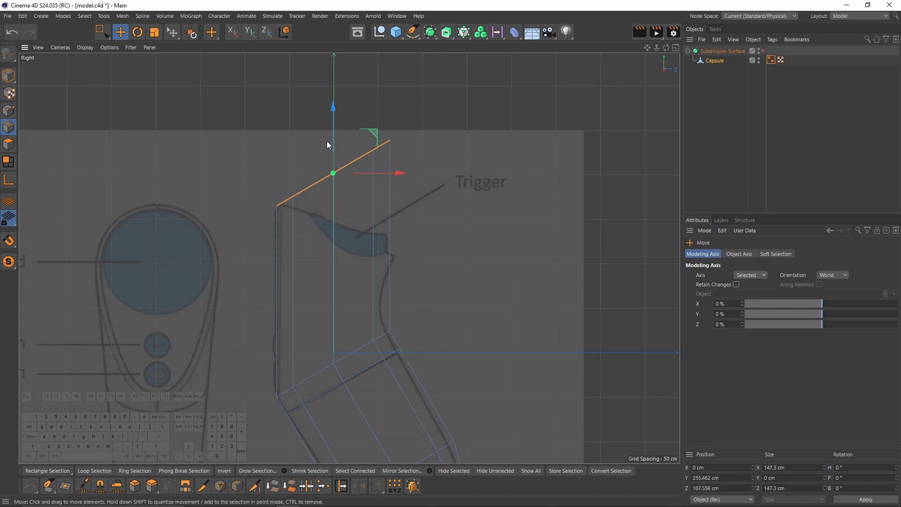
Step: Scale the top edge loop vertically until its slope reverses and move it down onto the drawing's slanted top outline
key(t)
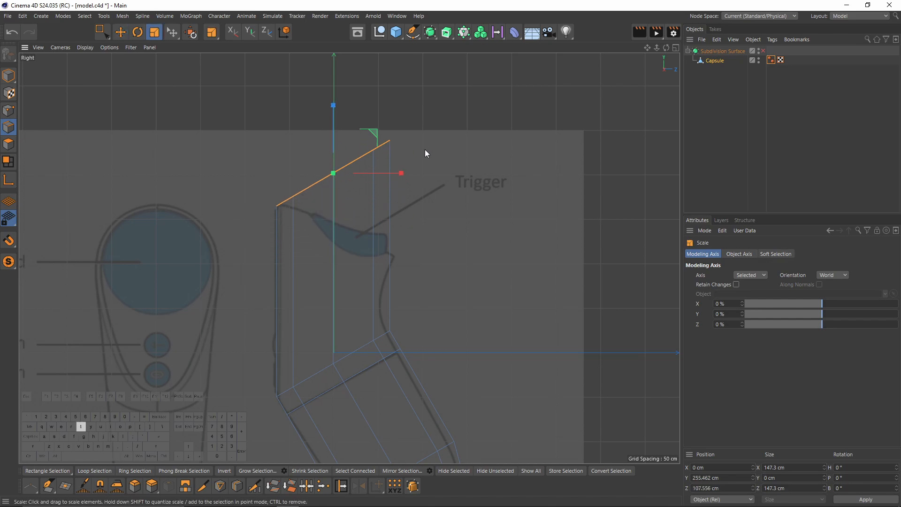
drag(332, 104, 335, 157)
key(e)
key(t)
key(e)
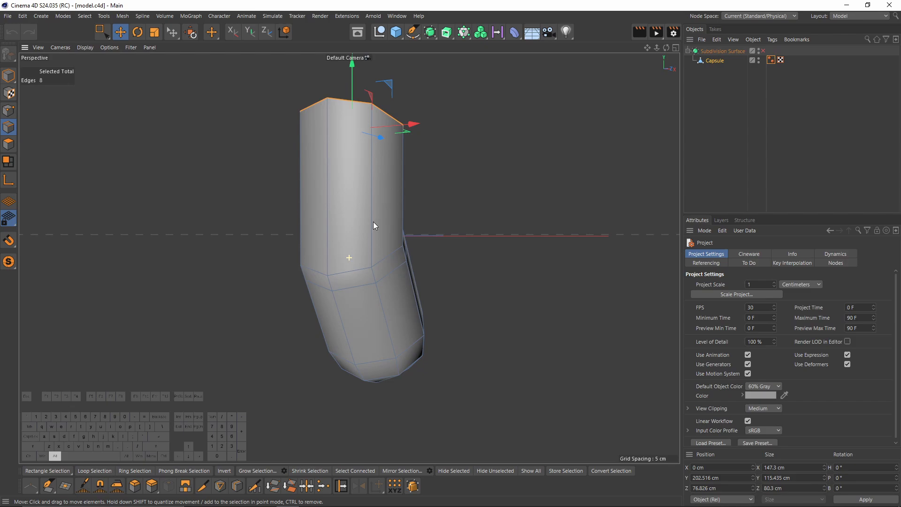
Step: Select the bend edges on the trigger side with Rectangle Selection and move them up and inward onto the drawing's outline
alt+drag(373, 225, 287, 241)
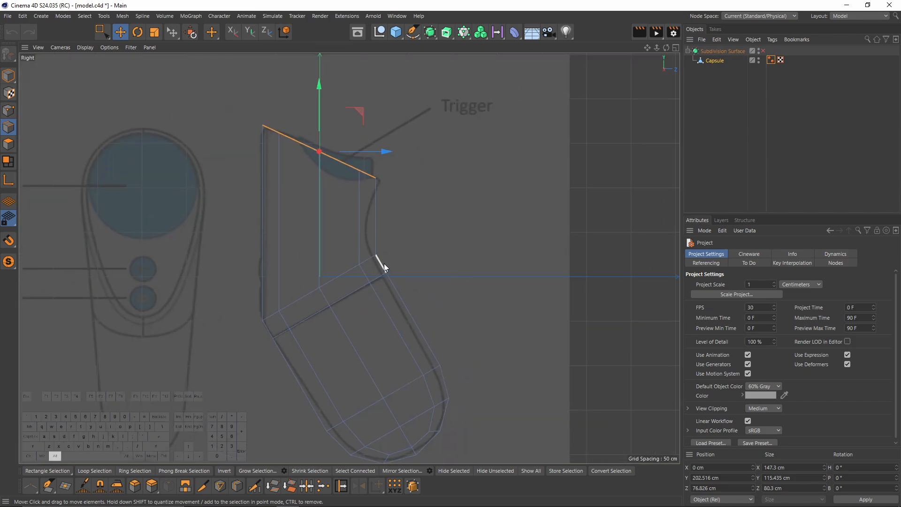
alt+right_drag(384, 263, 422, 261)
key(9)
drag(328, 221, 355, 251)
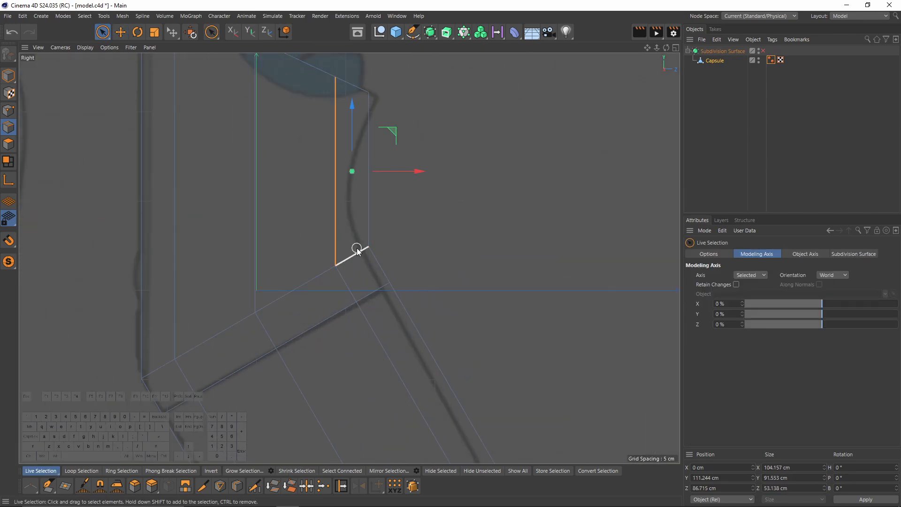
key(0)
drag(305, 217, 382, 273)
drag(391, 217, 379, 173)
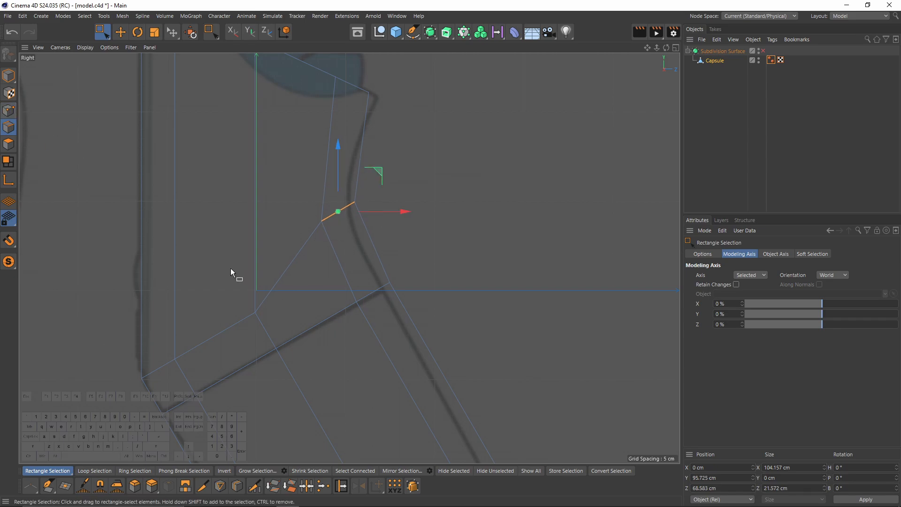
Step: Move the bend loop's middle points to Y 90.332 cm and the neighbouring touchpad-side points to Y 74.583 cm in point mode
drag(233, 278, 273, 325)
click(12, 108)
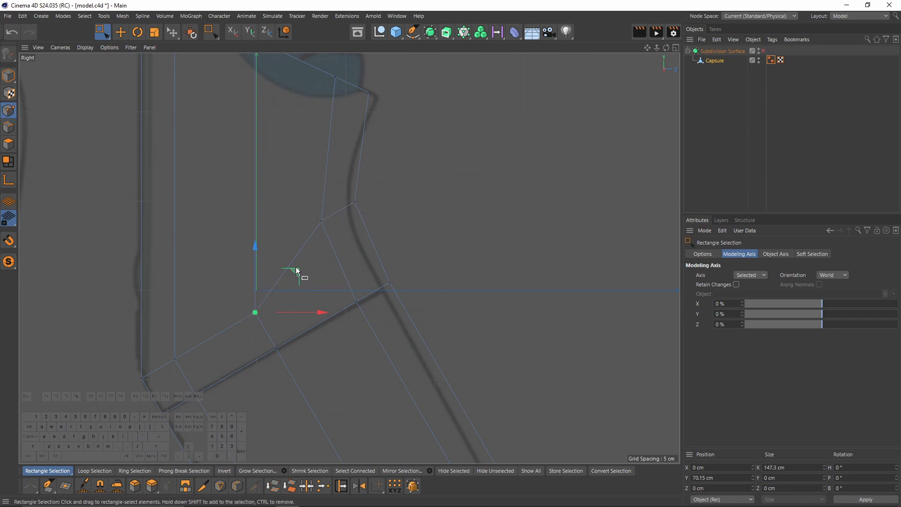
drag(296, 271, 287, 236)
alt+middle_drag(260, 260, 305, 236)
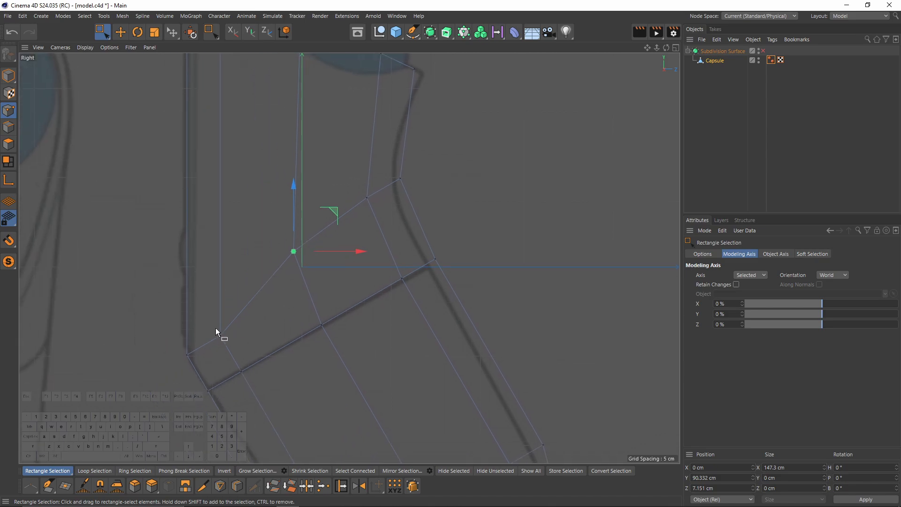
drag(215, 328, 226, 341)
drag(262, 295, 260, 288)
alt+middle_drag(321, 202, 334, 252)
scroll(336, 254, down, 5)
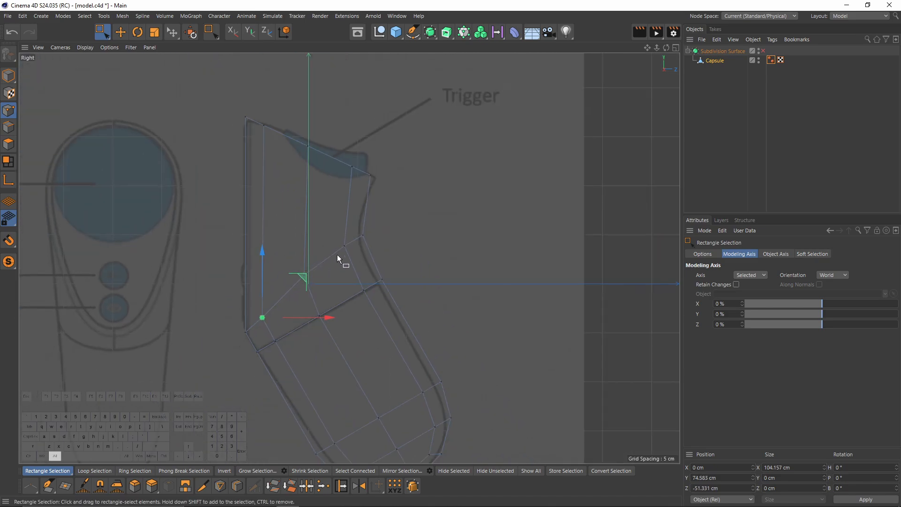
Step: Load the Oculus-go-controller-diagram image as the background picture of the Front viewport
middle_click(339, 256)
middle_click(421, 331)
scroll(407, 277, down, 5)
alt+middle_drag(400, 255, 330, 294)
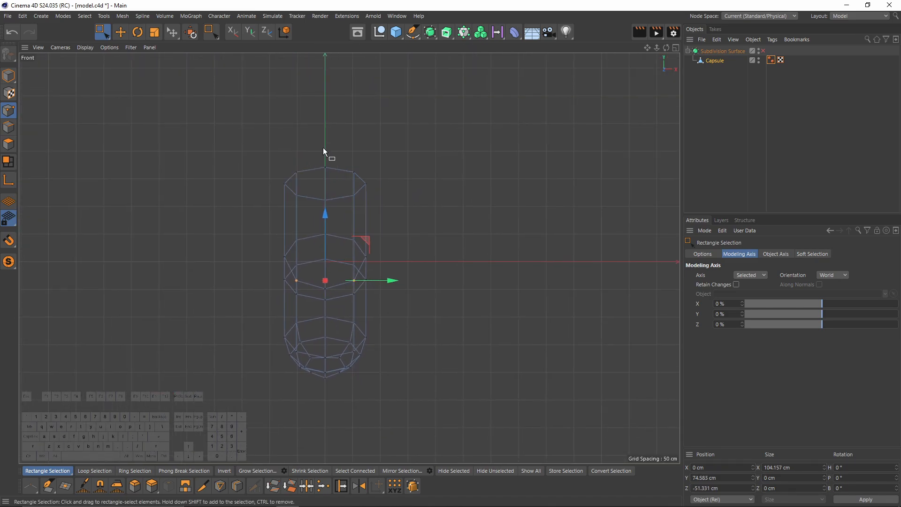
alt+middle_drag(390, 261, 386, 277)
middle_click(315, 259)
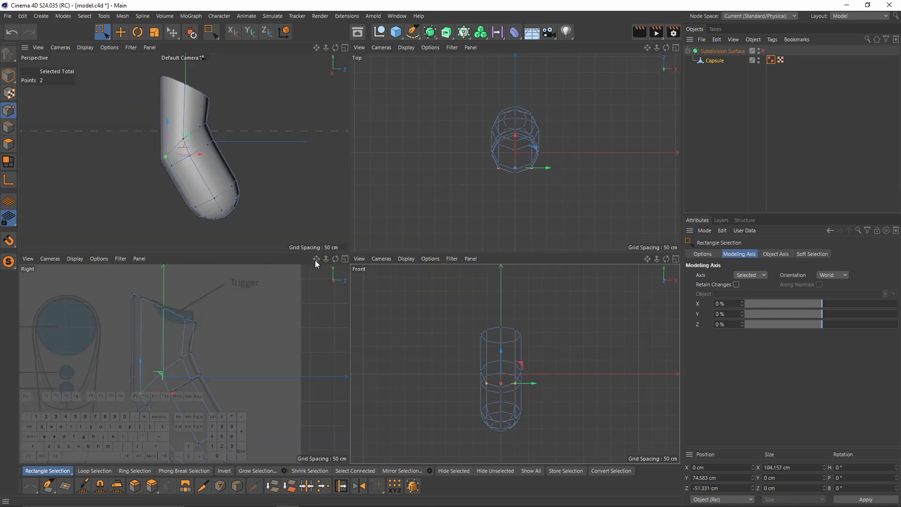
middle_click(435, 348)
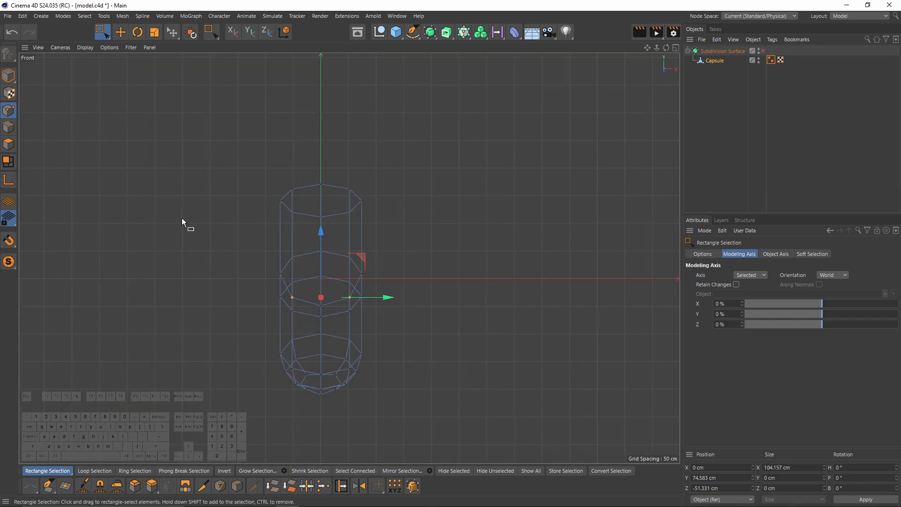
middle_click(253, 190)
middle_click(490, 339)
key(shift+v)
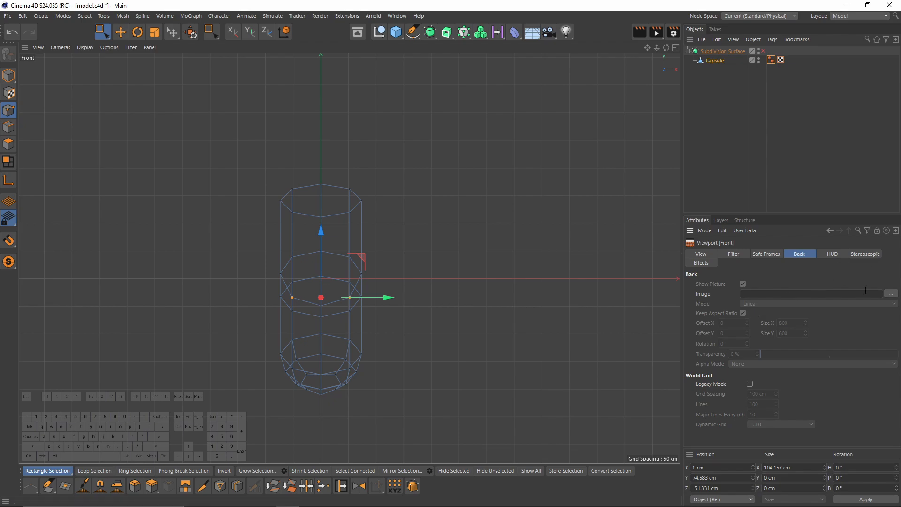
click(890, 294)
double_click(325, 157)
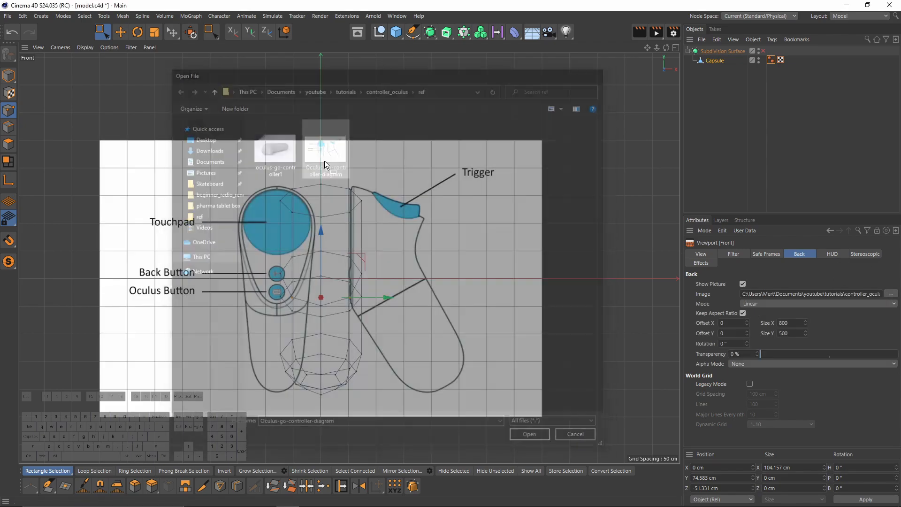
Step: Set the Front background image's X offset to 79.5 so the front drawing centres on the capsule
scroll(464, 286, up, 2)
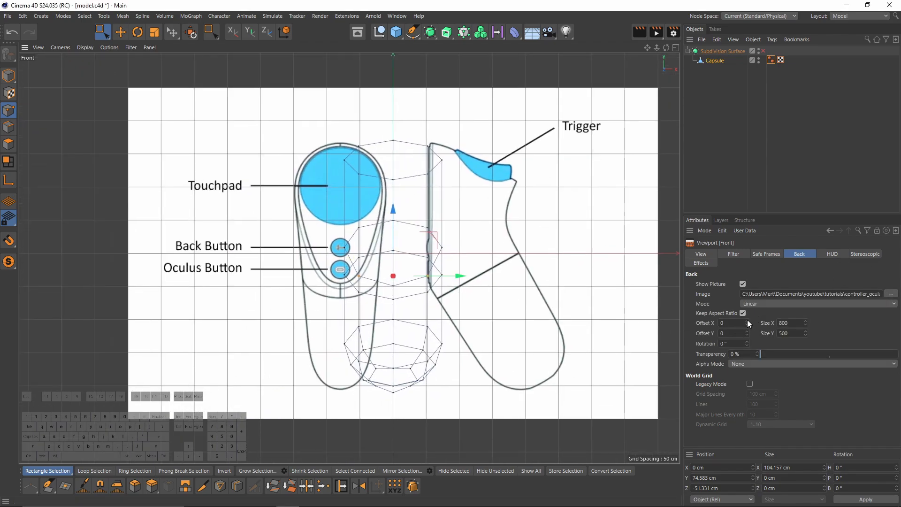
drag(746, 321, 781, 320)
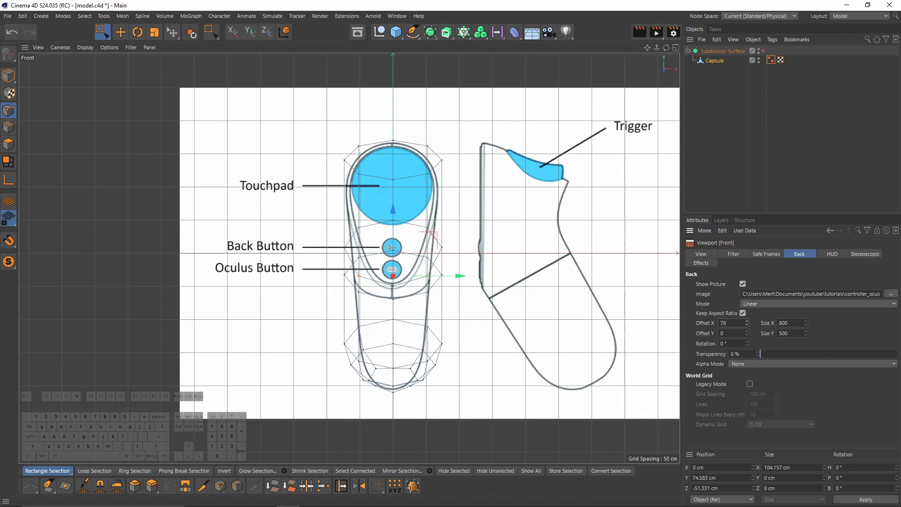
alt+middle_drag(479, 232, 453, 278)
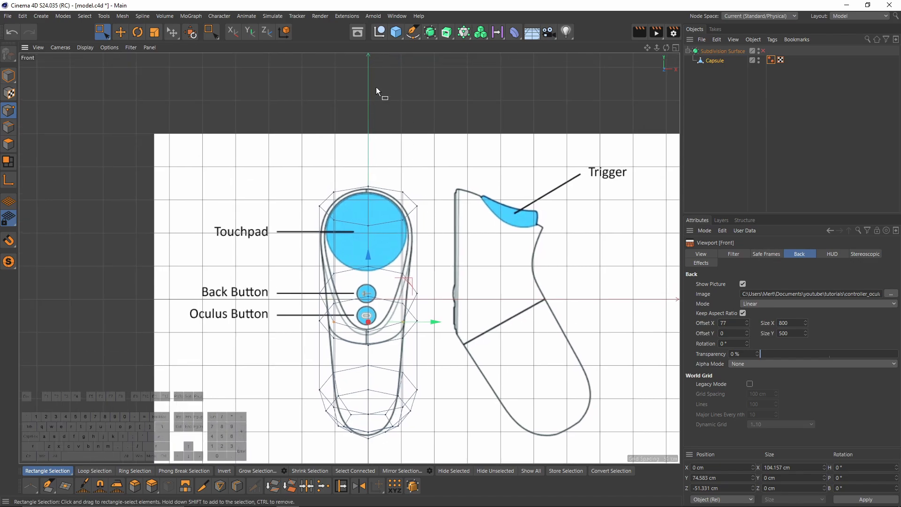
scroll(340, 241, up, 10)
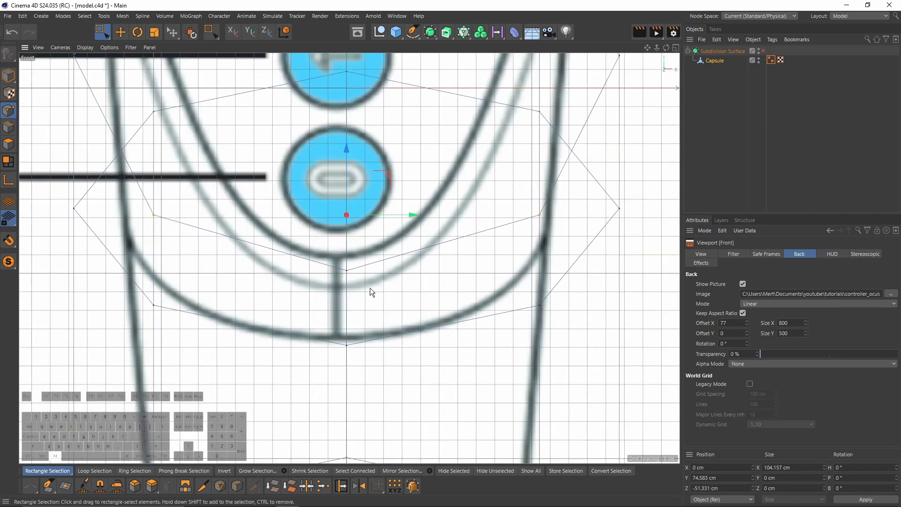
drag(747, 321, 677, 319)
text(79)
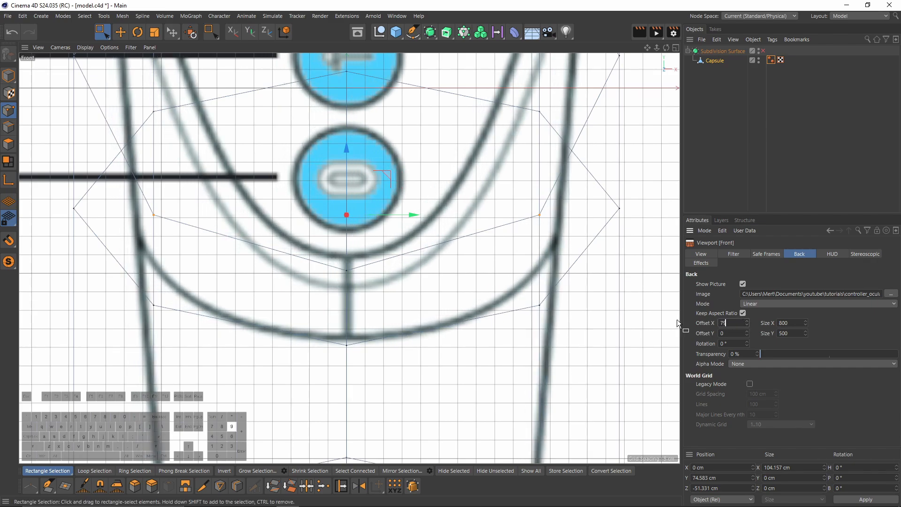
text(,5)
key(Return)
Step: Set the Front viewport's background image transparency to 96%
scroll(345, 279, down, 3)
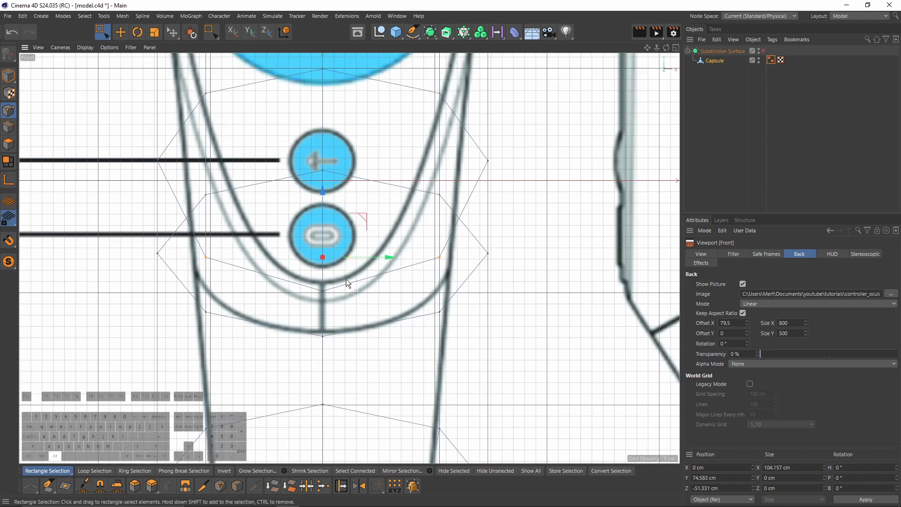
alt+middle_drag(346, 279, 335, 351)
middle_click(285, 240)
middle_click(226, 184)
alt+drag(277, 263, 347, 296)
middle_click(516, 380)
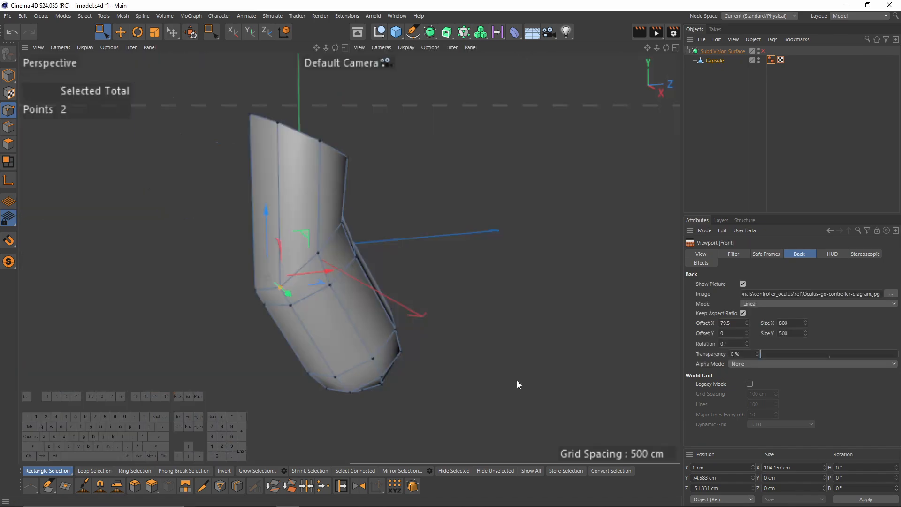
drag(826, 354, 893, 352)
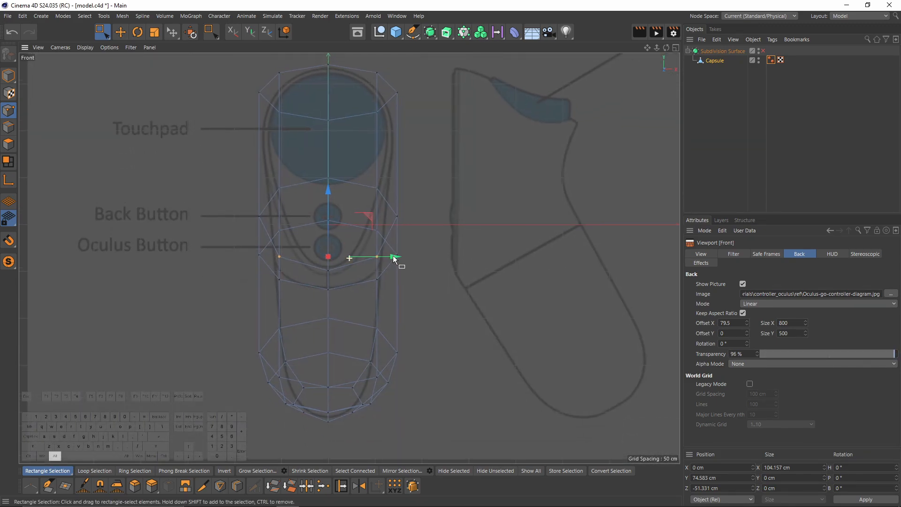
Step: Switch to model mode and add an FFD deformer as a child of the Capsule
click(713, 61)
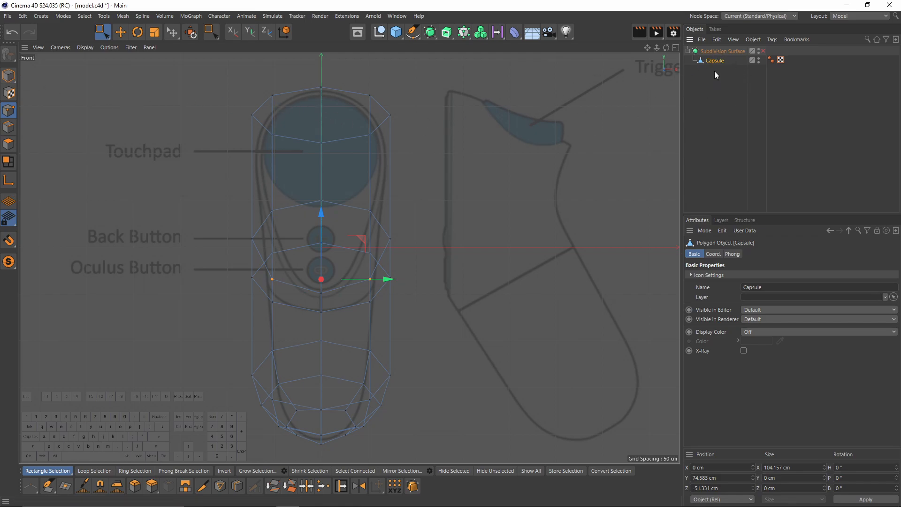
click(9, 75)
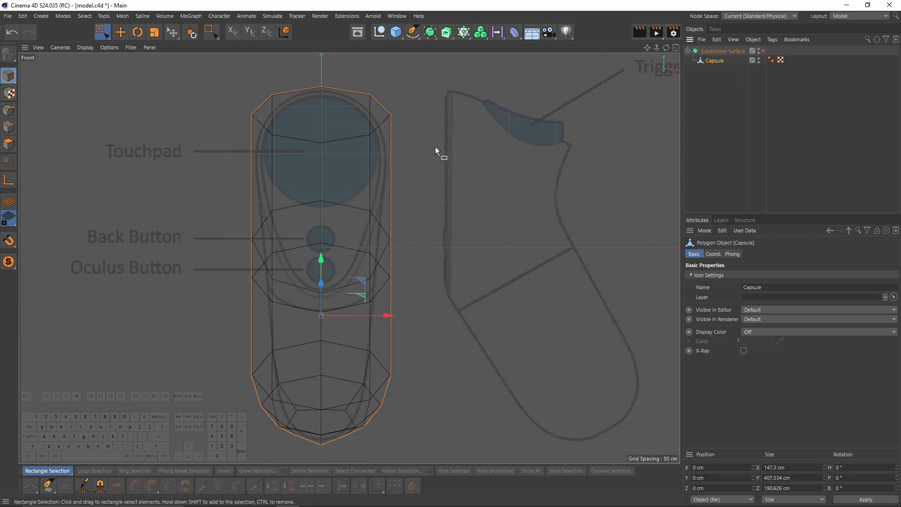
click(514, 32)
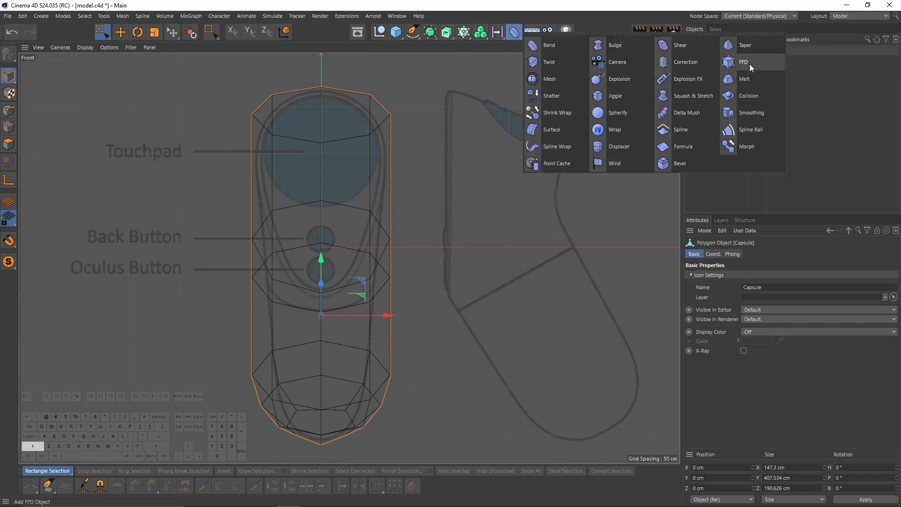
shift+click(750, 66)
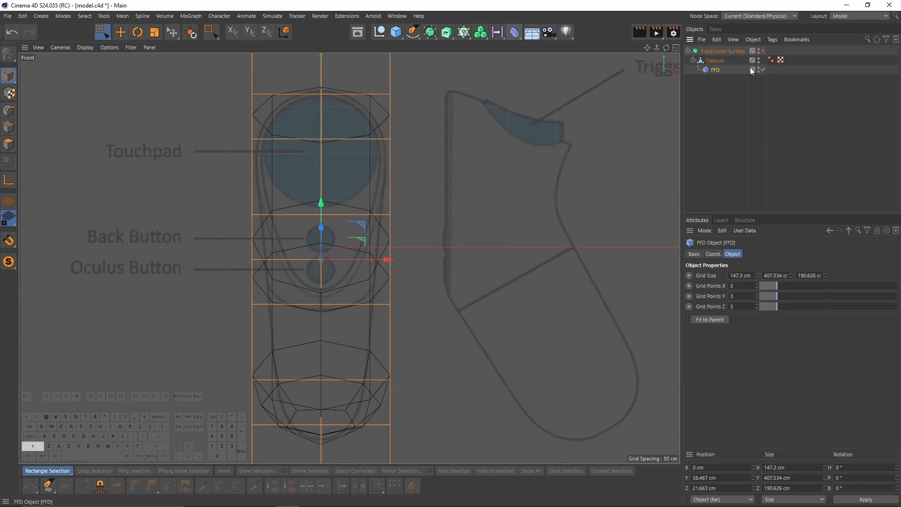
Step: Set the FFD deformer's Grid Points Y to 2
middle_click(483, 284)
middle_click(345, 238)
alt+drag(373, 243, 494, 287)
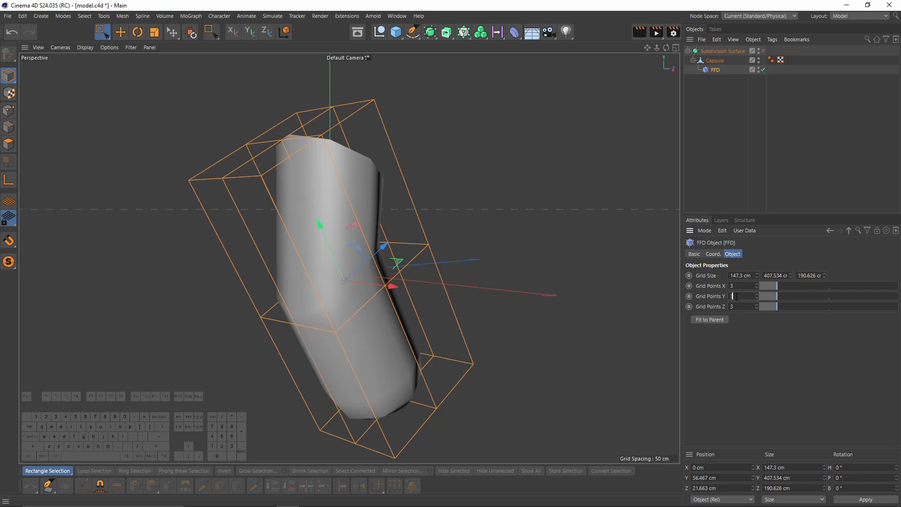
text(2)
key(Return)
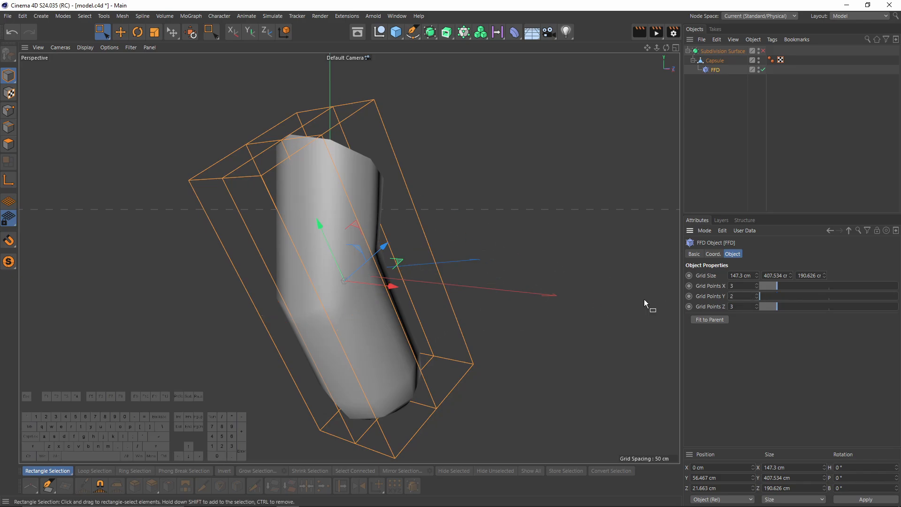
Step: Select the nine lower FFD cage points in point mode and scale them narrower along X to about 91.8 cm
alt+drag(496, 242, 388, 288)
middle_click(388, 288)
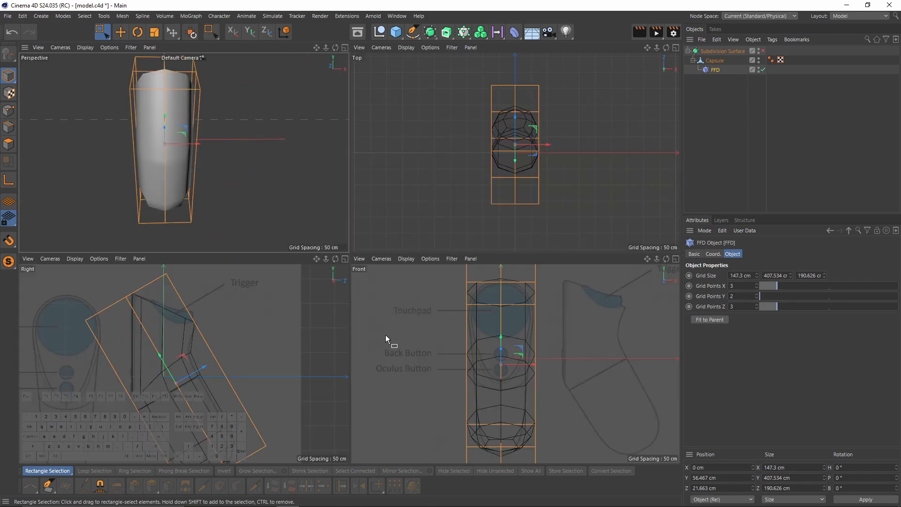
middle_click(465, 363)
alt+middle_drag(380, 372, 395, 280)
scroll(395, 282, down, 2)
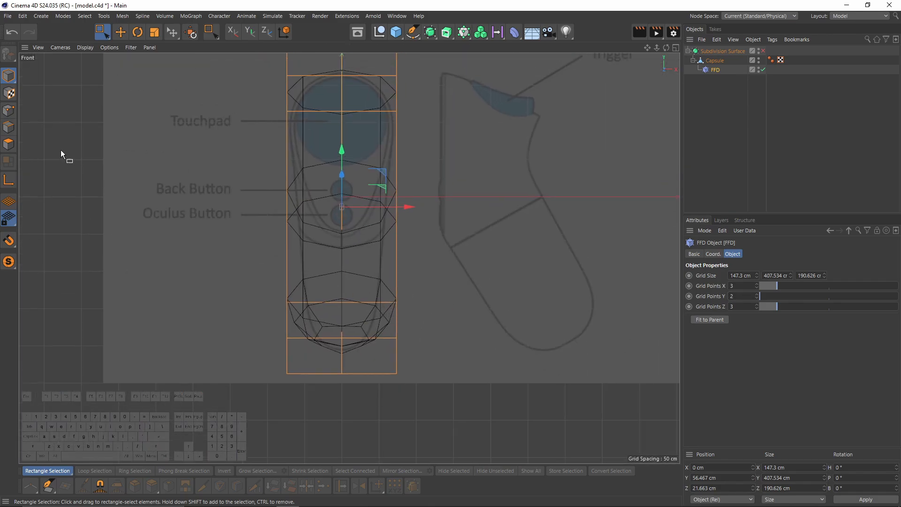
click(8, 112)
drag(221, 246, 454, 432)
middle_click(230, 230)
middle_click(230, 230)
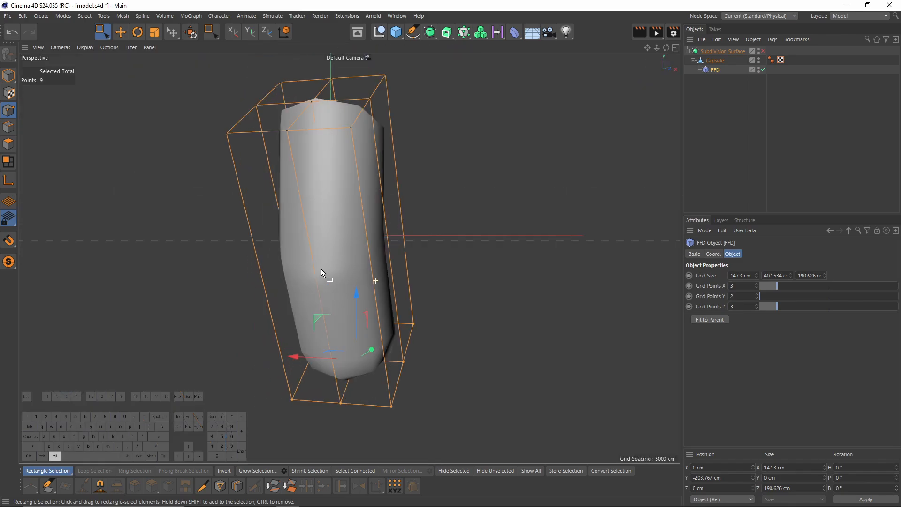
alt+middle_drag(387, 369, 404, 341)
alt+drag(404, 341, 391, 372)
middle_click(390, 373)
middle_click(390, 374)
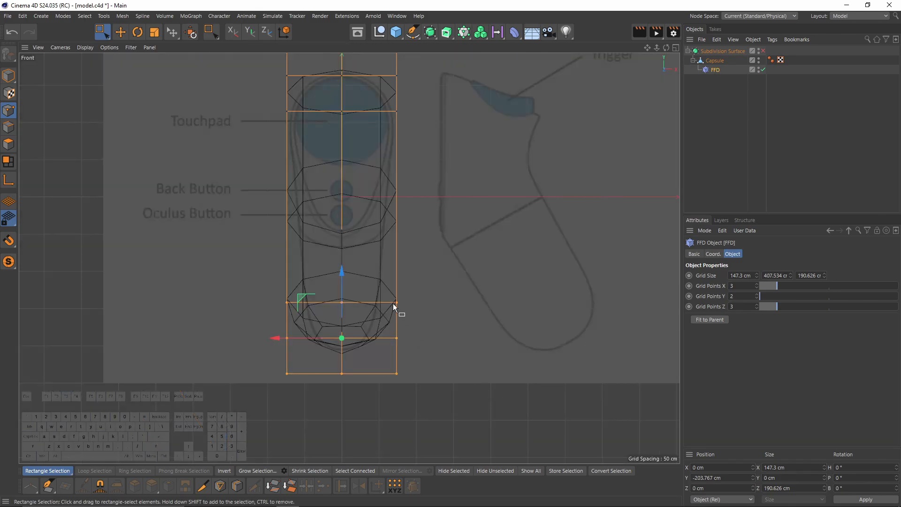
scroll(363, 308, up, 4)
alt+middle_drag(350, 289, 340, 313)
key(t)
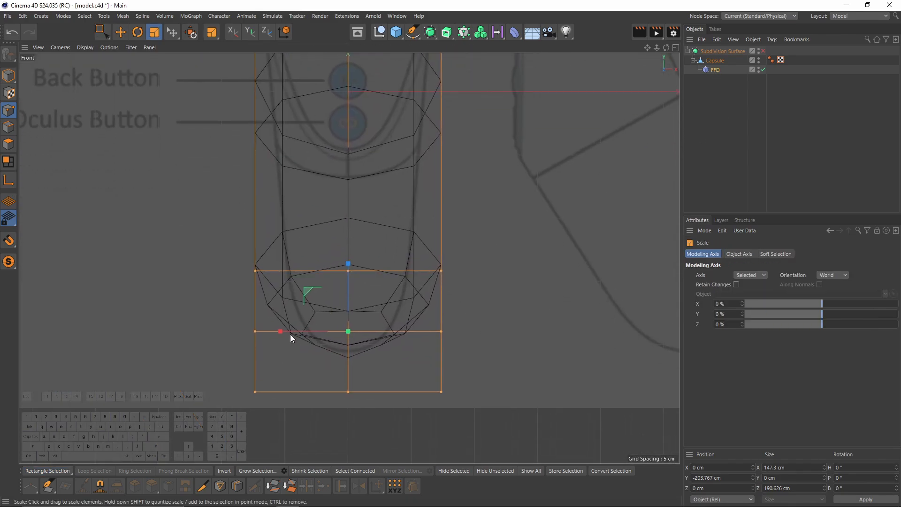
drag(281, 331, 307, 336)
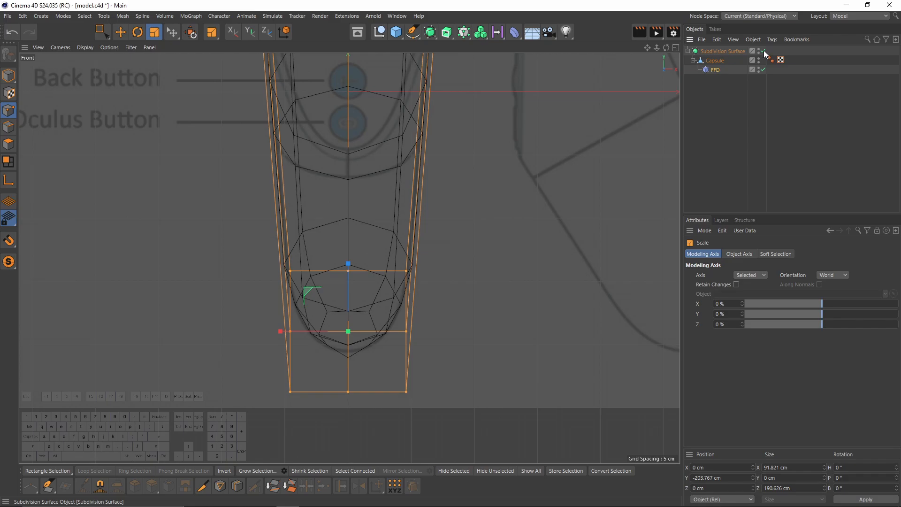
Step: Enable the Subdivision Surface and widen the lower cage points to about 107.9 cm along X to fit the drawing's grip
scroll(293, 323, up, 4)
drag(335, 341, 323, 341)
scroll(379, 255, down, 5)
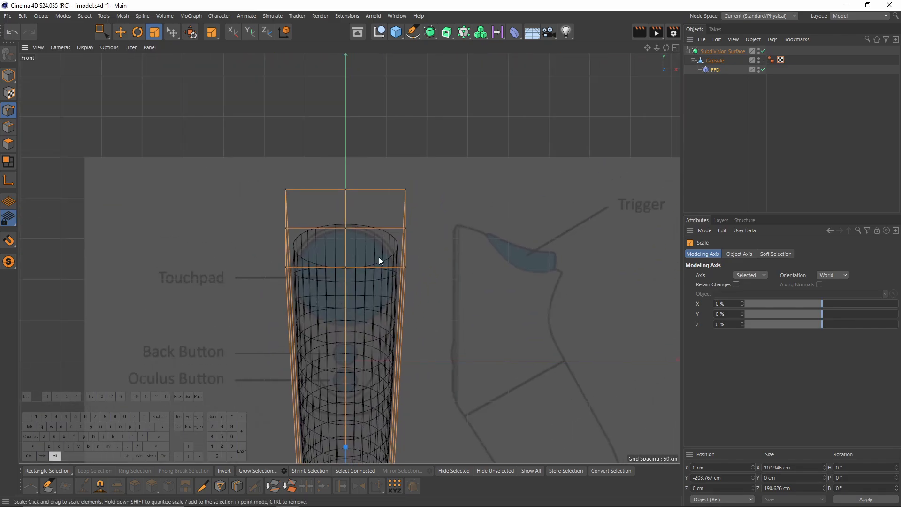
Step: Select the upper FFD cage points and scale them wider along X to about 164.2 cm, following the drawing's front outline
scroll(379, 258, up, 4)
alt+middle_drag(390, 242, 375, 260)
key(0)
scroll(376, 261, down, 2)
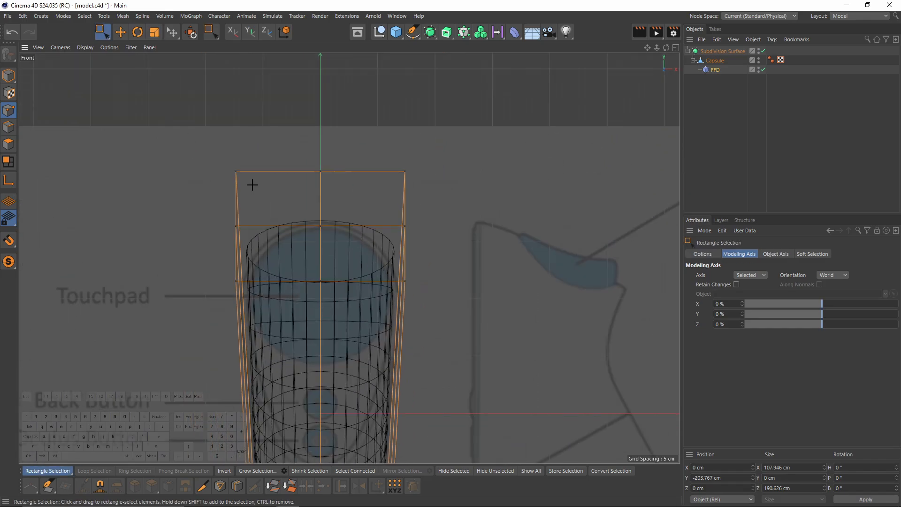
drag(170, 127, 503, 329)
scroll(330, 257, up, 5)
key(t)
drag(248, 206, 239, 207)
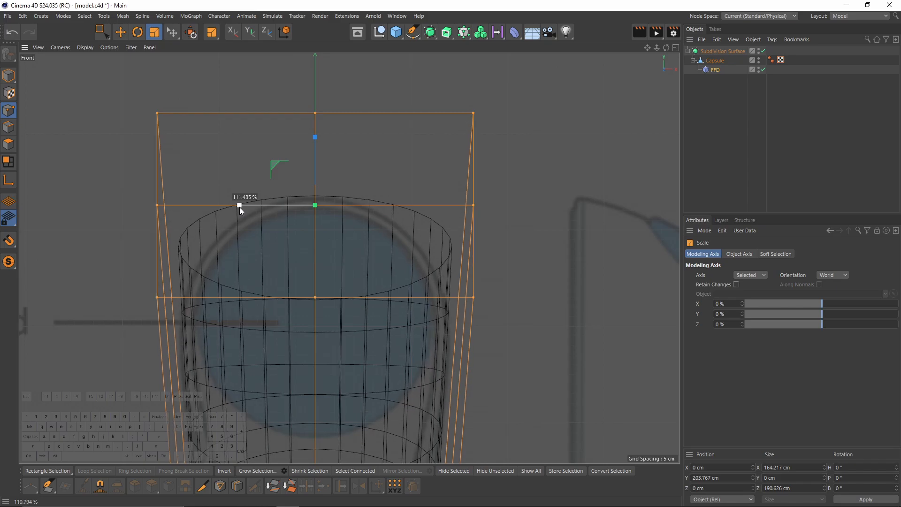
Step: Switch to model mode and bake the FFD deformation into a copy of the Capsule with Current State to Object
scroll(204, 236, down, 4)
alt+middle_drag(204, 236, 234, 155)
middle_click(231, 155)
middle_click(151, 161)
alt+drag(375, 233, 502, 205)
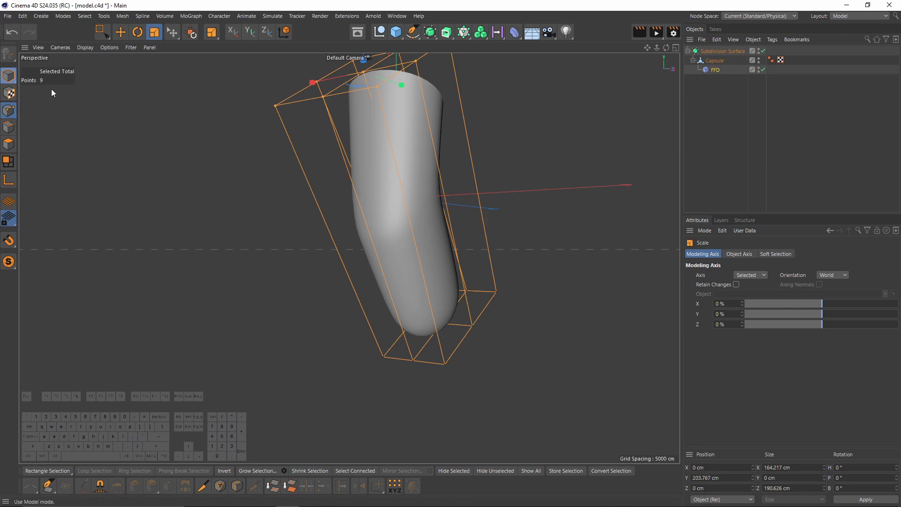
alt+middle_drag(379, 148, 365, 205)
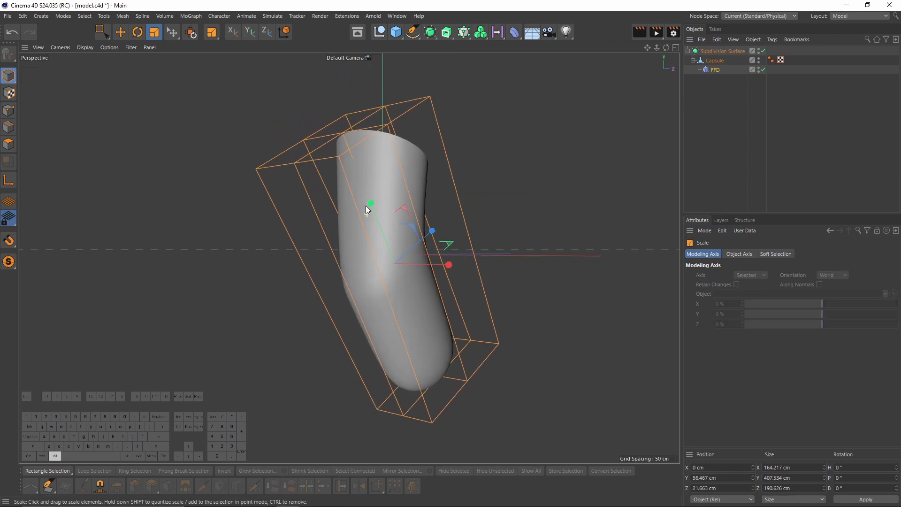
click(714, 63)
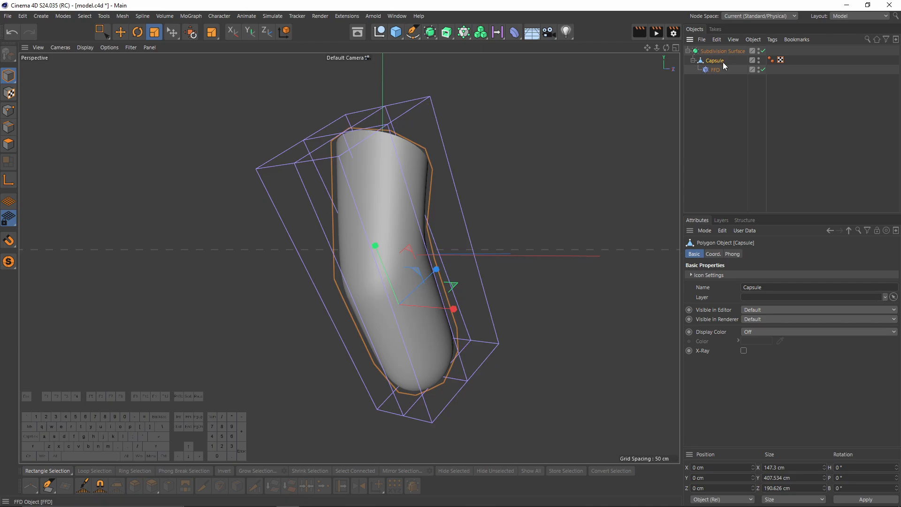
right_click(716, 62)
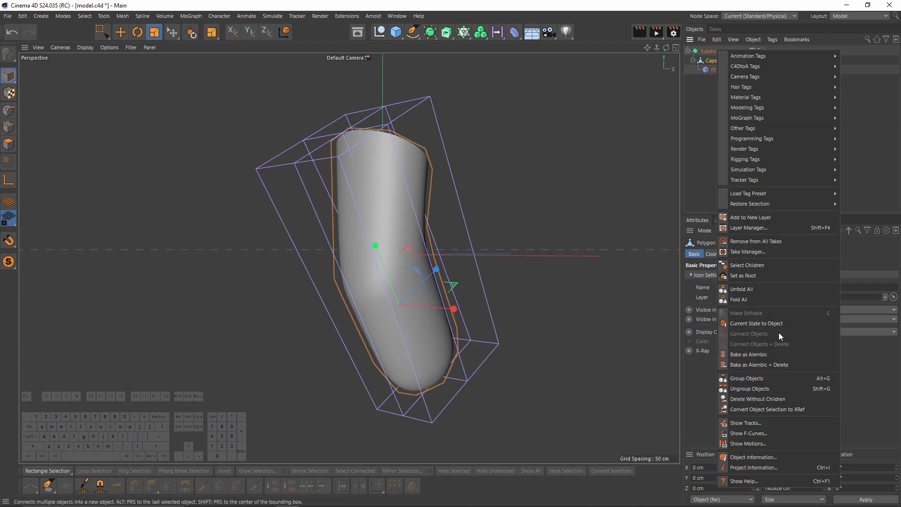
click(707, 61)
right_click(707, 61)
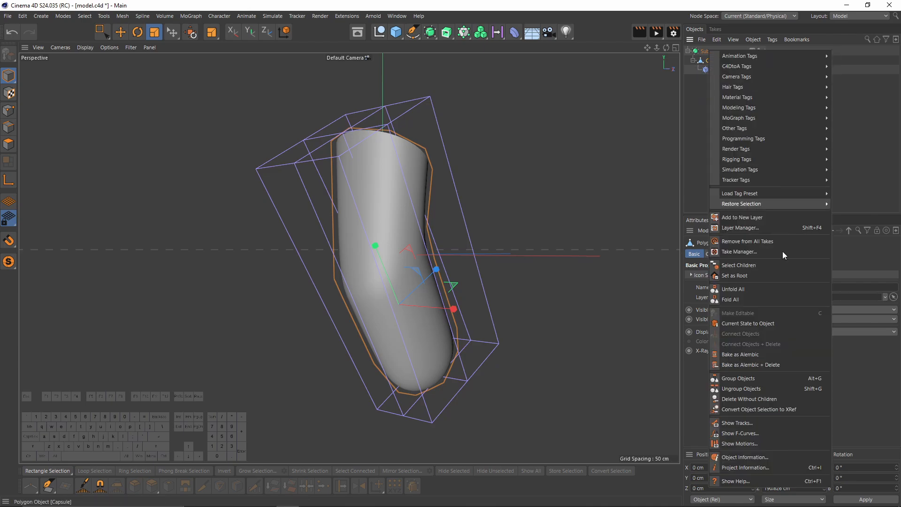
click(750, 324)
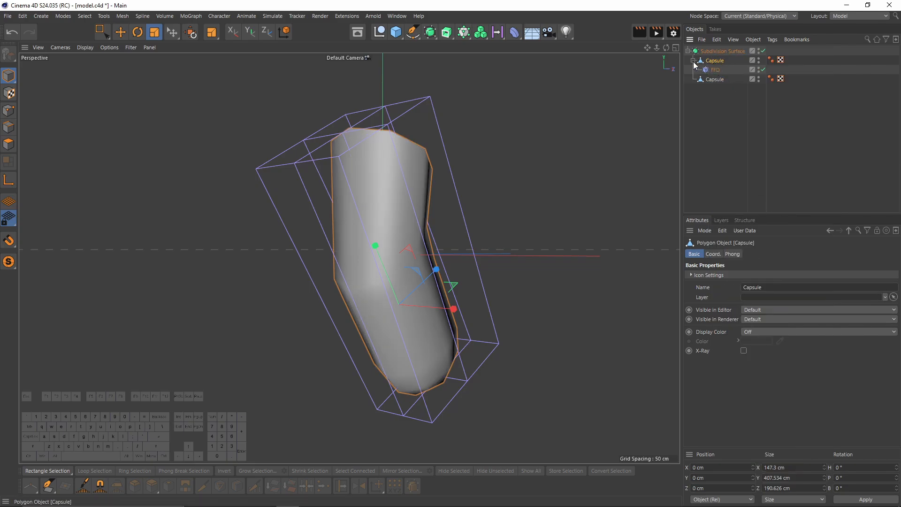
Step: Remove the original Capsule with its FFD deformer, keeping only the baked Capsule under the Subdivision Surface
click(758, 61)
key(ctrl+z)
key(ctrl+z)
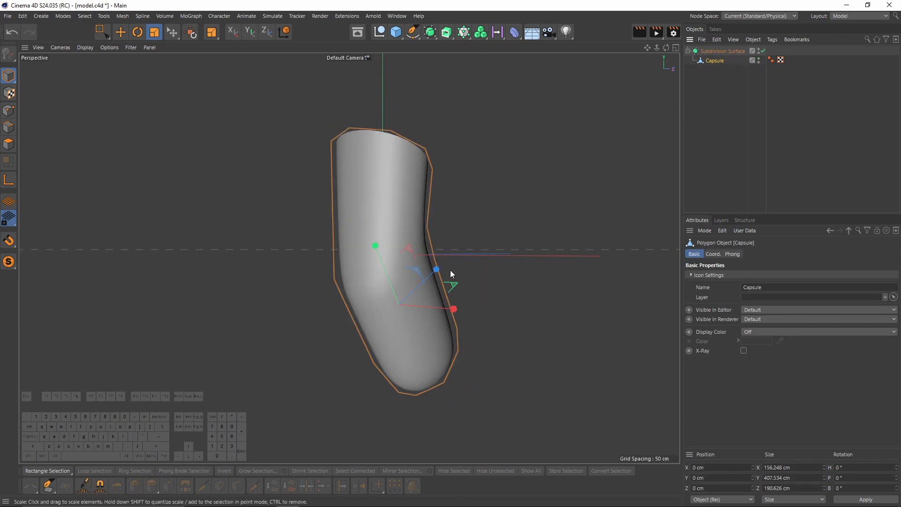
Step: Turn off the Subdivision Surface and select the tall upper front-face polygon beside the Capsule's centre line
middle_click(450, 269)
middle_click(296, 359)
key(F1)
alt+drag(382, 243, 340, 182)
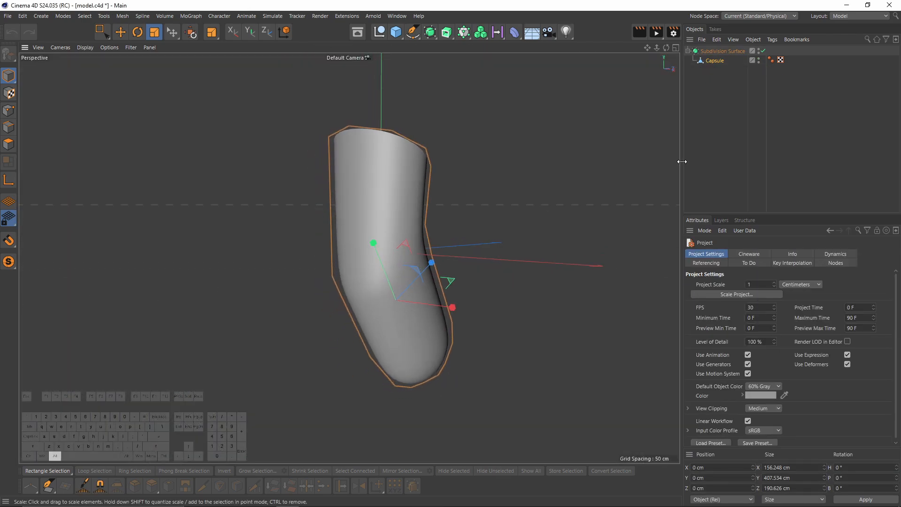
click(9, 144)
key(F3)
click(288, 268)
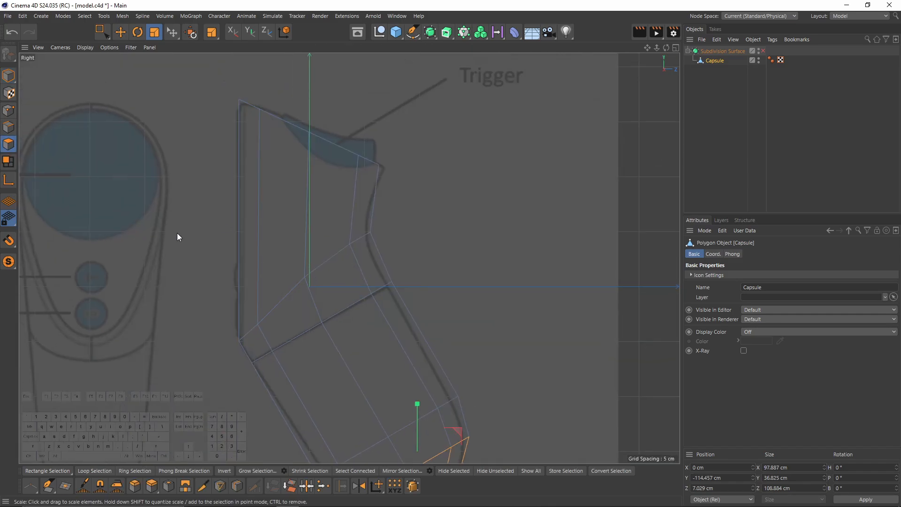
click(237, 196)
middle_click(230, 204)
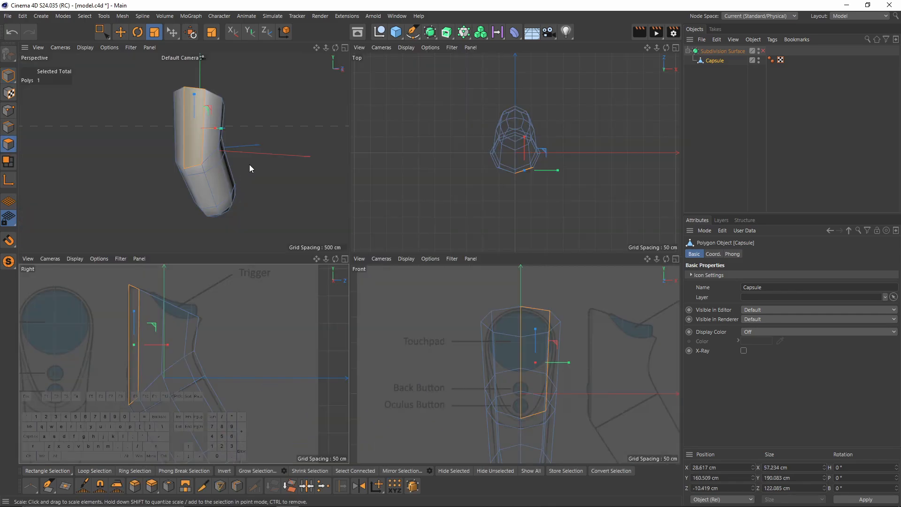
Step: Select the upper and lower points of the column beside the front face and move them onto the drawing's front outline
middle_click(224, 323)
key(space)
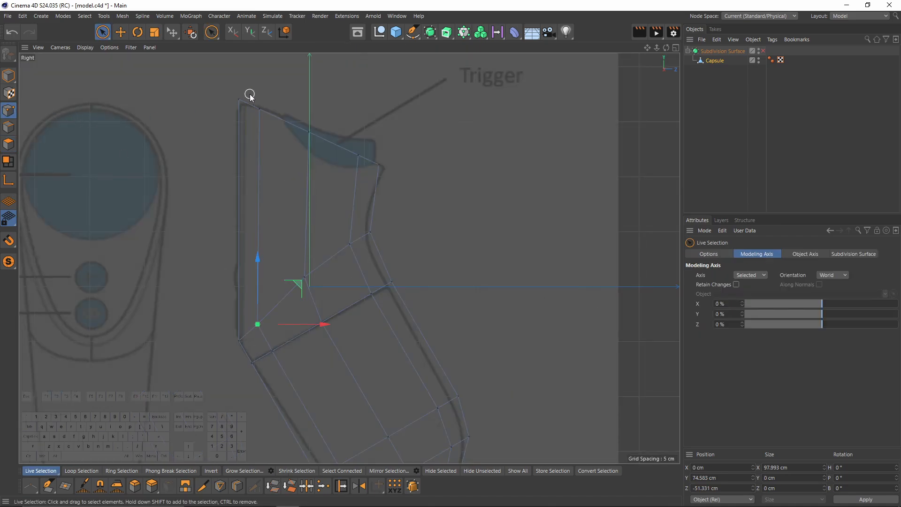
key(0)
drag(252, 92, 272, 132)
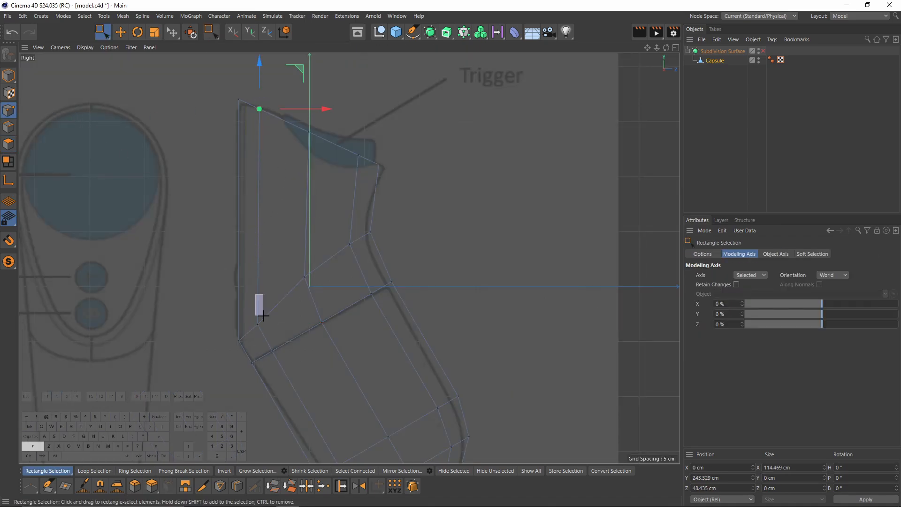
shift+drag(263, 315, 266, 333)
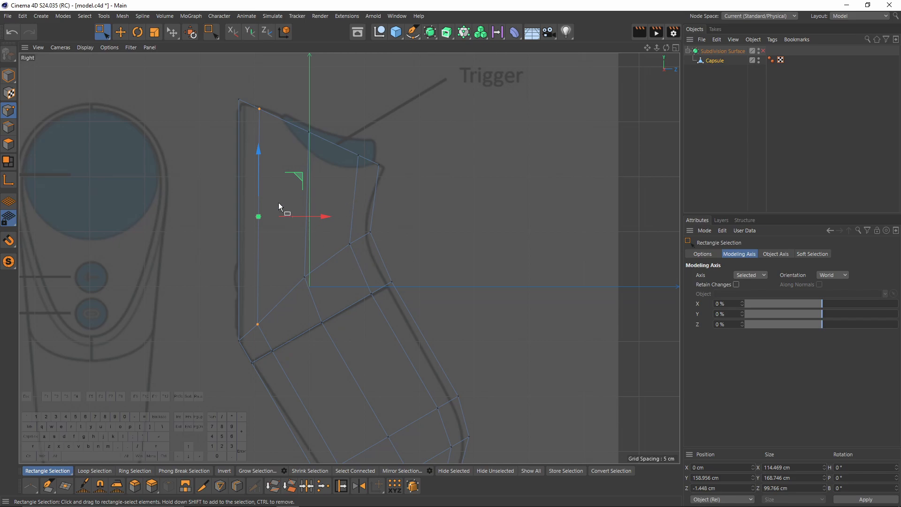
drag(325, 218, 306, 215)
Step: Select the six front-face points and scale them along Z until they lie flat in one plane
drag(204, 85, 252, 338)
middle_click(257, 234)
middle_click(323, 233)
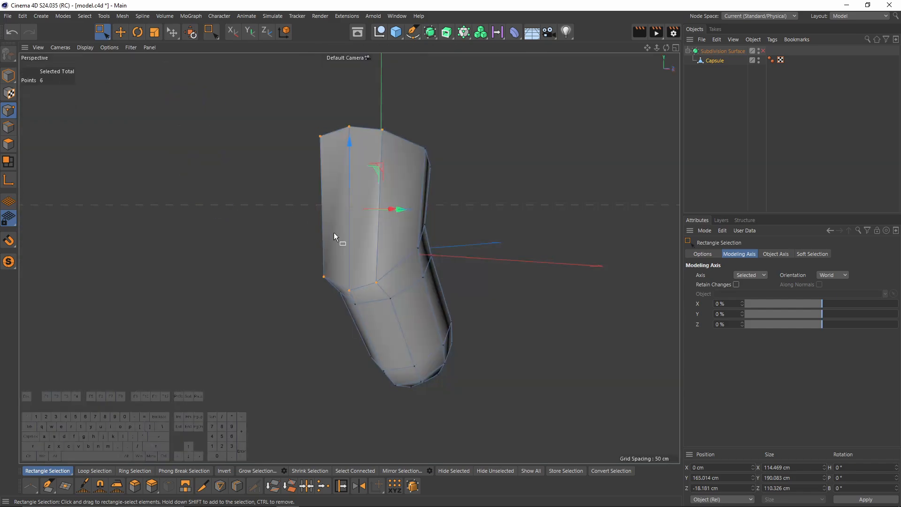
alt+drag(334, 227, 408, 181)
middle_click(350, 293)
middle_click(346, 297)
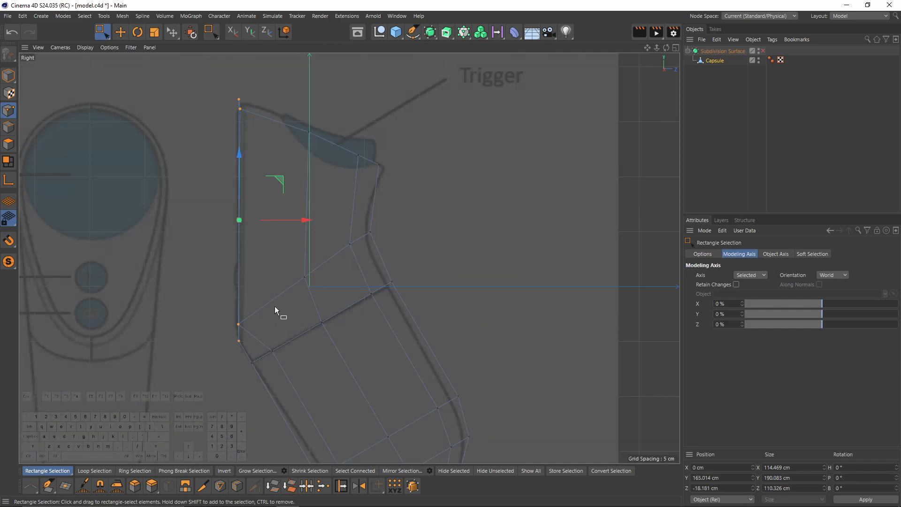
key(t)
mouse_move(300, 209)
mouse_down()
mouse_move(297, 220)
mouse_move(244, 221)
mouse_move(322, 218)
mouse_move(238, 217)
mouse_up()
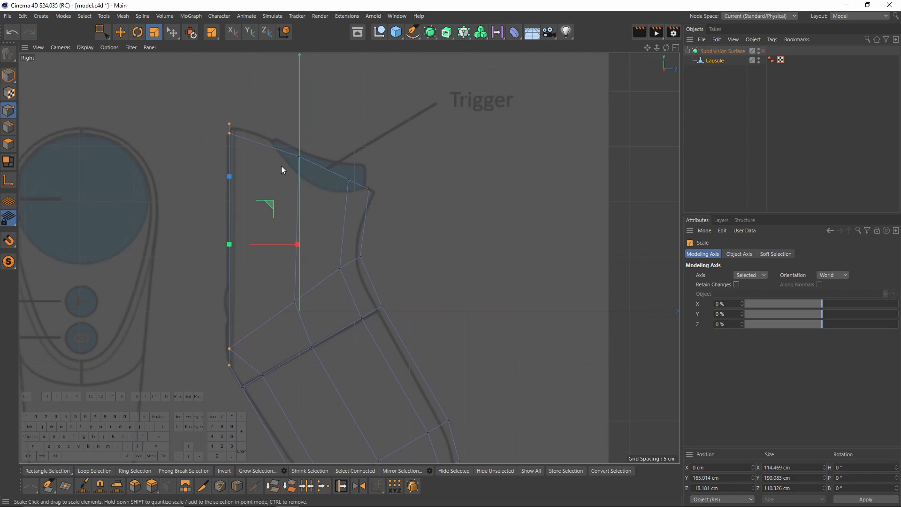
Step: Select the two adjoining side edges of the Capsule's open upper rim
key(F1)
alt+drag(198, 145, 268, 153)
click(9, 127)
key(e)
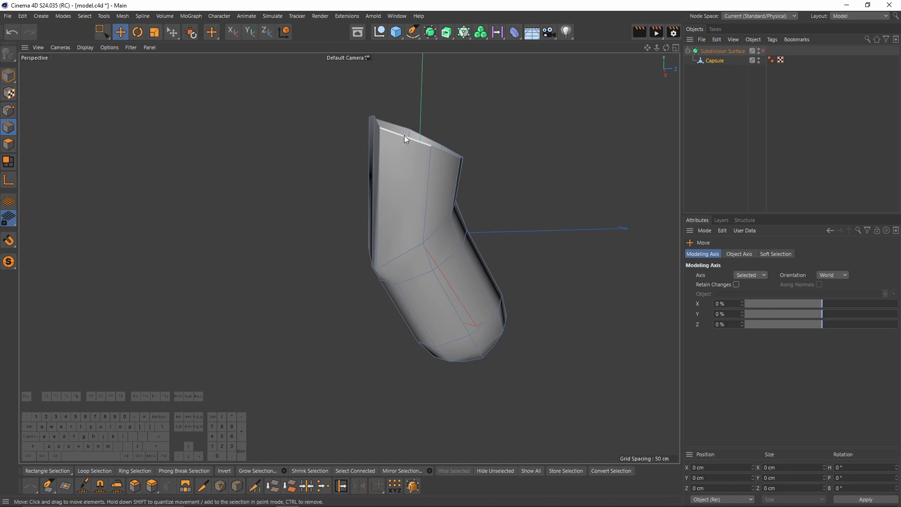
click(404, 135)
alt+drag(404, 135, 340, 211)
scroll(340, 211, up, 4)
shift+click(336, 184)
middle_click(347, 238)
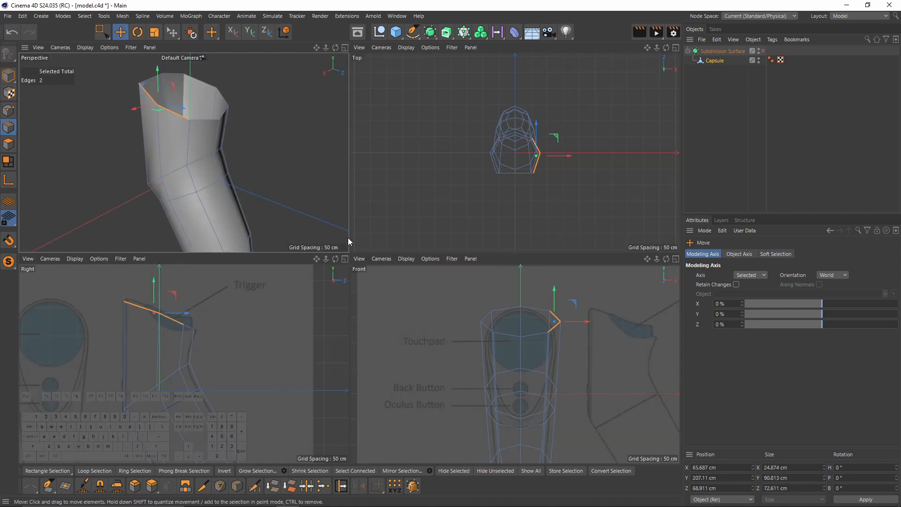
middle_click(266, 295)
Step: Try to slide the two selected rim edges down the Capsule's side with Edge Slide
key(m)
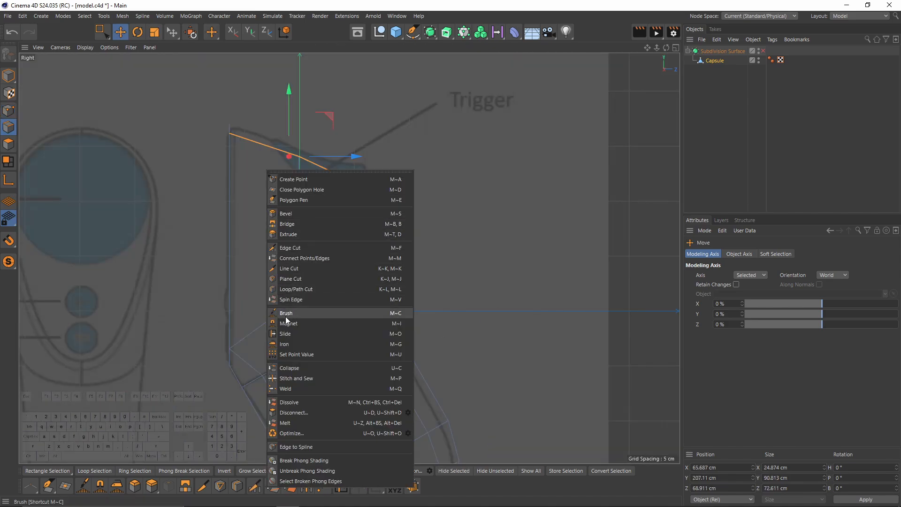
click(292, 333)
mouse_move(275, 165)
mouse_down()
mouse_move(282, 160)
mouse_move(277, 172)
mouse_up()
middle_click(276, 172)
middle_click(182, 141)
alt+drag(181, 140, 386, 183)
key(ctrl+z)
middle_click(388, 184)
middle_click(387, 184)
Step: Select all points on the negative X side in the top view and delete that half of the Capsule
middle_click(388, 183)
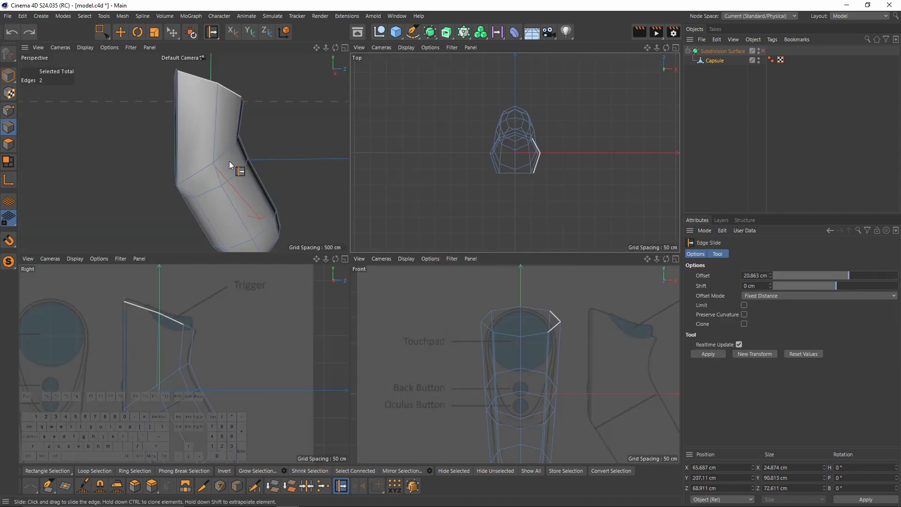
middle_click(229, 162)
middle_click(474, 199)
click(8, 111)
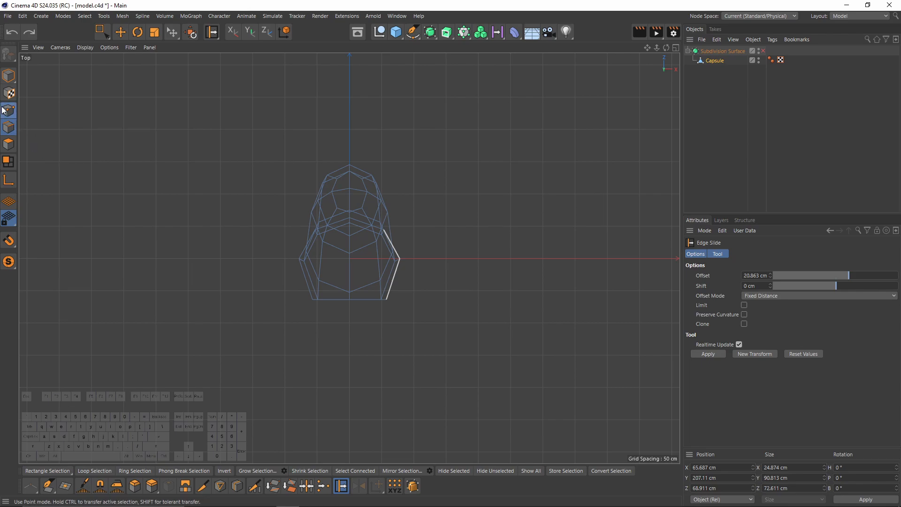
key(0)
mouse_move(258, 108)
mouse_down()
mouse_move(312, 322)
mouse_move(343, 393)
mouse_up()
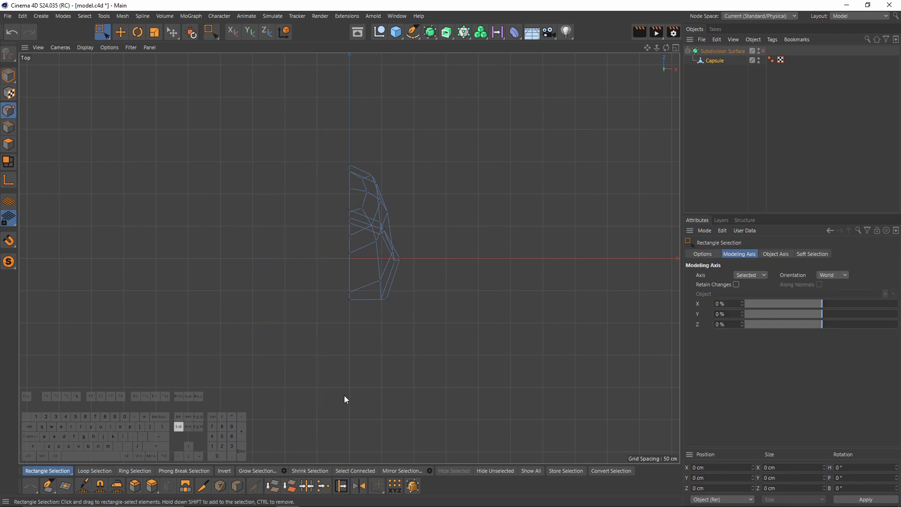
Step: Slide the two side rim edges of the remaining half down by about 18.6 cm and undo any extra slide
middle_click(344, 395)
middle_click(208, 162)
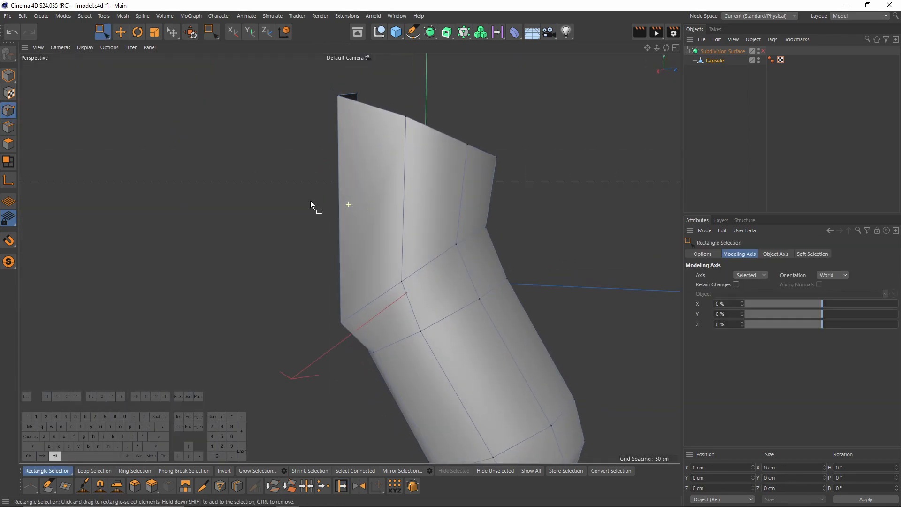
click(11, 126)
alt+drag(289, 165, 340, 167)
right_click(415, 162)
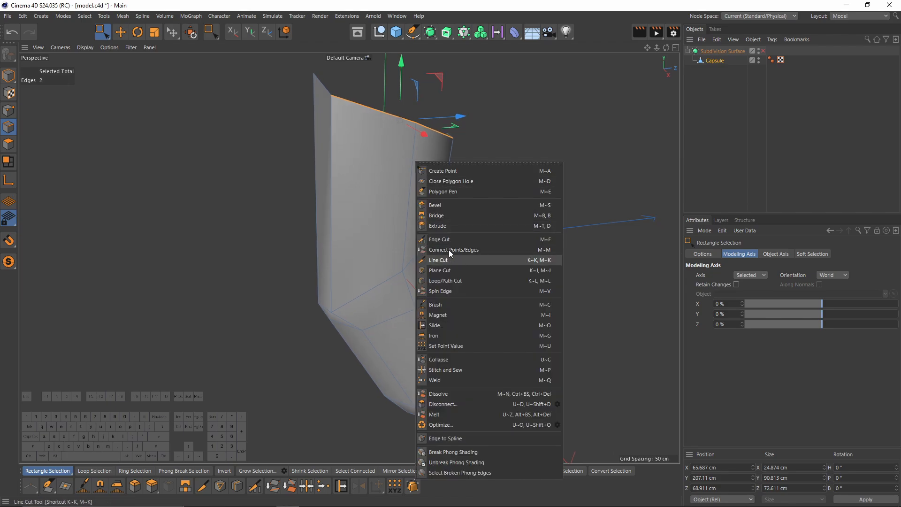
click(444, 325)
drag(387, 116, 381, 135)
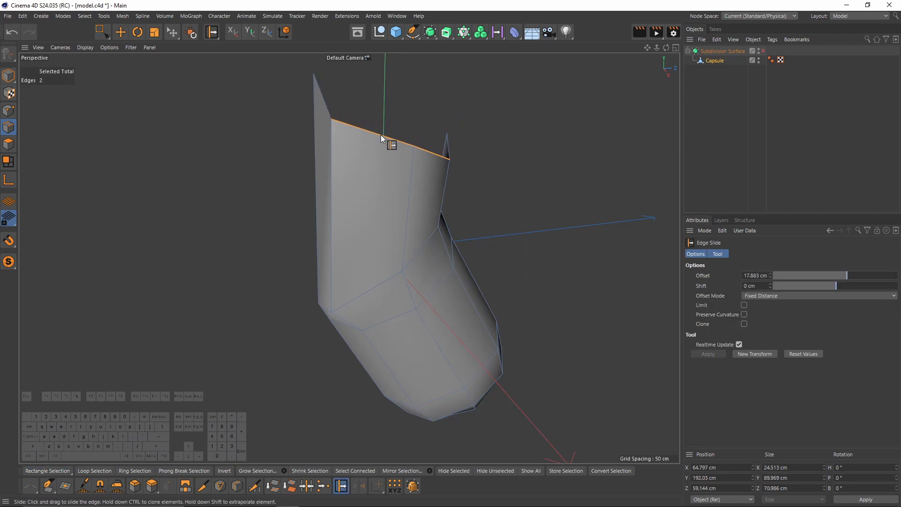
middle_click(381, 134)
middle_click(210, 130)
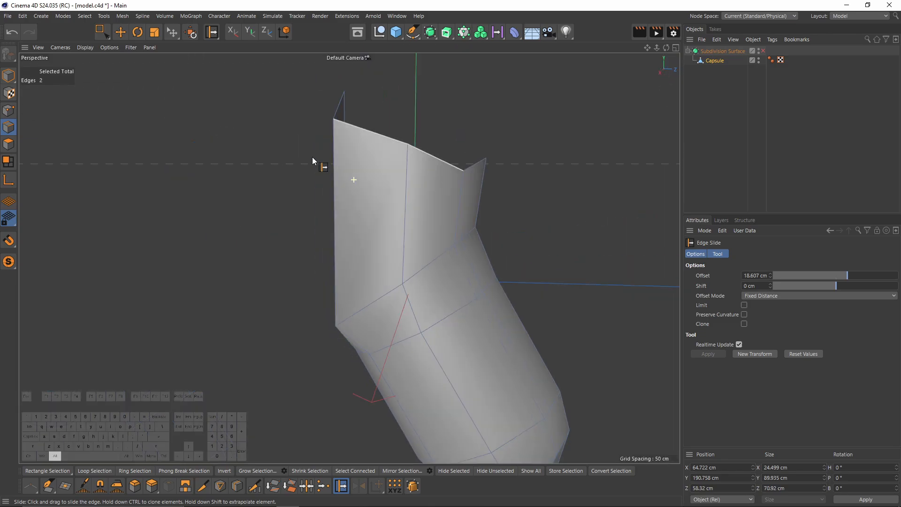
alt+middle_drag(377, 115, 404, 137)
alt+drag(404, 137, 339, 190)
key(ctrl+z)
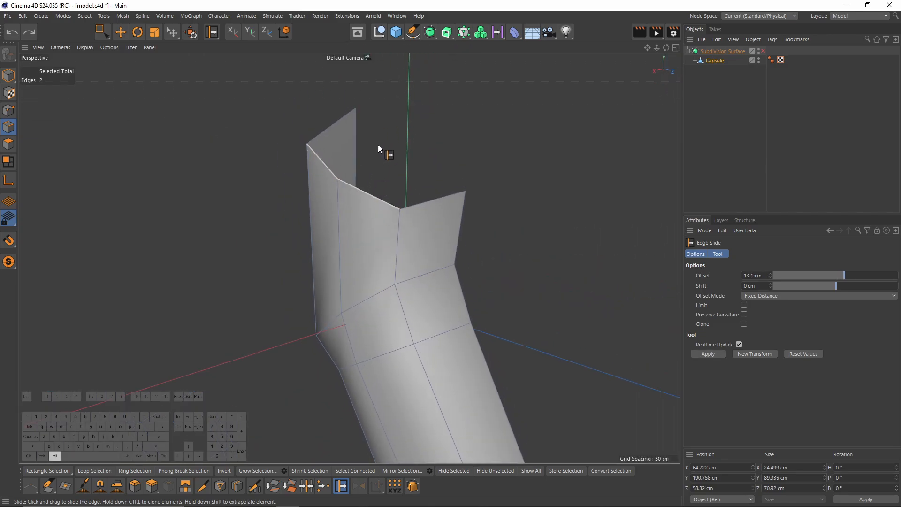
Step: Bridge the front and rear rim edges to cap the open upper end with a single polygon
alt+drag(378, 144, 306, 172)
right_click(332, 140)
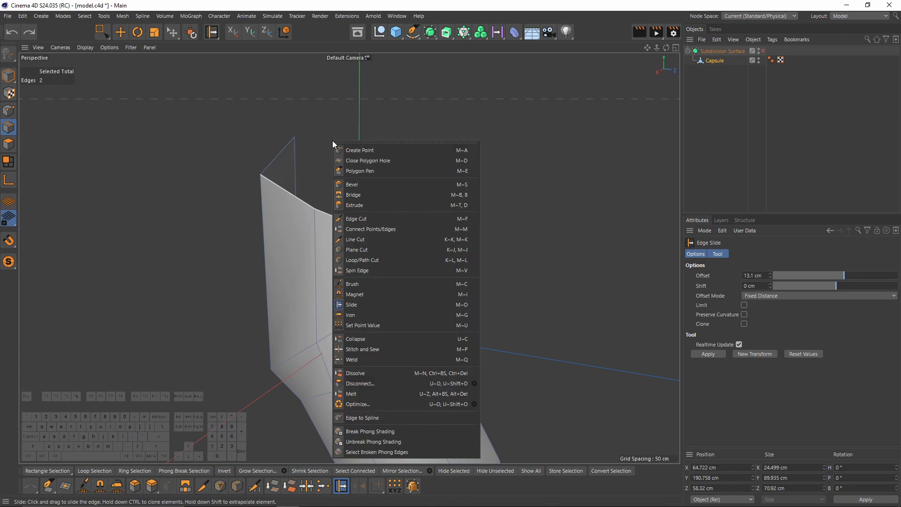
click(361, 195)
drag(283, 156, 399, 218)
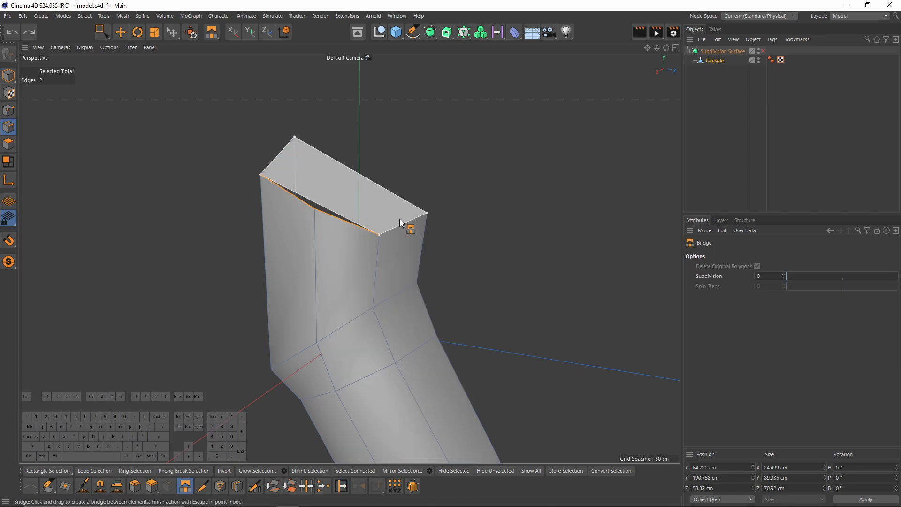
Step: Add a loop cut at 50% across the middle of the new cap polygon
right_click(383, 172)
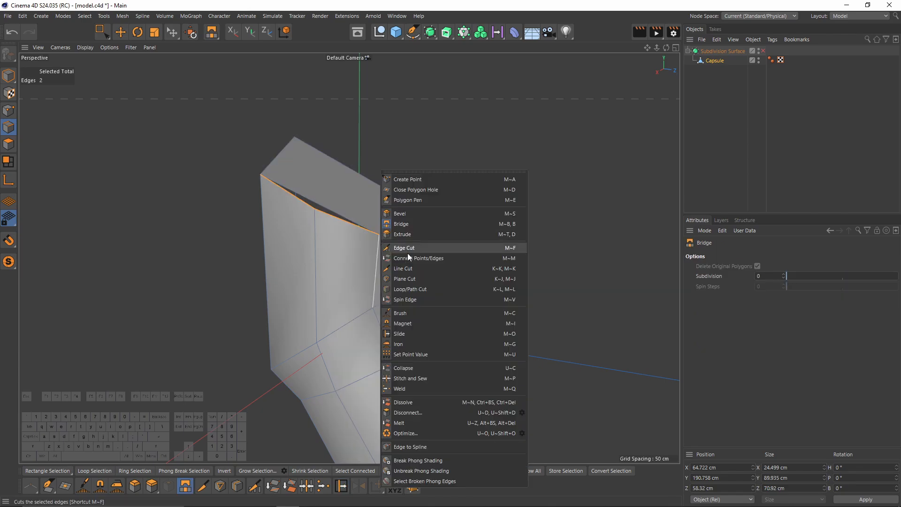
click(413, 288)
alt+drag(345, 186, 357, 204)
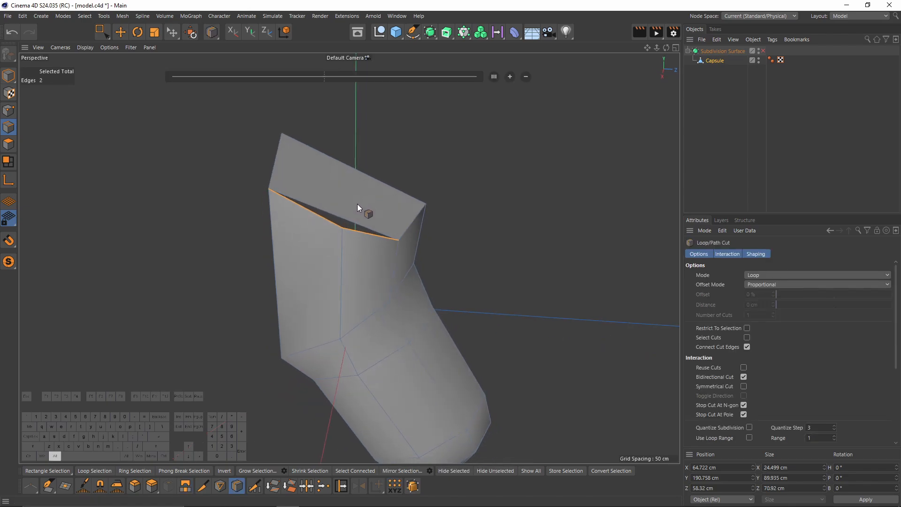
shift+click(333, 214)
Step: Weld the cap's new midpoint to the rim point below it to close the side gap
click(10, 112)
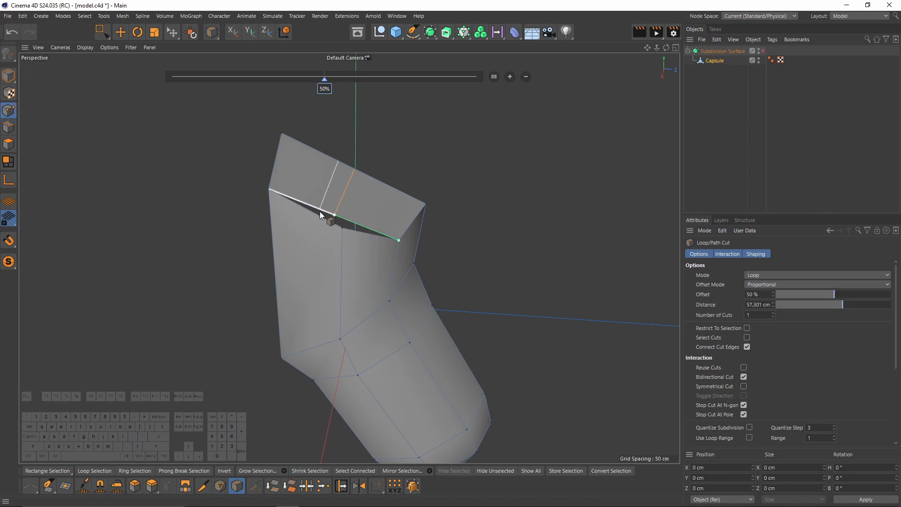
key(space)
drag(325, 208, 354, 241)
right_click(390, 195)
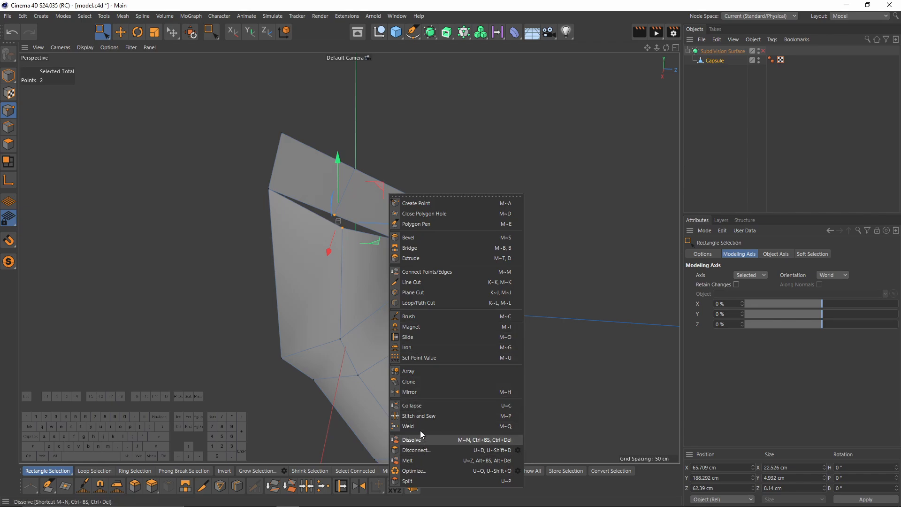
click(419, 426)
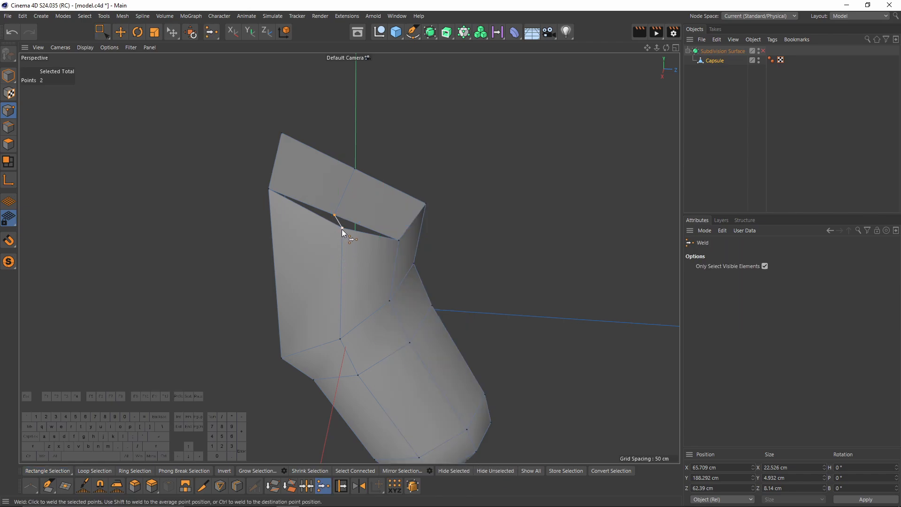
click(342, 229)
Step: Move the welded rim point to about Y 184.3 cm and Z 65.6 cm in the right view
alt+drag(342, 229, 353, 269)
middle_click(353, 269)
middle_click(229, 330)
key(space)
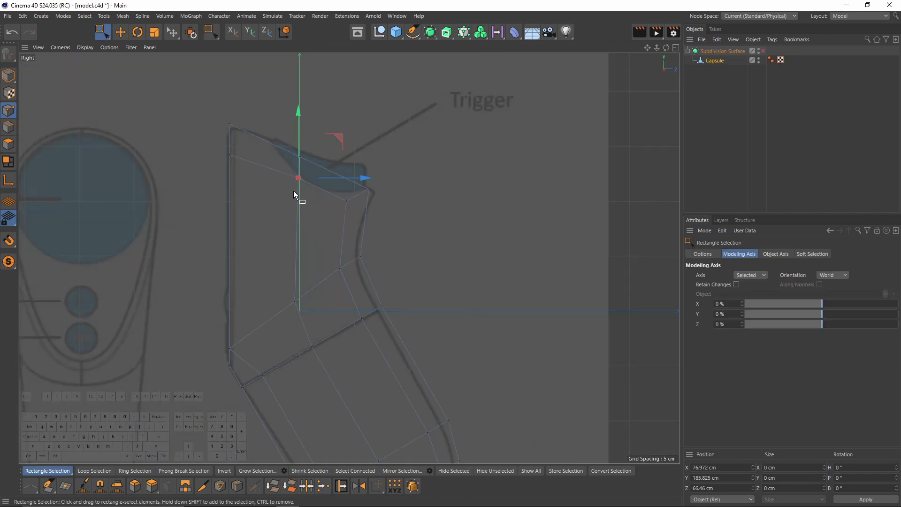
click(318, 166)
drag(300, 192, 308, 194)
drag(335, 137, 335, 139)
middle_click(304, 206)
middle_click(255, 233)
alt+drag(255, 233, 336, 265)
right_click(342, 251)
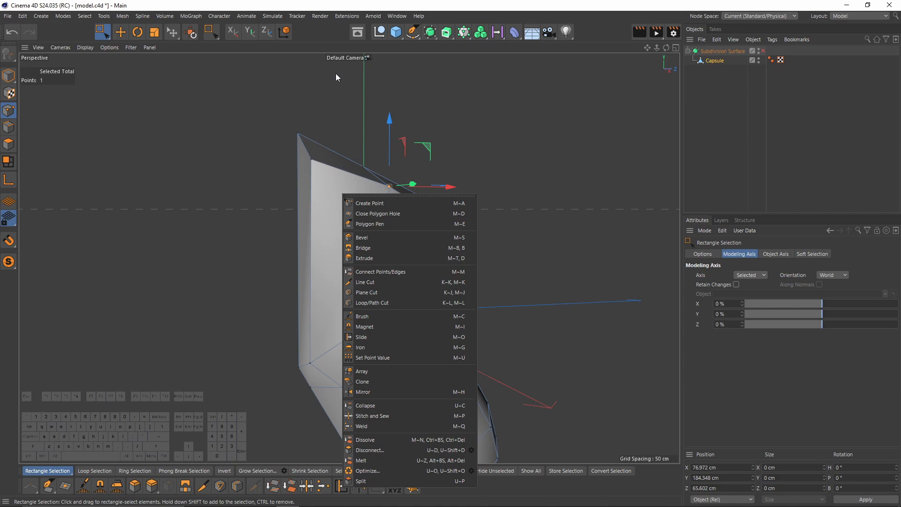
alt+drag(336, 77, 287, 186)
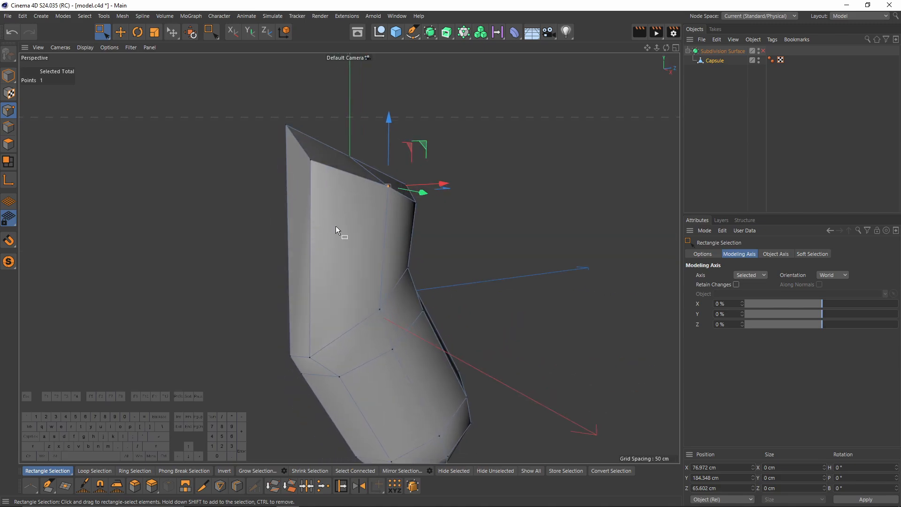
Step: Add three horizontal loop cuts down the Capsule's upper section between the rim and the bend
key(F4)
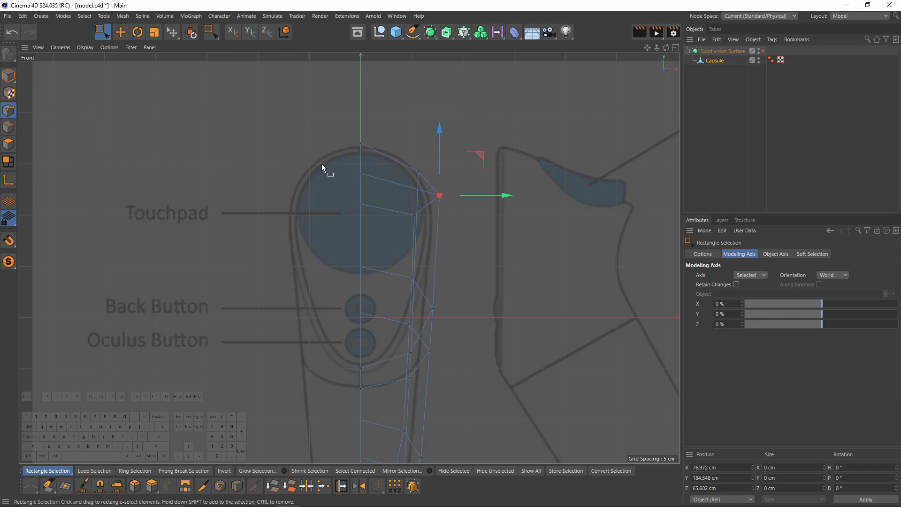
key(F1)
right_click(378, 222)
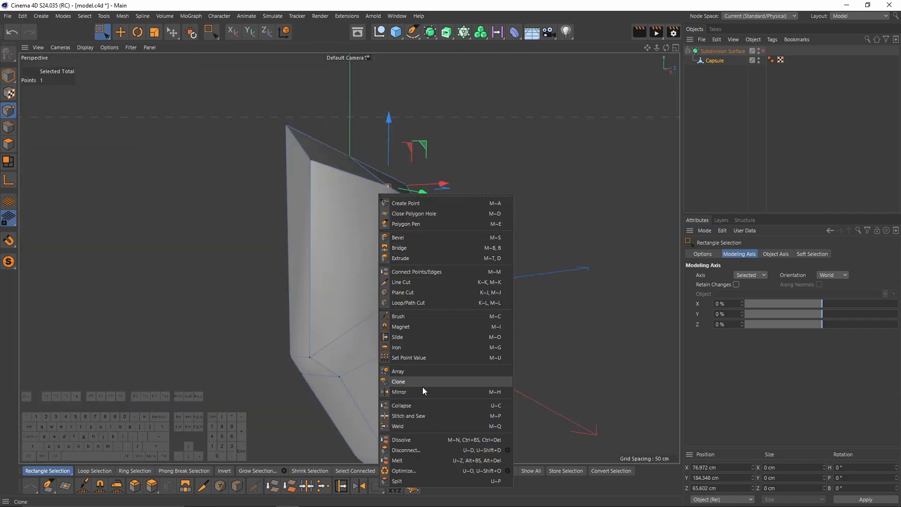
click(408, 302)
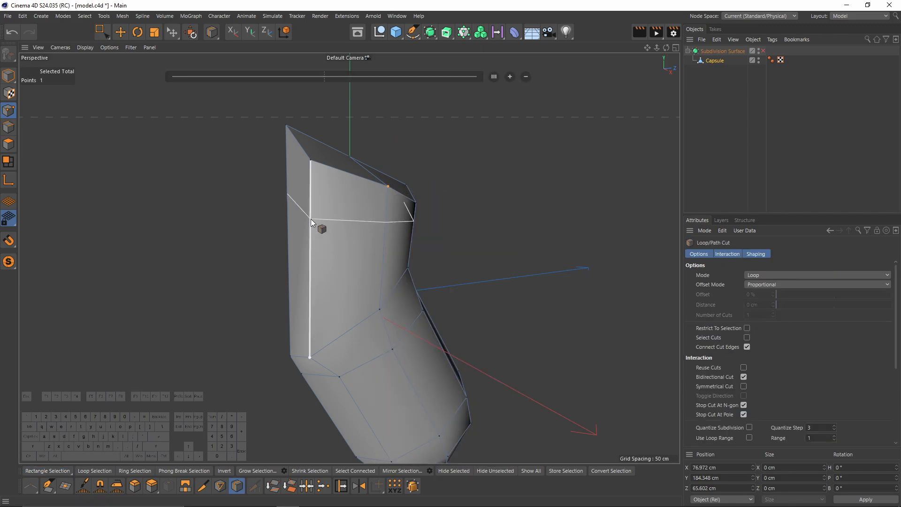
drag(313, 213, 310, 266)
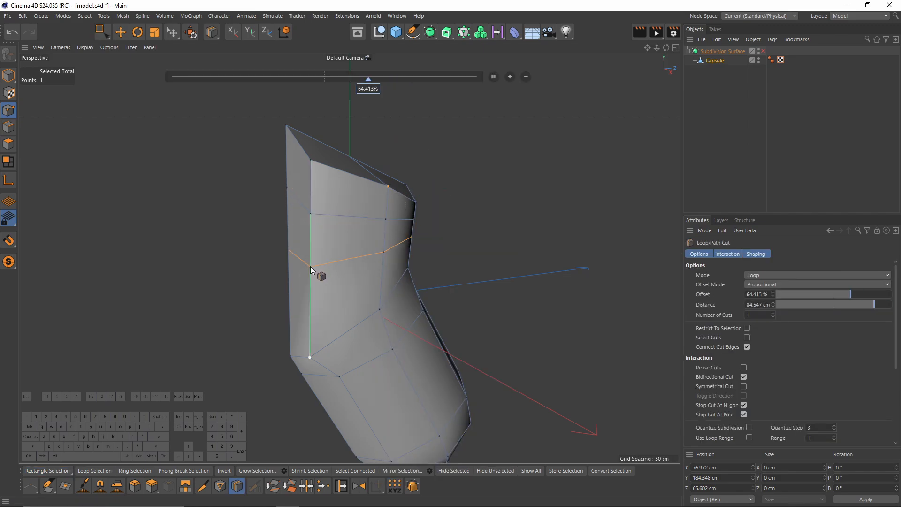
click(307, 316)
alt+drag(347, 318, 378, 210)
key(e)
alt+drag(378, 175, 370, 257)
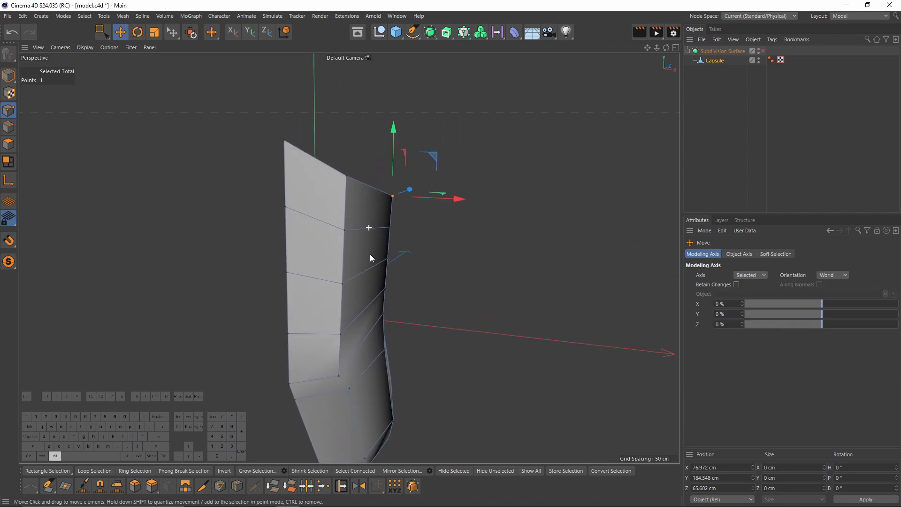
Step: Move the flat front face's edge point just below the rim outward to about X 70.3 cm in the front view
middle_click(425, 298)
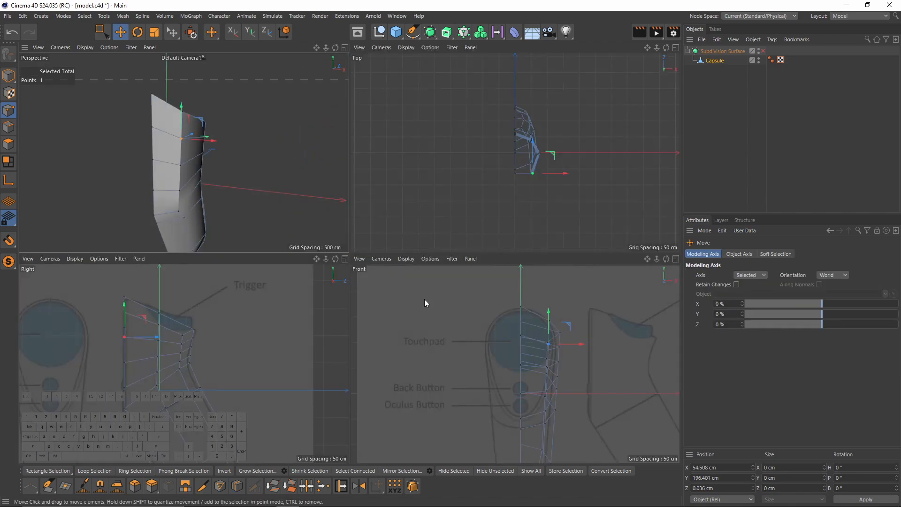
middle_click(507, 321)
scroll(441, 218, up, 2)
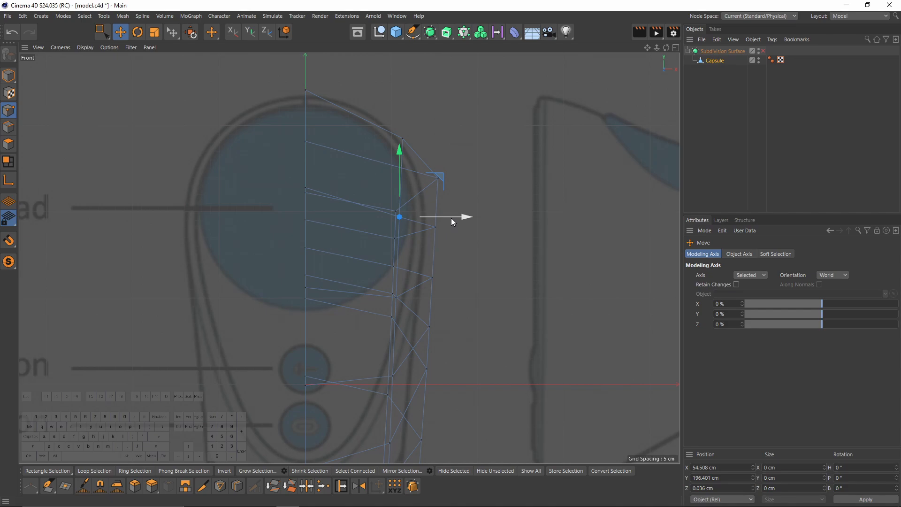
drag(451, 218, 479, 218)
middle_click(395, 306)
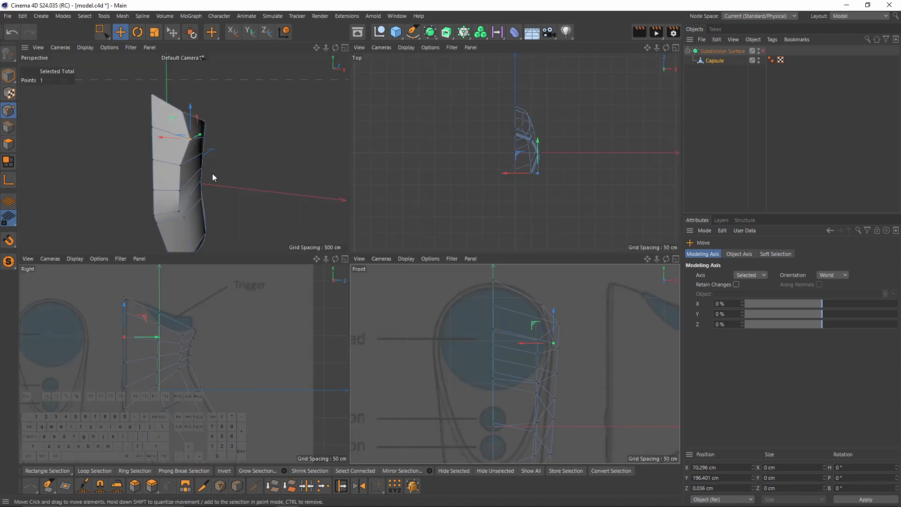
Step: Move the next front-face edge point down outward along X to follow the reference outline in the front view
click(177, 166)
scroll(531, 351, up, 2)
scroll(531, 351, up, 1)
alt+middle_drag(568, 401, 513, 324)
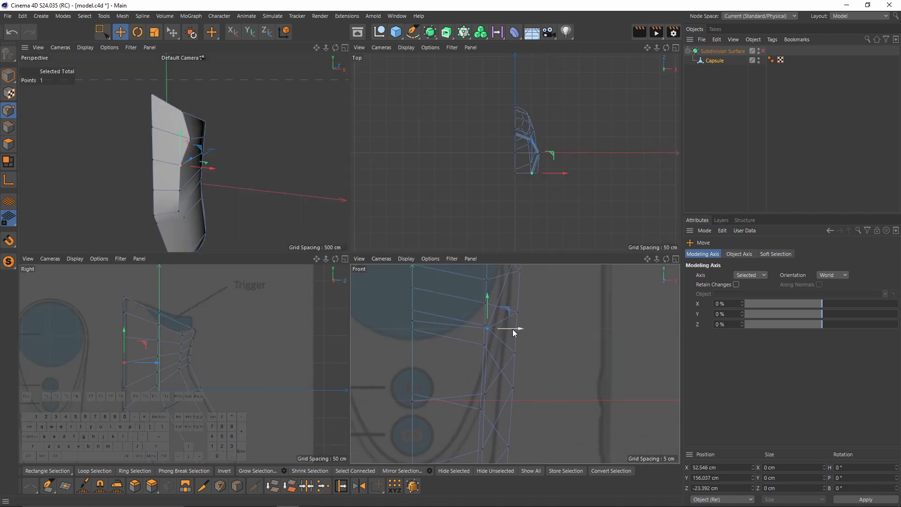
drag(512, 328, 531, 332)
click(186, 159)
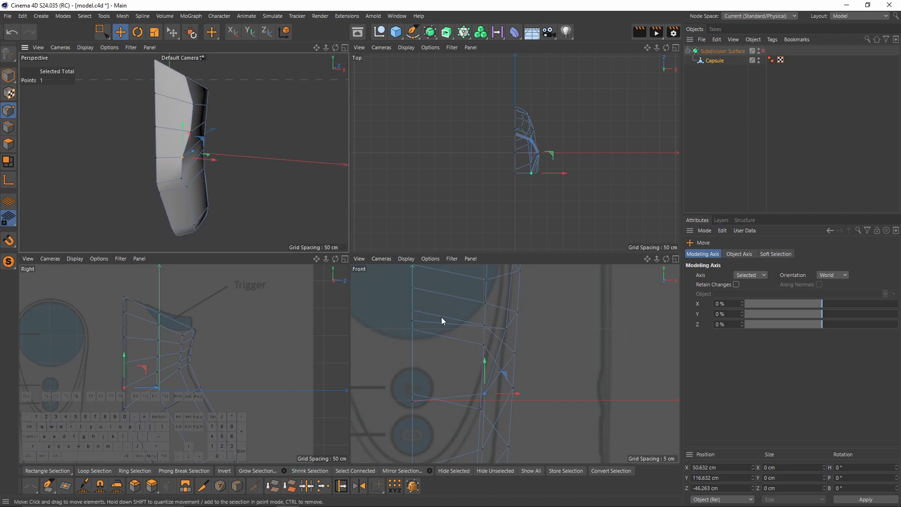
drag(497, 392, 502, 394)
key(ctrl+z)
Step: Move the lowest front-face edge point to about X 26.6 cm, Y 75.3 cm along the reference curve in the front view
alt+middle_drag(243, 162, 256, 120)
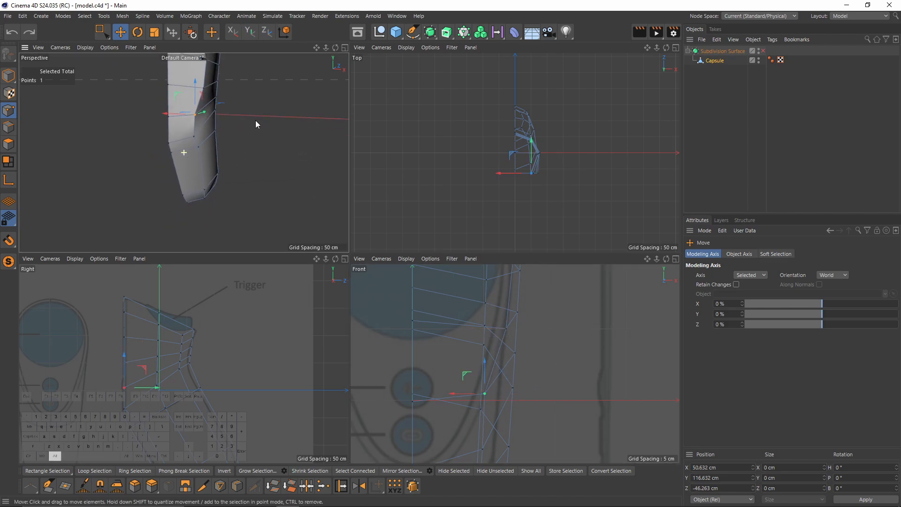
click(189, 136)
alt+middle_drag(492, 408, 503, 290)
drag(524, 332, 495, 335)
drag(463, 304, 435, 340)
drag(468, 310, 467, 312)
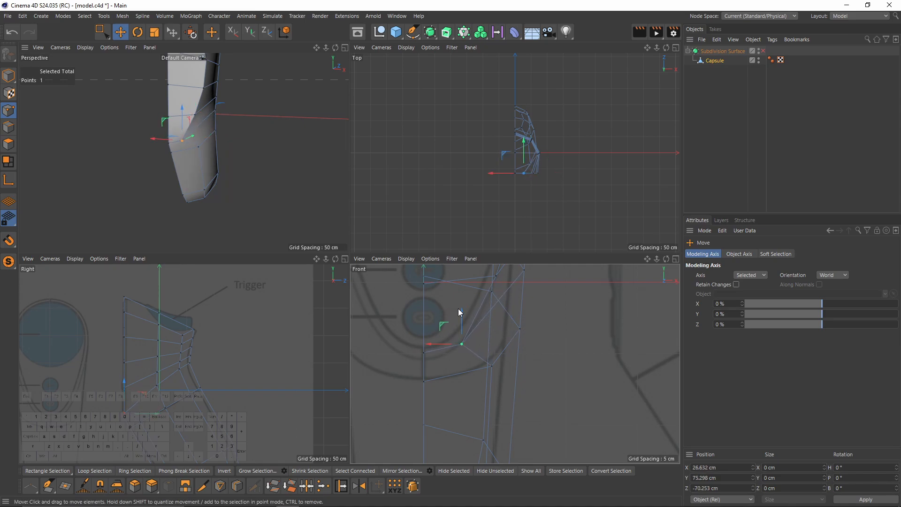
Step: Cut a vertical line beside the front face's edge from the bend up through the upper section to the top rim with Line Cut
key(F1)
alt+drag(406, 210, 346, 331)
scroll(337, 266, up, 3)
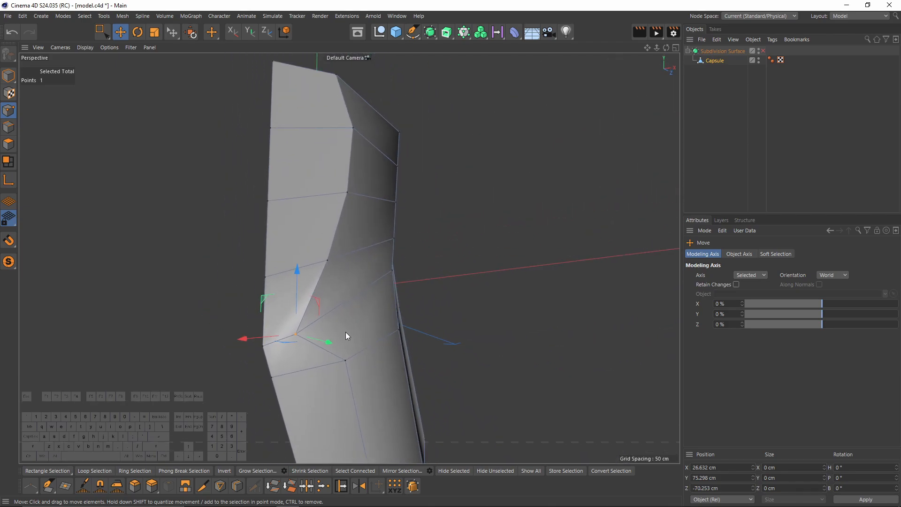
right_click(345, 331)
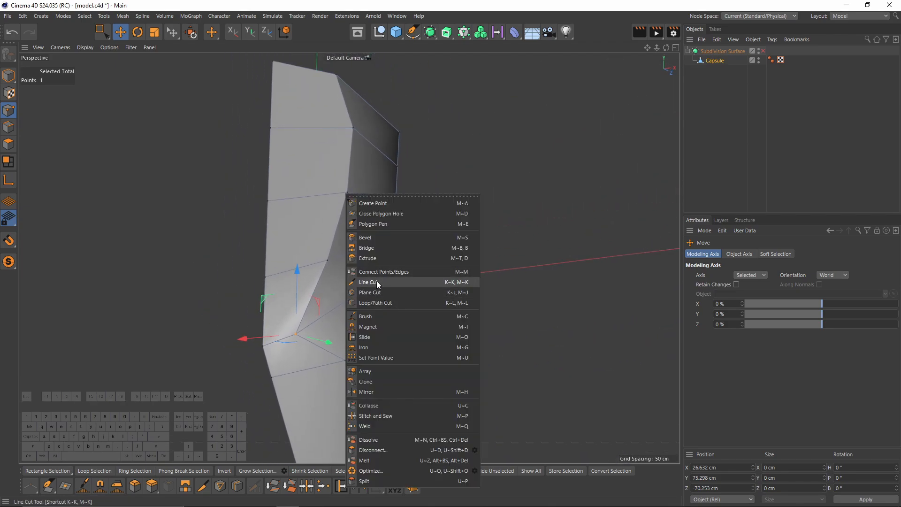
click(376, 281)
alt+drag(342, 285, 326, 324)
click(325, 388)
alt+drag(325, 388, 291, 357)
click(319, 332)
alt+drag(325, 265, 322, 236)
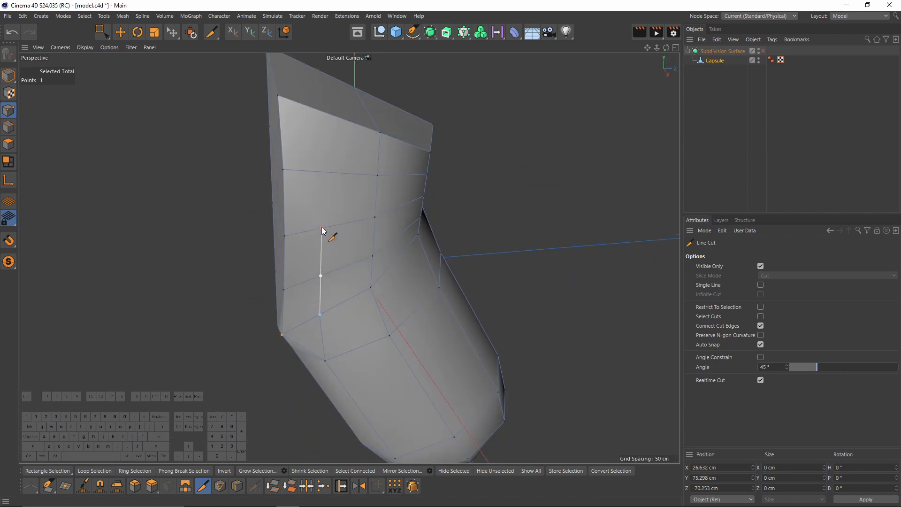
click(314, 112)
alt+drag(314, 111, 288, 57)
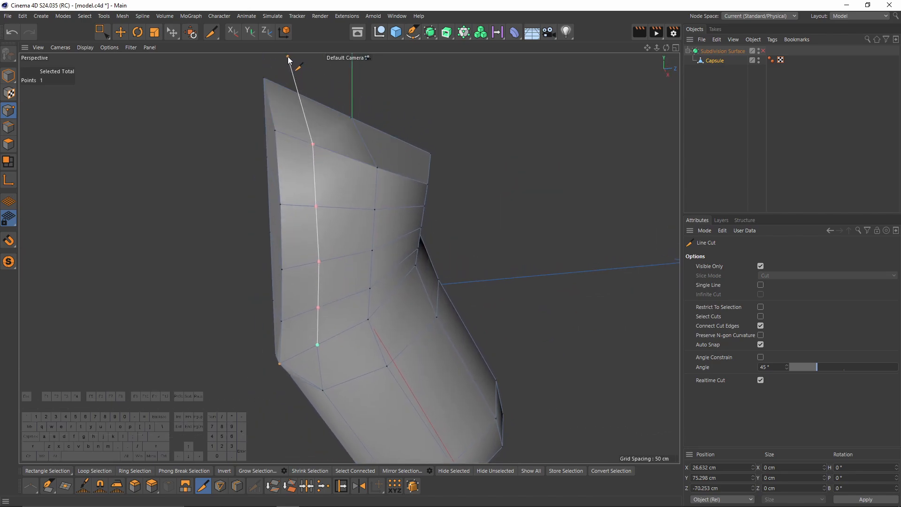
key(e)
Step: Cut an edge connecting the vertical cut's lowest point above the bend to the second-lowest front-face edge point
alt+drag(315, 241, 330, 223)
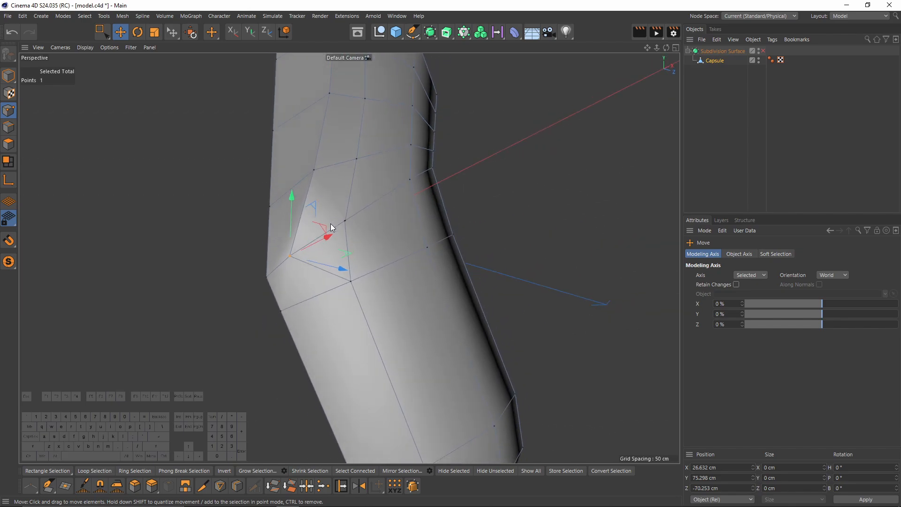
key(k)
key(k)
click(344, 219)
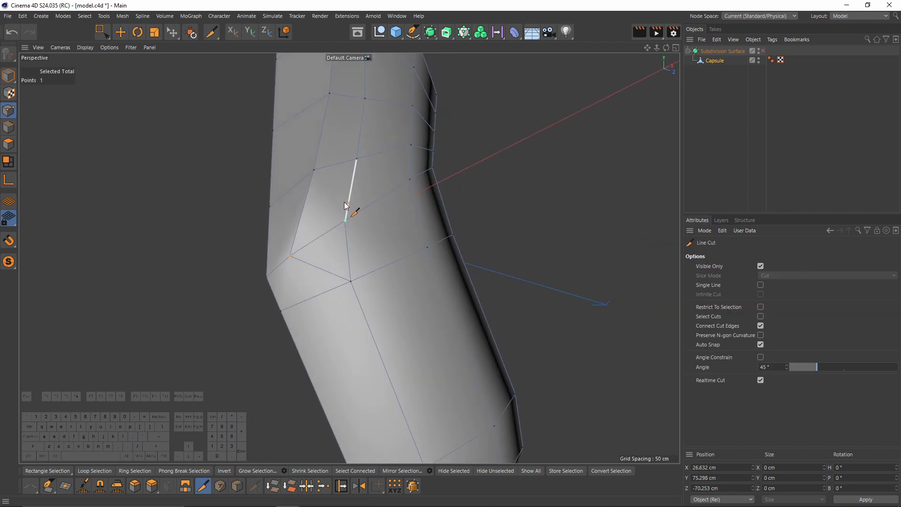
click(313, 169)
key(e)
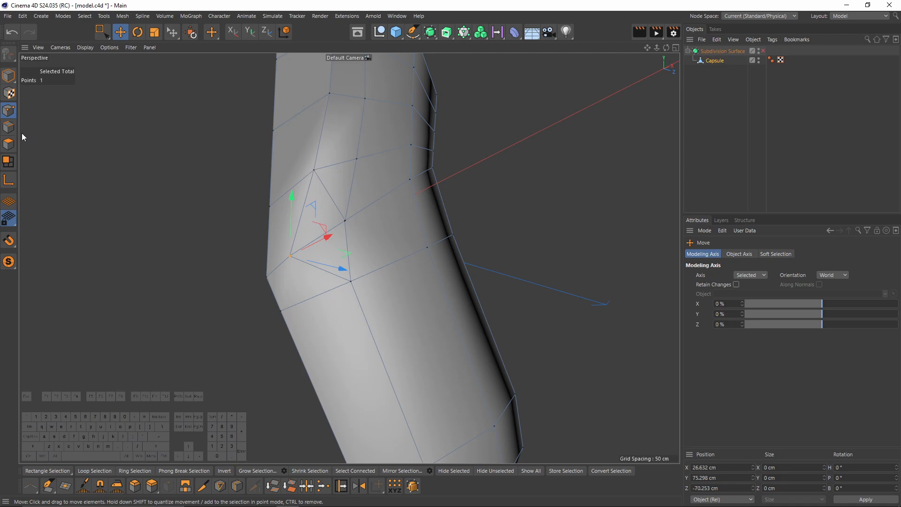
Step: Dissolve the edge joining the lowest front-face edge point to the vertical cut's lowest point
click(8, 127)
click(323, 231)
right_click(460, 266)
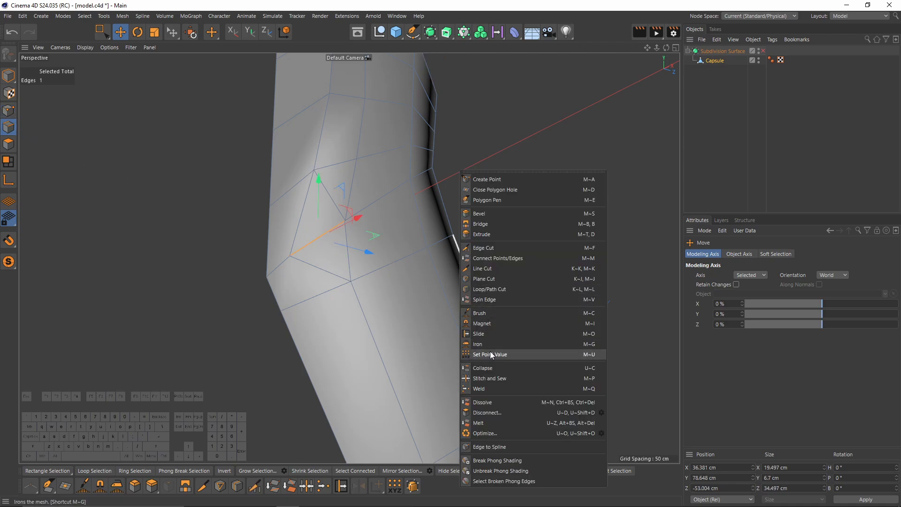
click(494, 404)
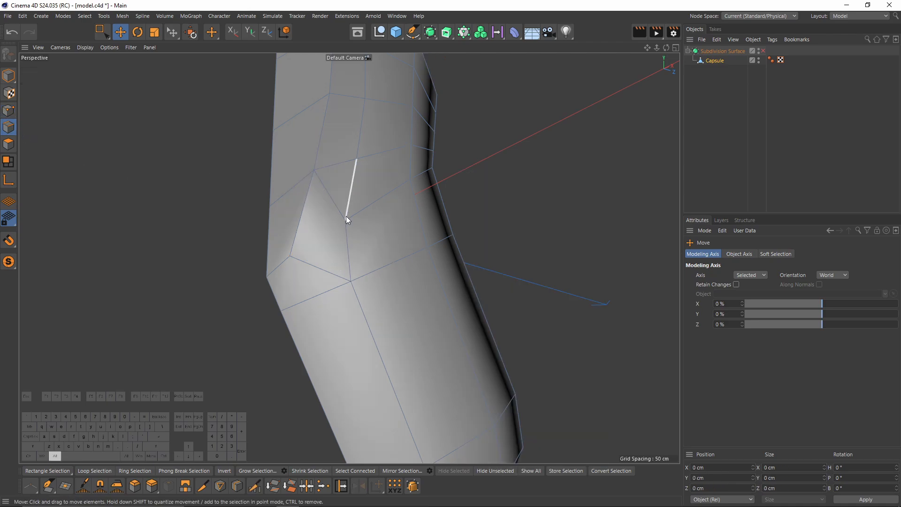
Step: Dissolve the redundant horizontal edge loop just above the new diagonal connecting edge
alt+drag(353, 235, 277, 278)
double_click(320, 215)
alt+drag(320, 213, 465, 257)
right_click(465, 257)
click(506, 402)
alt+drag(450, 352, 306, 244)
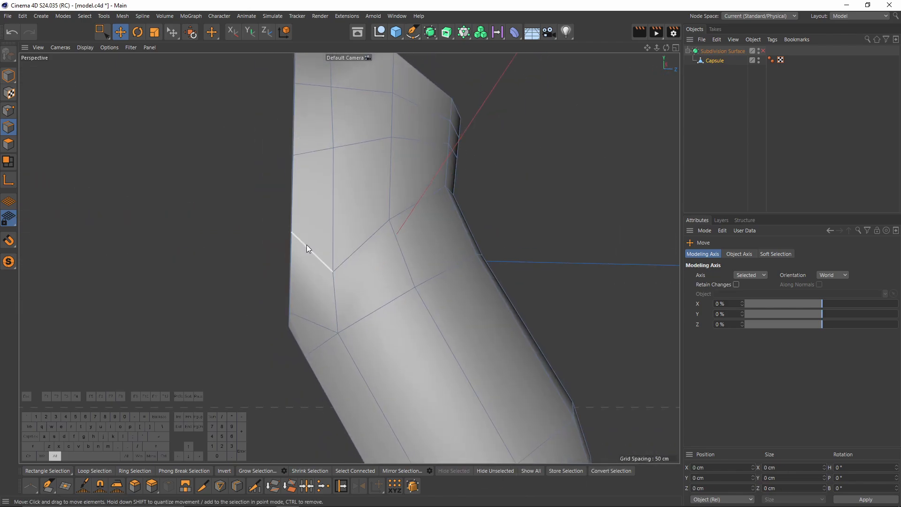
Step: Slide the side points above the bend up along their edges to even out the horizontal loop spacing
click(9, 110)
alt+drag(335, 277, 365, 275)
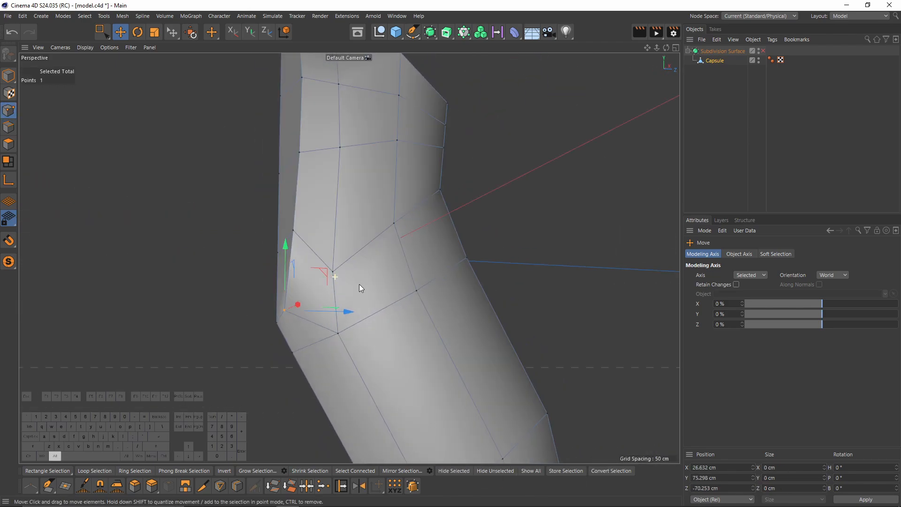
key(m)
key(o)
key(e)
click(335, 247)
alt+drag(336, 248, 410, 250)
alt+drag(372, 261, 432, 223)
alt+drag(361, 214, 323, 263)
click(376, 182)
alt+drag(382, 168, 375, 227)
key(m)
key(o)
key(e)
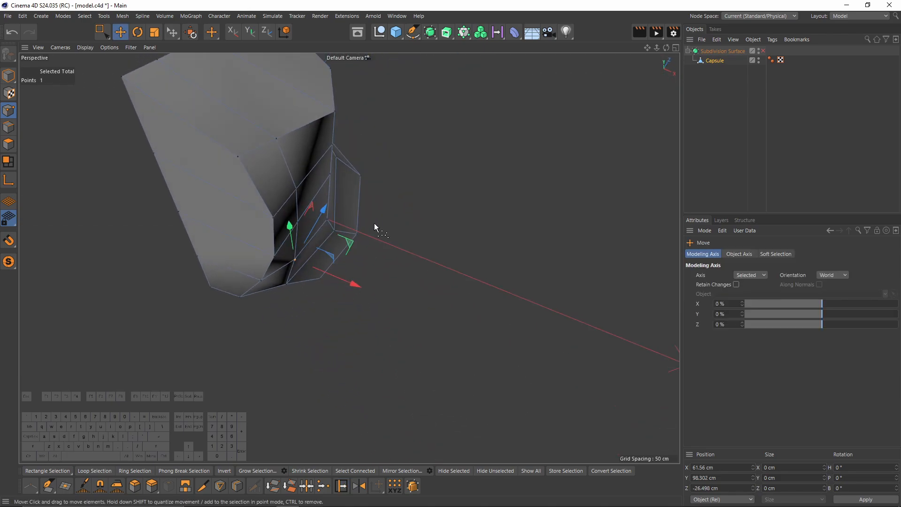
Step: Nudge the vertical cut's side points slightly outward along X to round the upper section's profile
alt+drag(307, 216, 352, 238)
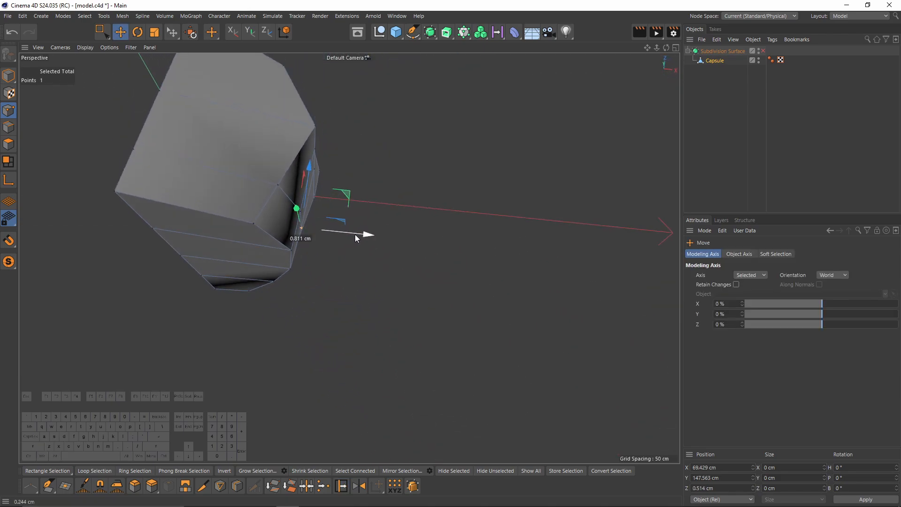
scroll(317, 210, up, 2)
click(296, 211)
scroll(294, 203, up, 2)
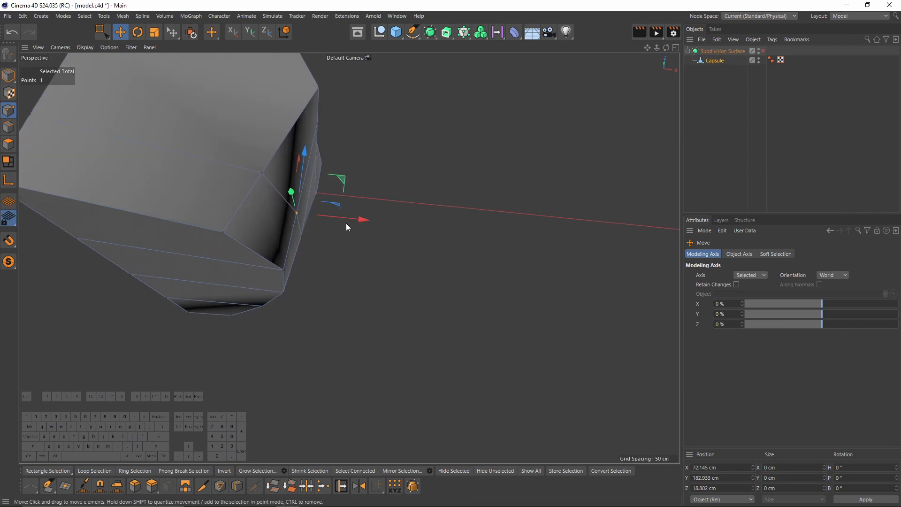
drag(347, 220, 351, 221)
alt+drag(299, 200, 398, 210)
click(288, 220)
alt+drag(398, 210, 390, 347)
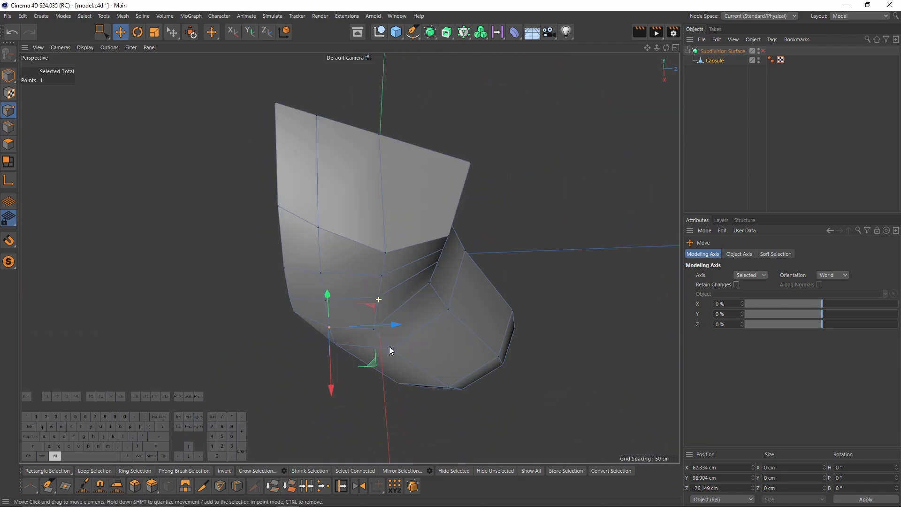
Step: Move the welded side rim point outward to about X 79.6 cm
alt+drag(329, 219, 286, 108)
middle_click(211, 216)
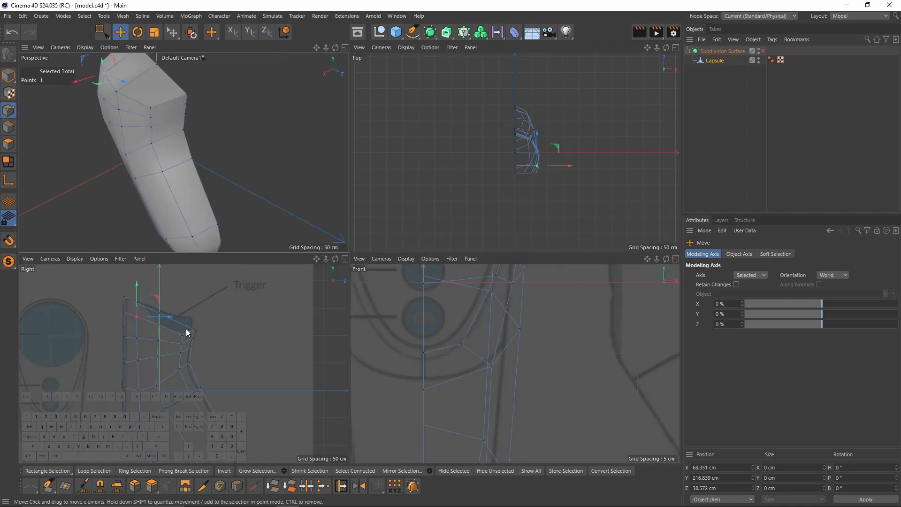
scroll(186, 329, up, 3)
alt+drag(187, 136, 120, 157)
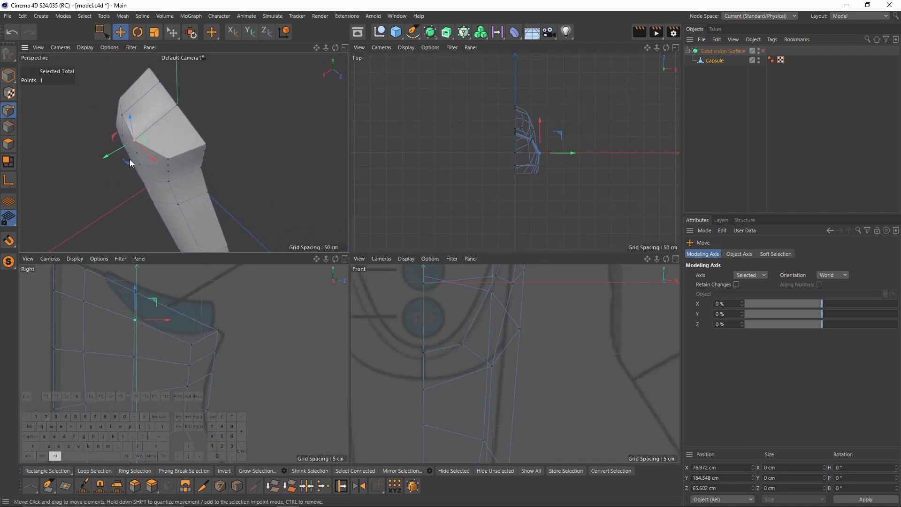
middle_click(170, 182)
alt+drag(170, 182, 319, 193)
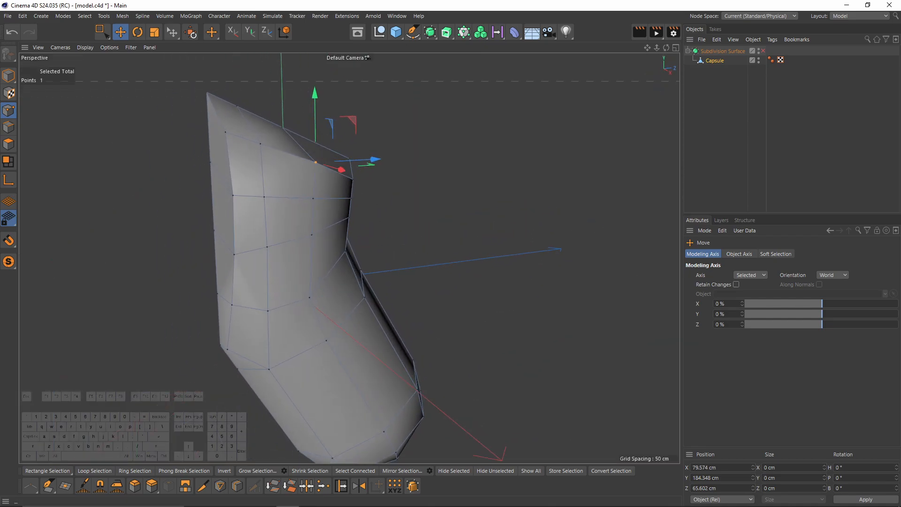
Step: Preview the reshaped Capsule with the Subdivision Surface on, and turn the smoothing off again
alt+drag(404, 317, 539, 220)
key(q)
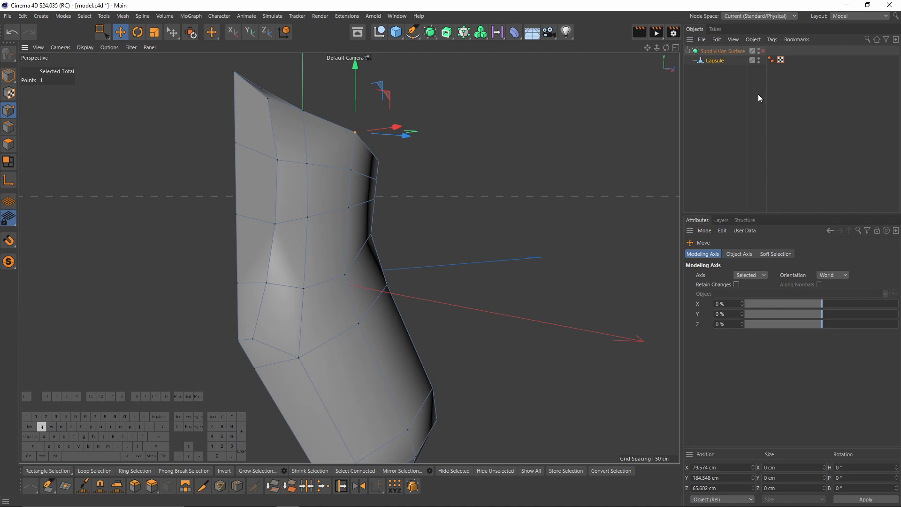
key(q)
key(q)
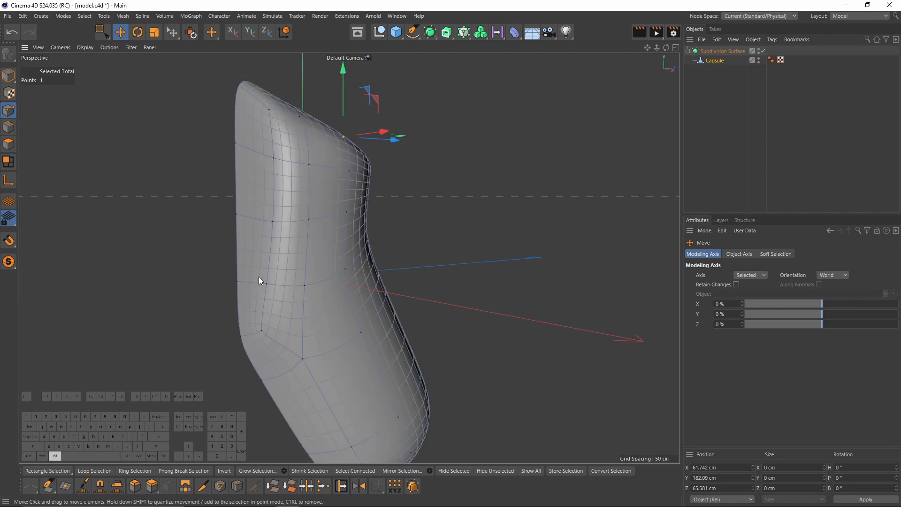
alt+drag(259, 277, 412, 218)
key(q)
alt+drag(352, 198, 339, 256)
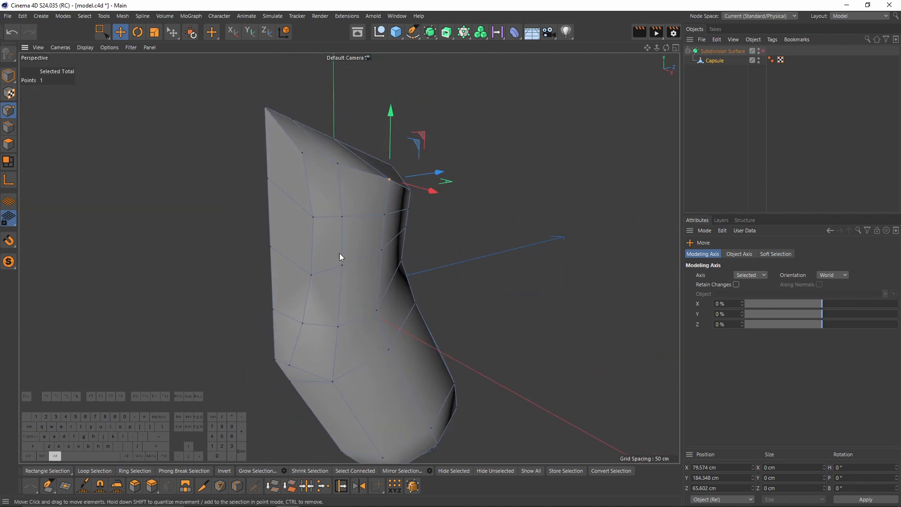
Step: Select the four flat front polygons and add a loop cut at about 7% offset beside the front face's side edge
click(10, 144)
right_drag(294, 167, 283, 334)
right_click(326, 154)
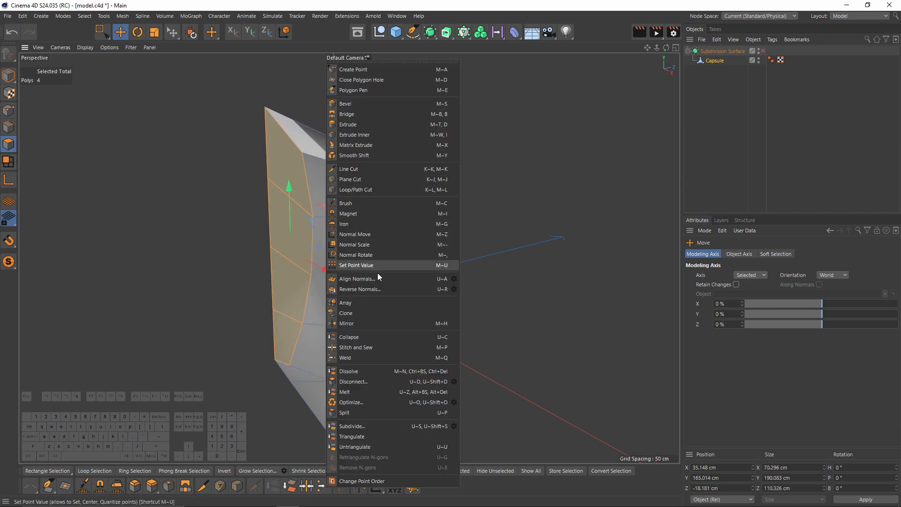
click(364, 191)
scroll(299, 140, up, 5)
alt+drag(305, 179, 310, 137)
alt+middle_drag(357, 321, 369, 217)
mouse_move(370, 217)
alt+mouse_down()
mouse_move(365, 175)
mouse_move(361, 214)
alt+mouse_up()
click(307, 243)
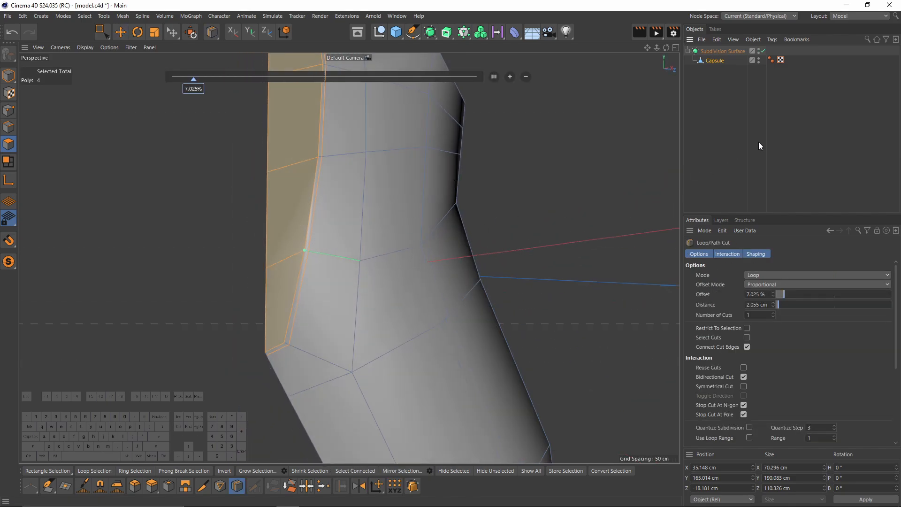
Step: Examine how the support loop sharpens the front edge with subdivision on, and switch smoothing off again
key(q)
click(815, 143)
alt+middle_drag(406, 176, 400, 267)
scroll(400, 267, down, 4)
alt+drag(400, 267, 428, 258)
click(428, 258)
key(q)
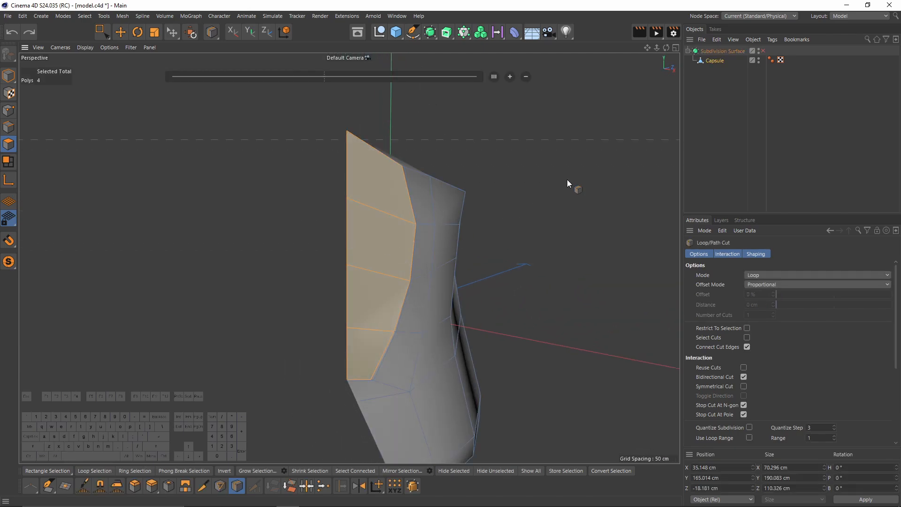
Step: Select the Capsule as a whole object in model mode and display its shading with mesh lines
click(714, 61)
click(8, 75)
alt+drag(420, 187, 441, 187)
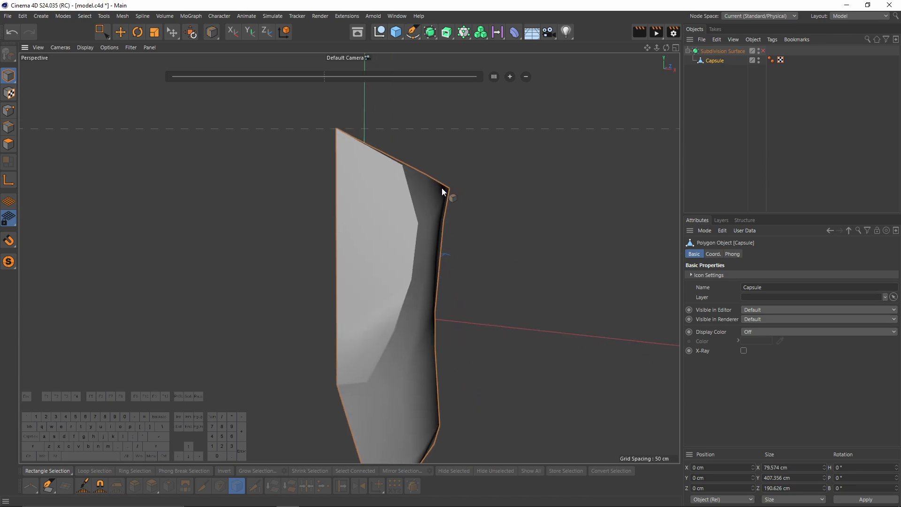
key(b)
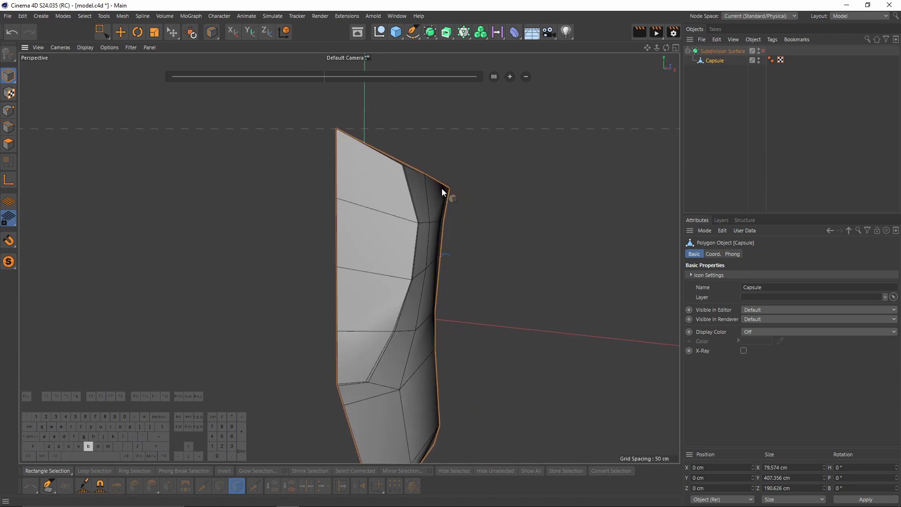
Step: Mirror the Capsule by adding a Symmetry object as its parent, and enable the Subdivision Surface
click(430, 32)
alt+click(550, 63)
alt+drag(469, 192, 505, 169)
click(763, 51)
click(733, 114)
alt+drag(557, 220, 507, 237)
Step: Compare the mirrored, smoothed controller with the reference outline in the front view
middle_click(507, 238)
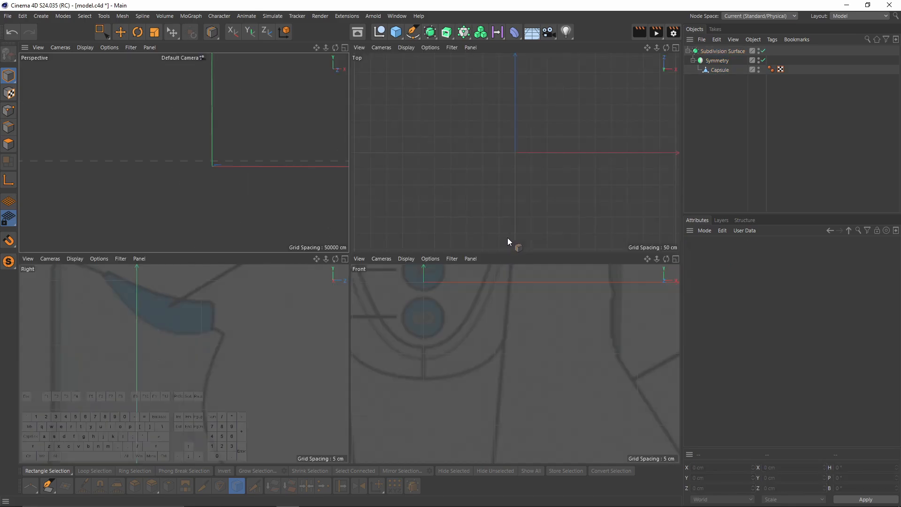
middle_click(525, 276)
scroll(524, 277, down, 6)
alt+middle_drag(436, 138, 440, 271)
scroll(448, 155, up, 2)
alt+middle_drag(448, 153, 457, 189)
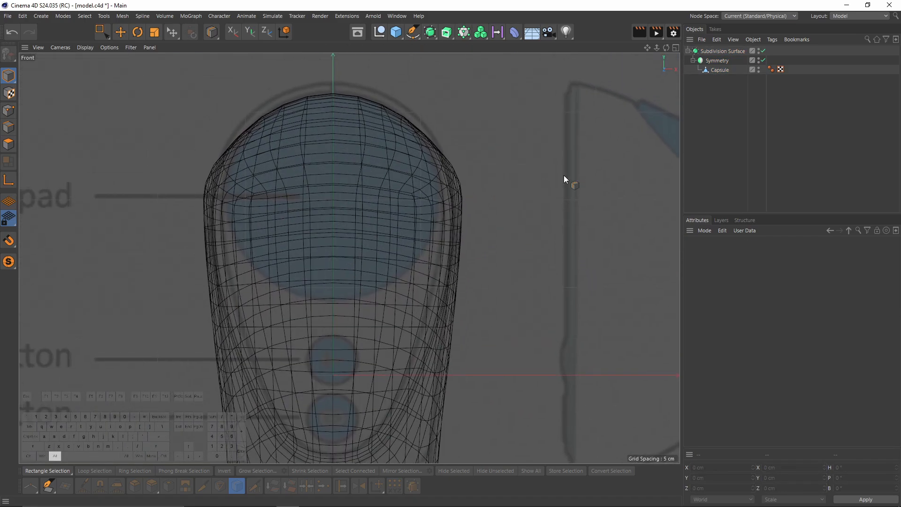
Step: Raise the Capsule's three top-centre points in the front view towards the reference outline, working without subdivision smoothing
click(720, 70)
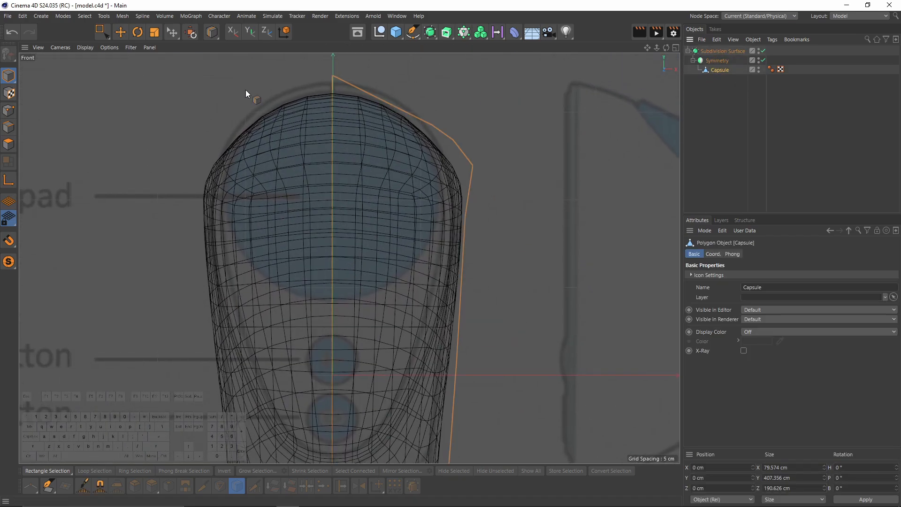
click(8, 112)
alt+middle_drag(515, 130, 507, 176)
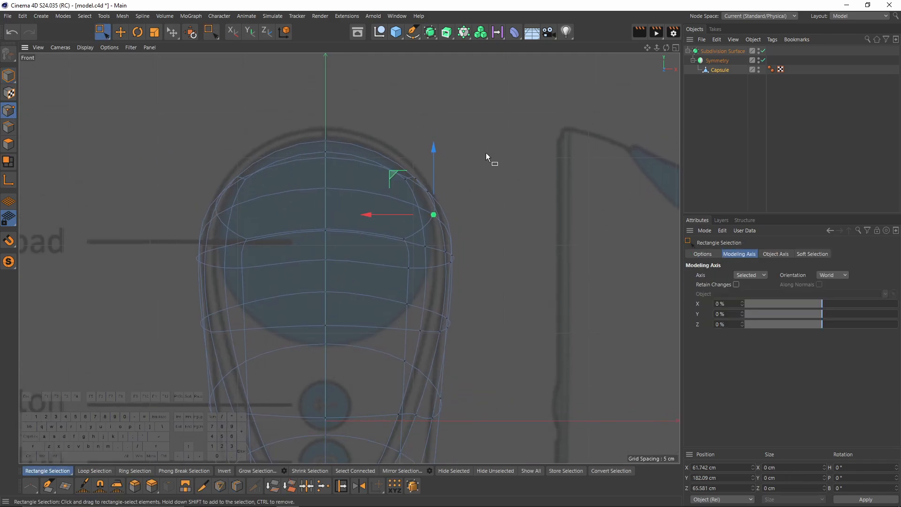
drag(268, 105, 336, 176)
middle_click(337, 176)
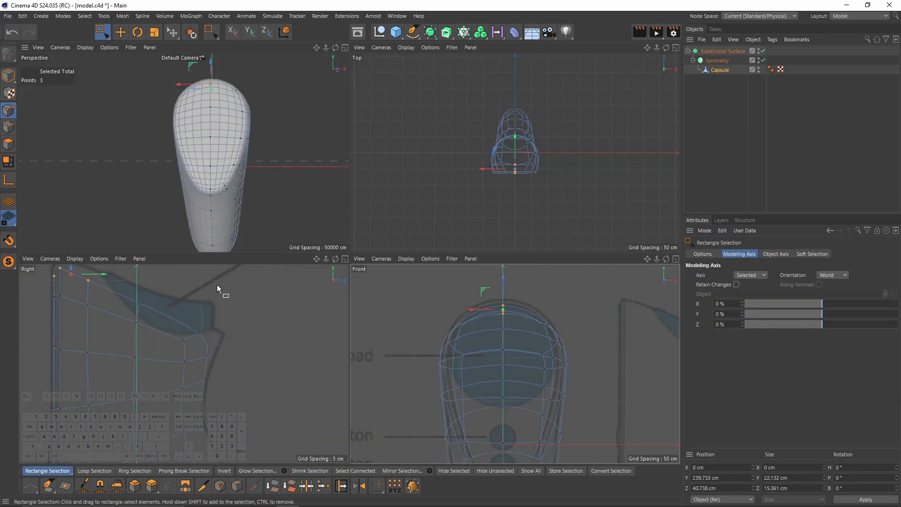
middle_click(217, 284)
middle_click(233, 284)
middle_click(474, 272)
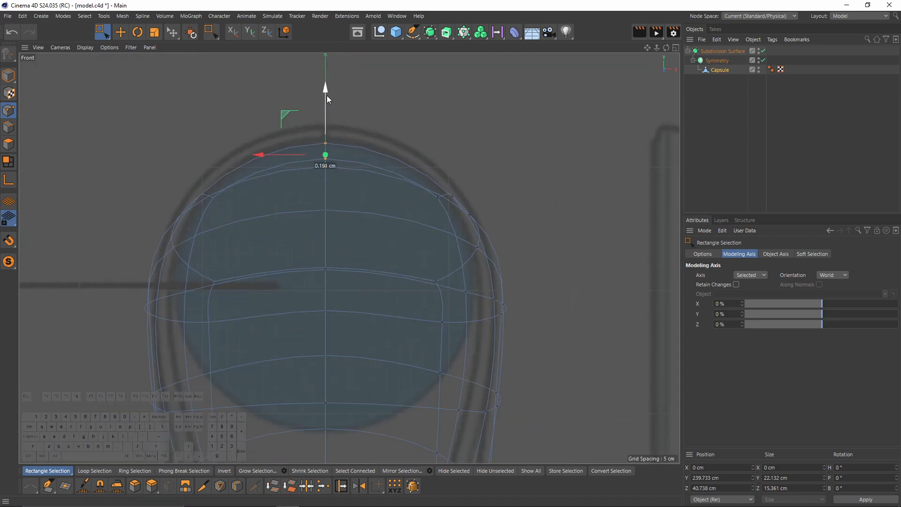
drag(327, 95, 328, 68)
key(q)
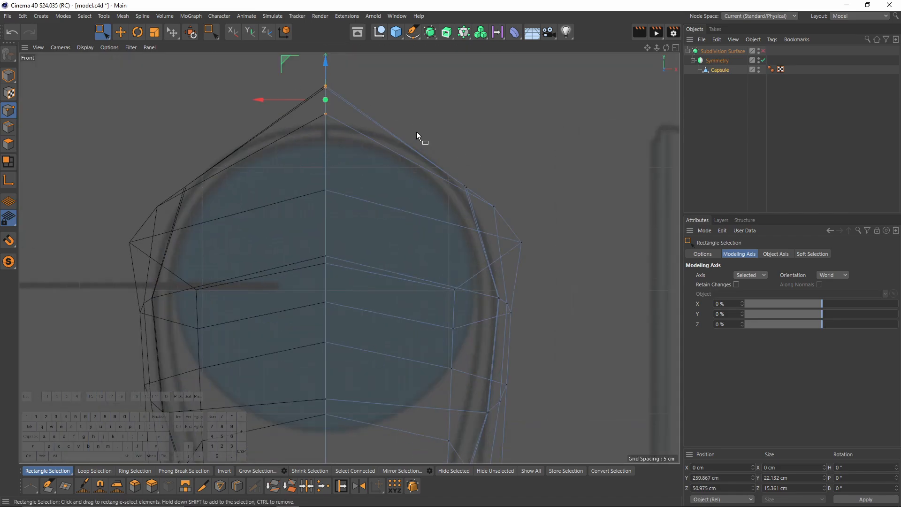
middle_click(408, 130)
Step: Select the three upper shoulder points beside the Capsule's top and move them in the front view to fit the rounded reference outline
middle_click(141, 117)
alt+drag(378, 185, 362, 174)
drag(305, 97, 362, 136)
alt+drag(346, 135, 410, 135)
middle_click(413, 139)
middle_click(544, 331)
drag(478, 135, 478, 109)
drag(418, 165, 410, 162)
key(q)
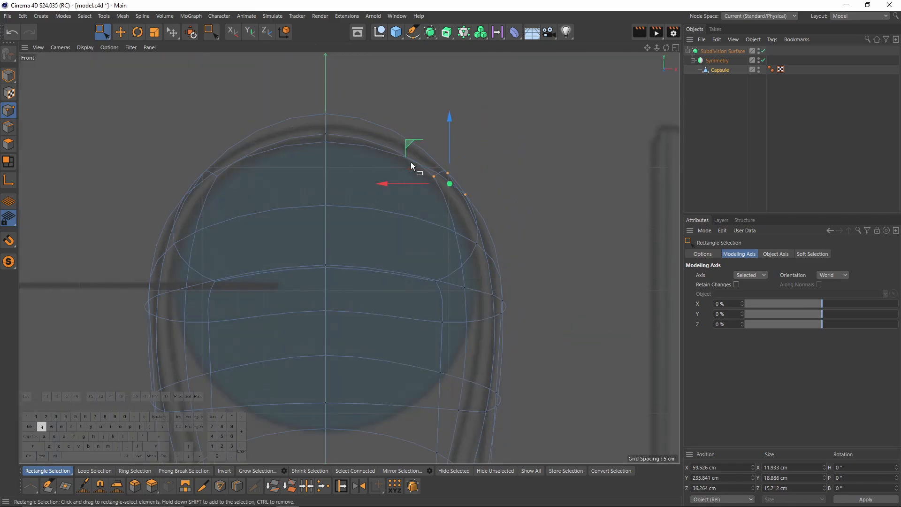
Step: Reposition single points on the Capsule's upper shoulder in perspective, checking the curvature with subdivision on and off
middle_click(407, 162)
middle_click(261, 157)
key(q)
alt+drag(324, 176, 430, 196)
key(q)
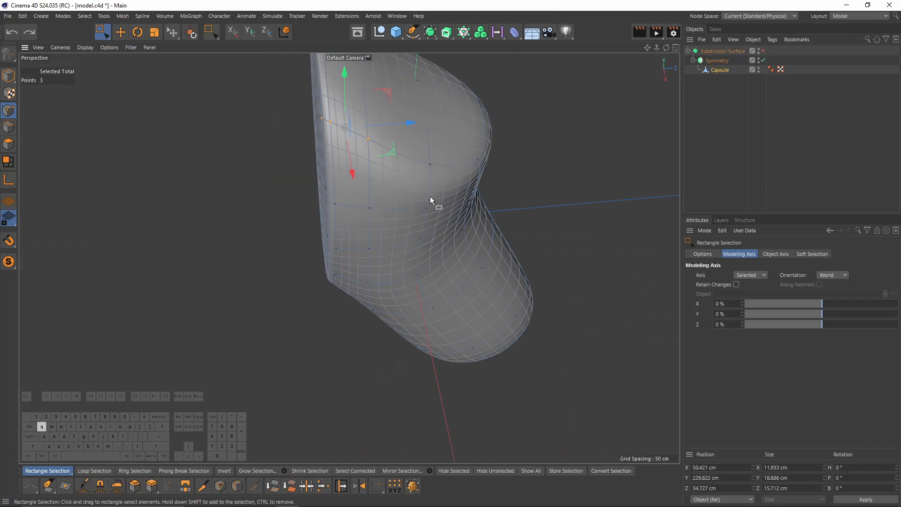
key(q)
key(e)
click(285, 116)
alt+drag(303, 129, 364, 158)
drag(369, 161, 381, 165)
alt+drag(301, 201, 344, 174)
drag(349, 168, 831, 169)
key(q)
key(q)
alt+drag(360, 188, 415, 207)
Step: Lower the middle side point beneath the trigger in the right view to clear the trigger area
middle_click(408, 214)
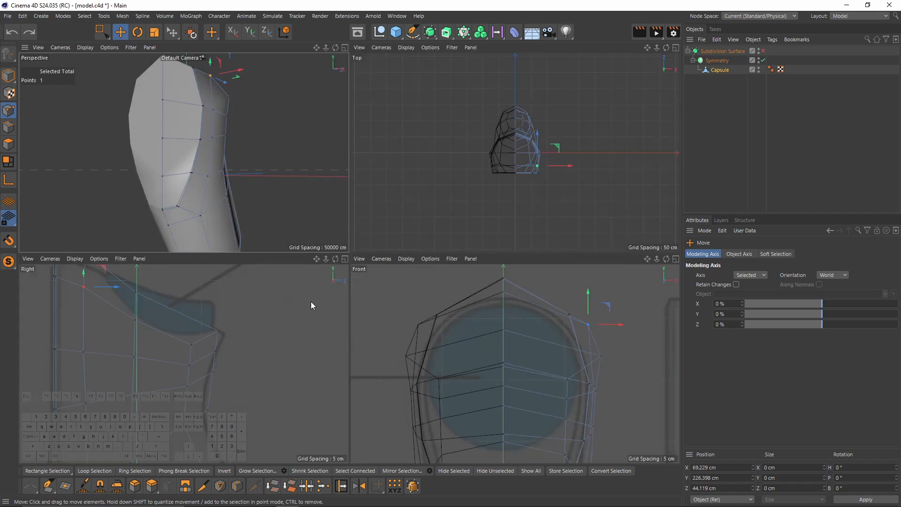
middle_click(310, 301)
scroll(310, 251, up, 2)
key(0)
drag(303, 242, 277, 213)
drag(289, 160, 289, 173)
alt+middle_drag(266, 209, 267, 187)
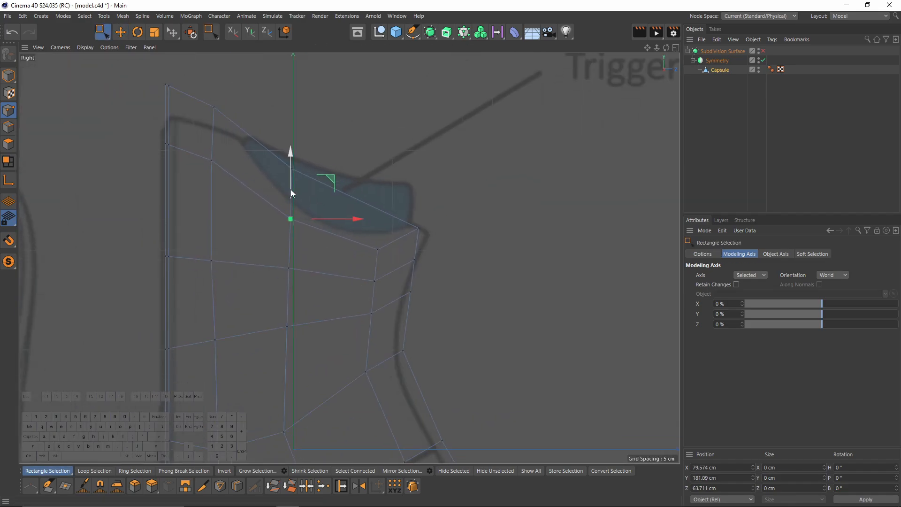
Step: Cut a line with Line Cut across the side polygons, following the trigger's lower outline from its front end to its back corner
right_click(312, 176)
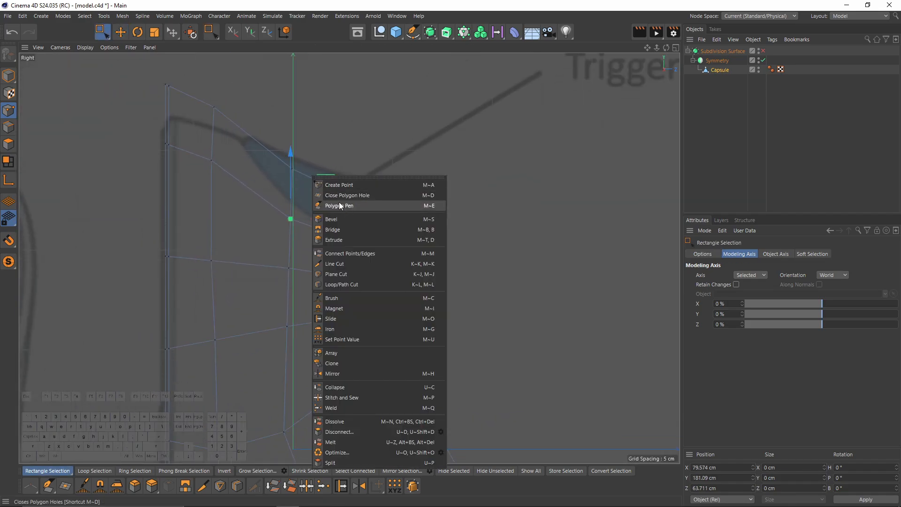
click(334, 264)
mouse_move(292, 169)
mouse_down()
mouse_move(213, 107)
mouse_move(321, 250)
mouse_up()
scroll(242, 133, up, 3)
click(322, 248)
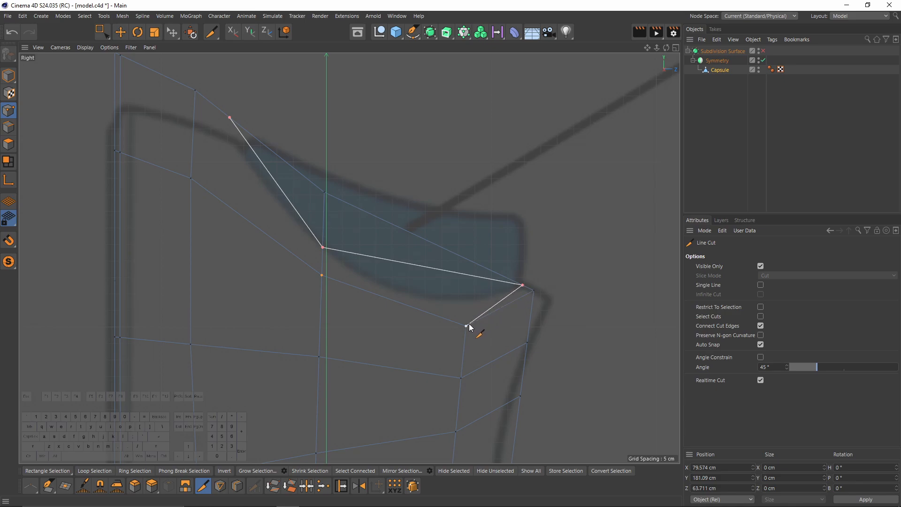
Step: Enable Single Line for Line Cut and connect the rear vertex below the trigger to the new cut edge
click(760, 285)
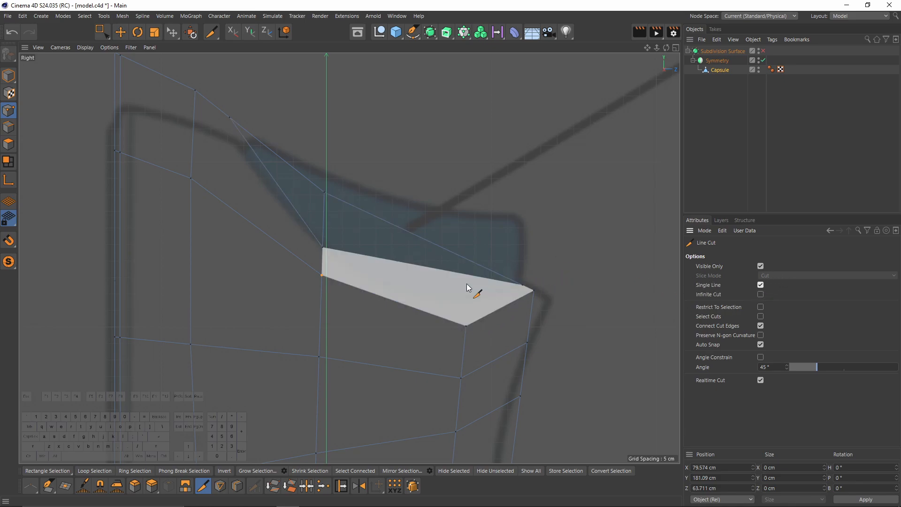
scroll(477, 324, up, 3)
click(459, 335)
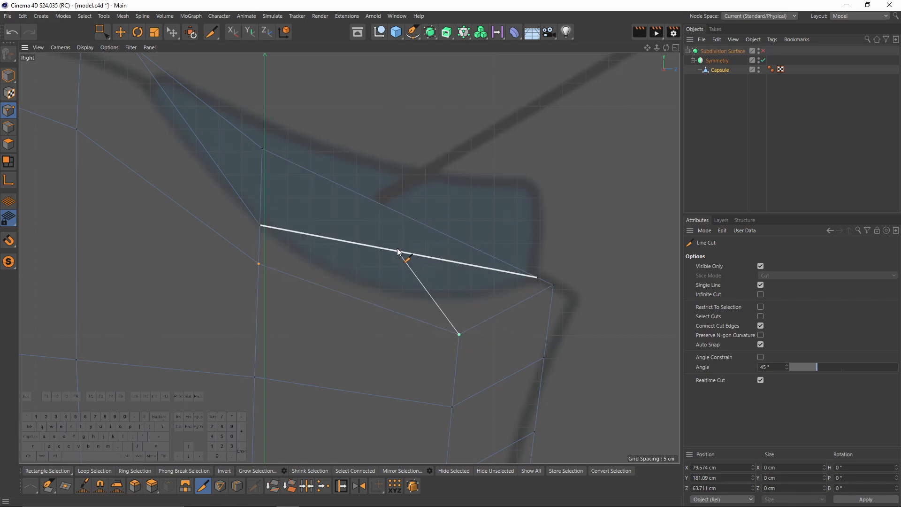
click(399, 252)
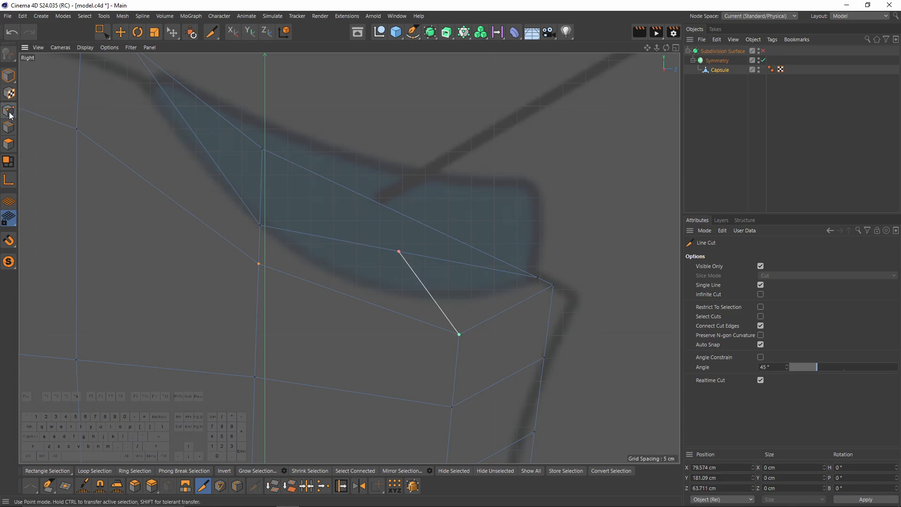
Step: Slide the new point on the cut edge down onto the trigger's lower outline in the reference
key(e)
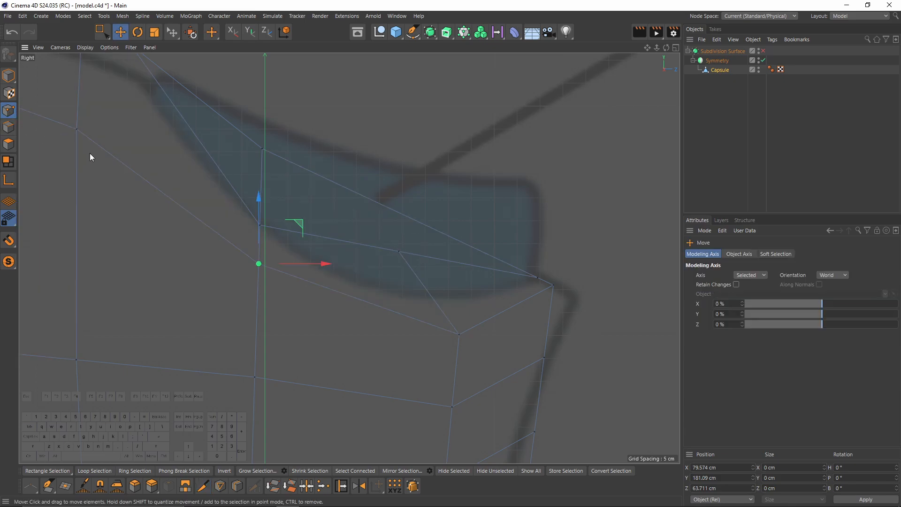
click(395, 252)
right_click(497, 217)
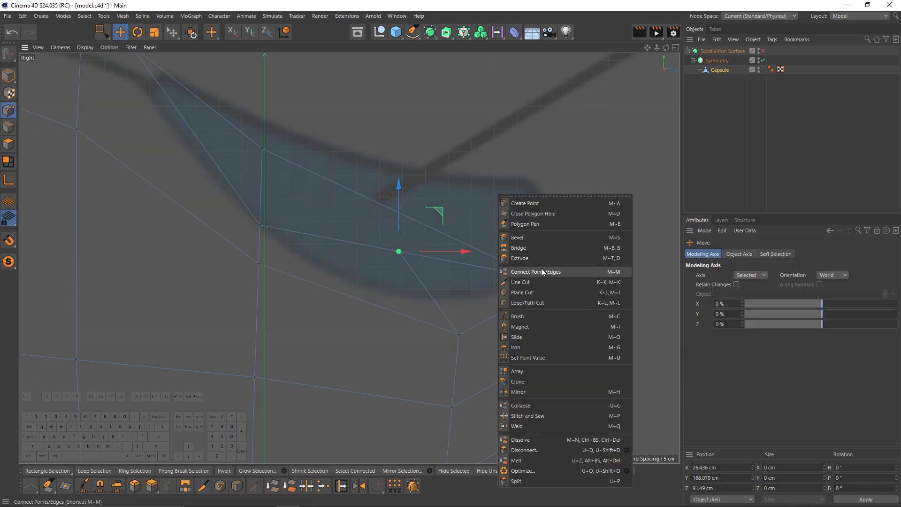
click(516, 337)
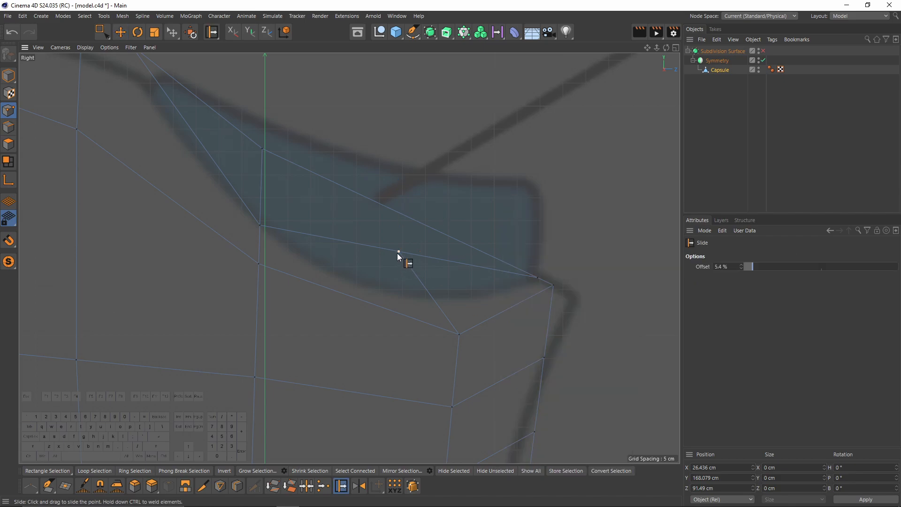
drag(398, 252, 418, 289)
scroll(420, 284, down, 3)
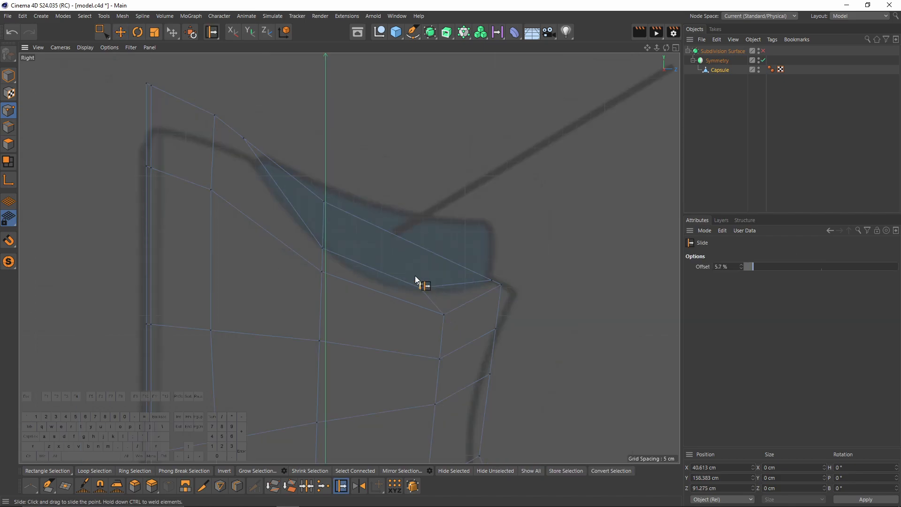
alt+middle_drag(415, 276, 415, 298)
Step: Select the two side polygons covering the trigger area and delete them to open a hole
click(13, 144)
click(305, 241)
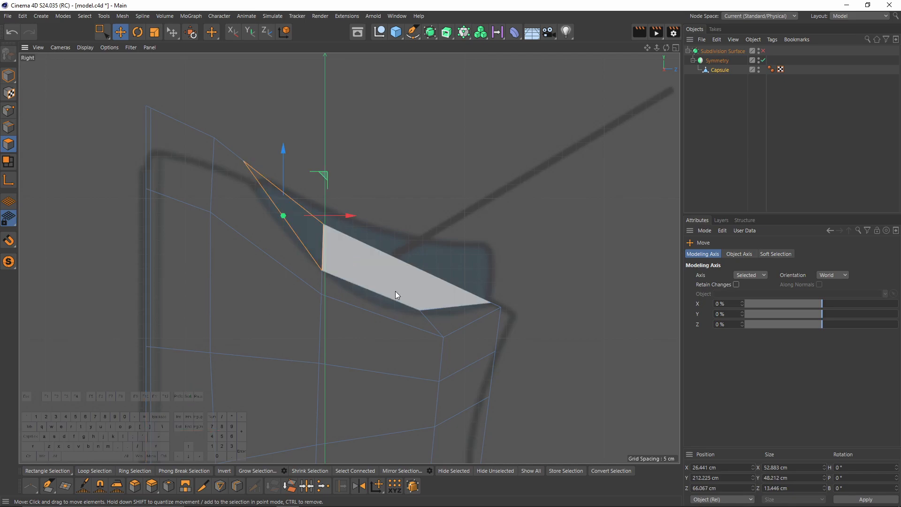
shift+click(395, 291)
key(Delete)
Step: Cut a single line from the side vertex to the edge of the trigger opening in perspective
key(F1)
mouse_move(175, 147)
alt+mouse_down()
mouse_move(366, 205)
mouse_move(297, 258)
mouse_move(171, 154)
alt+mouse_up()
click(9, 110)
alt+middle_drag(365, 148, 360, 190)
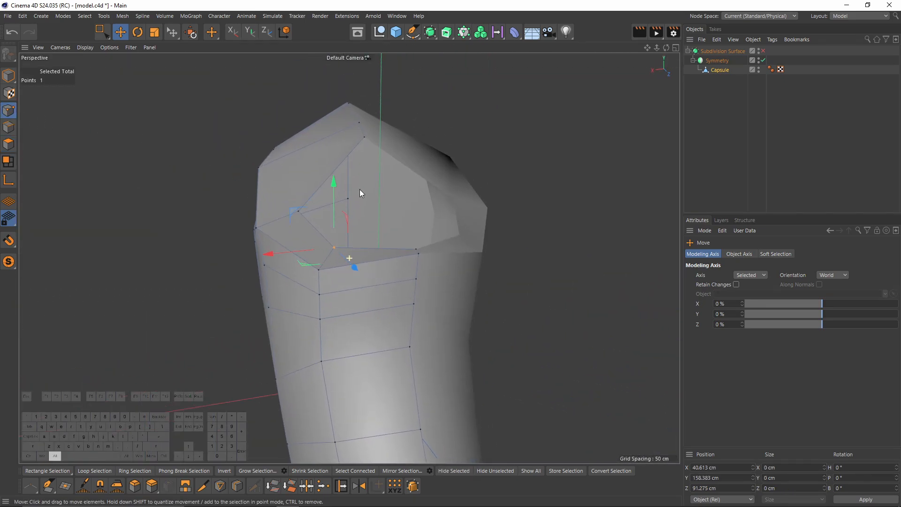
alt+drag(359, 189, 398, 256)
key(k)
key(k)
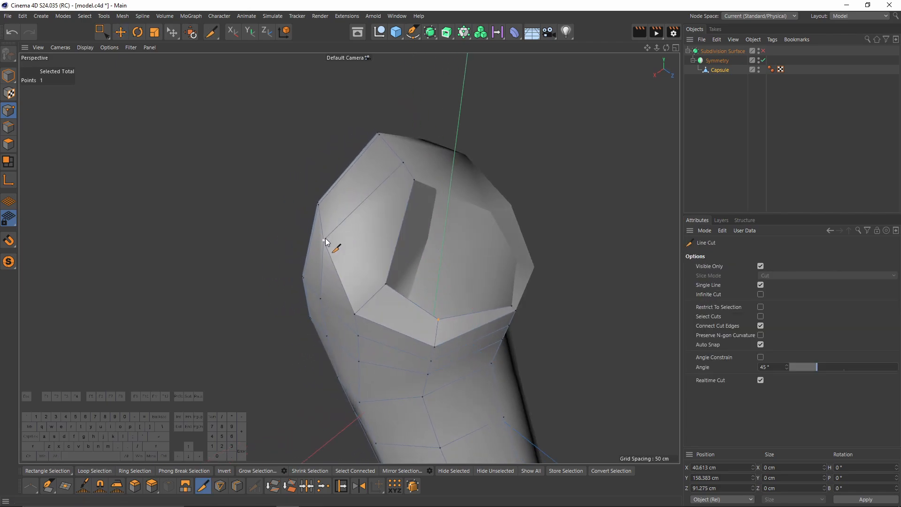
click(324, 240)
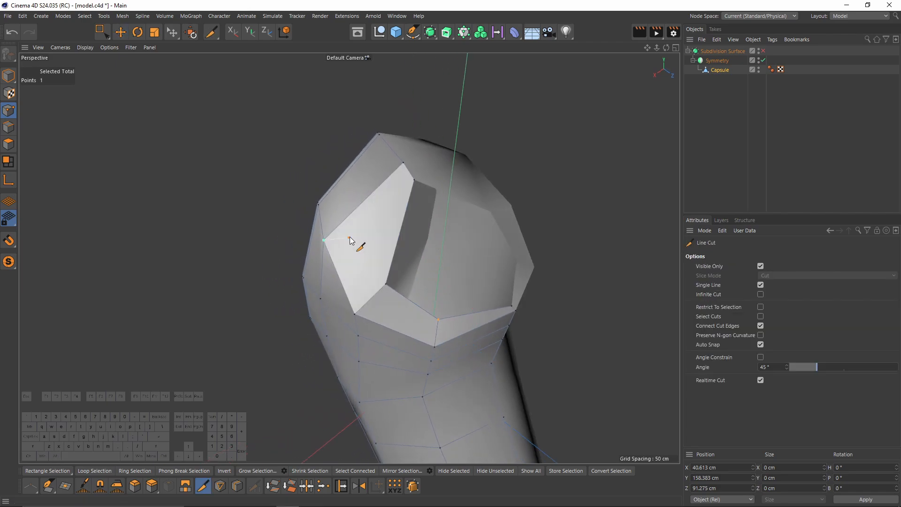
click(400, 230)
Step: Adjust the new point on the trigger opening's edge so that it sits on the trigger outline in the right view
key(e)
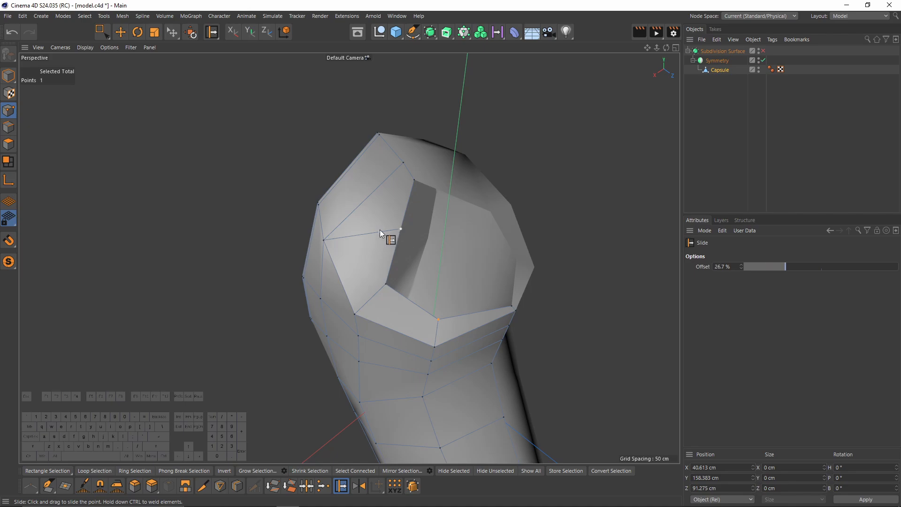
drag(379, 229, 376, 230)
key(e)
middle_click(377, 255)
middle_click(274, 317)
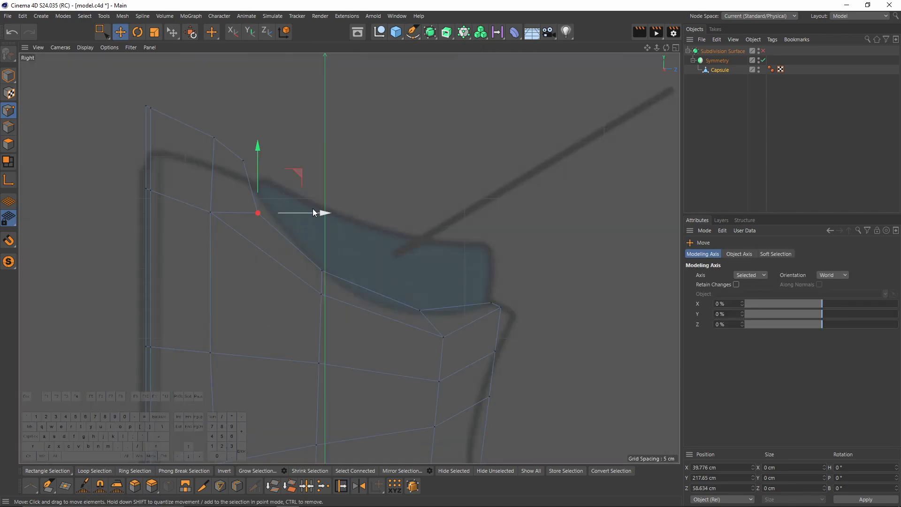
drag(314, 212, 303, 170)
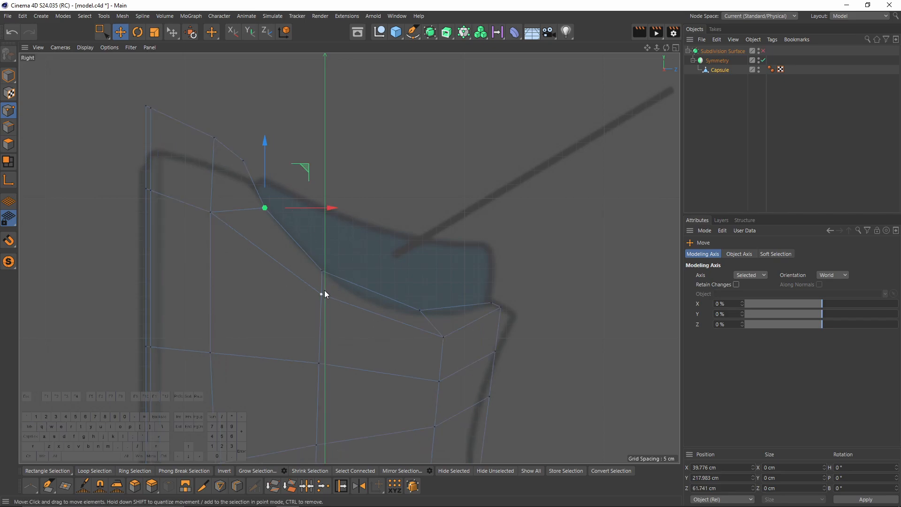
Step: Slide the side point below the trigger opening down its edge to widen the border around the hole
key(m)
key(o)
drag(319, 295, 379, 333)
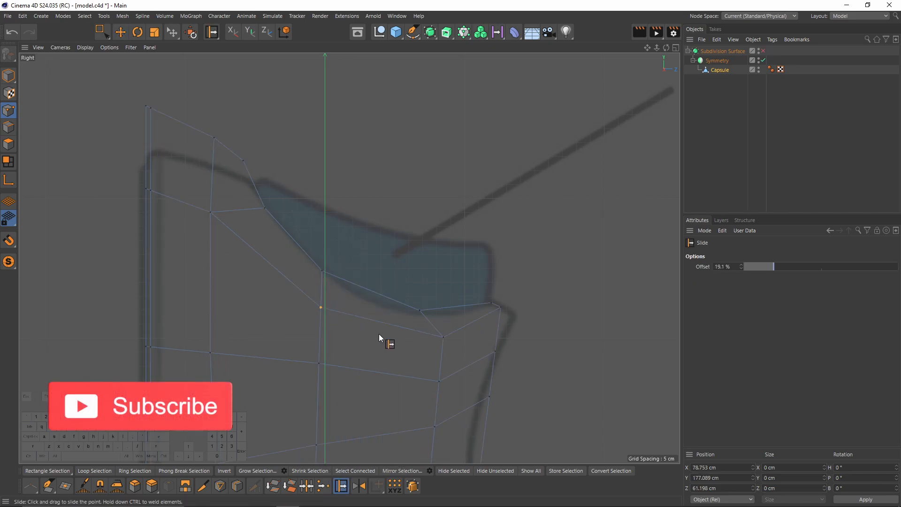
key(0)
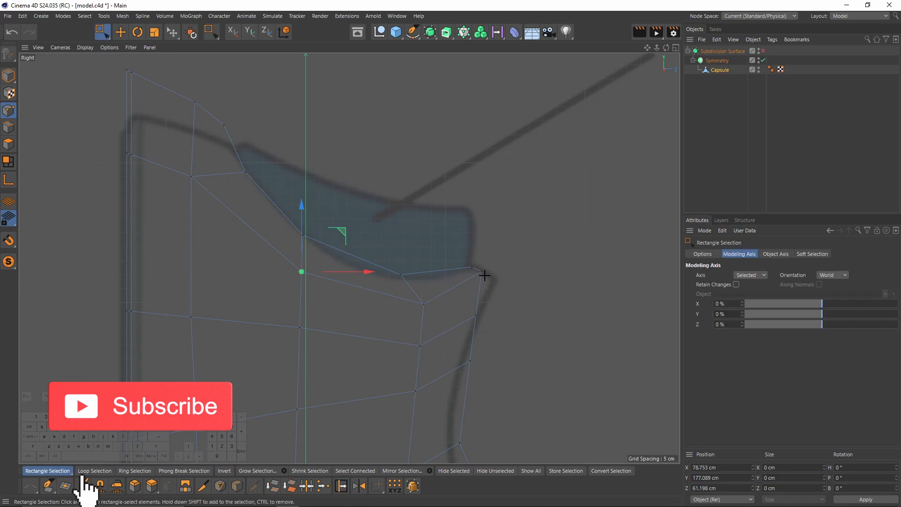
key(ctrl+z)
Step: Move the rear corner, back-edge and neighbouring inner points below the trigger to follow the reference's concave back outline
drag(532, 234, 538, 236)
alt+middle_drag(511, 292, 526, 208)
drag(467, 225, 496, 255)
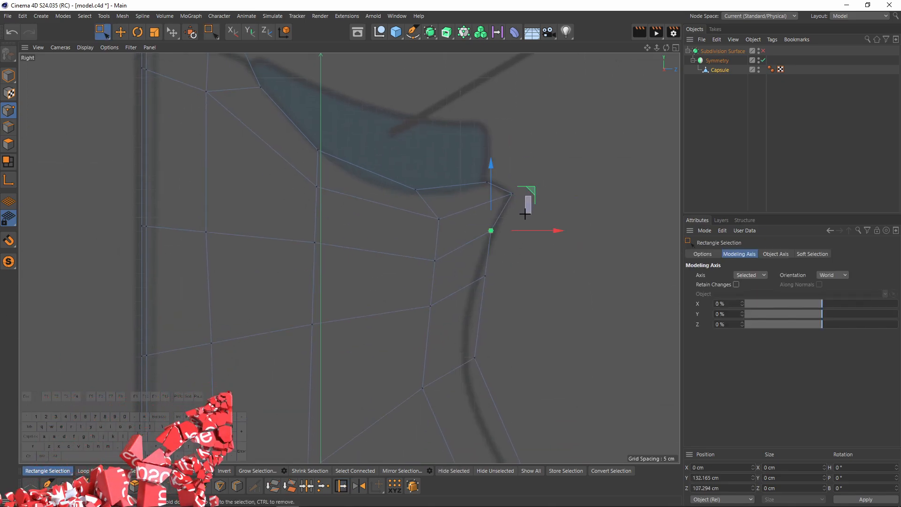
drag(530, 194, 516, 267)
alt+middle_drag(498, 286, 507, 195)
drag(425, 200, 455, 229)
drag(482, 178, 473, 188)
drag(418, 308, 495, 255)
drag(500, 243, 499, 249)
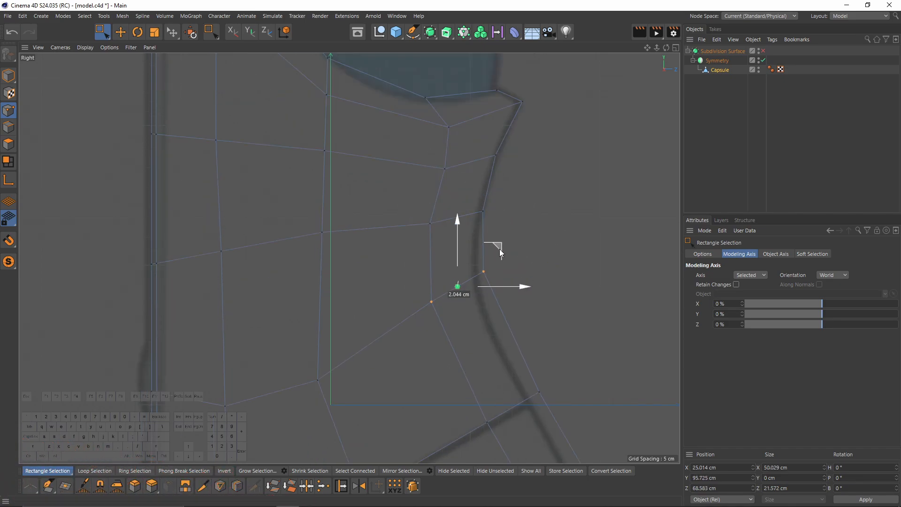
drag(492, 180, 484, 195)
Step: Lower the side points in the middle rows and nudge the inner point below the trigger to even out the mesh spacing
drag(309, 216, 335, 247)
drag(353, 202, 354, 221)
scroll(351, 220, down, 3)
drag(243, 222, 273, 276)
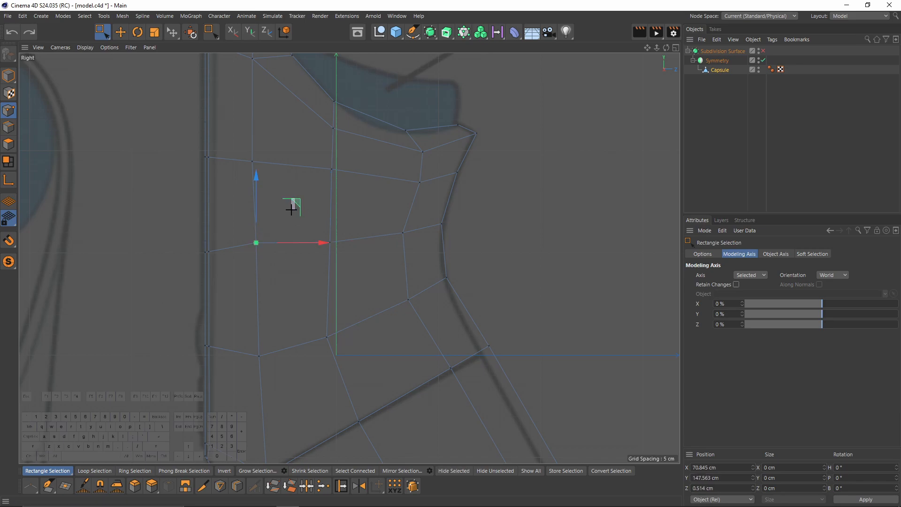
drag(292, 205, 291, 214)
drag(409, 174, 431, 190)
drag(460, 142, 455, 144)
scroll(385, 259, down, 5)
Step: Select the lower rows of side points and shift them slightly down for a more even edge flow
alt+middle_drag(385, 260, 340, 258)
scroll(340, 258, up, 5)
drag(287, 235, 357, 285)
drag(362, 217, 369, 229)
drag(286, 176, 348, 205)
drag(360, 150, 363, 156)
Step: Refine the points at the trigger opening's rear corner against the reference, checking the shape with subdivision smoothing
alt+middle_drag(421, 164, 440, 262)
drag(388, 175, 410, 195)
drag(438, 184, 447, 184)
key(q)
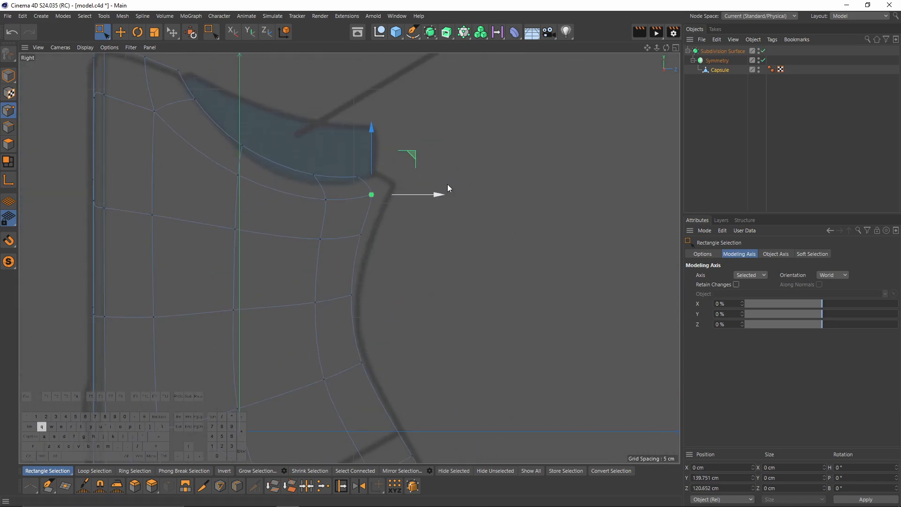
key(q)
drag(365, 164, 416, 194)
drag(430, 139, 411, 146)
drag(293, 223, 425, 233)
Step: Lower the centre point at the trigger opening's front end onto the reference outline with subdivision on
key(q)
alt+middle_drag(376, 266, 436, 368)
drag(215, 145, 256, 181)
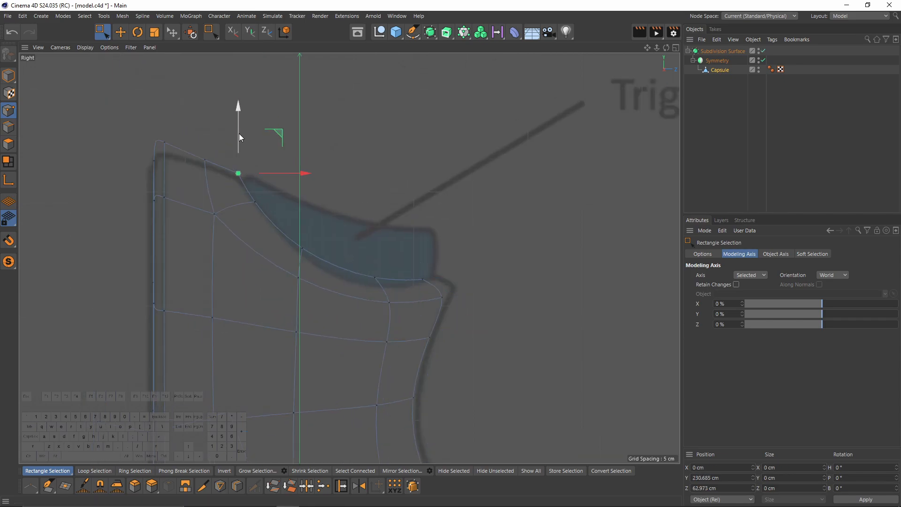
drag(238, 134, 239, 139)
Step: Move the upper and middle side points of the trigger opening outward in perspective to widen the hole
middle_click(264, 168)
alt+drag(264, 168, 305, 165)
key(space)
click(355, 207)
drag(306, 207, 280, 209)
middle_click(284, 255)
middle_click(284, 246)
click(336, 256)
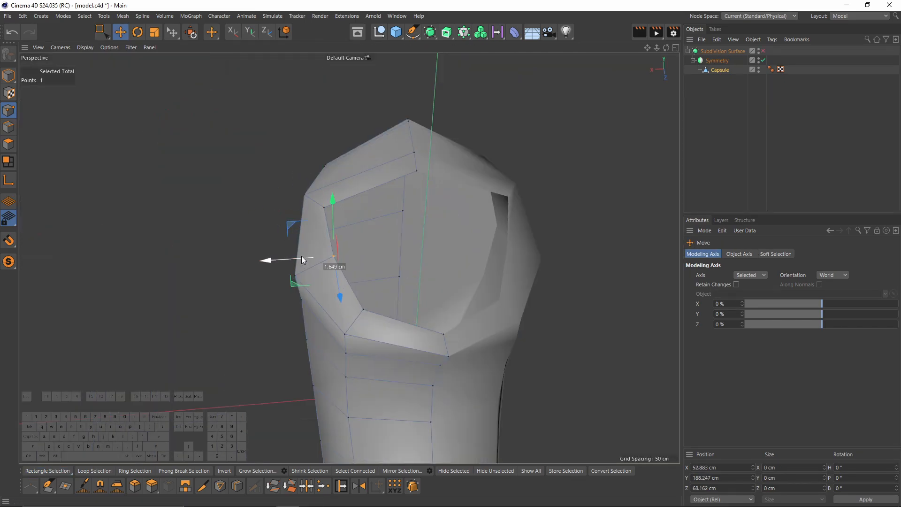
drag(301, 255, 287, 282)
Step: Move the trigger opening's lower side corner point outward and fine-tune it, checking the rounded hole with subdivision on and off
click(351, 314)
drag(315, 318, 443, 172)
key(q)
key(q)
scroll(462, 234, up, 3)
drag(443, 171, 442, 162)
scroll(441, 165, down, 3)
alt+drag(441, 164, 354, 218)
Step: Compare the whole smoothed controller with the reference profile in the right view
middle_click(324, 263)
middle_click(283, 315)
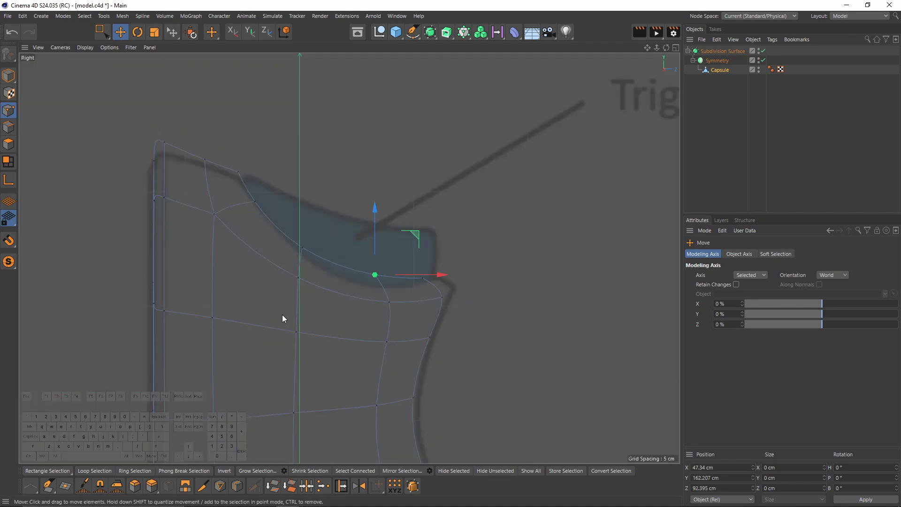
key(q)
alt+middle_drag(331, 330, 359, 164)
alt+right_drag(354, 173, 322, 199)
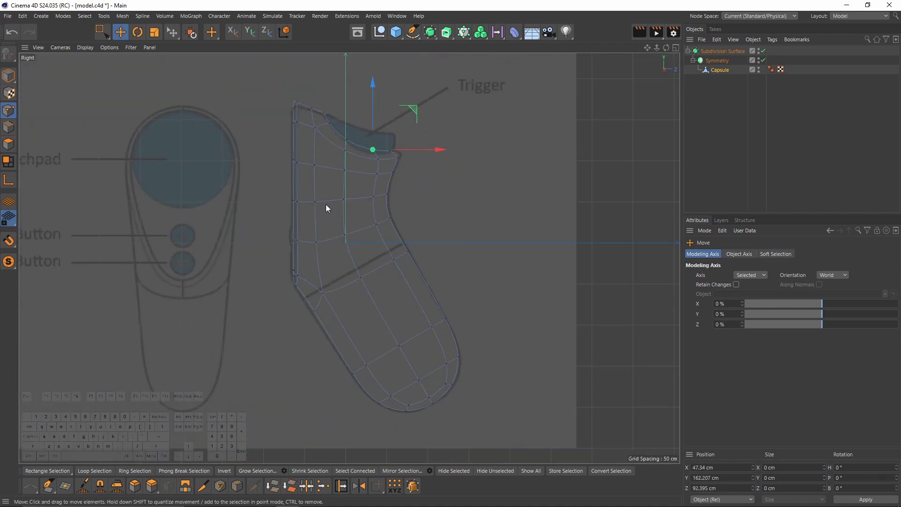
Step: Examine the smoothed controller in perspective from the side, with the mesh deselected
key(q)
middle_click(321, 201)
middle_click(222, 155)
alt+drag(223, 155, 398, 272)
alt+middle_drag(398, 272, 404, 181)
alt+right_drag(404, 181, 371, 202)
key(q)
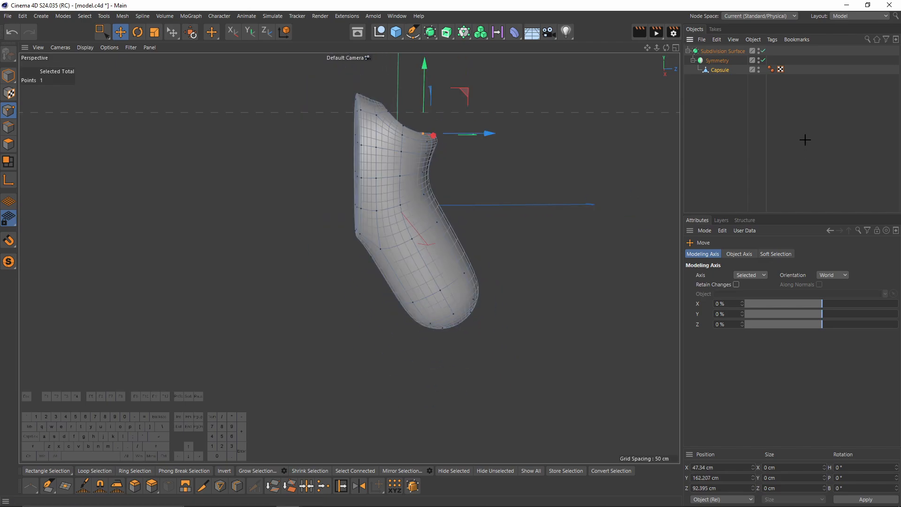
click(804, 138)
alt+drag(476, 220, 471, 157)
Step: Set the perspective wire display to Isoparms and inspect the trigger opening up close
click(85, 47)
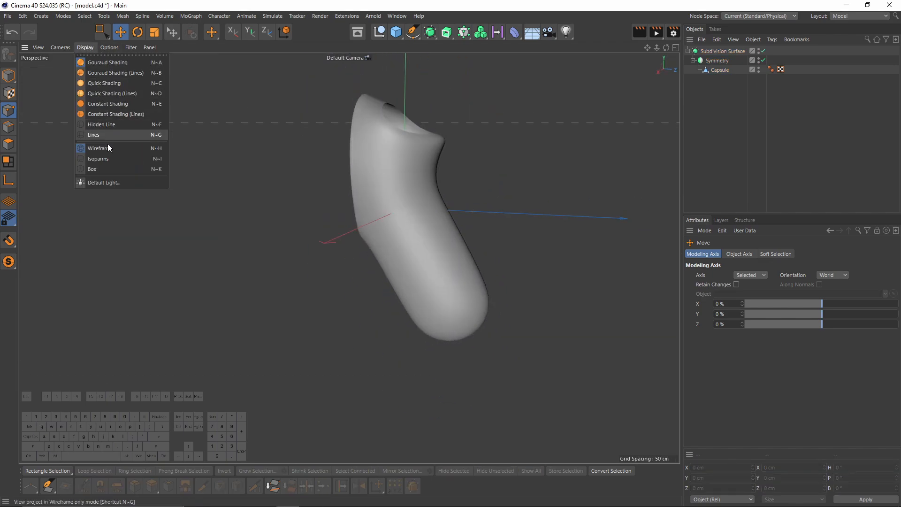
click(108, 159)
alt+drag(612, 223, 378, 253)
alt+right_drag(378, 253, 538, 174)
Step: With subdivision off, slide the upper side point of the trigger opening, and move it inward and upward to fit the reference
click(705, 68)
key(q)
scroll(378, 221, up, 3)
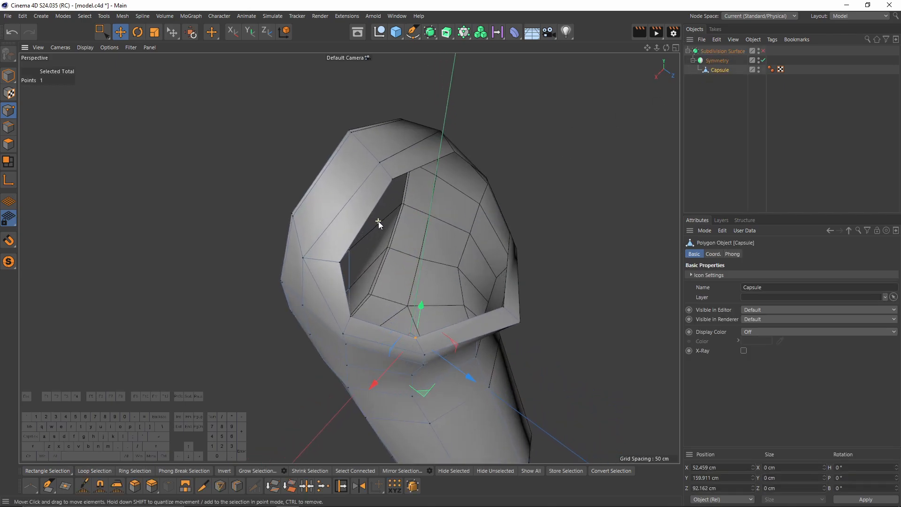
click(340, 261)
key(m)
key(o)
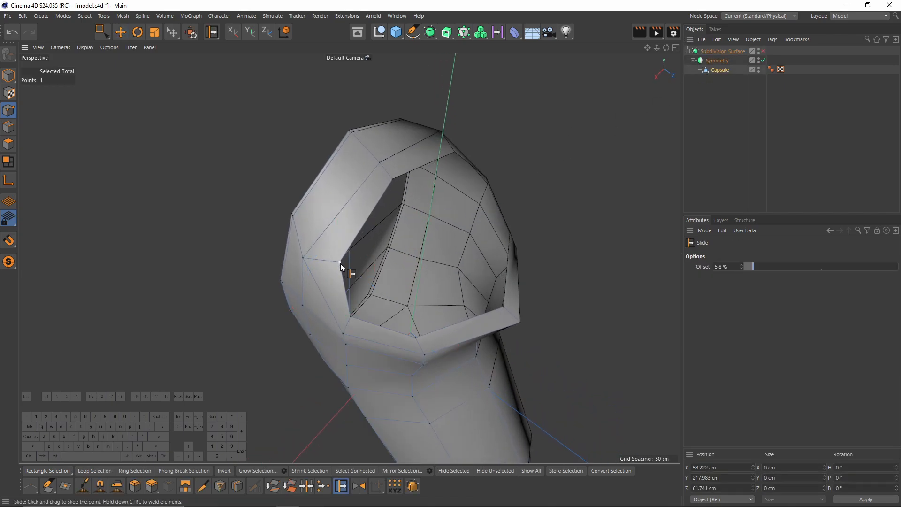
key(e)
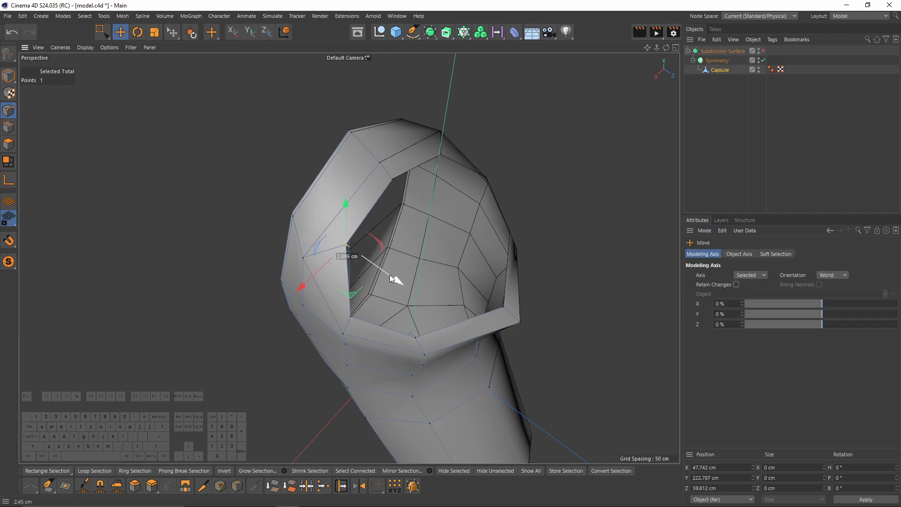
key(F5)
alt+right_drag(203, 312, 247, 312)
alt+middle_drag(174, 309, 269, 301)
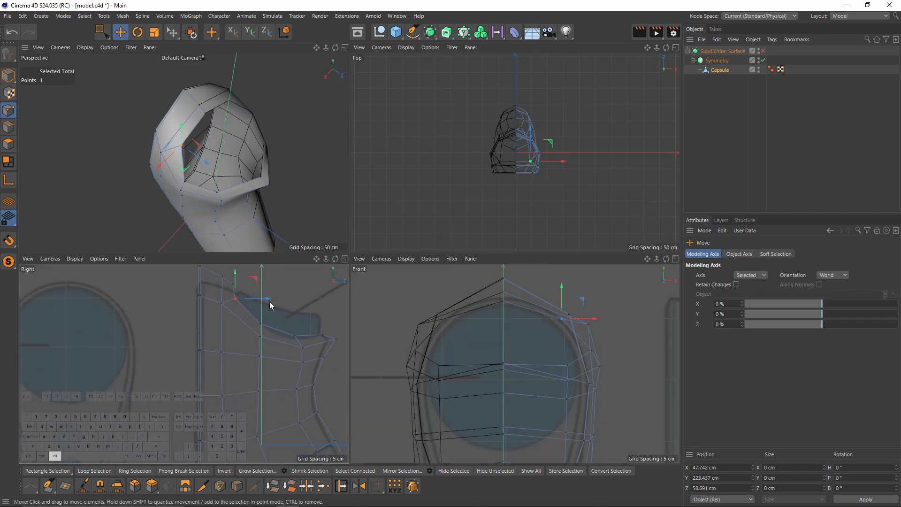
middle_click(243, 137)
mouse_move(384, 177)
alt+mouse_down()
mouse_move(370, 222)
mouse_move(398, 180)
alt+mouse_up()
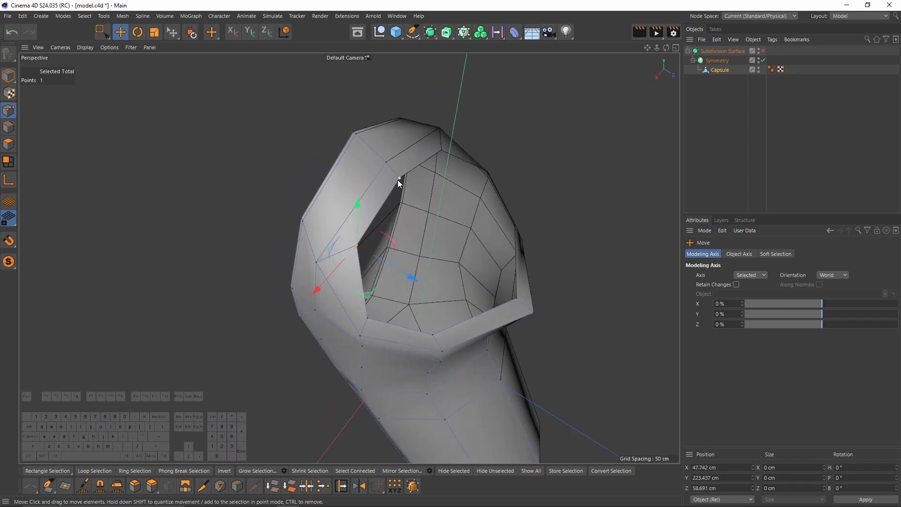
Step: Raise the two neighbouring points at the trigger opening's upper end in the right view and check the smoothed hole
click(398, 179)
shift+click(387, 163)
middle_click(284, 332)
drag(248, 277, 250, 264)
middle_click(256, 230)
alt+drag(301, 230, 337, 273)
key(q)
key(n)
key(q)
scroll(318, 274, up, 5)
Step: Slide a rim point of the trigger opening along its edge and turn subdivision back on
drag(285, 299, 343, 274)
click(344, 241)
key(m)
key(o)
key(q)
Step: Box-select the two points at the trigger opening's lower front corner, shift them slightly down and back, and check the smoothed shape
middle_click(343, 271)
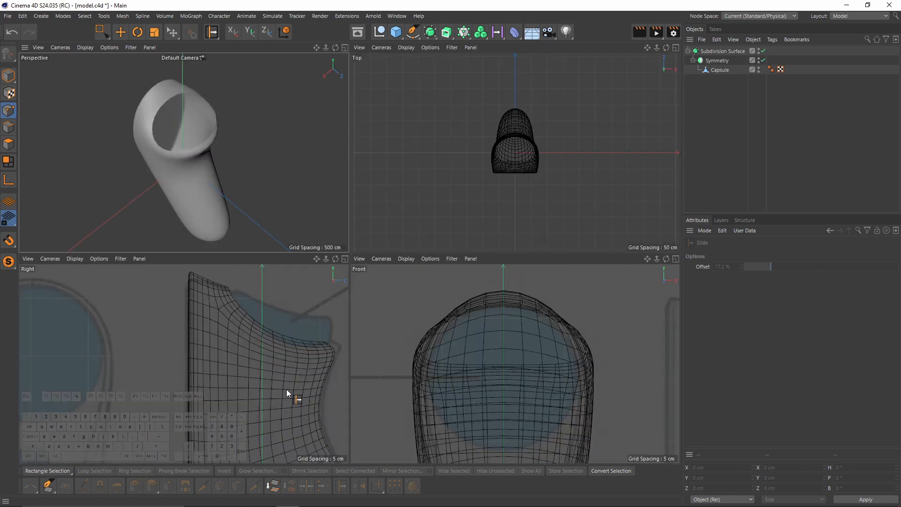
middle_click(292, 394)
alt+drag(291, 394, 273, 295)
key(q)
key(0)
drag(273, 295, 298, 326)
middle_click(365, 333)
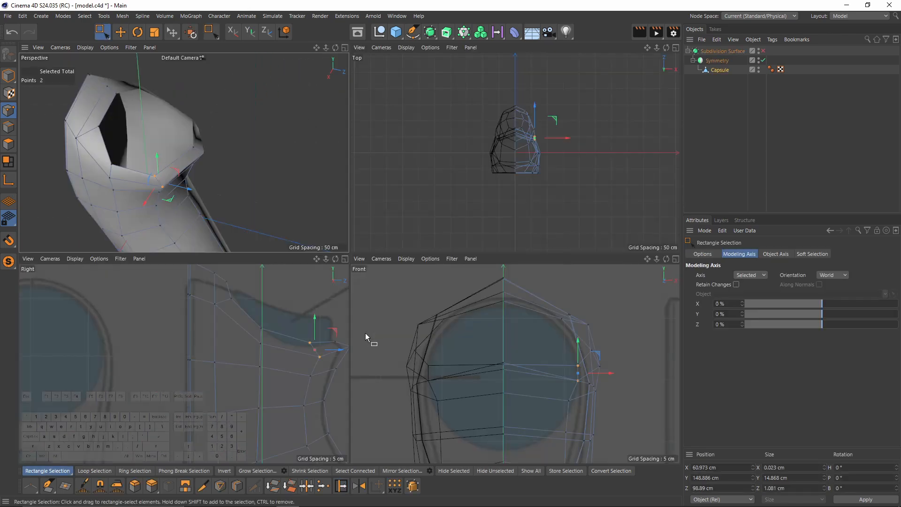
shift+click(309, 320)
middle_click(312, 213)
key(q)
alt+drag(311, 213, 238, 255)
key(q)
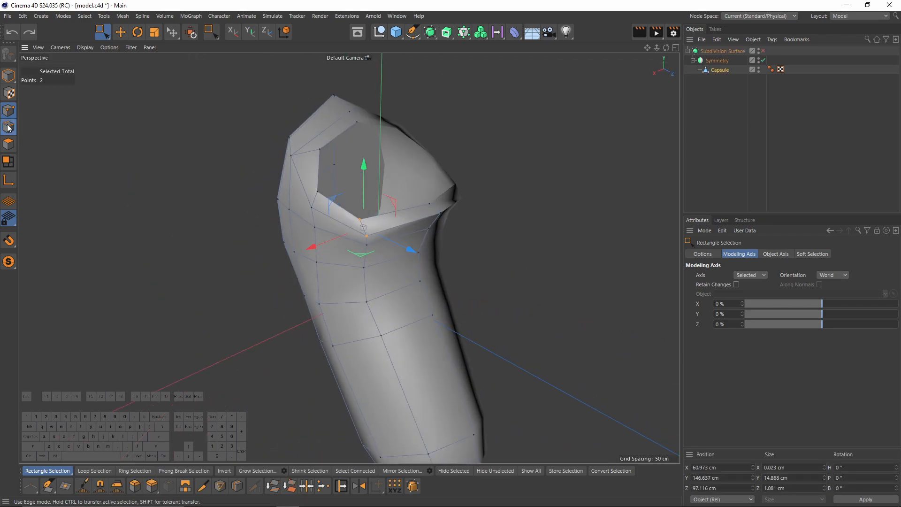
Step: Select the four rim edges of the trigger opening and slide a cloned edge loop outward by about 3.3 cm
click(8, 127)
key(e)
alt+drag(340, 160, 421, 131)
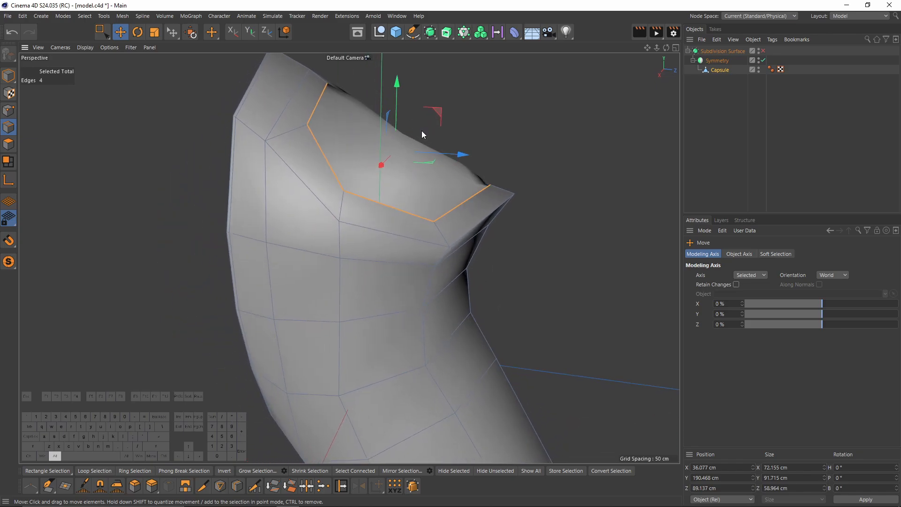
drag(395, 83, 253, 144)
right_click(250, 142)
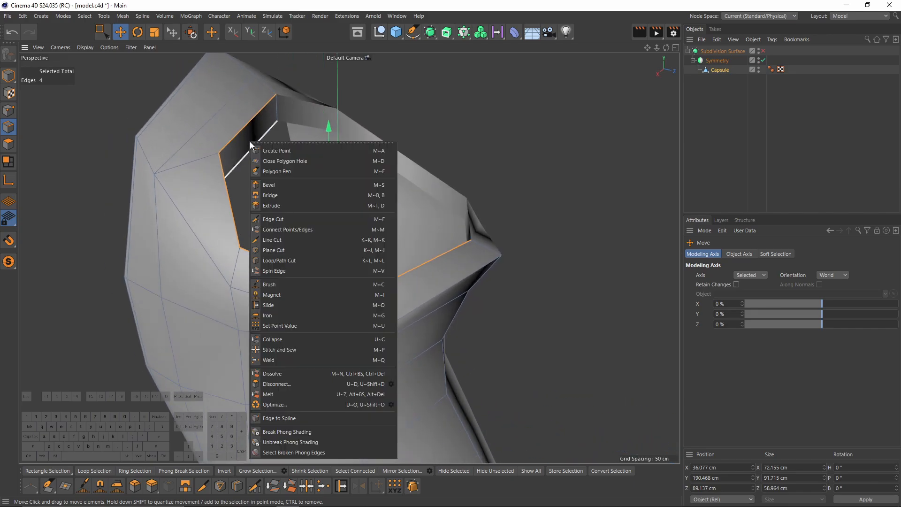
click(274, 305)
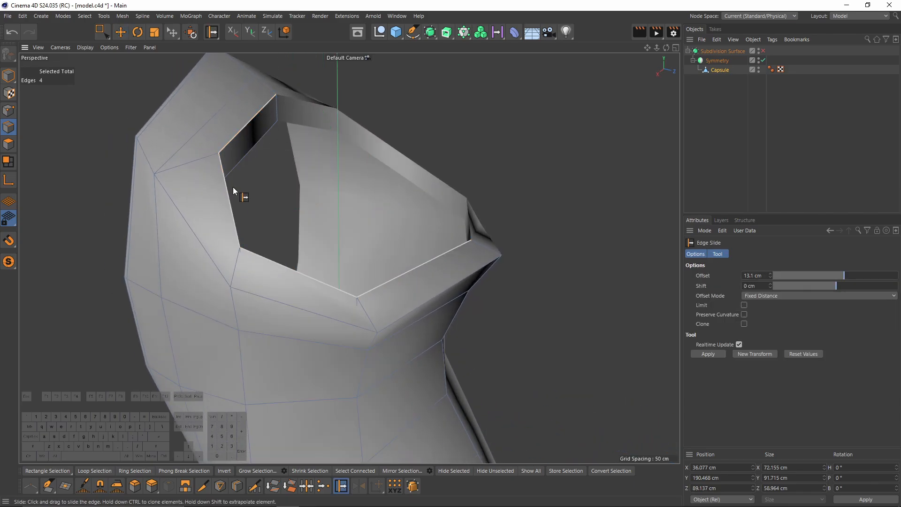
scroll(227, 186, up, 3)
drag(221, 185, 224, 185)
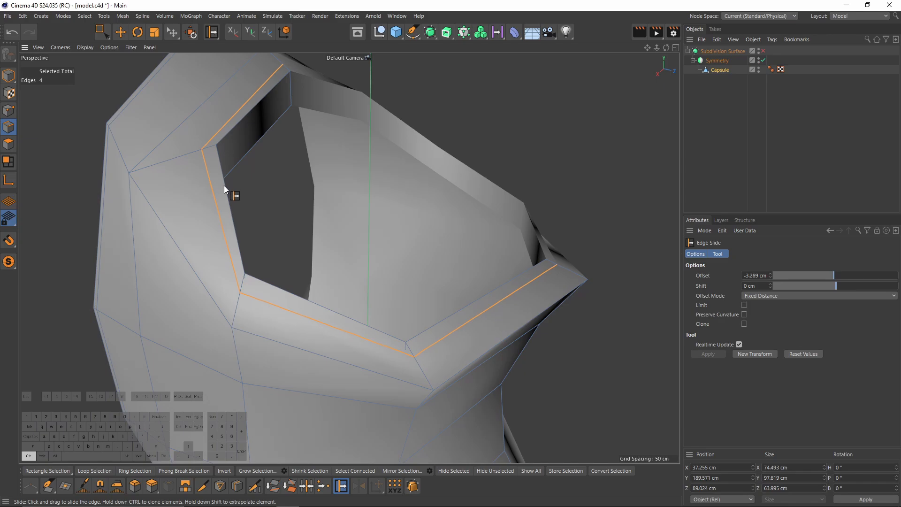
Step: Nudge the new edge loop around the trigger opening inward and slightly upward, checking it with subdivision on and off
key(q)
scroll(491, 229, down, 3)
click(780, 186)
alt+drag(356, 220, 431, 170)
key(q)
key(e)
key(q)
alt+drag(343, 225, 482, 226)
key(q)
scroll(471, 301, up, 3)
alt+drag(471, 300, 314, 277)
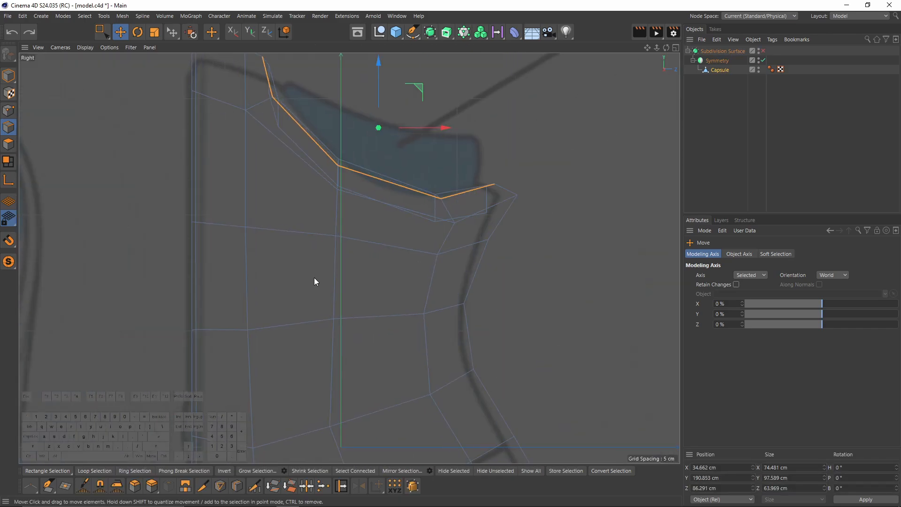
key(q)
middle_click(313, 278)
middle_click(252, 174)
alt+drag(252, 174, 454, 290)
key(ctrl+z)
Step: Select the two centre points at the lower end of the flat front face and move them down toward the reference line
key(F4)
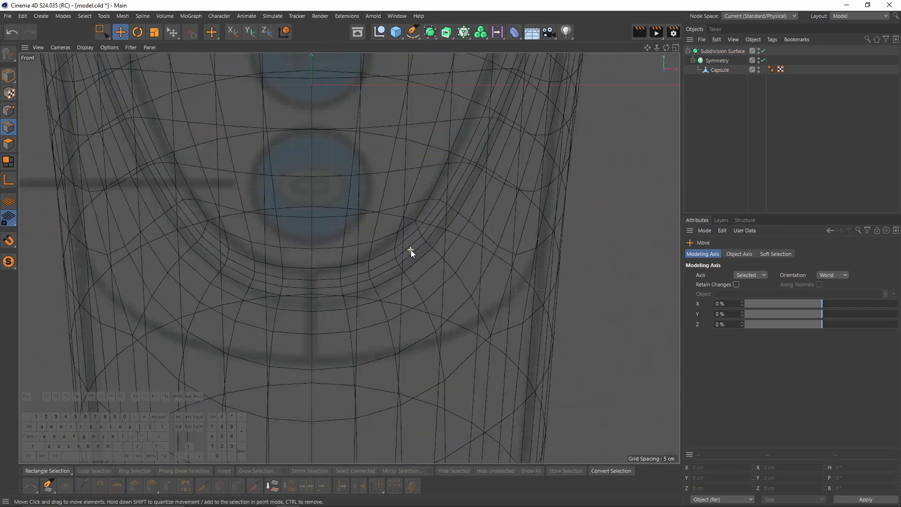
key(0)
drag(283, 219, 339, 329)
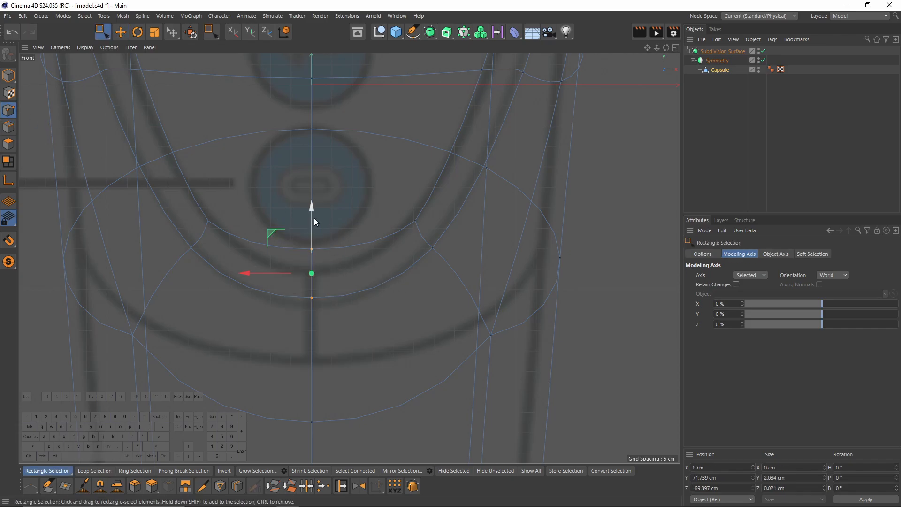
key(F5)
key(F4)
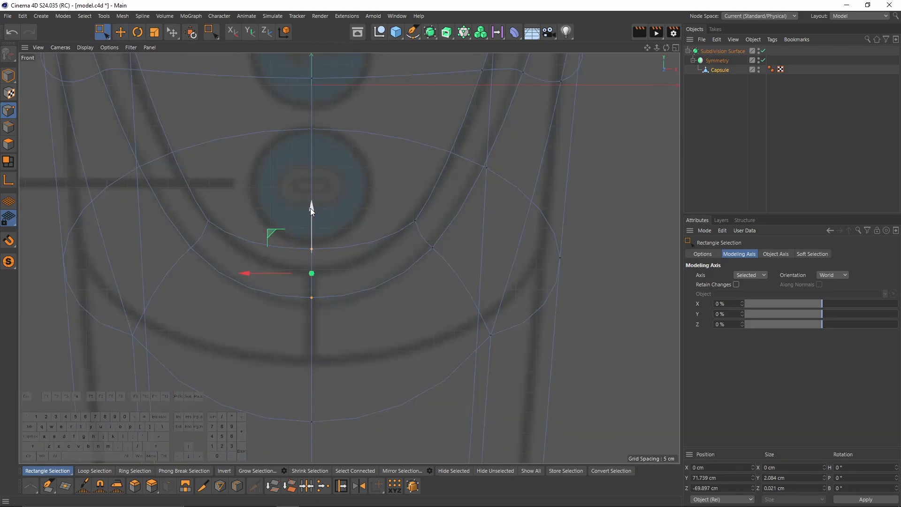
drag(310, 207, 311, 216)
alt+scroll(317, 190, down, 5)
alt+middle_drag(317, 190, 295, 297)
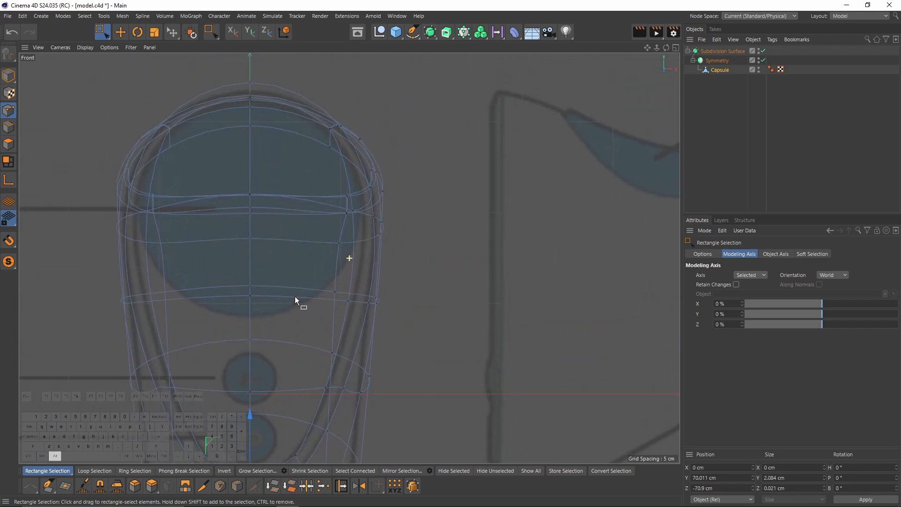
middle_click(294, 297)
middle_click(168, 158)
alt+drag(168, 158, 251, 214)
key(q)
Step: Select the three upper polygons of the front face and compare their area with the touchpad circle in the front view
alt+drag(432, 165, 396, 161)
alt+middle_drag(396, 162, 416, 215)
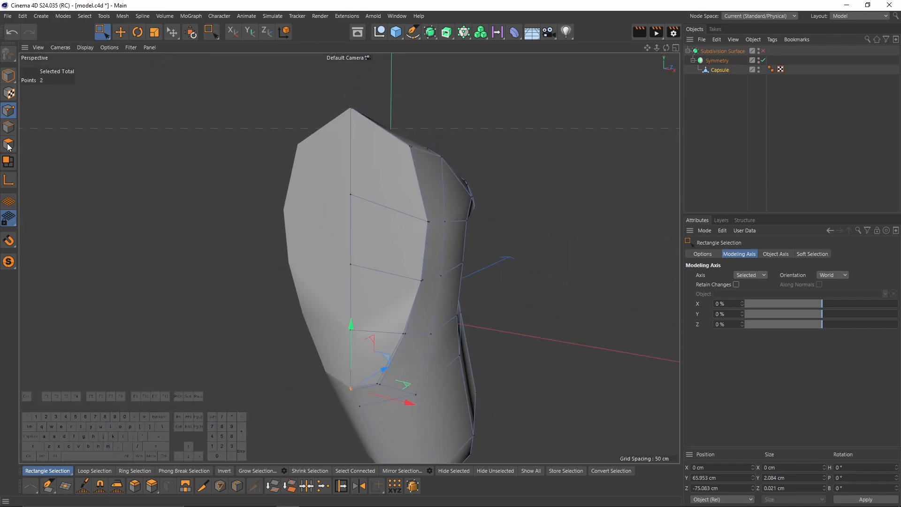
click(7, 143)
drag(105, 34, 140, 46)
alt+drag(350, 184, 362, 192)
mouse_move(362, 191)
mouse_down()
mouse_move(363, 219)
mouse_move(411, 325)
mouse_move(370, 216)
mouse_move(519, 376)
mouse_up()
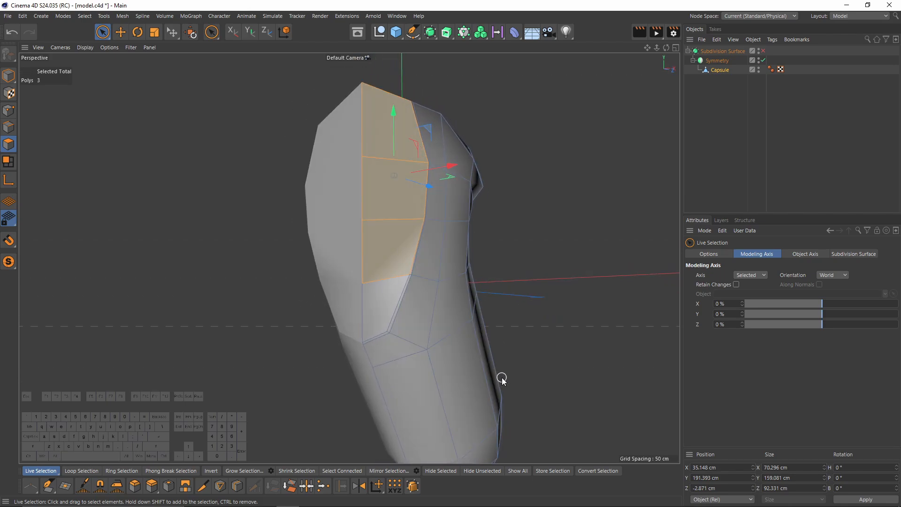
middle_click(502, 379)
middle_click(452, 296)
scroll(423, 303, up, 5)
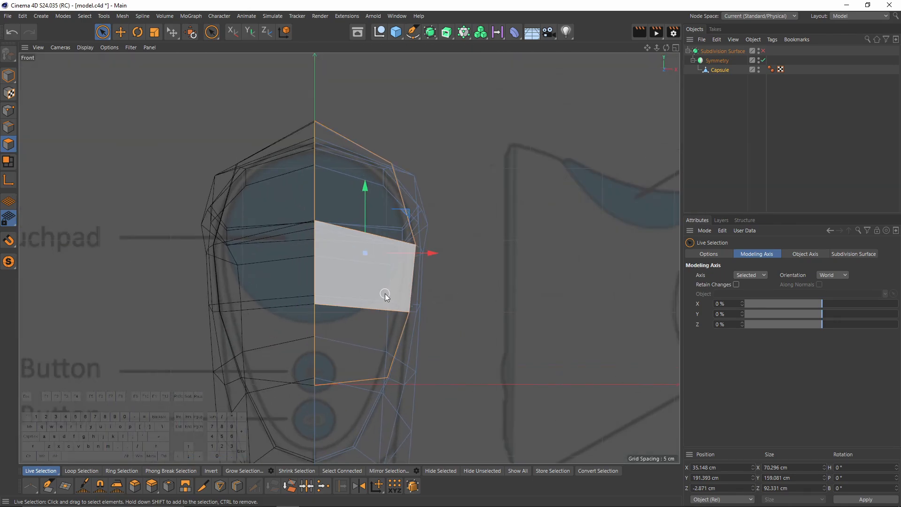
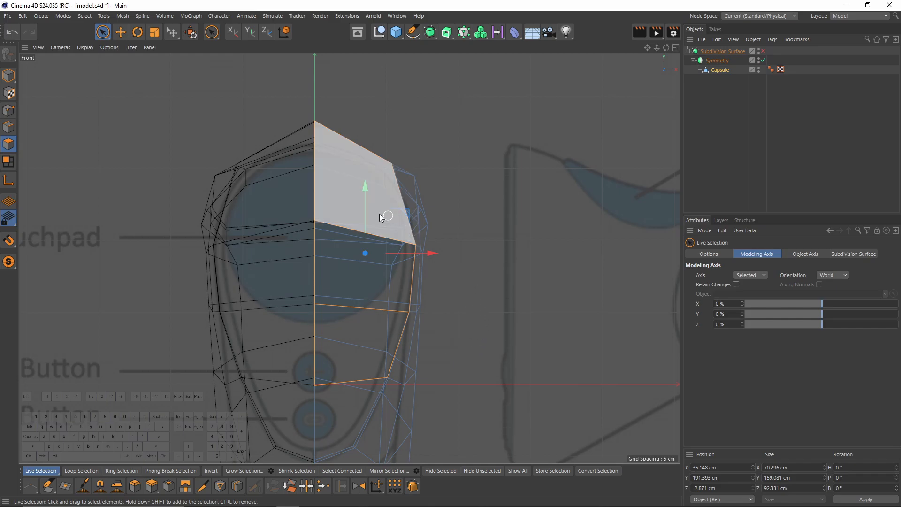
scroll(380, 216, down, 5)
middle_click(380, 217)
middle_click(180, 132)
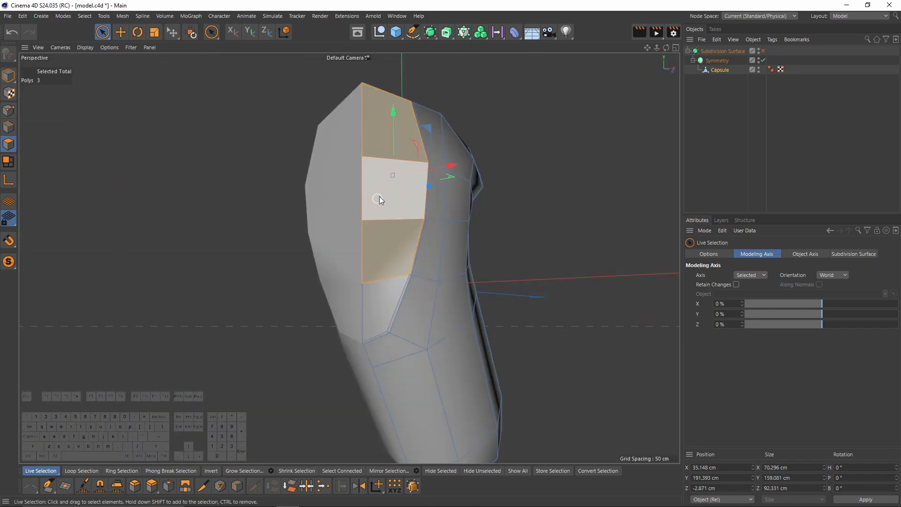
alt+drag(379, 196, 384, 237)
alt+drag(378, 196, 398, 218)
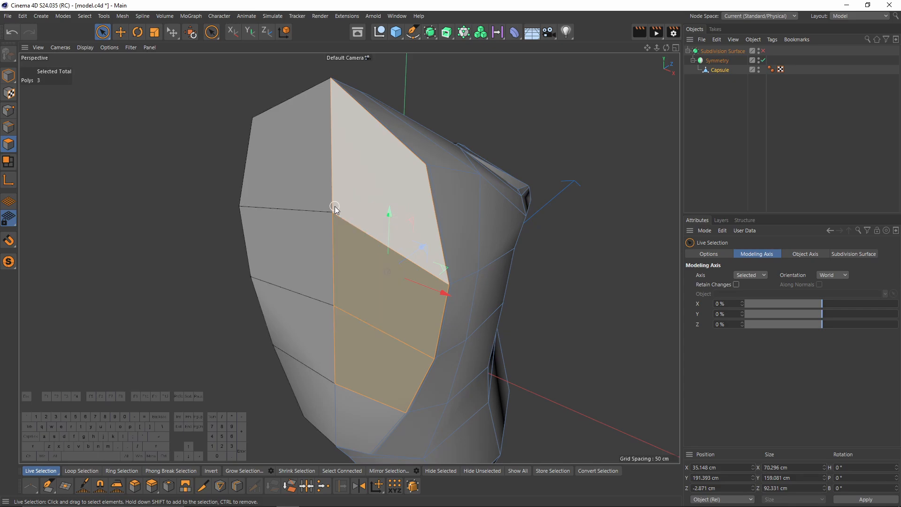
Step: Select the six points outlining the upper half of the front face, from the top centre around the side to the lower centre
click(9, 110)
key(e)
click(329, 78)
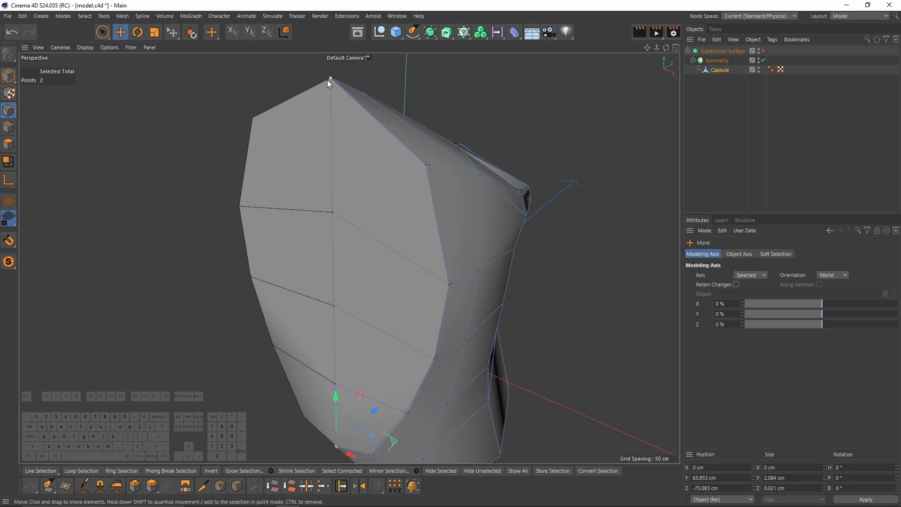
shift+click(426, 164)
shift+click(448, 284)
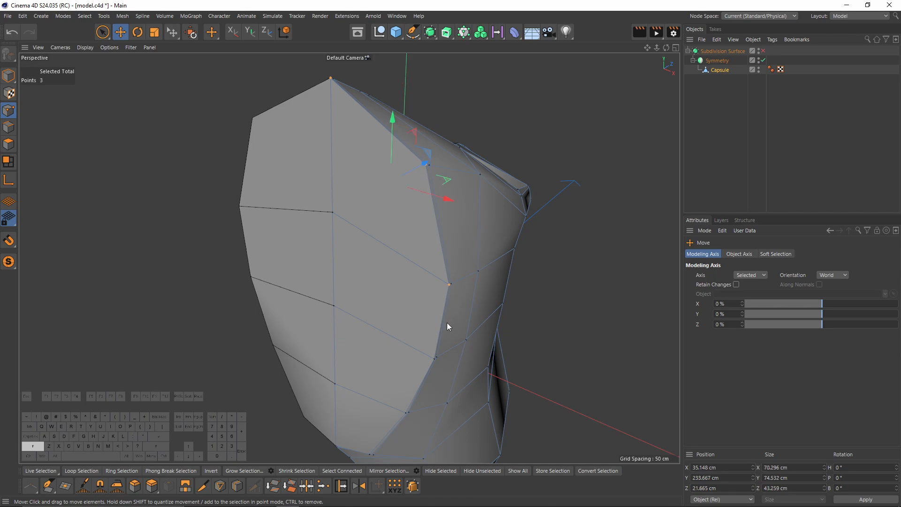
shift+click(434, 359)
alt+drag(424, 362, 448, 239)
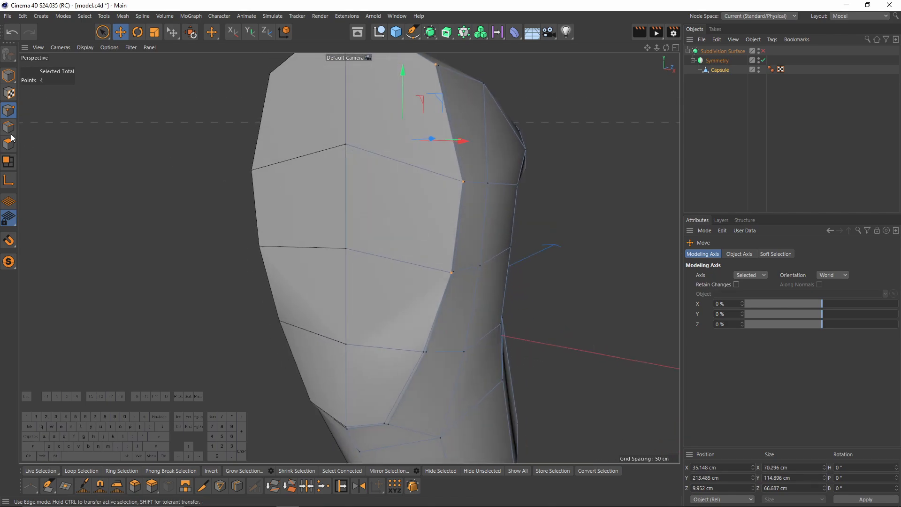
click(8, 132)
click(5, 148)
click(5, 149)
click(9, 113)
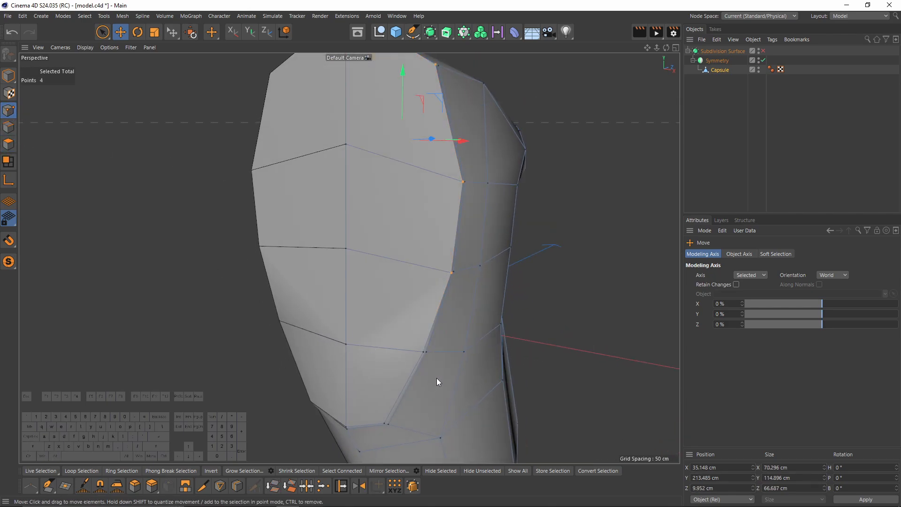
shift+click(420, 351)
alt+drag(419, 350, 333, 335)
shift+click(347, 363)
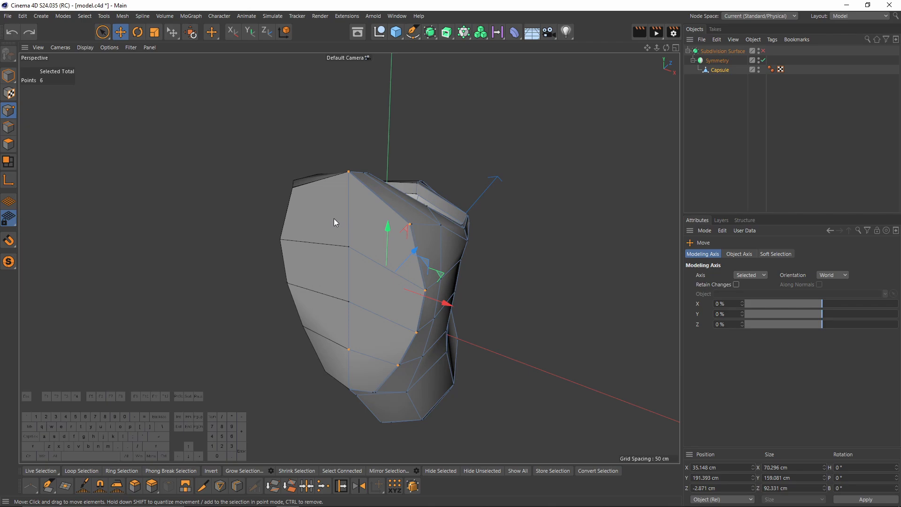
Step: Try to remove the centre-line points from the selection with a rectangle
alt+drag(334, 218, 401, 220)
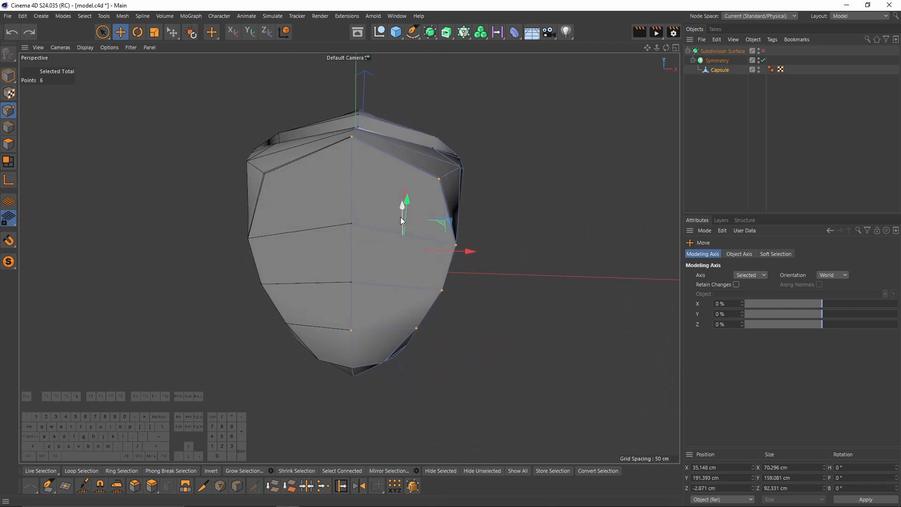
key(0)
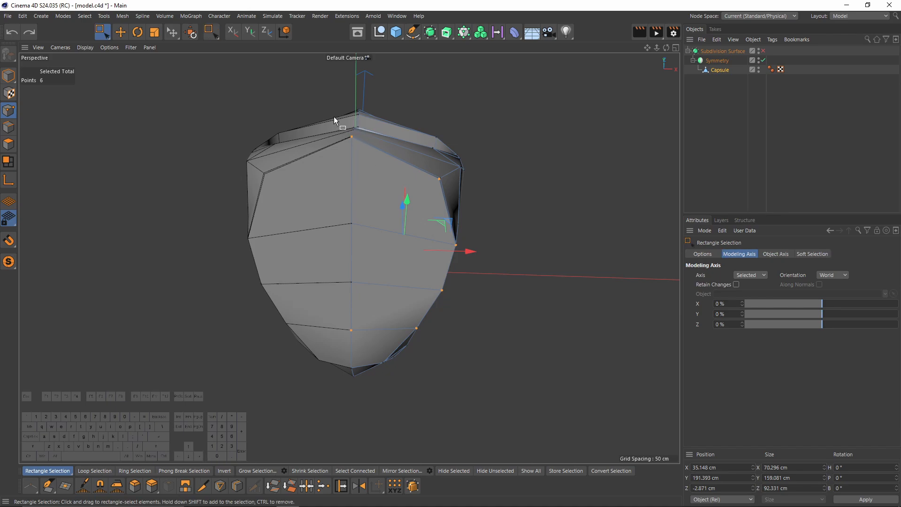
ctrl+drag(321, 108, 373, 323)
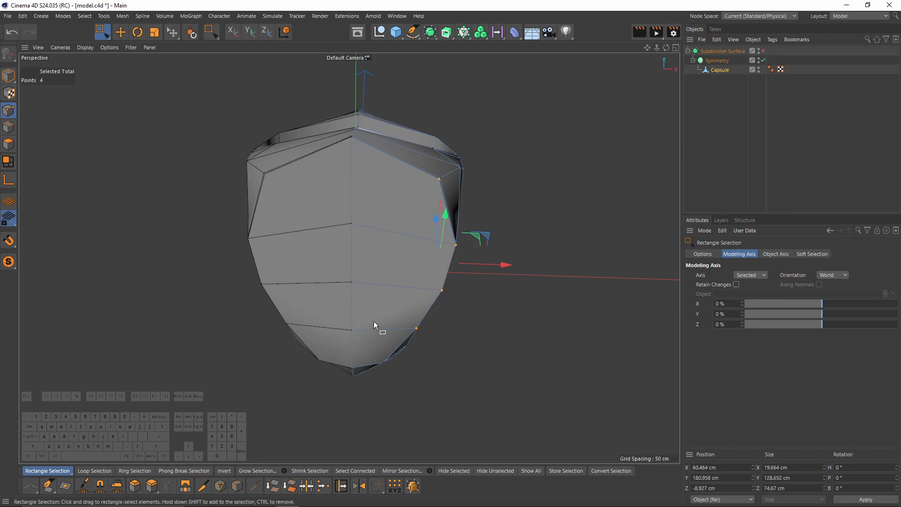
Step: Add a Disc primitive to the scene and view it against the controller body
click(401, 35)
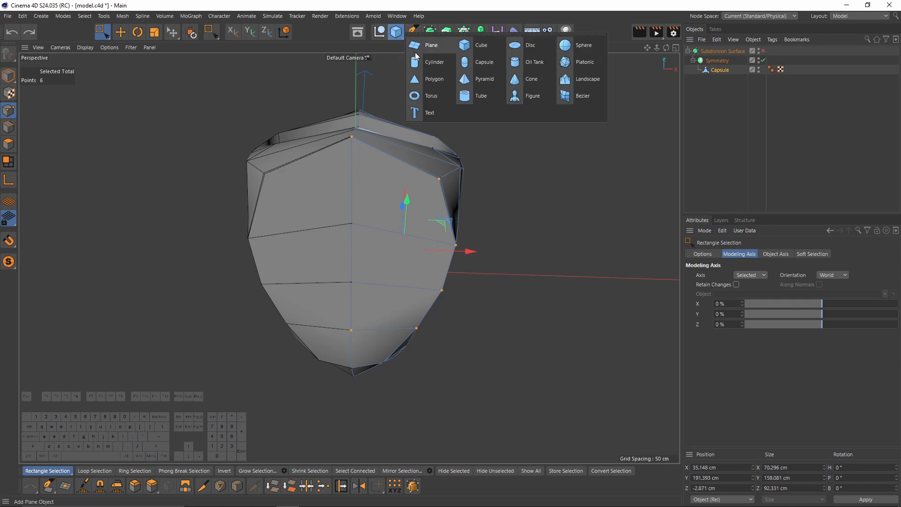
click(533, 45)
alt+drag(316, 187, 351, 241)
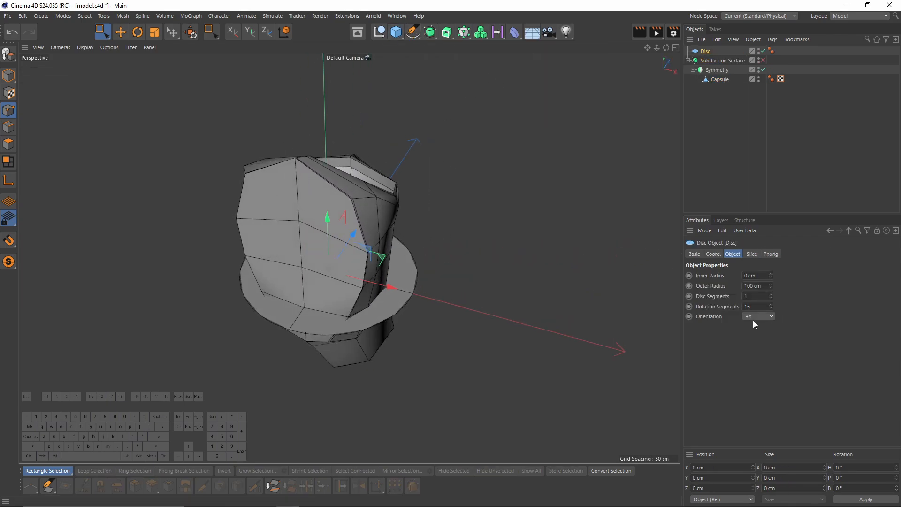
Step: Set the disc's orientation to -Z and move it forward in front of the controller's front face
scroll(748, 314, down, 2)
scroll(747, 314, up, 4)
scroll(749, 313, down, 4)
key(ctrl+z)
scroll(753, 316, down, 3)
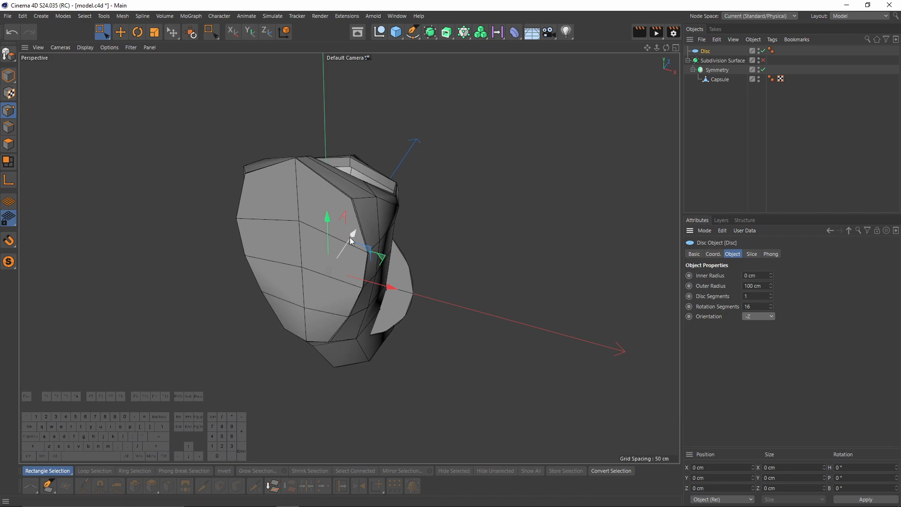
drag(349, 237, 320, 279)
middle_click(296, 271)
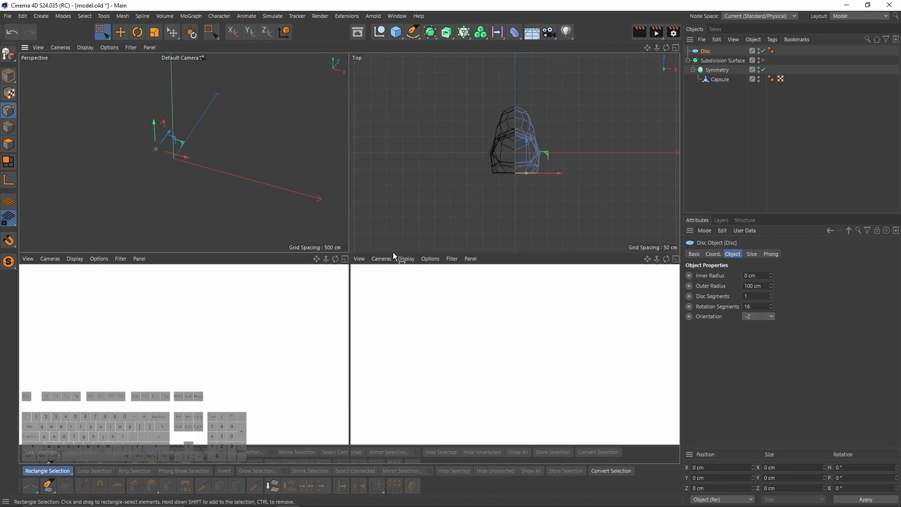
Step: In the front view, raise the disc onto the touchpad circle and scale it down to match, to an outer radius of about 61 cm
middle_click(393, 254)
drag(316, 207, 319, 167)
key(t)
drag(412, 244, 328, 282)
key(e)
drag(314, 159, 308, 176)
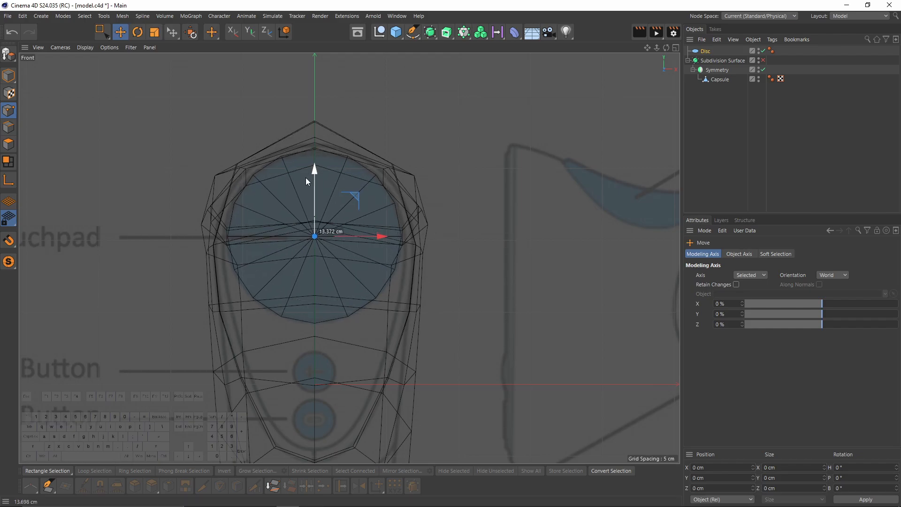
key(t)
drag(345, 238, 348, 239)
key(e)
middle_click(347, 238)
middle_click(203, 150)
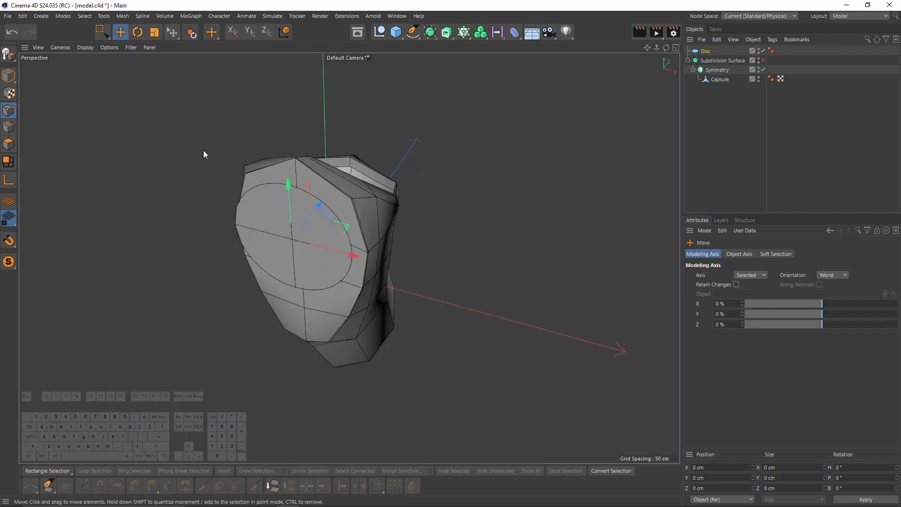
Step: Enable snapping and add Polygon Snap to the active snap modes
alt+drag(349, 193, 316, 202)
alt+right_drag(316, 203, 343, 207)
alt+drag(343, 207, 342, 197)
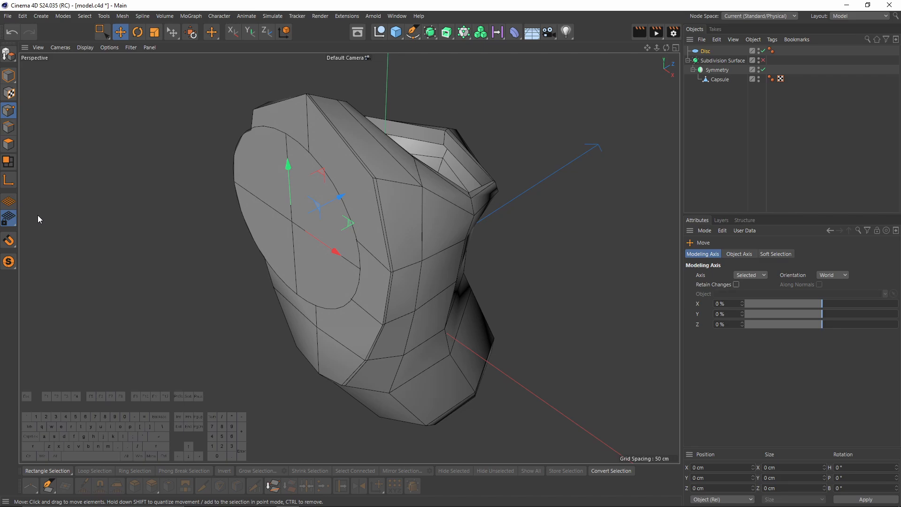
click(10, 240)
drag(10, 242, 38, 274)
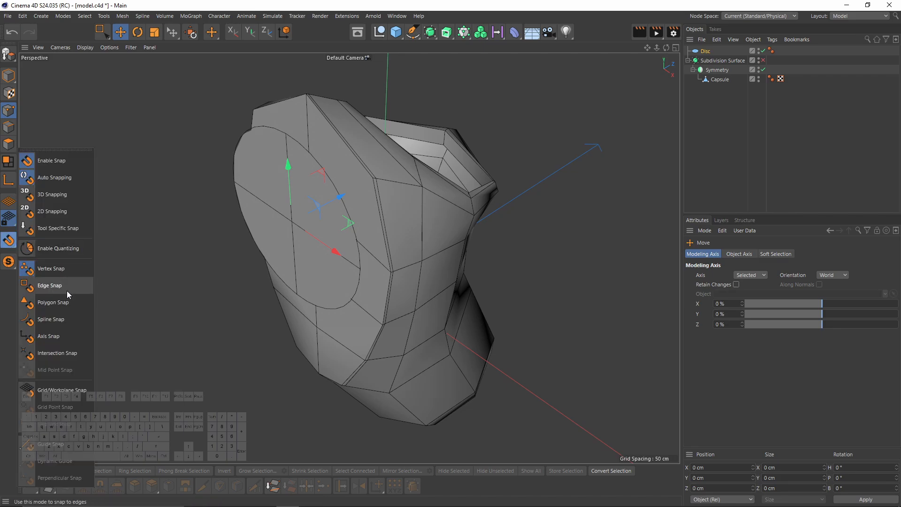
click(60, 302)
Step: Shift the disc along its depth axis against the front face, turning the Symmetry off temporarily and back on
alt+right_drag(332, 258, 352, 220)
drag(331, 188, 369, 184)
alt+right_drag(369, 184, 325, 181)
click(762, 70)
drag(330, 197, 338, 195)
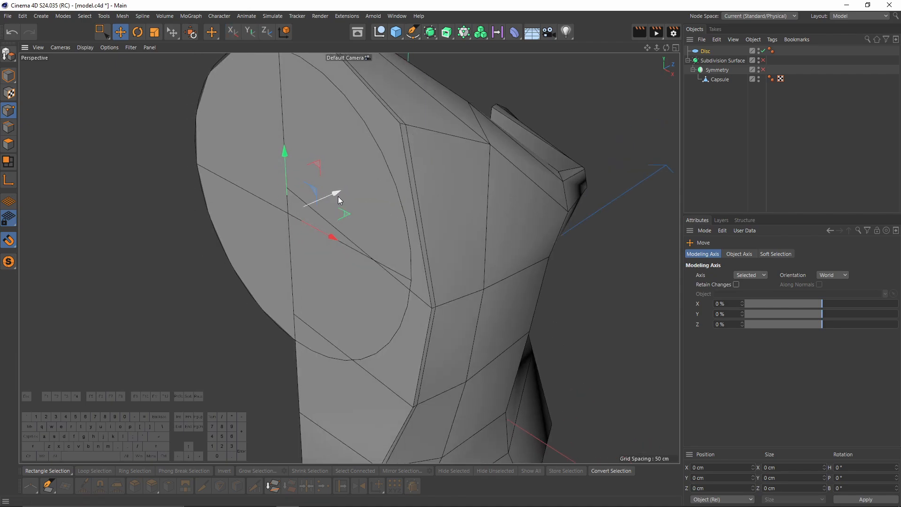
alt+middle_drag(337, 196, 362, 238)
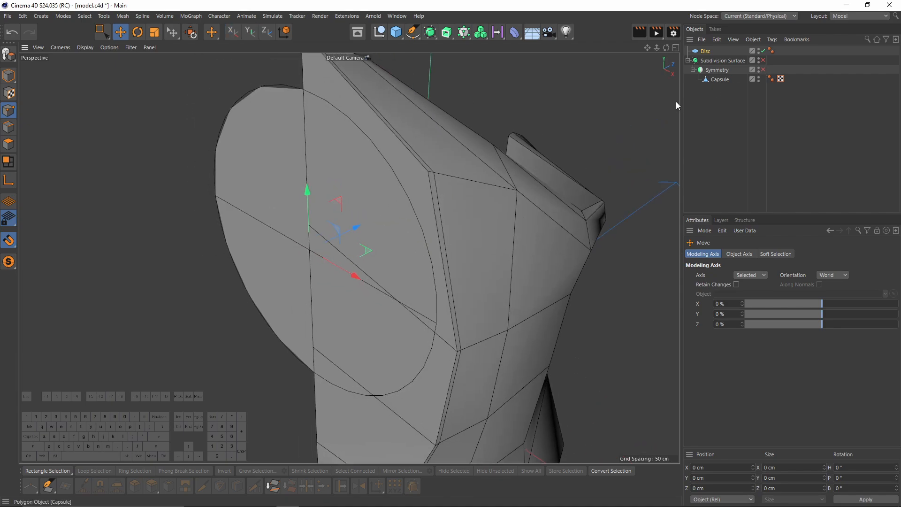
click(762, 70)
alt+drag(337, 171, 505, 125)
Step: Switch the viewport display to Wireframe style and set the disc's rotation segments to 10
click(91, 49)
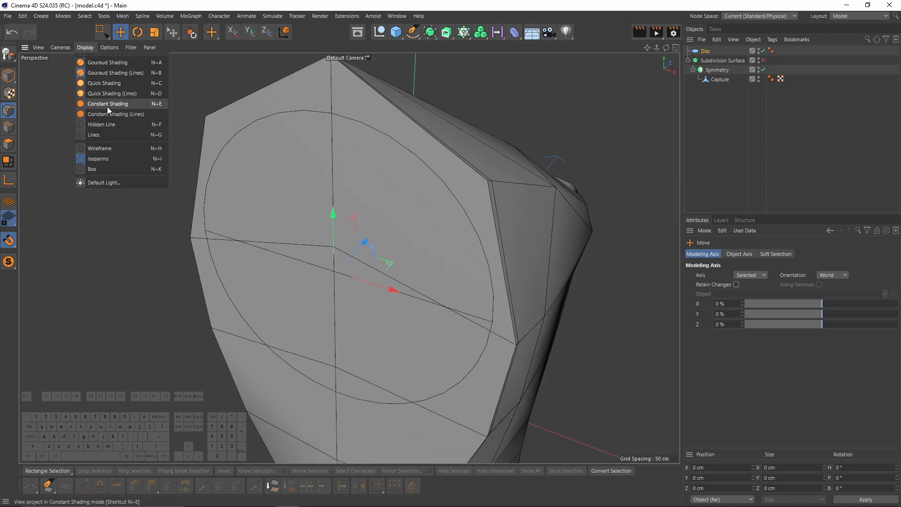
click(114, 150)
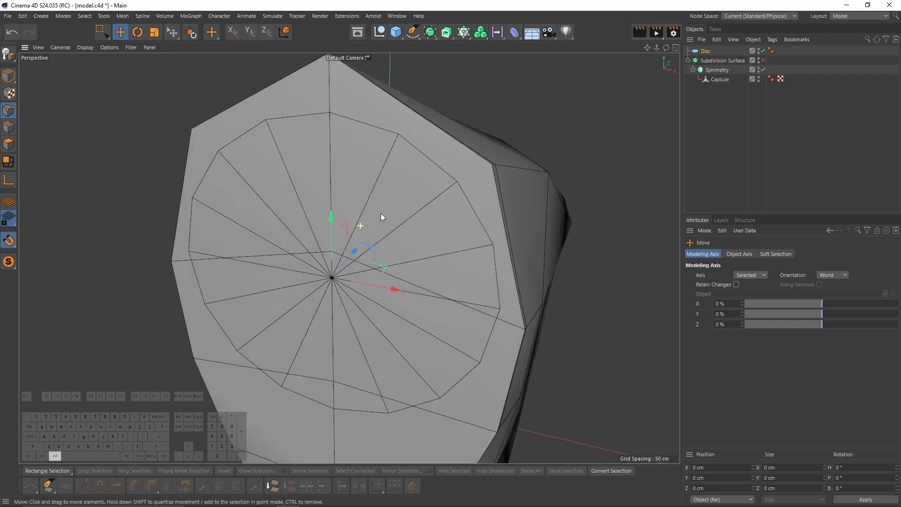
alt+drag(381, 213, 696, 128)
alt+drag(459, 145, 468, 159)
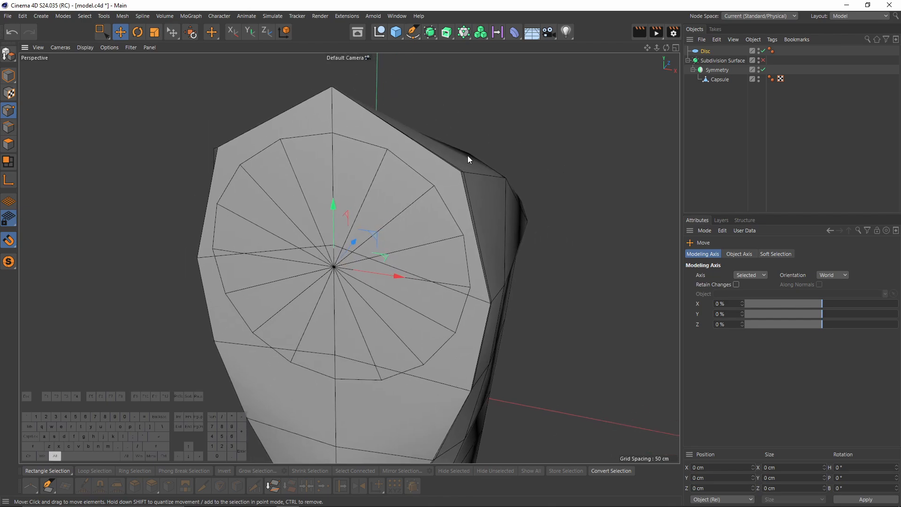
click(701, 51)
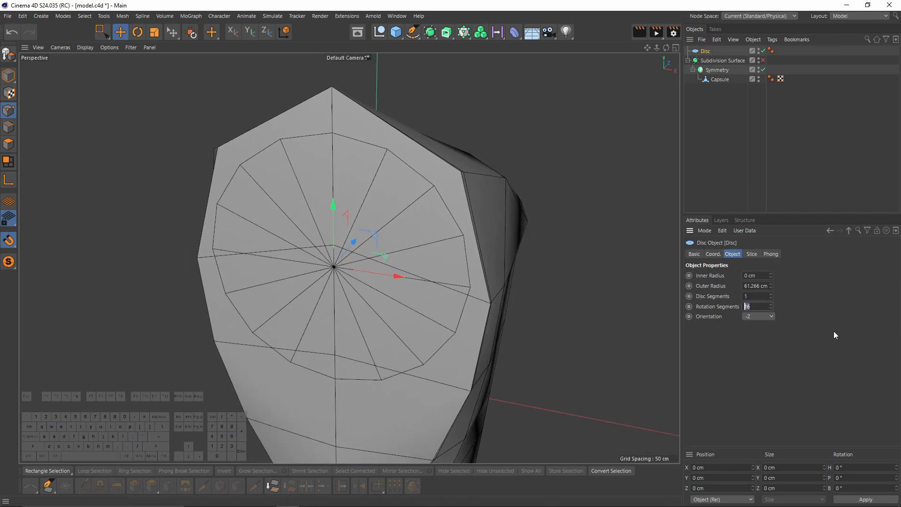
alt+drag(503, 263, 447, 239)
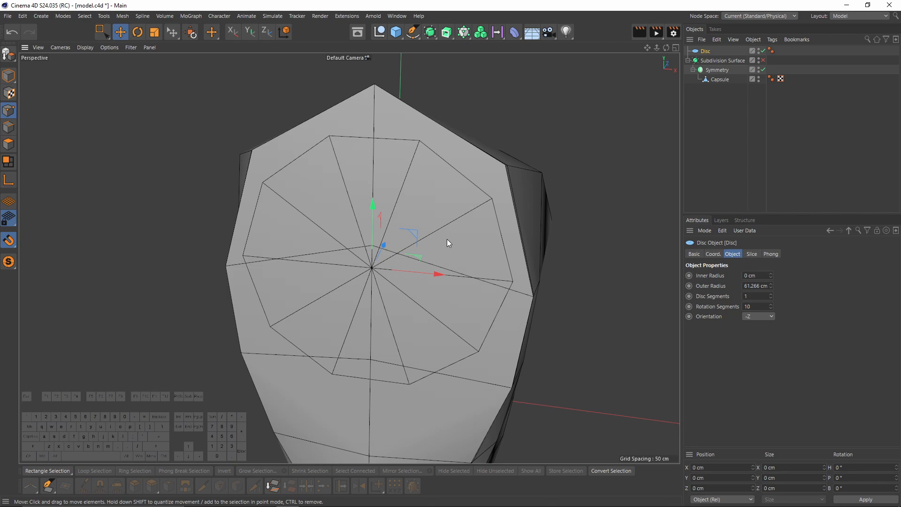
Step: Set the disc's bank rotation to 18° so one vertex sits at the top of the centre line
click(713, 254)
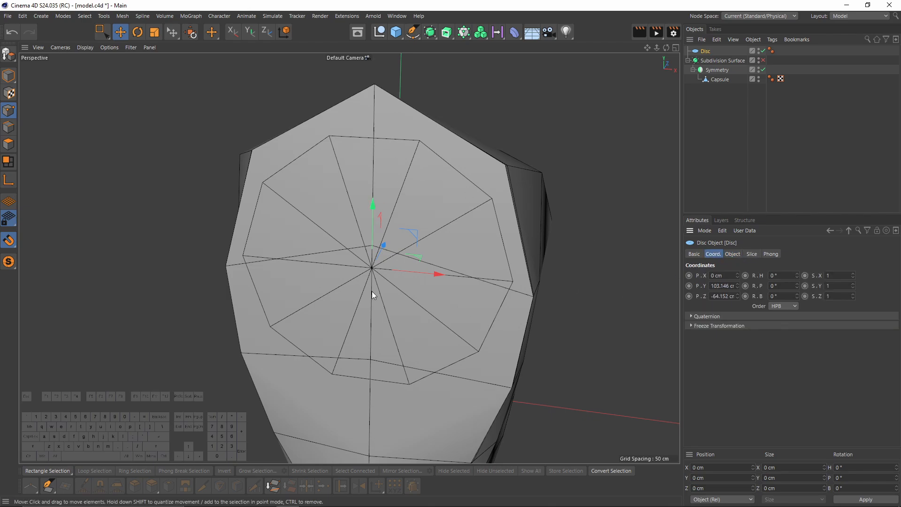
drag(796, 276, 798, 294)
key(ctrl+z)
key(Return)
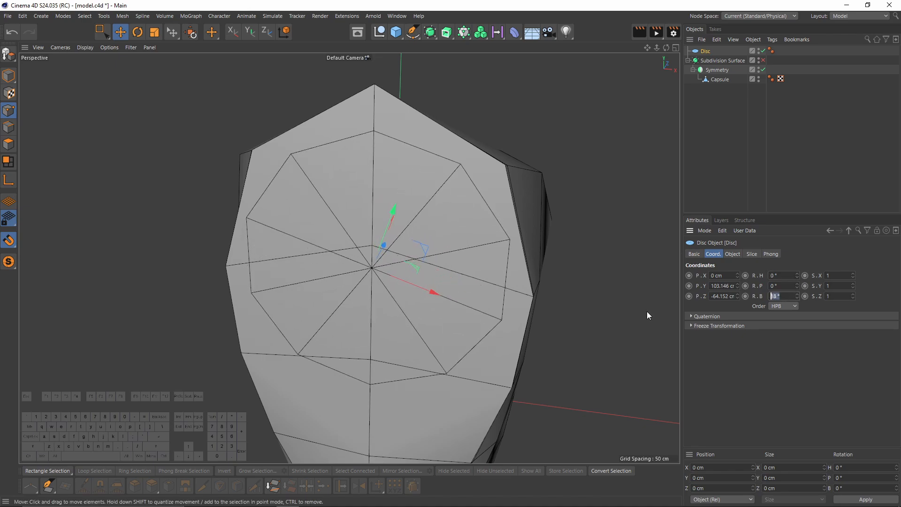
alt+drag(484, 239, 458, 272)
Step: Try to inset the capsule's three upper front-face polygons with Extrude Inner by about 2.7 cm
click(714, 81)
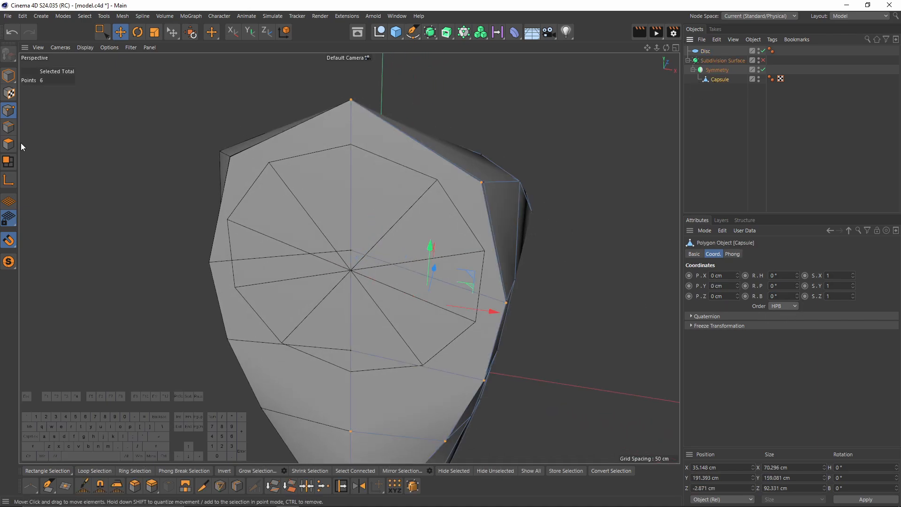
click(8, 144)
key(0)
right_click(540, 174)
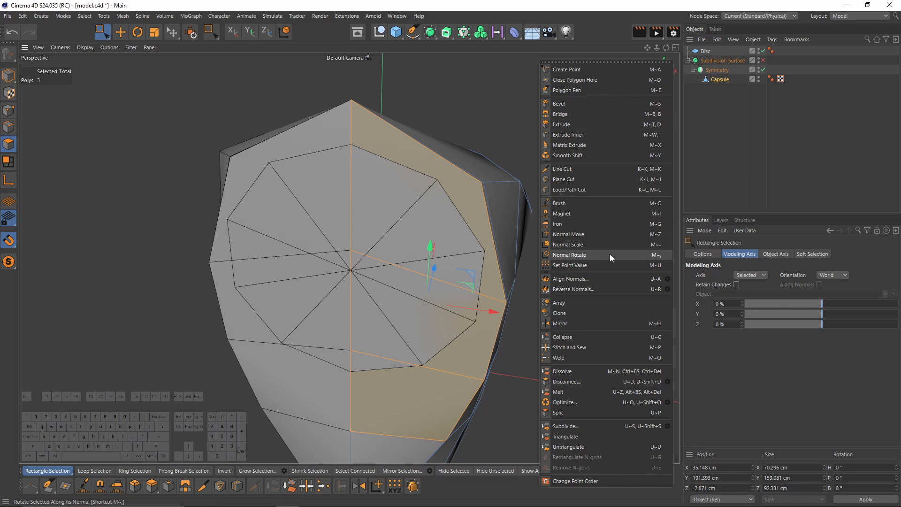
click(590, 134)
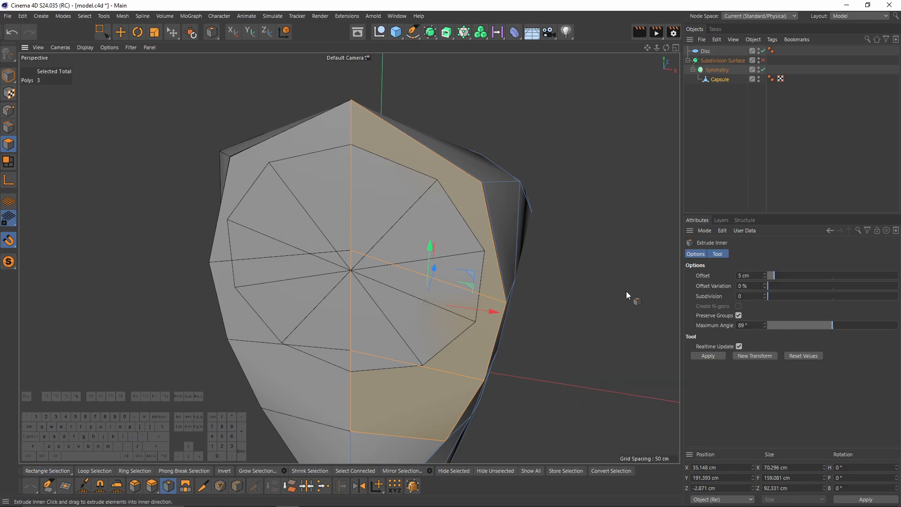
drag(626, 294, 637, 293)
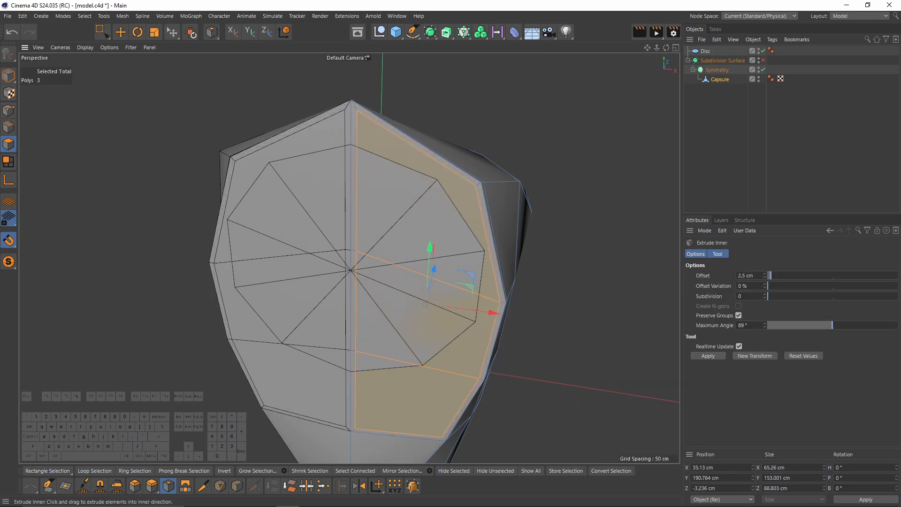
alt+drag(425, 304, 357, 130)
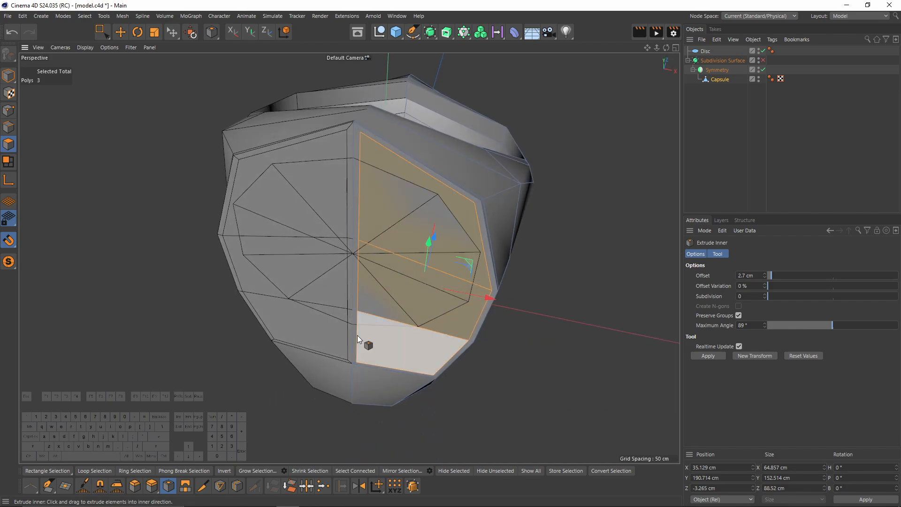
Step: Enable Delete Polygons on Axis for the Symmetry and inset the capsule's three selected front-face polygons slightly with Extrude Inner
click(720, 71)
click(732, 254)
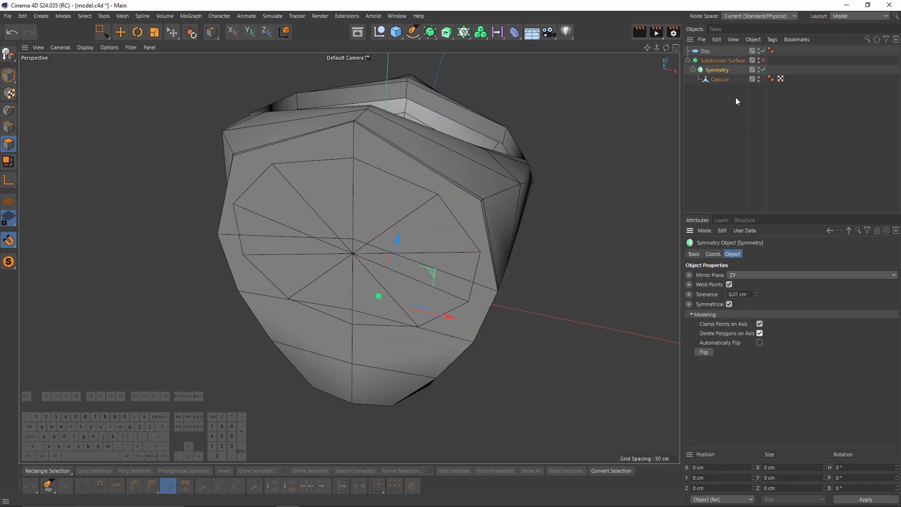
click(721, 80)
scroll(336, 130, up, 1)
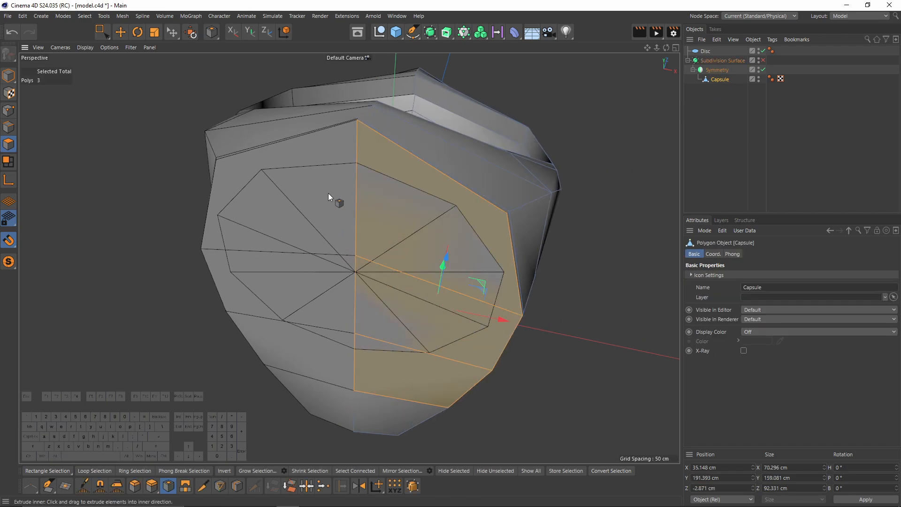
drag(487, 353, 506, 352)
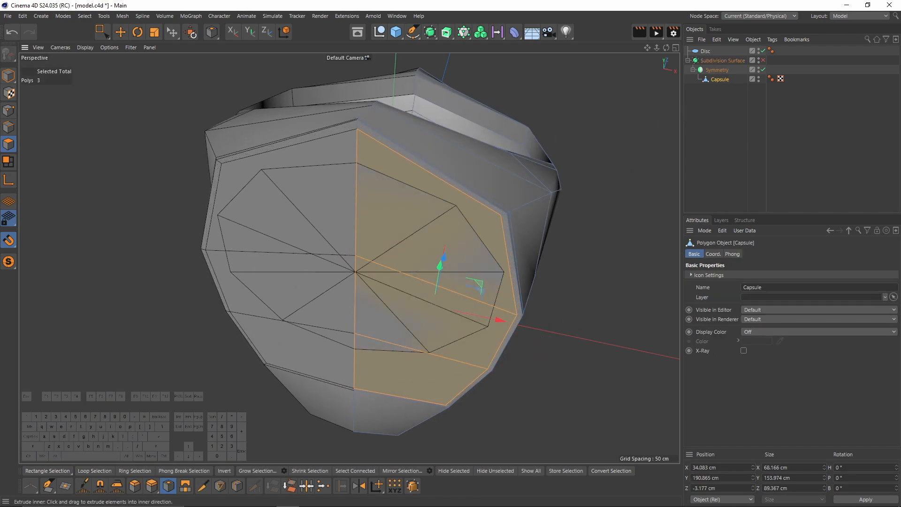
Step: Select the inset's top centre point in point mode and turn off Polygon Snap
click(9, 111)
key(e)
click(358, 131)
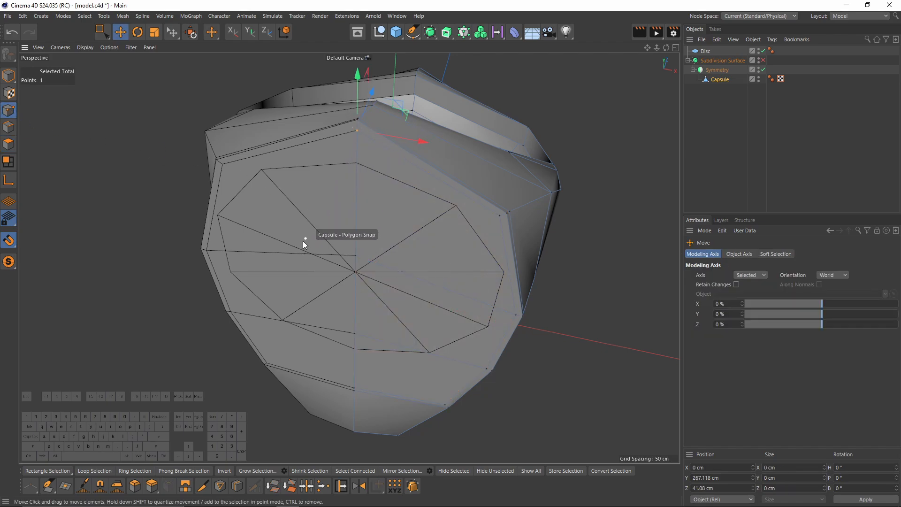
alt+drag(349, 174, 415, 131)
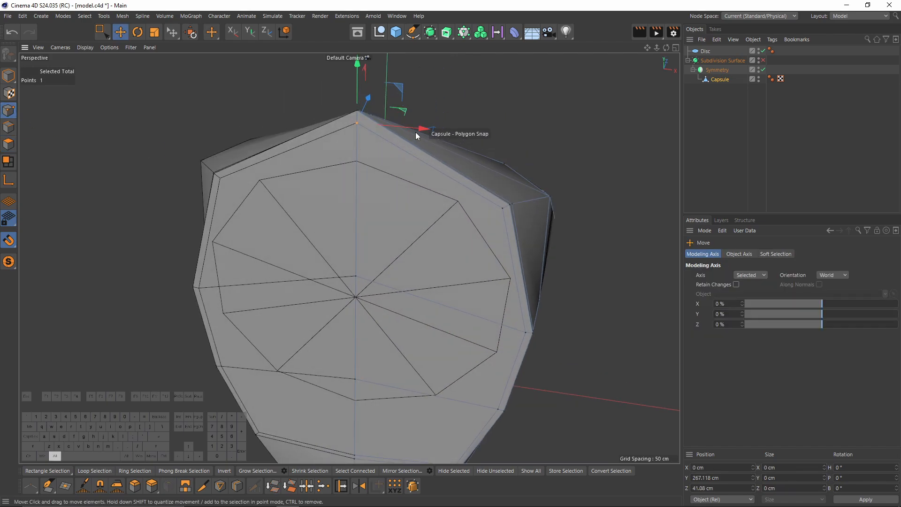
click(8, 240)
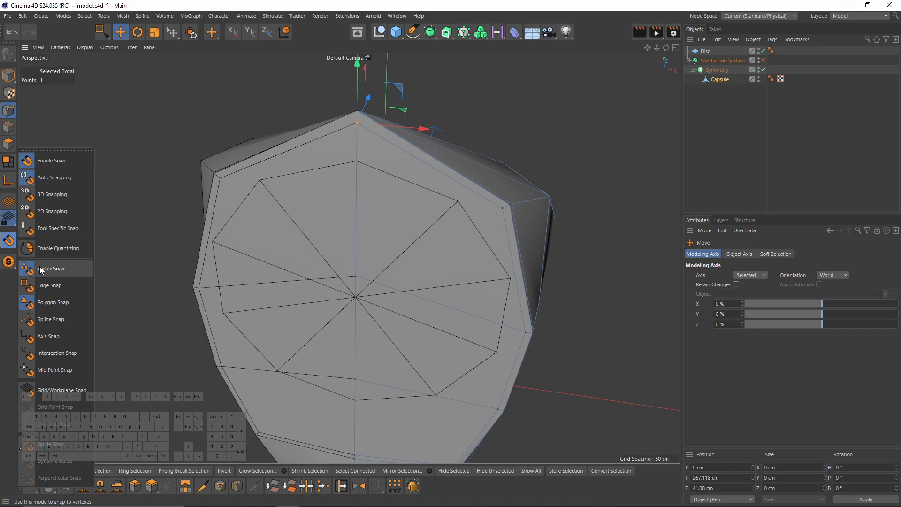
click(53, 306)
Step: In the front view, snap the inset's top centre point down onto the disc's top vertex
middle_click(338, 289)
middle_click(412, 283)
scroll(347, 166, up, 4)
alt+middle_drag(315, 98, 315, 147)
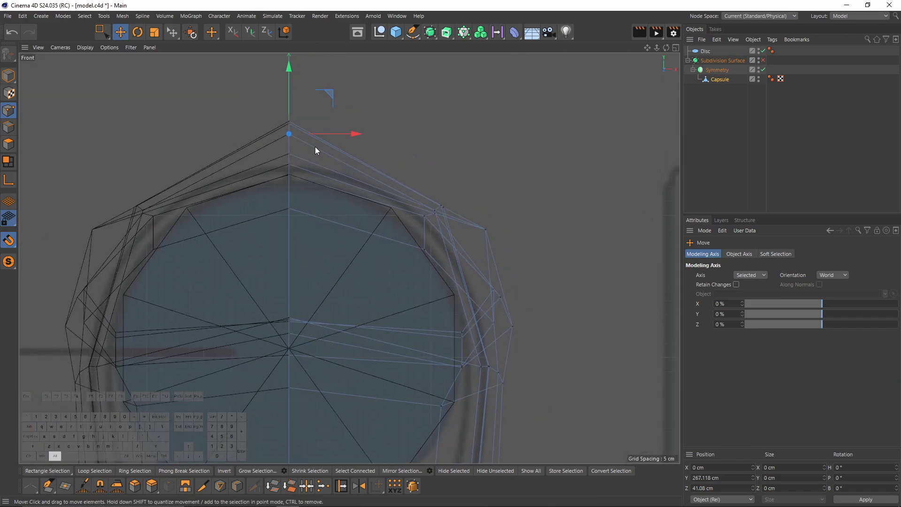
middle_click(227, 142)
middle_click(525, 281)
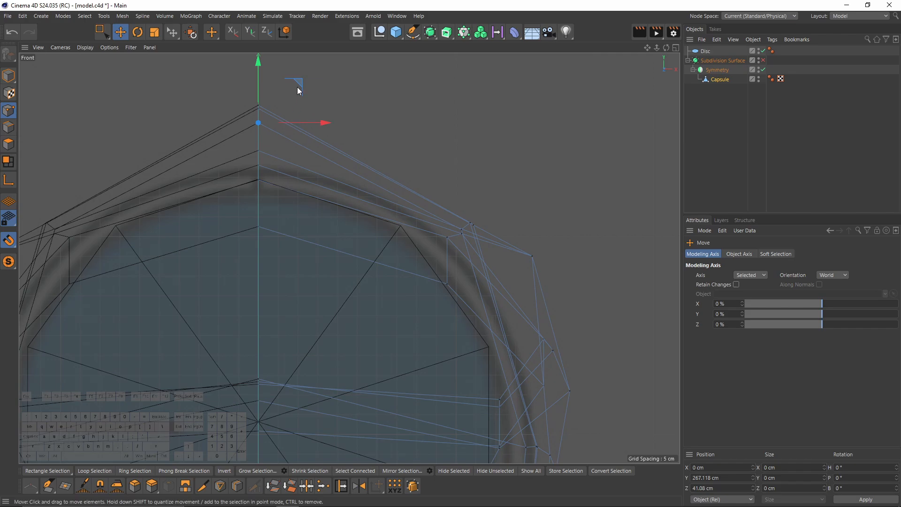
drag(297, 87, 292, 152)
key(F1)
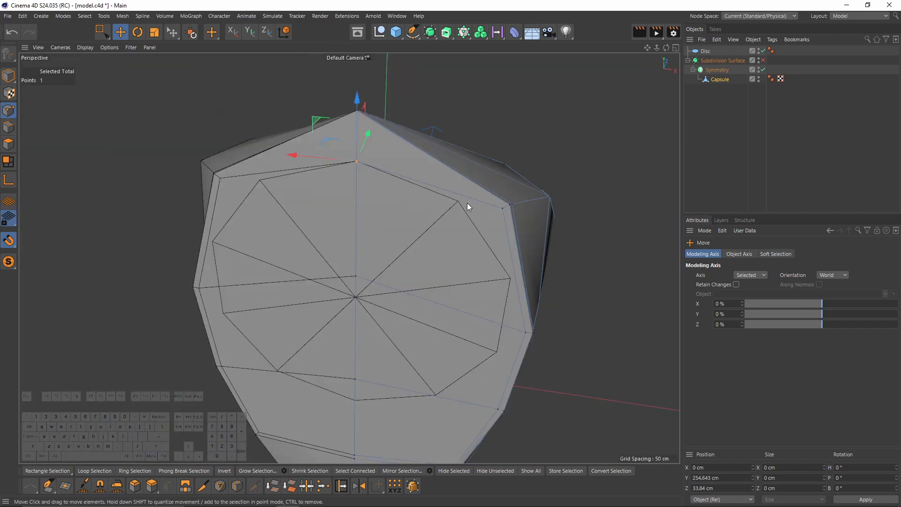
Step: Snap the remaining inset points onto the disc's vertices to form the round touchpad outline, and delete the disc
click(502, 208)
scroll(498, 214, up, 2)
alt+drag(494, 213, 397, 158)
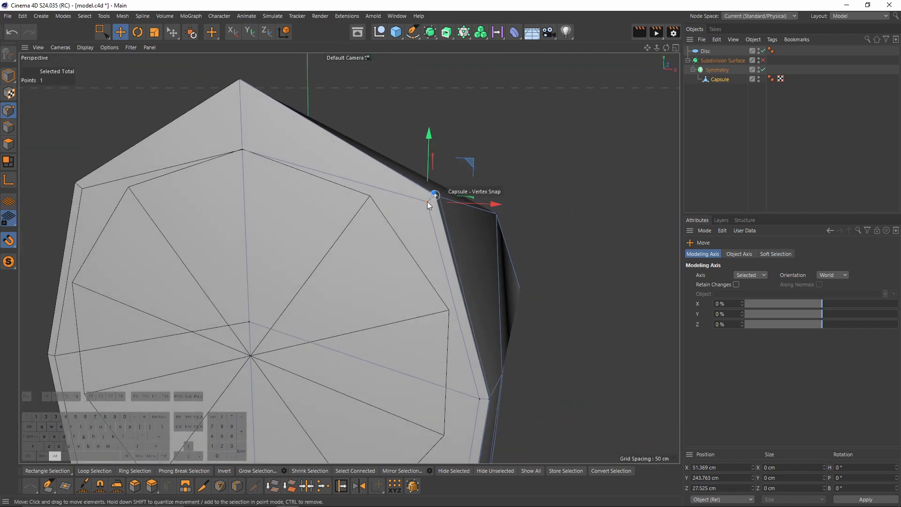
drag(428, 205, 375, 216)
drag(287, 336, 284, 241)
scroll(291, 249, down, 2)
alt+drag(403, 272, 423, 248)
click(706, 52)
key(Delete)
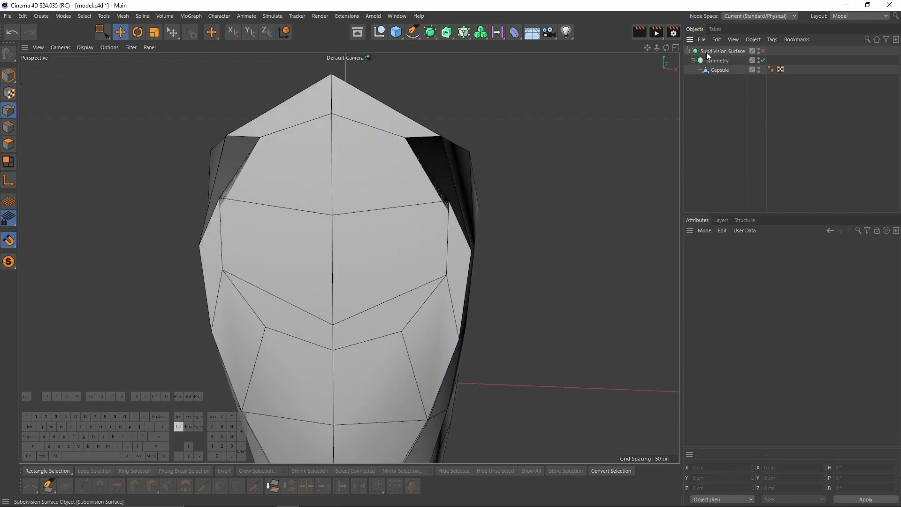
Step: Select the two close points on the capsule's side edge beside the touchpad and move them upward
click(717, 70)
alt+drag(576, 104, 356, 180)
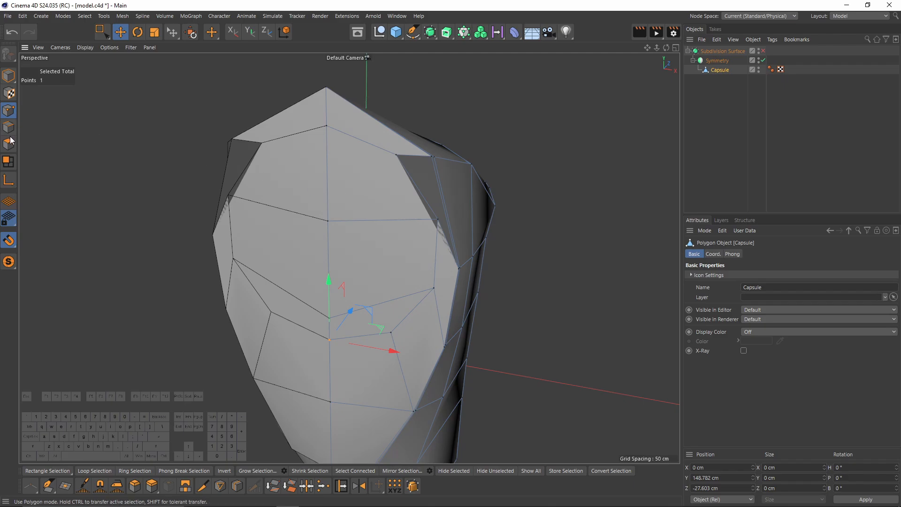
key(Return)
middle_click(300, 262)
middle_click(436, 357)
middle_click(436, 357)
middle_click(328, 202)
scroll(398, 194, up, 2)
alt+drag(348, 258, 469, 211)
key(Return)
key(0)
mouse_move(477, 251)
alt+mouse_down()
mouse_move(500, 246)
mouse_move(485, 258)
alt+mouse_up()
alt+drag(476, 235, 500, 230)
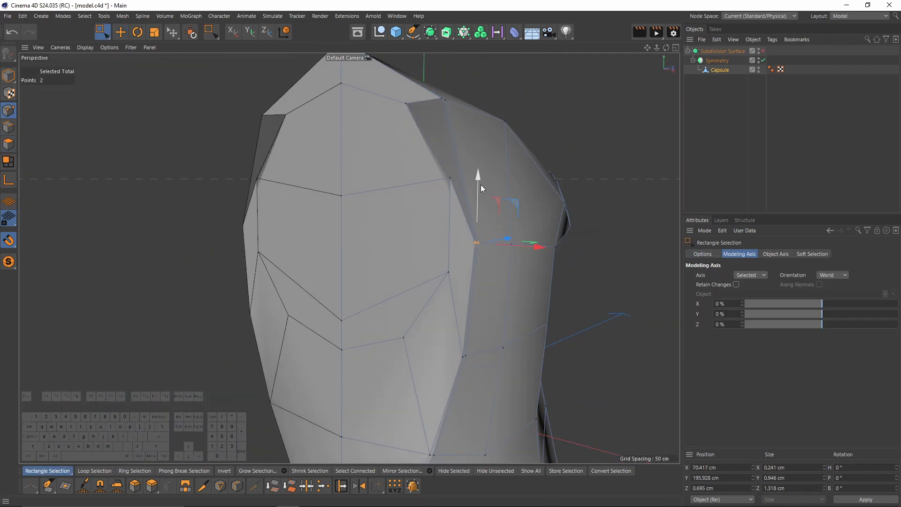
drag(481, 185, 494, 142)
Step: Move the neighbouring point farther back on the capsule's side slightly upward to follow the raised edge
click(489, 200)
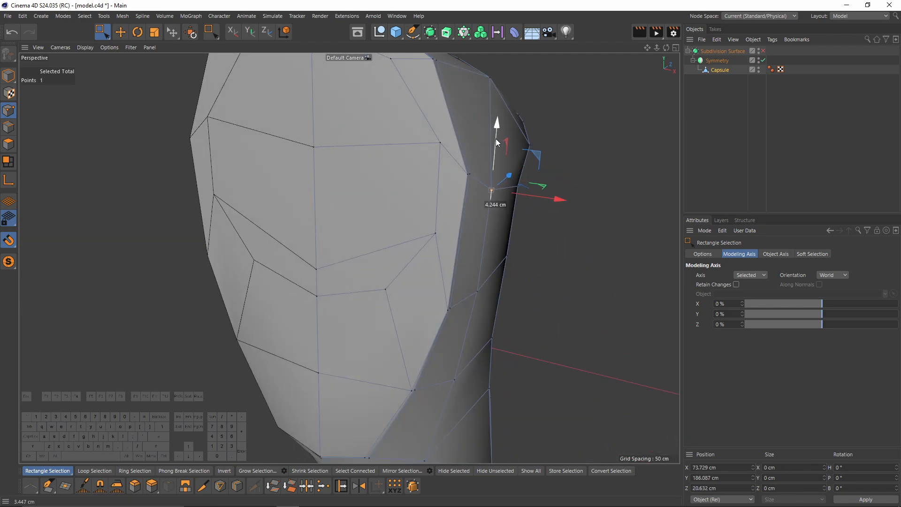
alt+drag(433, 182, 470, 172)
alt+middle_drag(470, 172, 461, 210)
scroll(461, 211, down, 3)
alt+drag(448, 250, 416, 238)
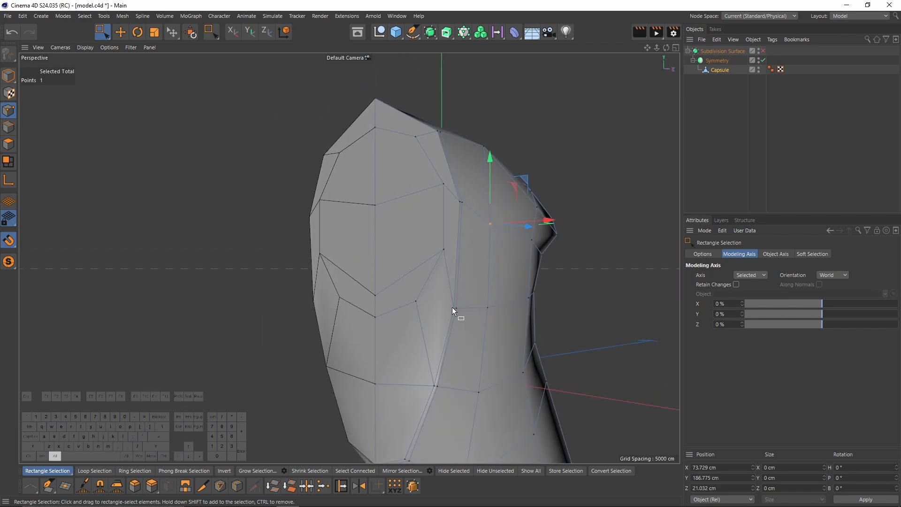
Step: Raise the two close points on the capsule's side edge, and slide the two touchpad centreline points up to level the cross edges
drag(464, 321, 381, 125)
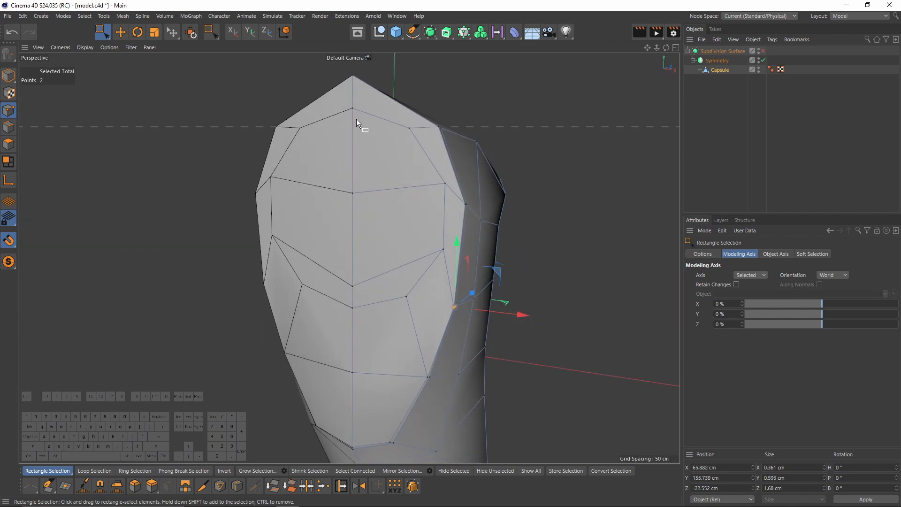
mouse_move(386, 238)
alt+mouse_down()
mouse_move(379, 219)
mouse_move(490, 243)
mouse_move(384, 229)
alt+mouse_up()
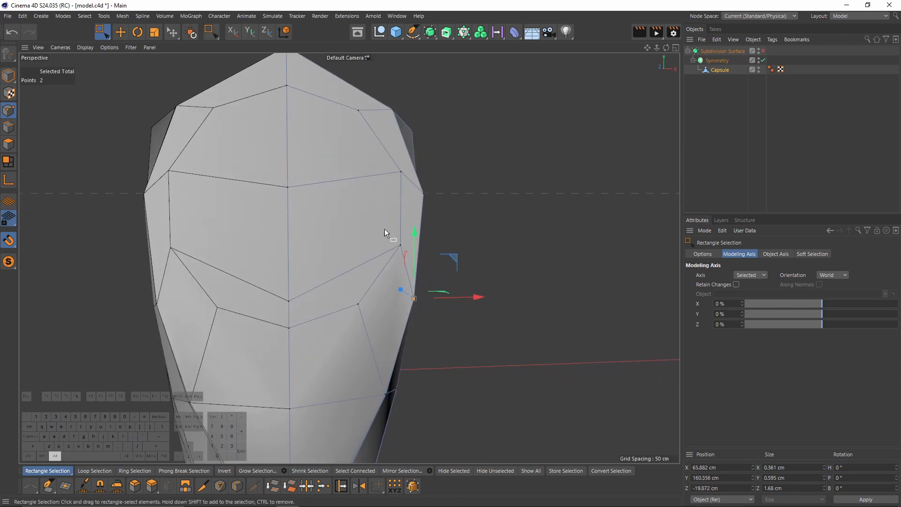
key(m)
key(o)
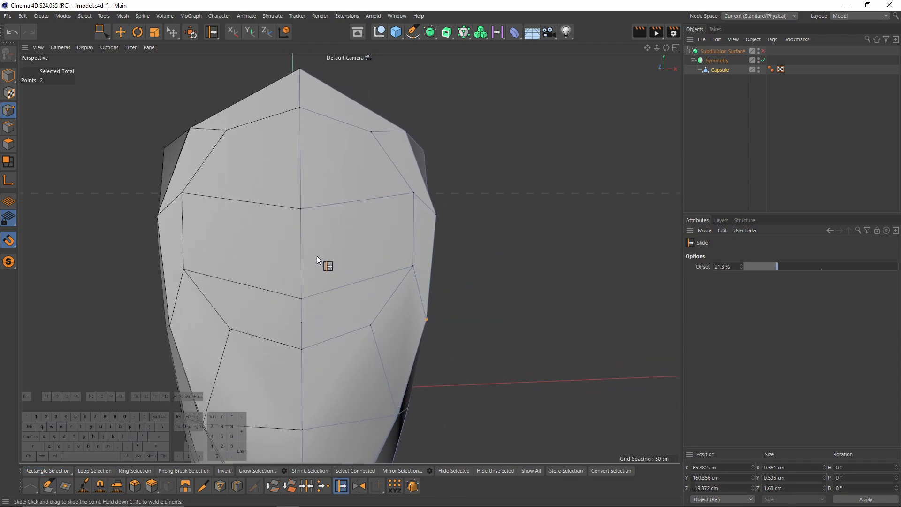
alt+drag(317, 256, 298, 217)
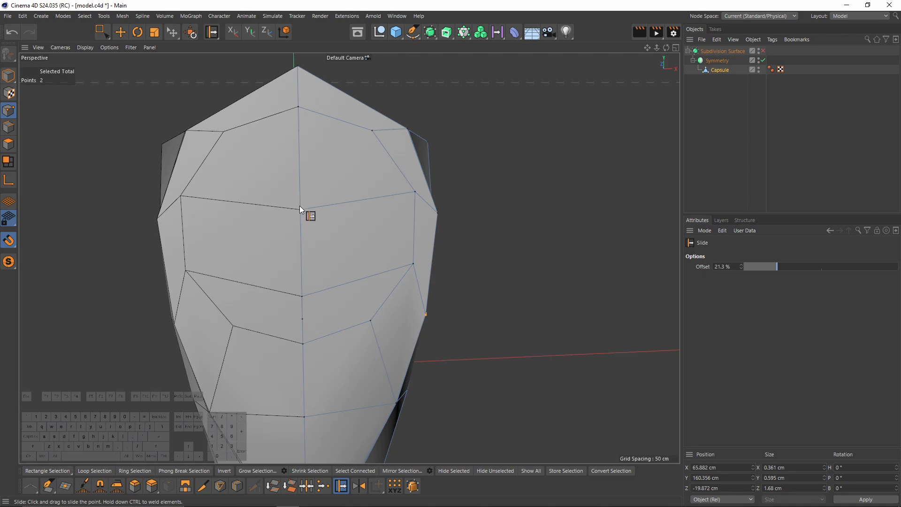
drag(302, 297, 309, 258)
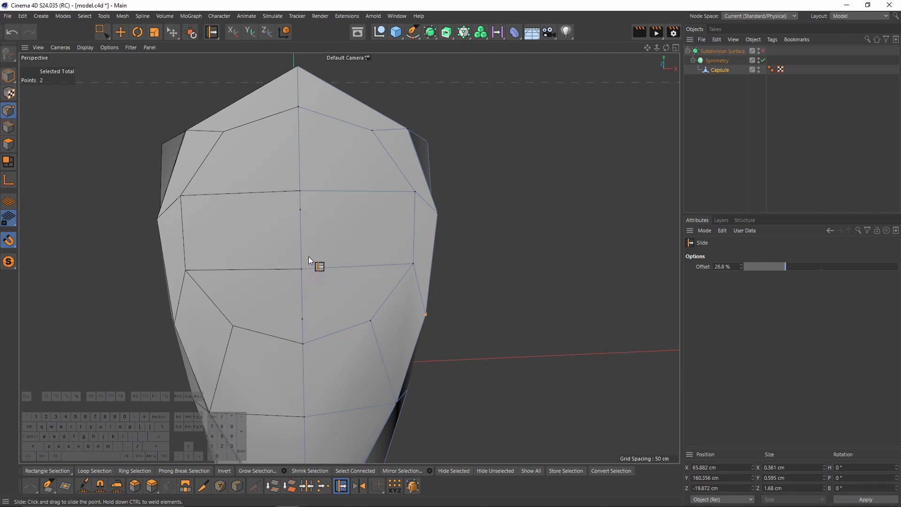
Step: Extrude the three touchpad polygons inward to form a recess in the capsule's front face
click(11, 145)
alt+drag(263, 112, 329, 189)
key(e)
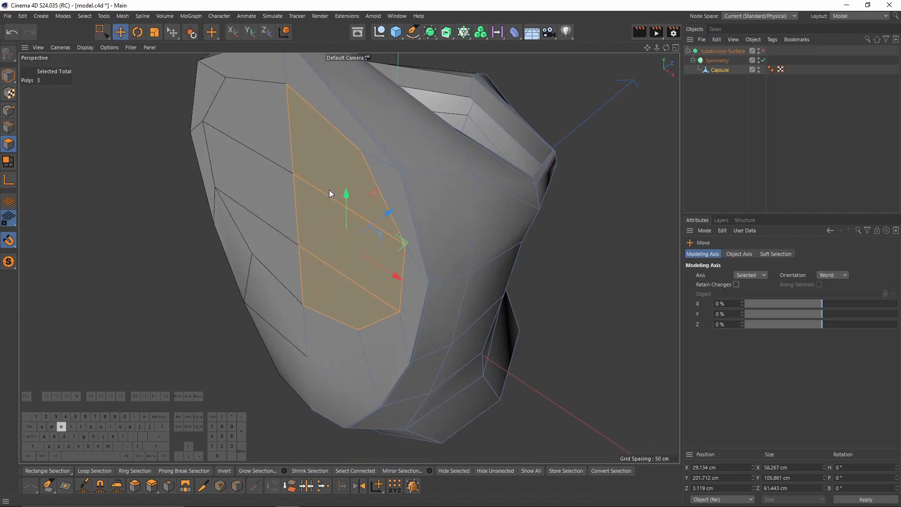
alt+drag(410, 215, 389, 245)
alt+drag(389, 245, 402, 237)
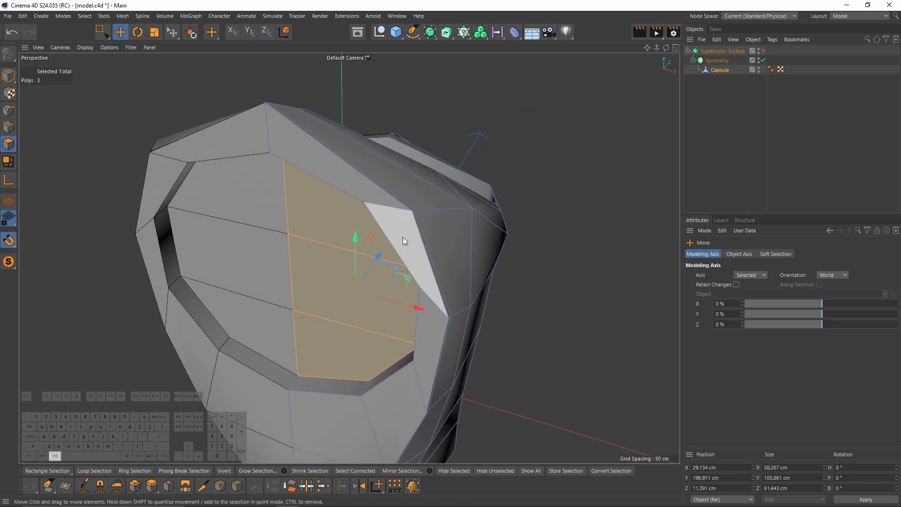
Step: Split the three recessed touchpad polygons into a separate object and delete the originals from the capsule
right_click(370, 233)
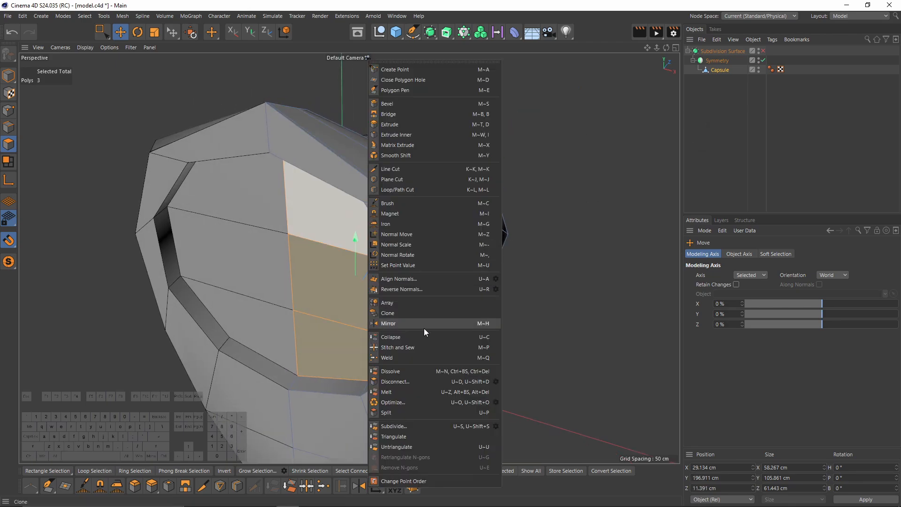
click(407, 412)
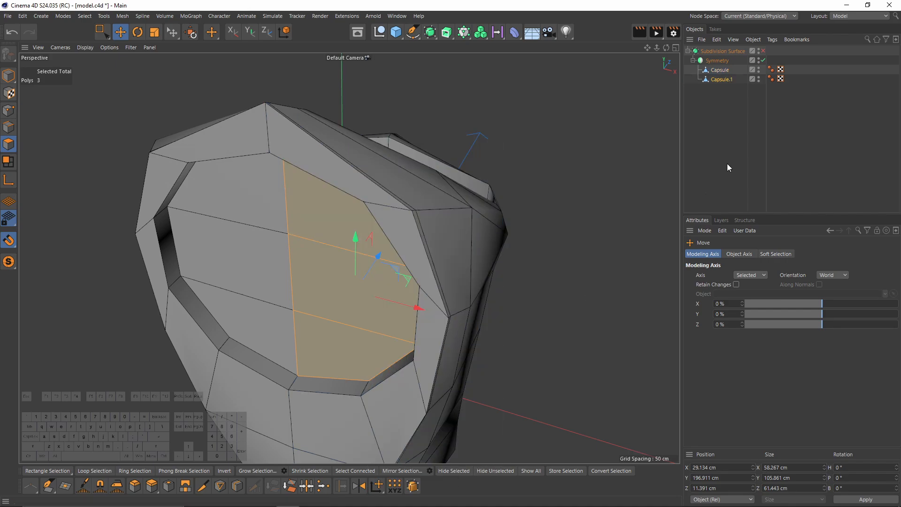
click(723, 72)
key(Delete)
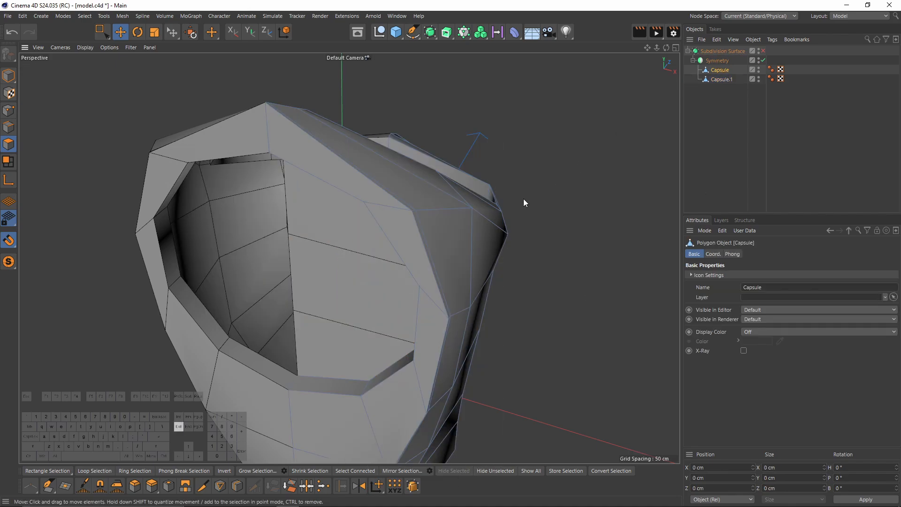
Step: Hide the split-off touchpad object and add supporting loop cuts on both sides of the opening's rim edge
alt+drag(392, 210, 423, 191)
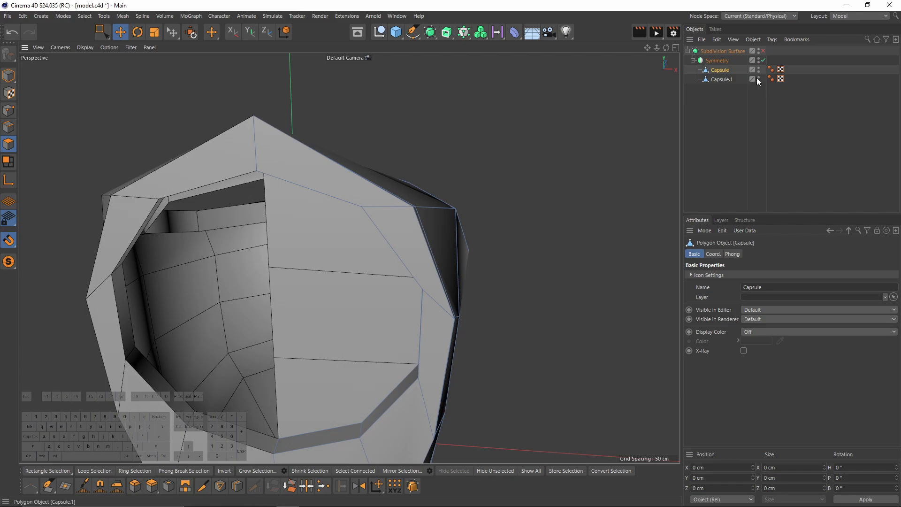
click(758, 79)
alt+drag(412, 155, 459, 205)
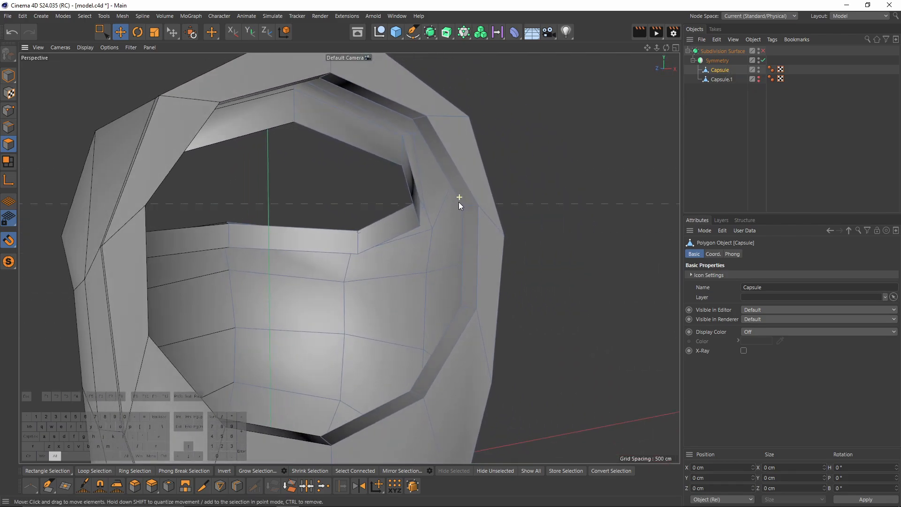
key(k)
key(l)
scroll(400, 147, up, 5)
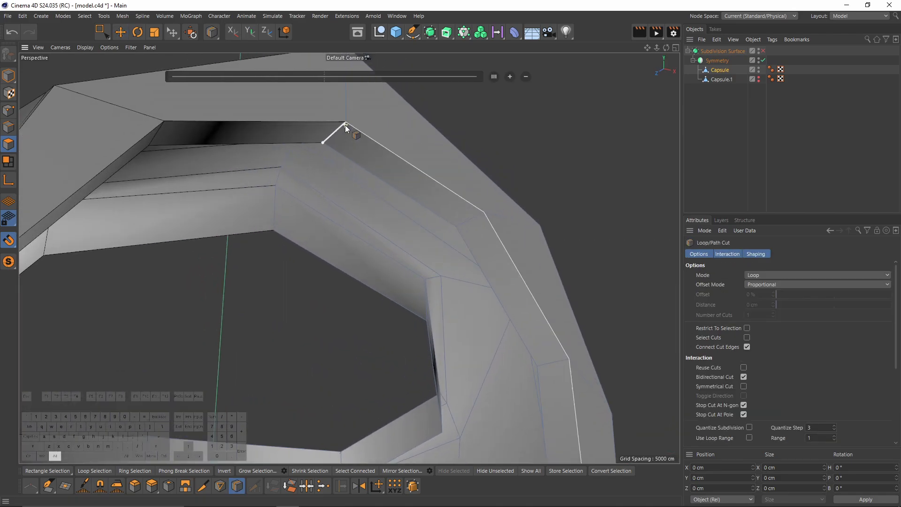
scroll(345, 125, up, 1)
click(340, 126)
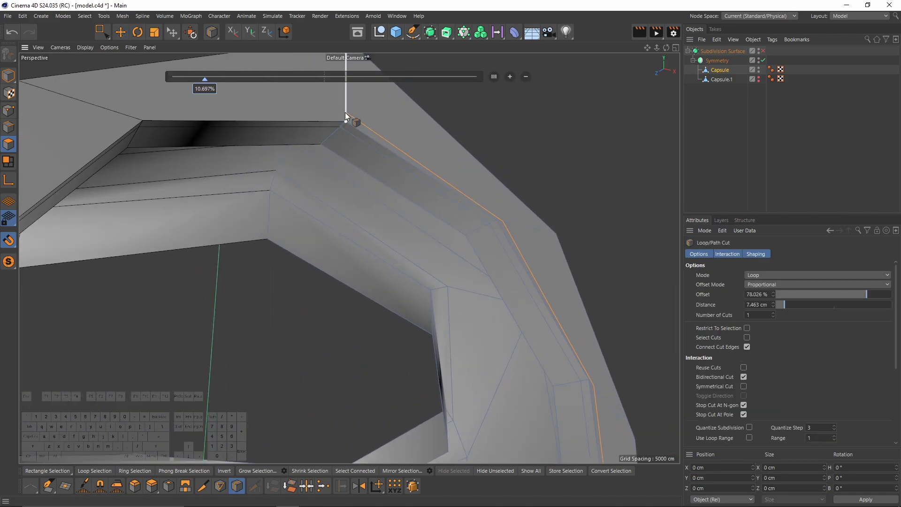
Step: Slide the new loop's stray point beside the touchpad opening closer to the rim
scroll(344, 115, down, 5)
click(9, 111)
right_click(501, 282)
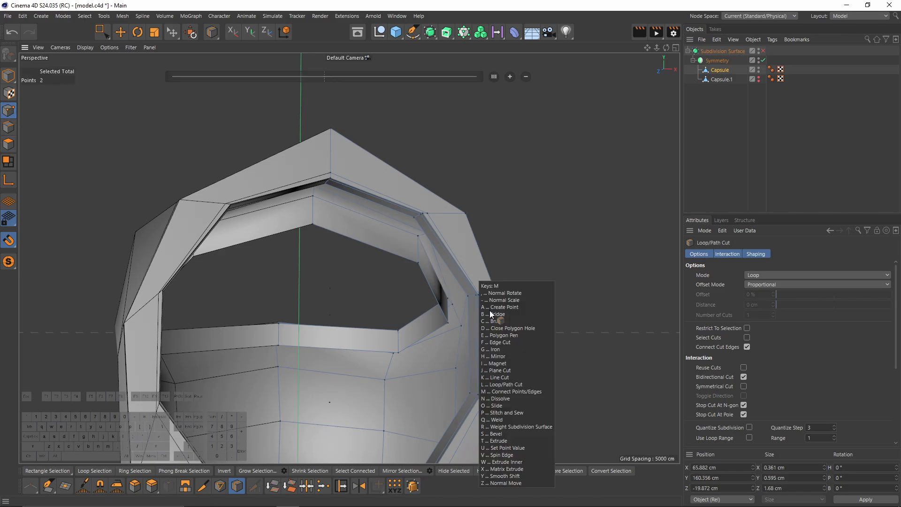
click(523, 401)
scroll(504, 308, up, 4)
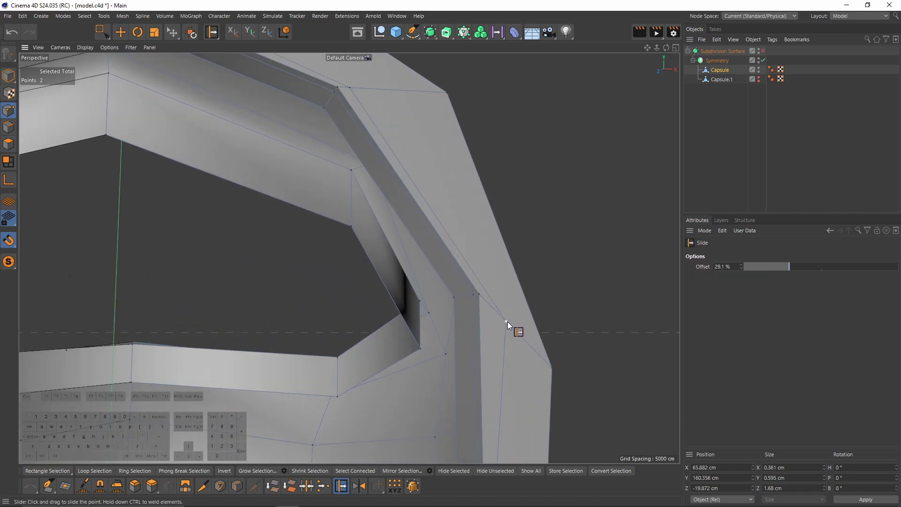
alt+drag(493, 301, 554, 275)
Step: Preview the smoothed body shaded without wireframe lines, and examine the touchpad opening in the perspective and front views
scroll(493, 282, down, 5)
key(q)
click(762, 173)
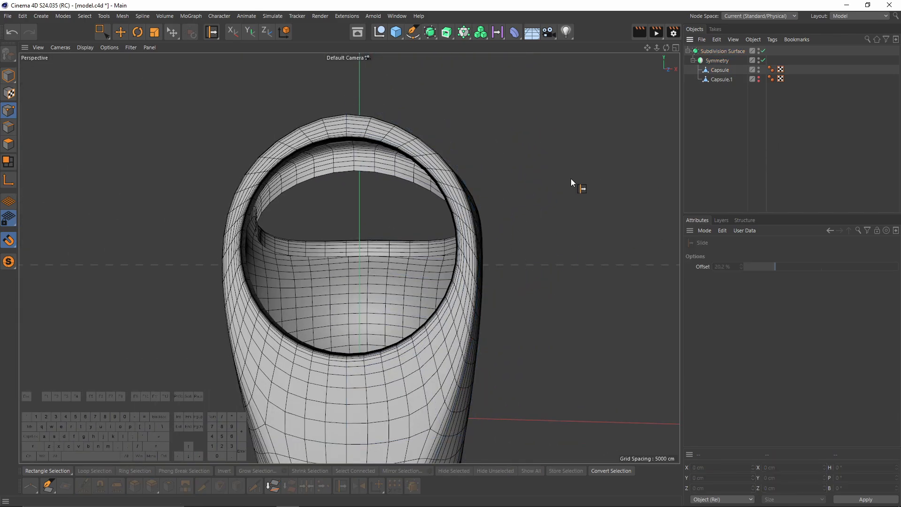
key(n)
key(a)
mouse_move(347, 182)
alt+mouse_down()
mouse_move(350, 210)
mouse_move(309, 218)
mouse_move(439, 249)
alt+mouse_up()
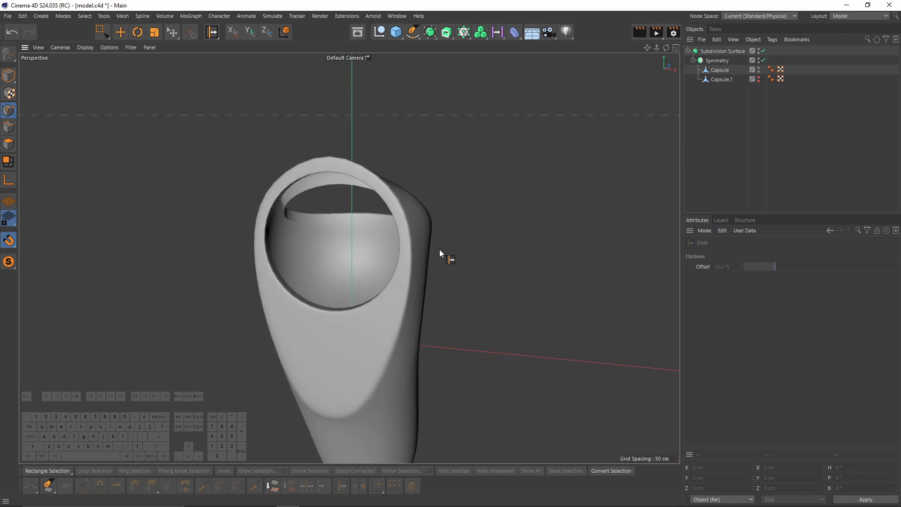
key(F4)
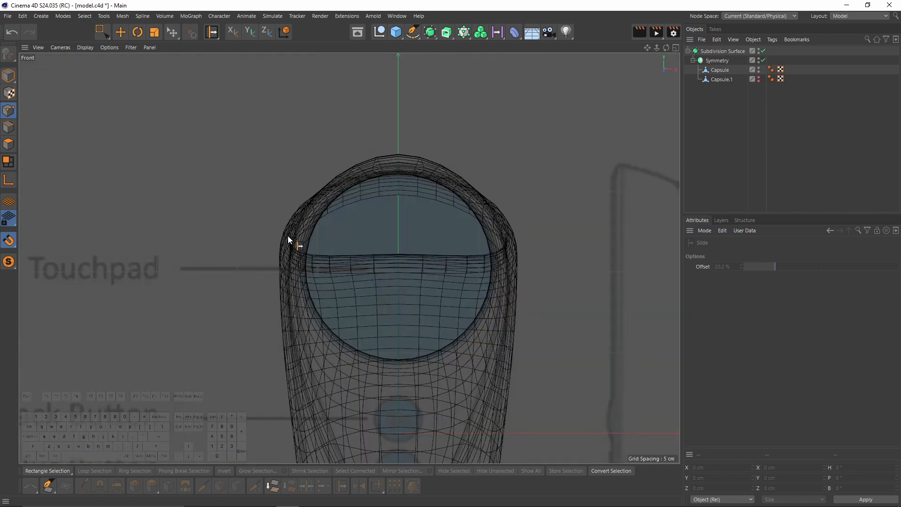
key(F5)
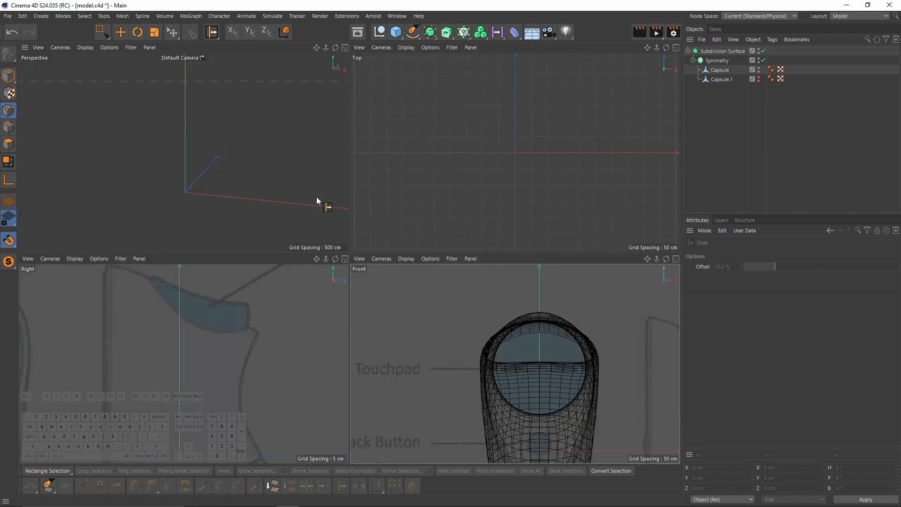
key(F1)
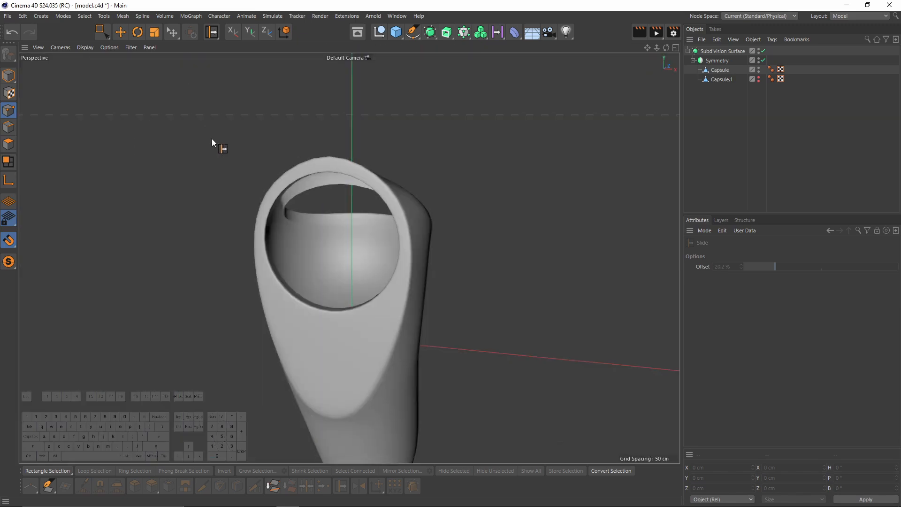
alt+drag(212, 140, 265, 164)
alt+drag(302, 130, 449, 175)
key(ctrl+z)
key(ctrl+z)
Step: Loop-select the polygon ring inside the touchpad opening and extend the selection to the three rings around the rim
key(u)
key(l)
click(8, 145)
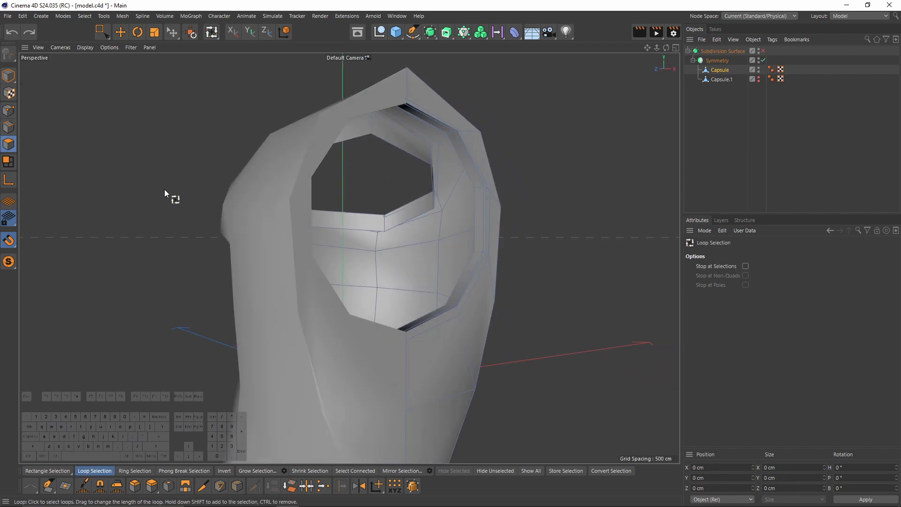
click(476, 251)
scroll(494, 229, up, 8)
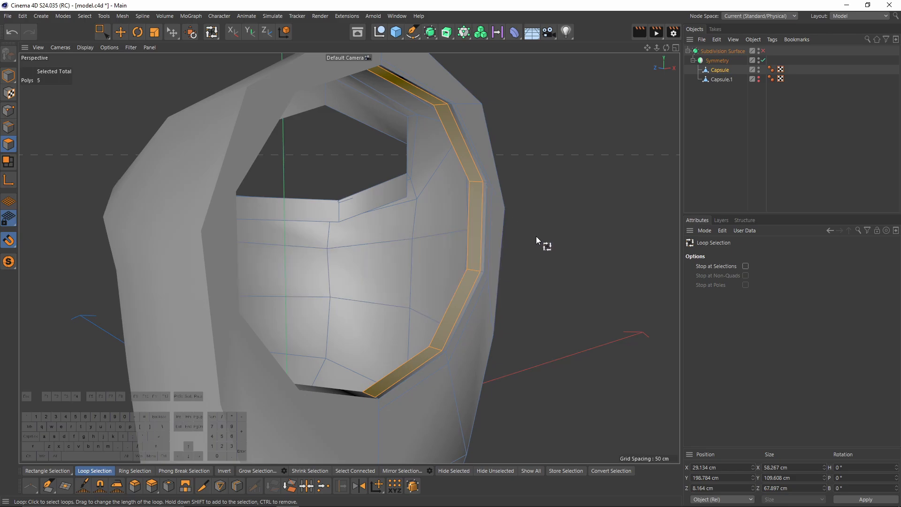
key(u)
key(y)
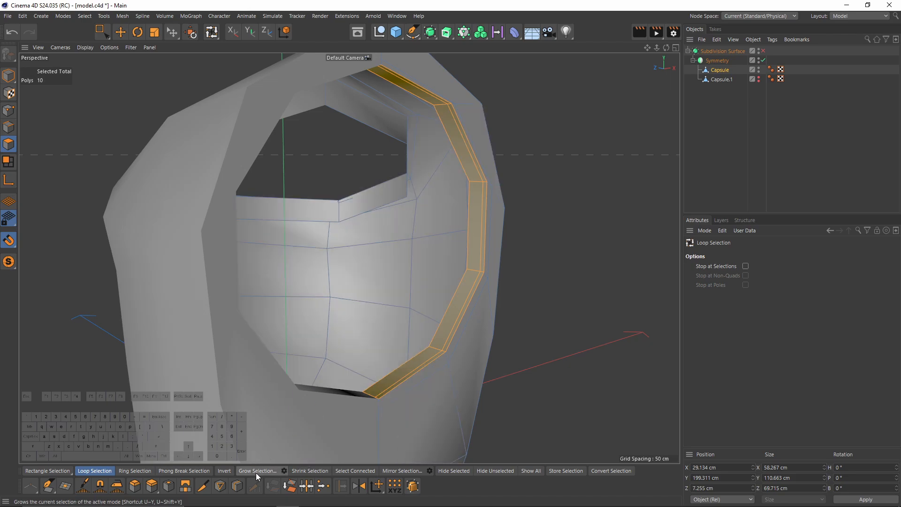
click(471, 252)
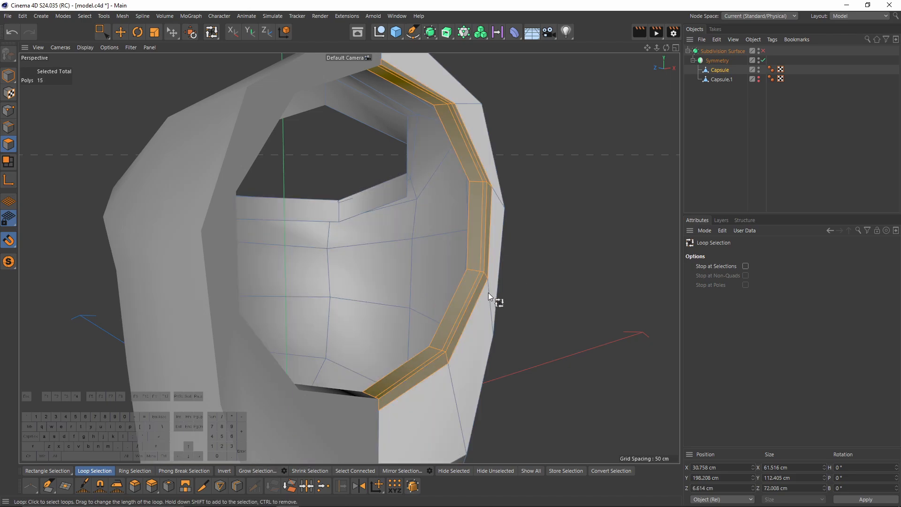
Step: Set the modeling axis X to -100 % and scale the selected rim rings slightly larger about the opening's centre
key(t)
alt+drag(432, 275, 373, 281)
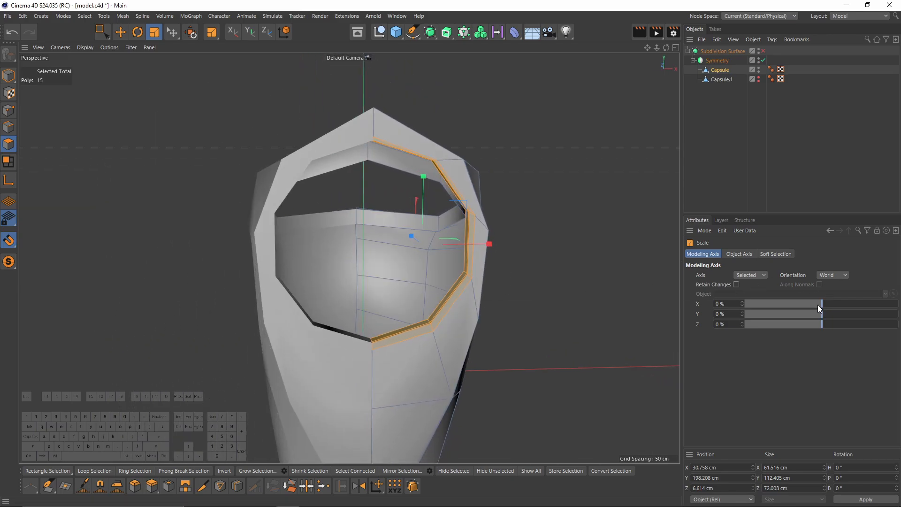
drag(809, 305, 719, 307)
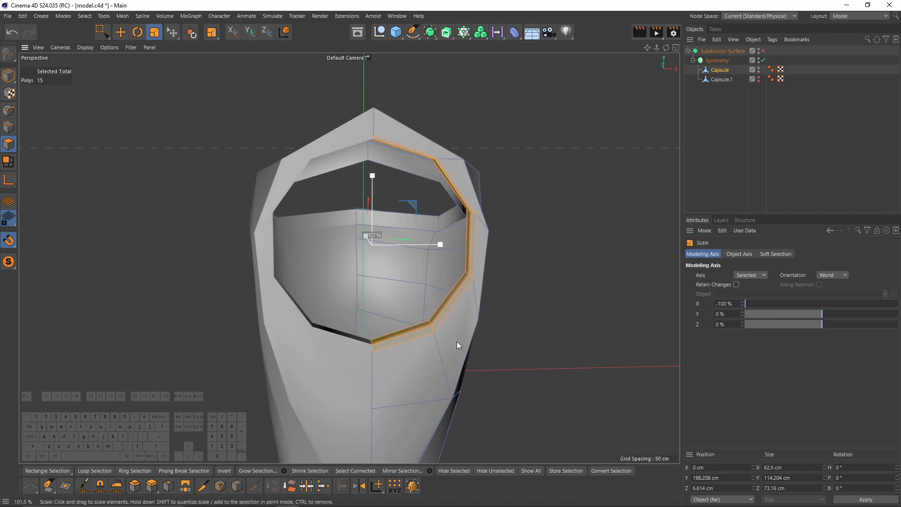
key(q)
alt+drag(459, 343, 398, 313)
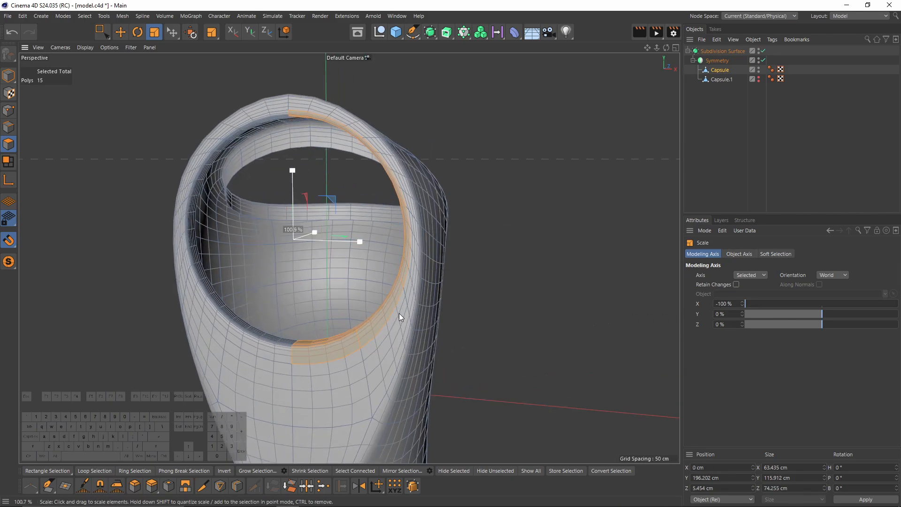
click(824, 143)
alt+drag(395, 175, 475, 157)
key(ctrl+z)
Step: Compare the smoothed, enlarged rim with the touchpad in the front reference, and turn the smoothing off
middle_click(475, 157)
middle_click(483, 370)
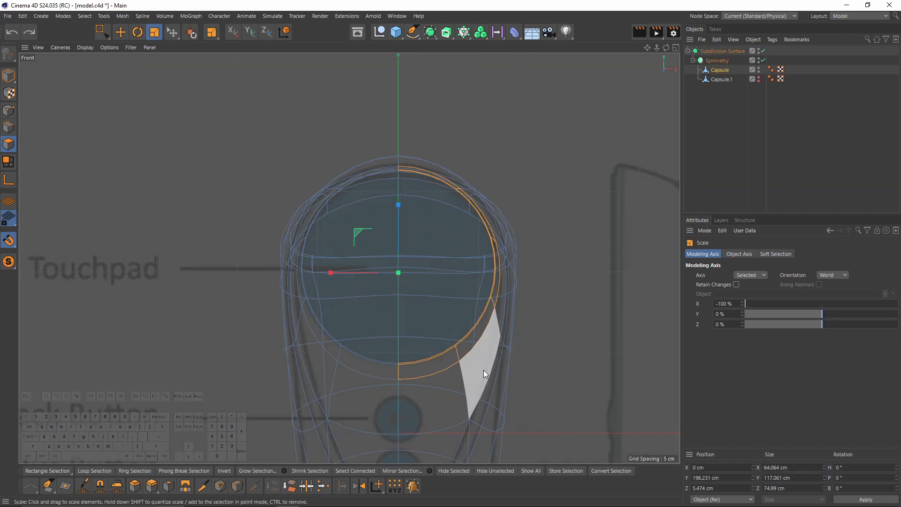
alt+middle_drag(484, 369, 479, 264)
key(q)
middle_click(399, 284)
middle_click(328, 234)
Step: In point mode, move the two close points on the side edge beside the touchpad opening slightly upward and outward
alt+drag(436, 197, 456, 248)
alt+right_drag(456, 247, 497, 229)
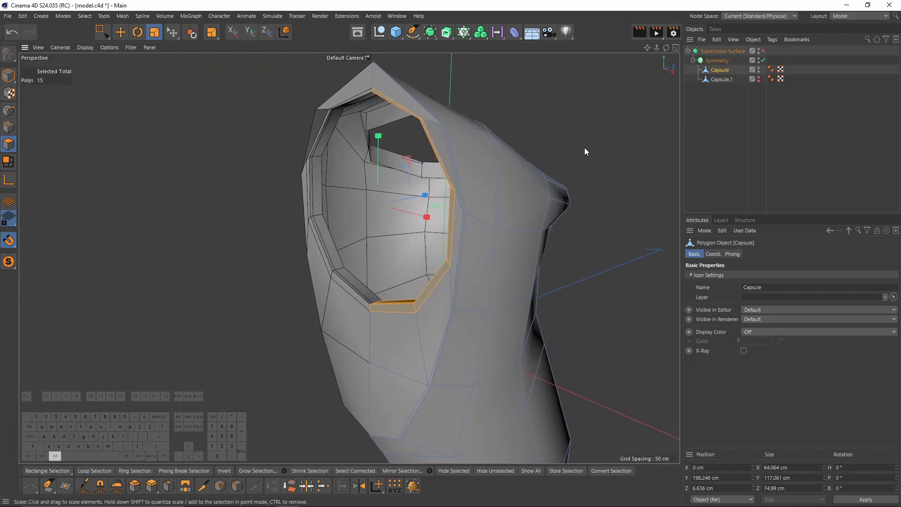
scroll(516, 150, up, 3)
click(9, 110)
key(0)
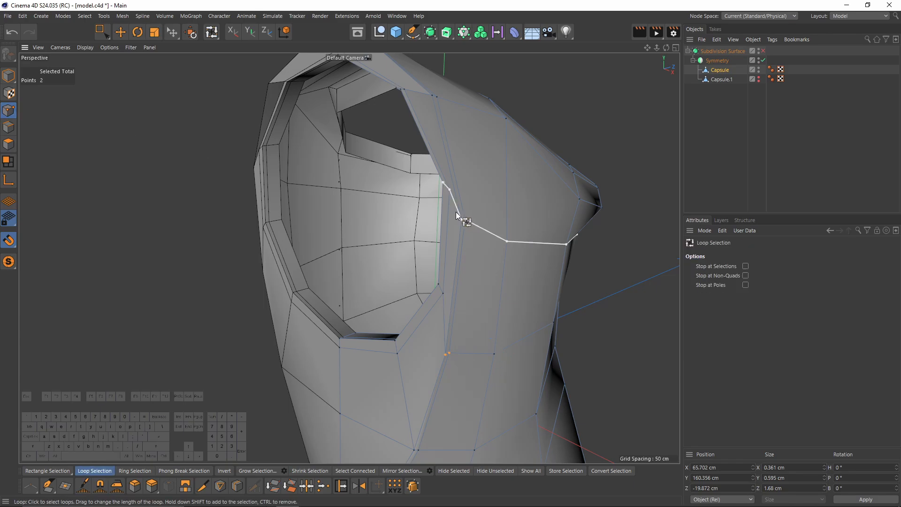
drag(455, 212, 514, 207)
scroll(472, 216, up, 1)
drag(465, 171, 334, 249)
key(e)
click(343, 243)
drag(344, 211, 345, 190)
alt+drag(350, 214, 401, 212)
alt+drag(388, 258, 373, 182)
alt+drag(349, 258, 364, 277)
key(space)
alt+drag(446, 244, 475, 230)
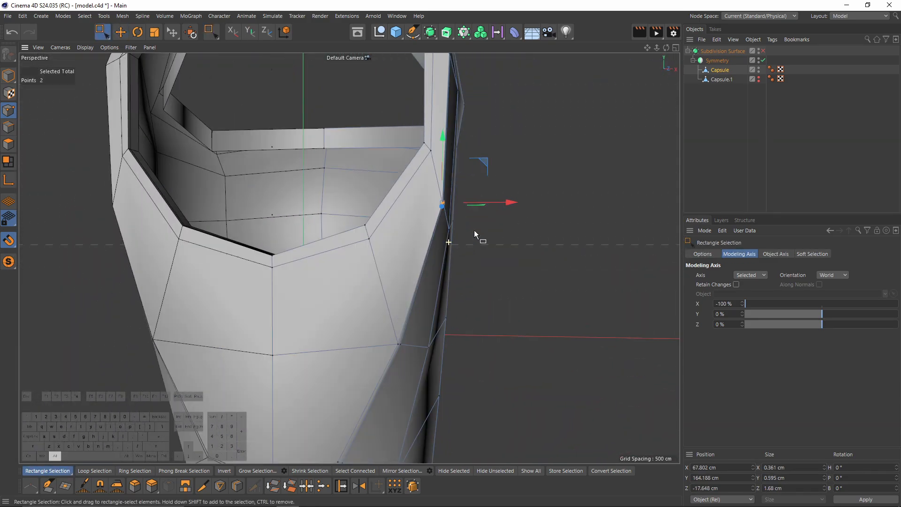
Step: In the front view, inset the front polygon over the lower round button with Extrude Inner at an 8.8 cm offset
scroll(475, 231, down, 3)
alt+drag(392, 247, 420, 238)
key(Return)
key(Return)
middle_click(381, 339)
middle_click(381, 338)
scroll(399, 348, up, 2)
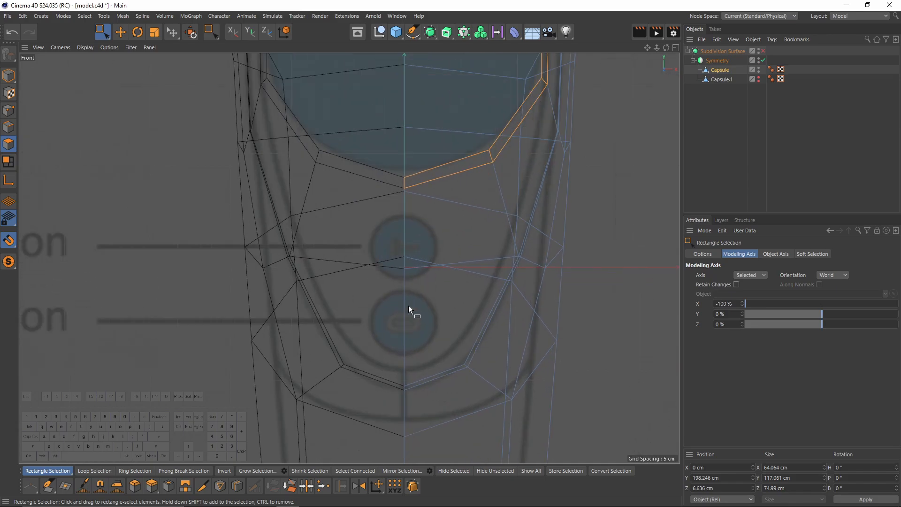
click(408, 317)
key(e)
middle_click(415, 361)
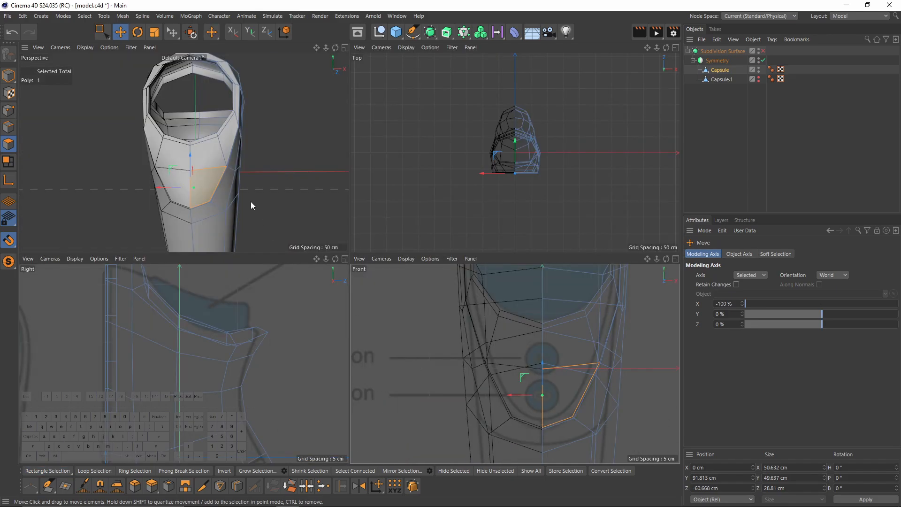
middle_click(558, 395)
scroll(440, 310, up, 2)
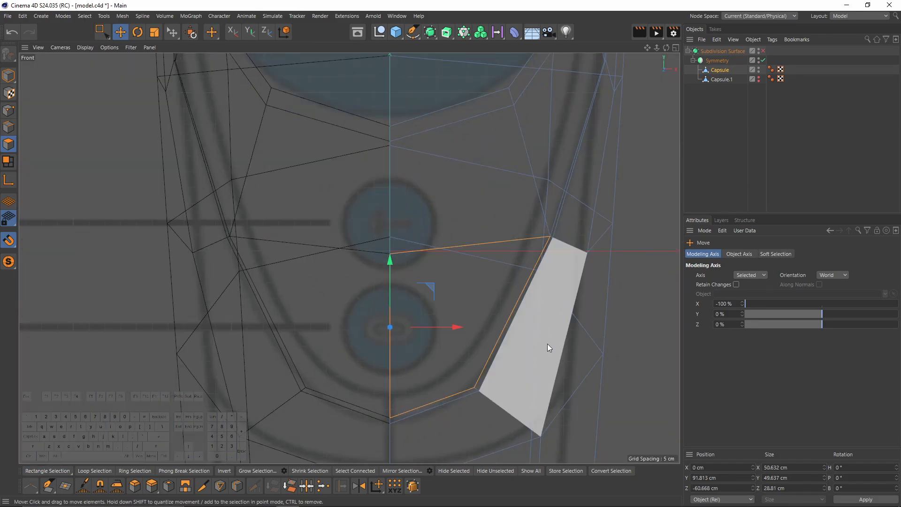
key(m)
key(w)
alt+middle_drag(507, 361, 496, 309)
drag(565, 301, 474, 300)
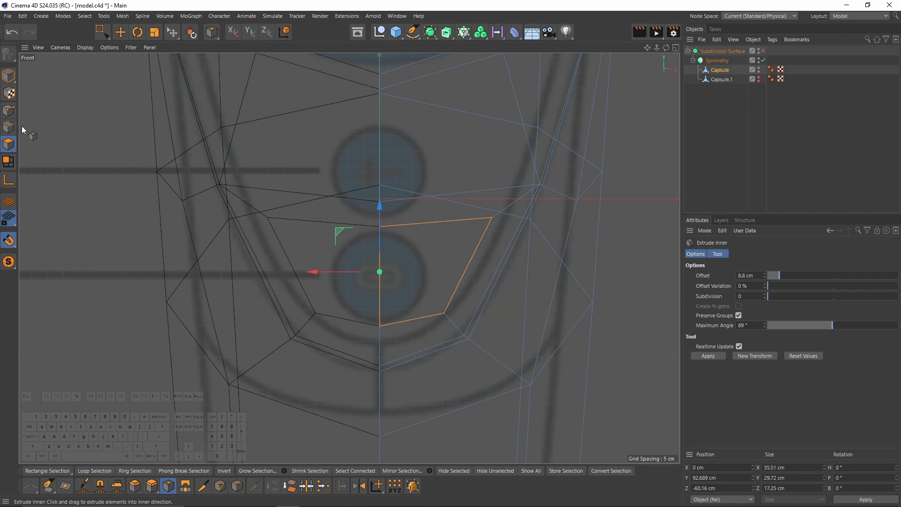
Step: Slide the inset's points to form a hexagon around the lower round button in the reference
click(9, 110)
key(m)
key(o)
drag(443, 313, 416, 295)
scroll(436, 309, up, 2)
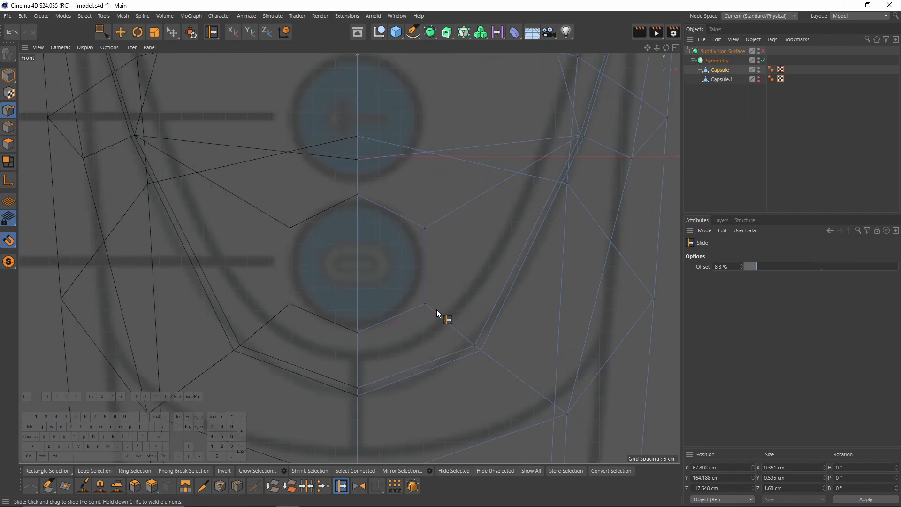
Step: Select the two front polygons between the touchpad opening and the lower button's hexagon
alt+scroll(410, 188, down, 3)
alt+middle_drag(403, 198, 355, 229)
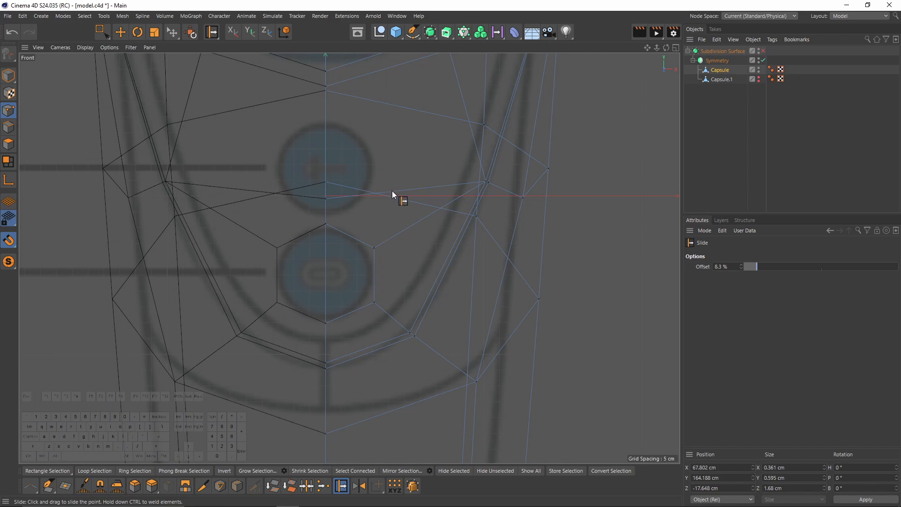
alt+middle_drag(392, 190, 406, 234)
click(10, 144)
middle_click(341, 210)
middle_click(186, 140)
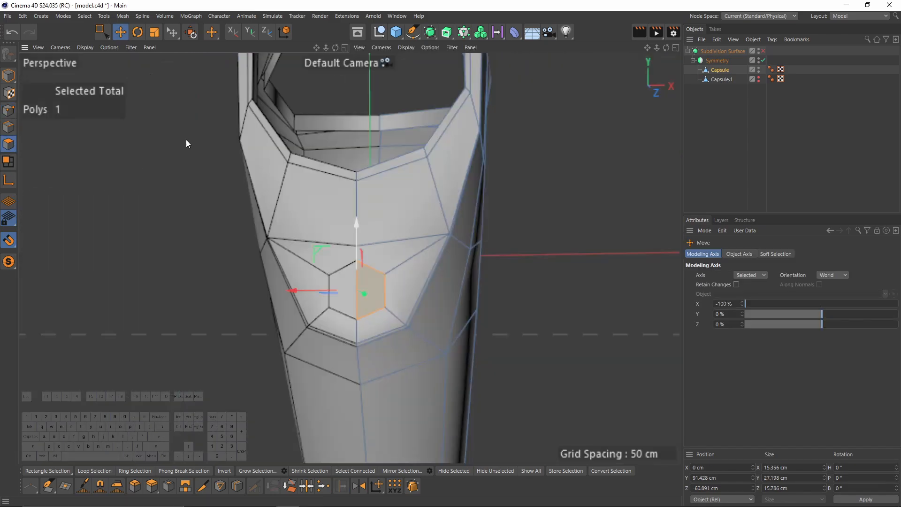
alt+drag(385, 249, 390, 235)
click(389, 232)
shift+click(381, 247)
alt+middle_drag(432, 247, 444, 272)
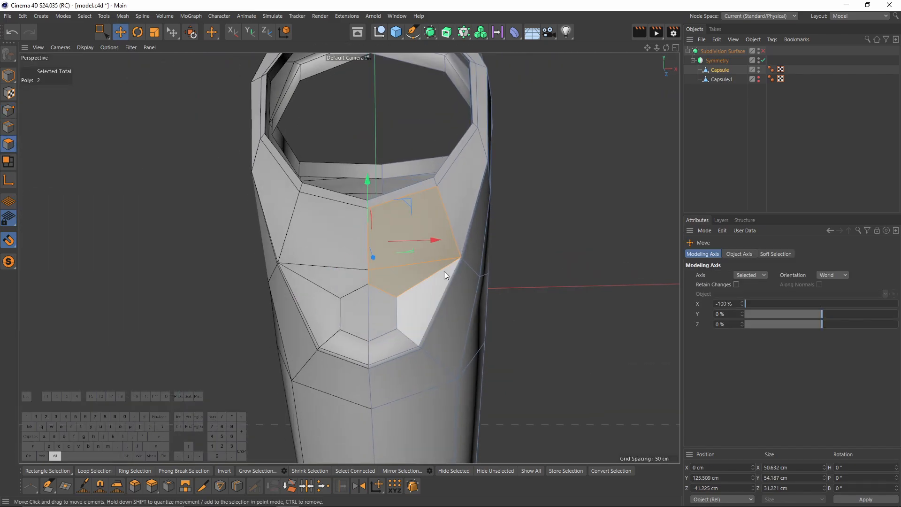
Step: Slide the front centre-line point above the hexagonal button outline upward along its edge
alt+drag(443, 271, 432, 287)
click(9, 110)
key(m)
key(o)
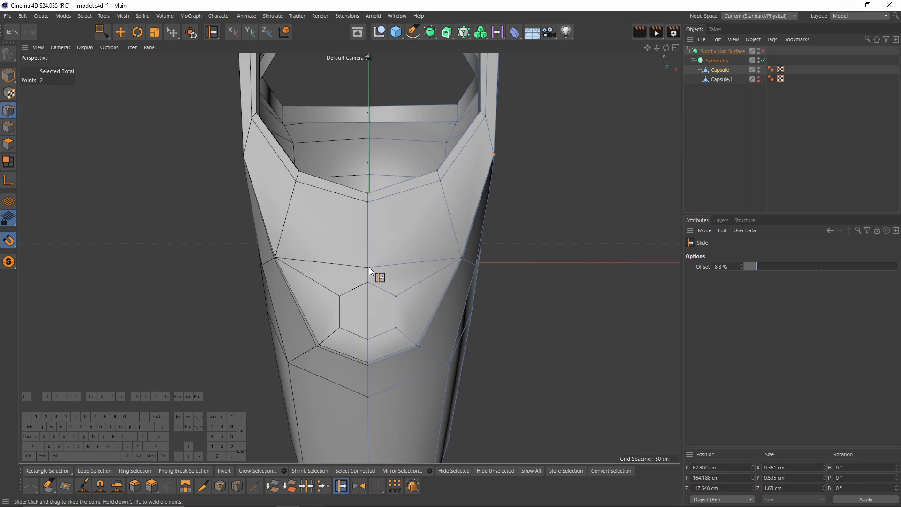
Step: Inset the two selected front polygons around the upper button, working against the reference in the front view
click(13, 140)
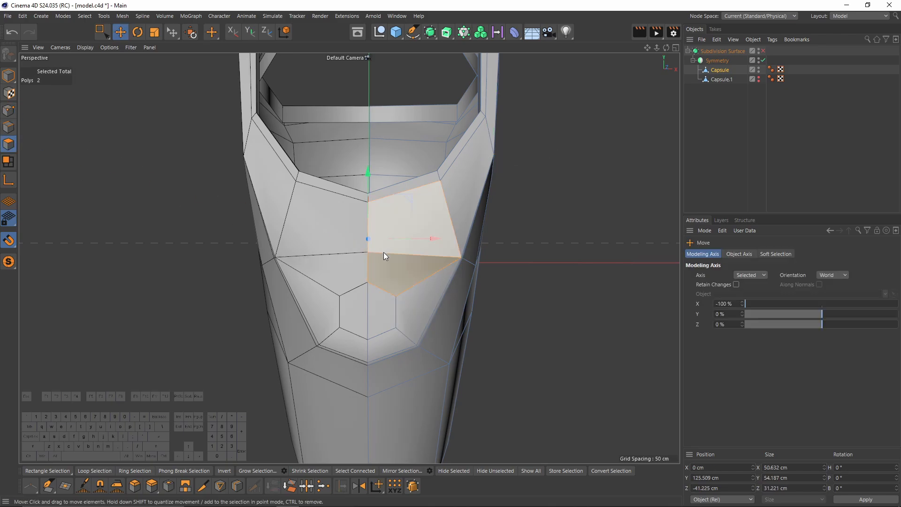
middle_click(385, 253)
middle_click(528, 367)
alt+middle_drag(428, 243, 463, 277)
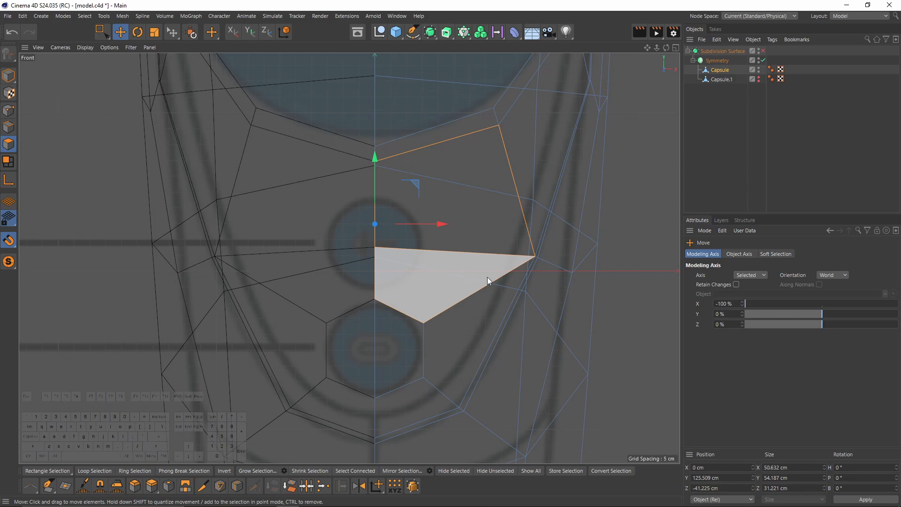
key(i)
drag(516, 345, 474, 342)
Step: Slide the inset outline points so they roughly surround the upper button circle in the reference
click(9, 111)
key(m)
key(o)
drag(456, 285, 473, 202)
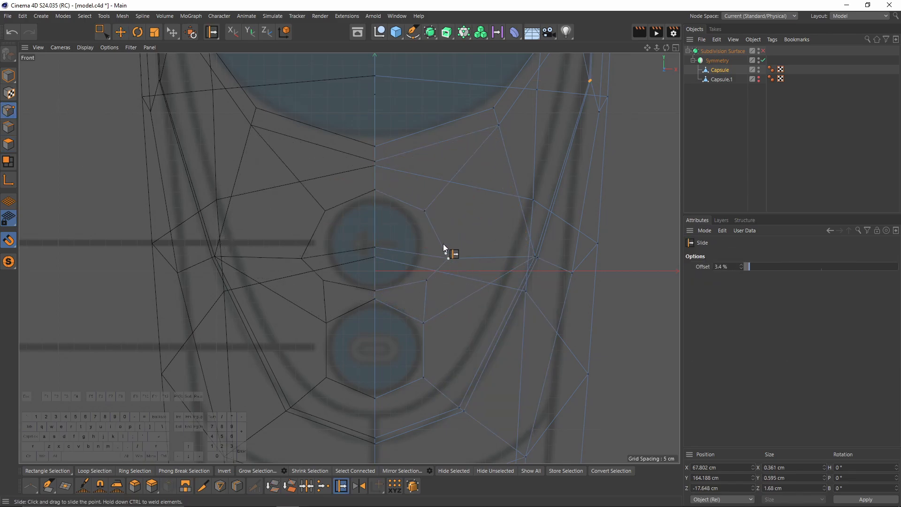
drag(429, 271, 435, 241)
Step: Select the five outline points of the upper button on the editable half of the capsule
scroll(374, 211, up, 3)
key(e)
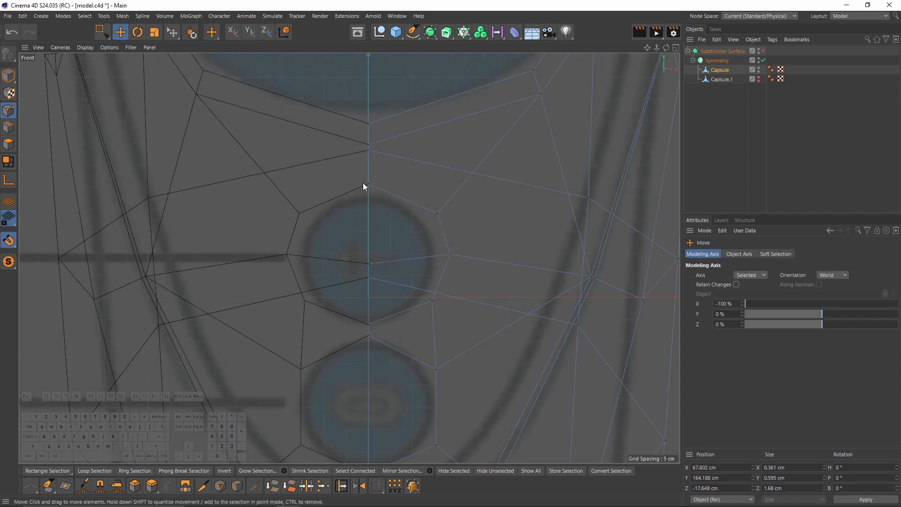
click(363, 183)
key(0)
shift+click(437, 213)
shift+click(448, 254)
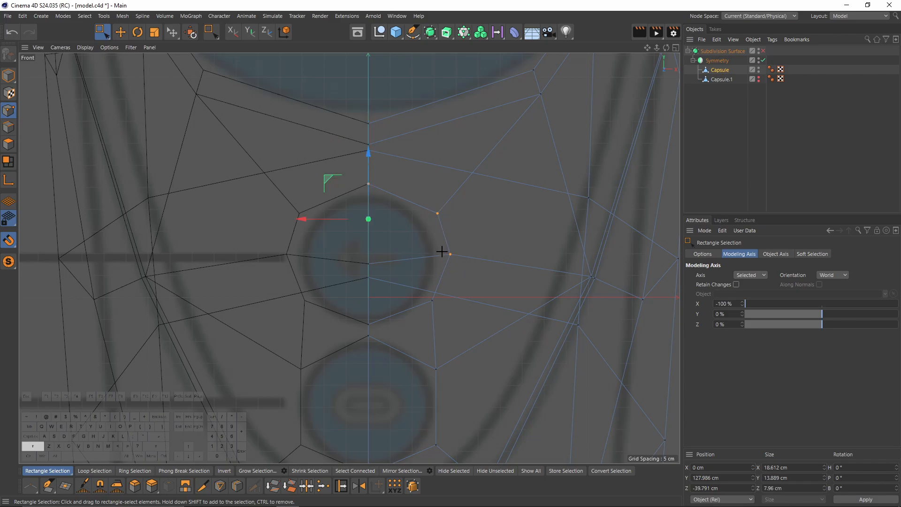
shift+click(432, 300)
shift+click(369, 323)
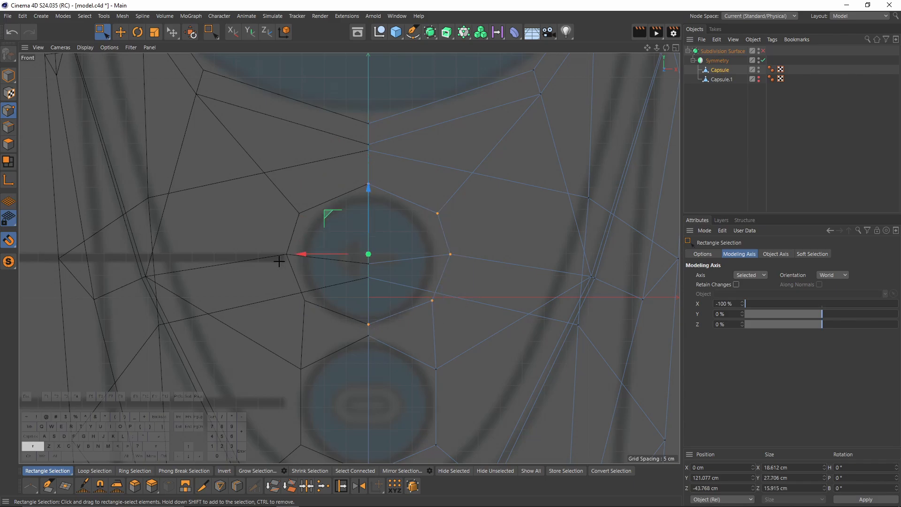
Step: Add a disc primitive with +Z orientation and 6 rotation segments
alt+middle_drag(343, 325, 350, 258)
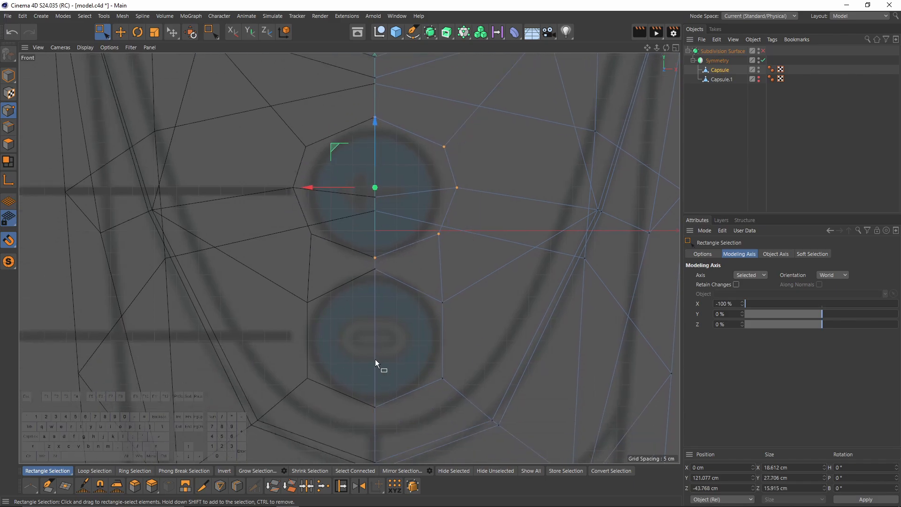
scroll(397, 319, down, 3)
alt+middle_drag(415, 320, 358, 309)
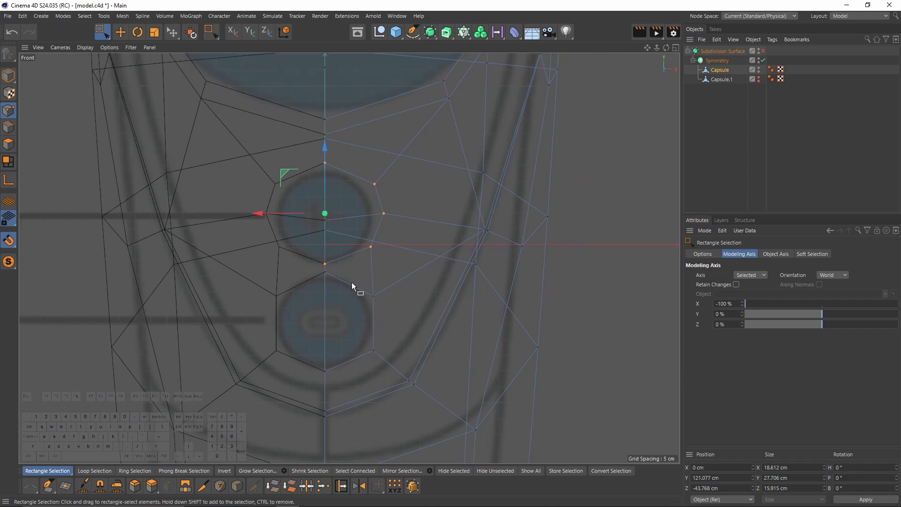
scroll(396, 283, down, 2)
alt+middle_drag(396, 283, 331, 274)
click(396, 31)
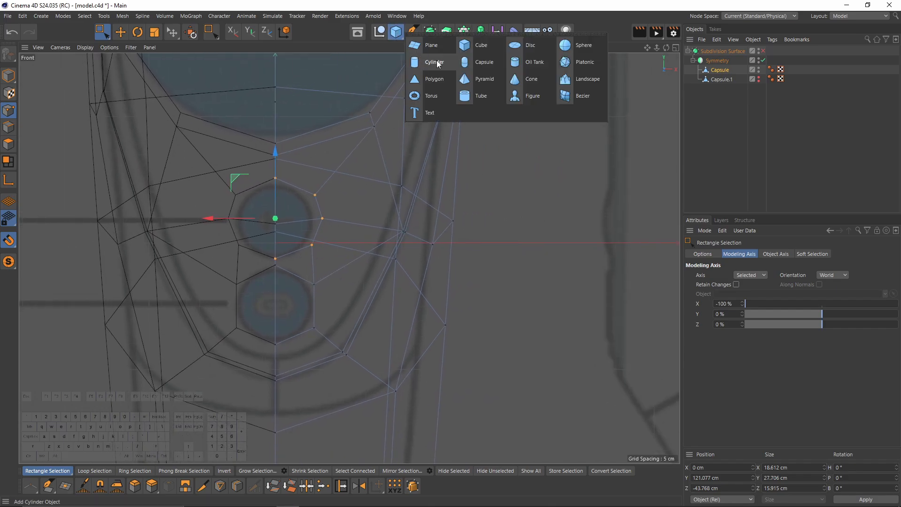
click(520, 45)
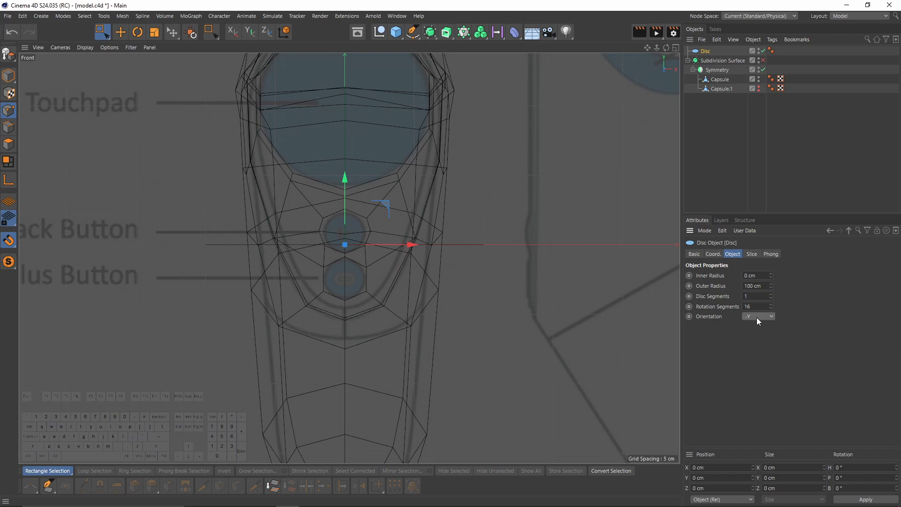
scroll(756, 317, down, 1)
scroll(756, 317, up, 1)
scroll(756, 318, down, 1)
key(Return)
Step: Move the disc onto the lower button at about -24 cm in Y and scale its outer radius to about 16.6 cm
scroll(341, 212, up, 3)
drag(349, 210, 355, 263)
key(t)
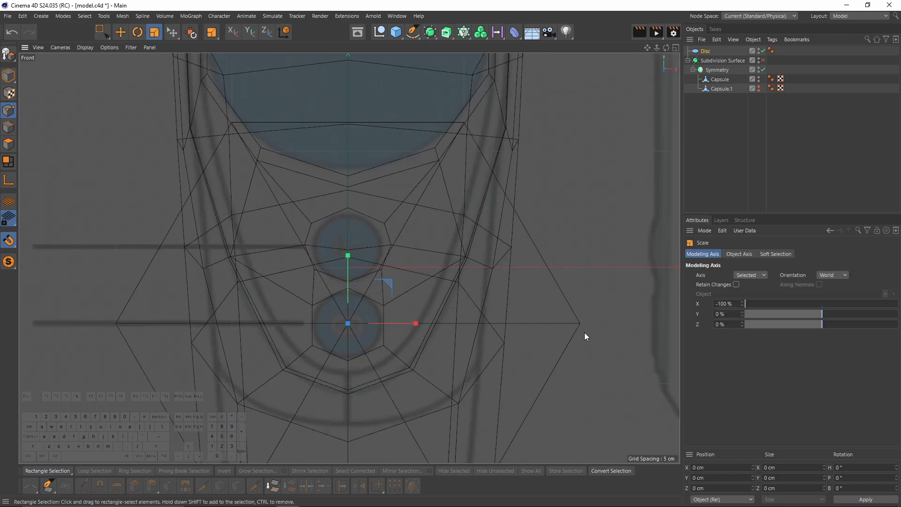
drag(584, 332, 234, 388)
scroll(341, 351, up, 4)
Step: Set the disc's bank rotation to 30° so it matches the lower button outline
click(705, 51)
click(713, 254)
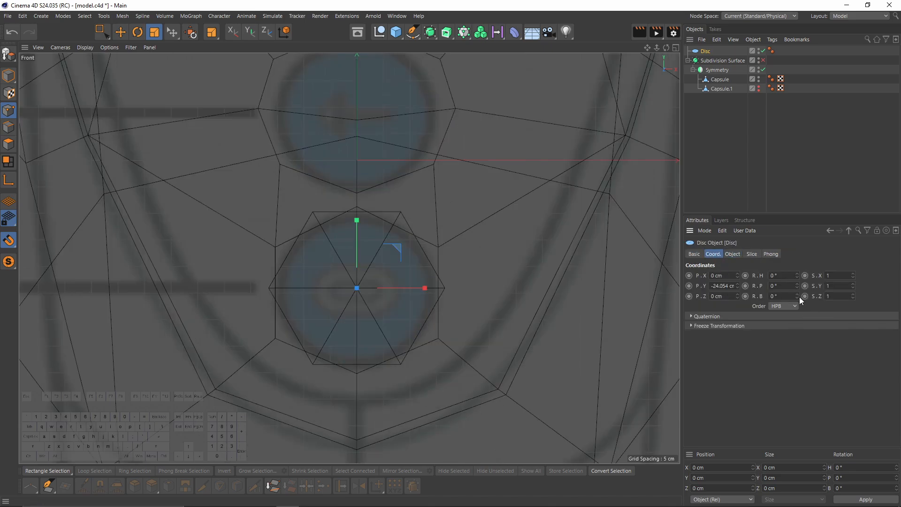
drag(799, 297, 798, 294)
Step: Snap the capsule's top point of the lower button outline onto the disc's top vertex
alt+middle_drag(410, 254, 438, 233)
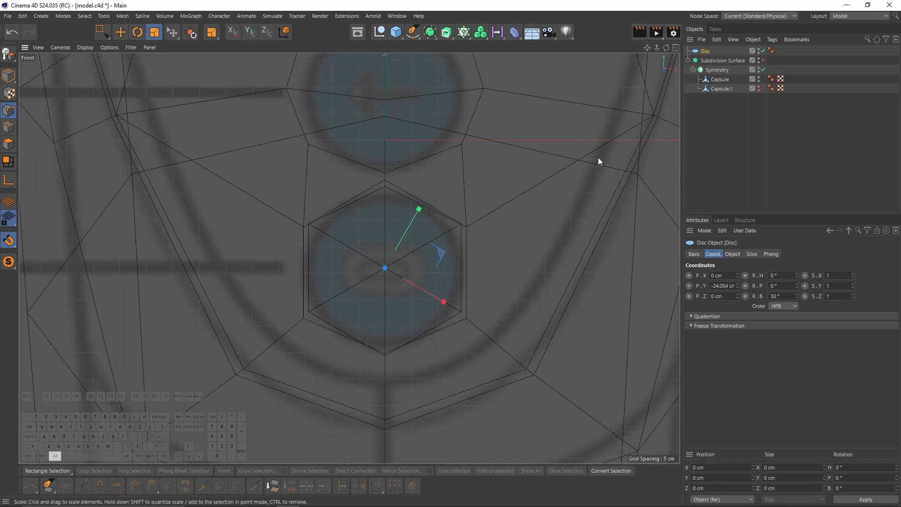
click(719, 80)
scroll(403, 181, up, 3)
key(space)
click(378, 191)
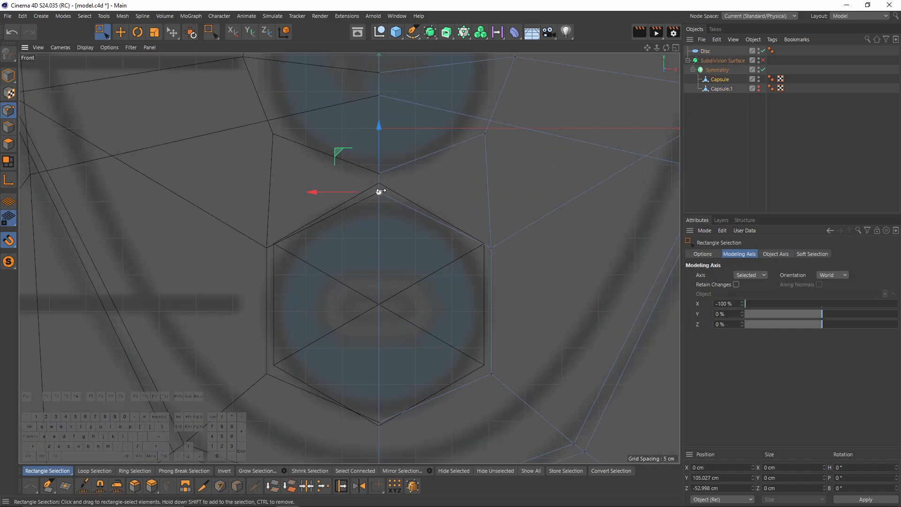
scroll(378, 189, up, 3)
drag(380, 149, 378, 132)
Step: Snap the two side points and the bottom point of the lower button outline onto the matching disc vertices
alt+middle_drag(532, 271, 461, 199)
click(461, 199)
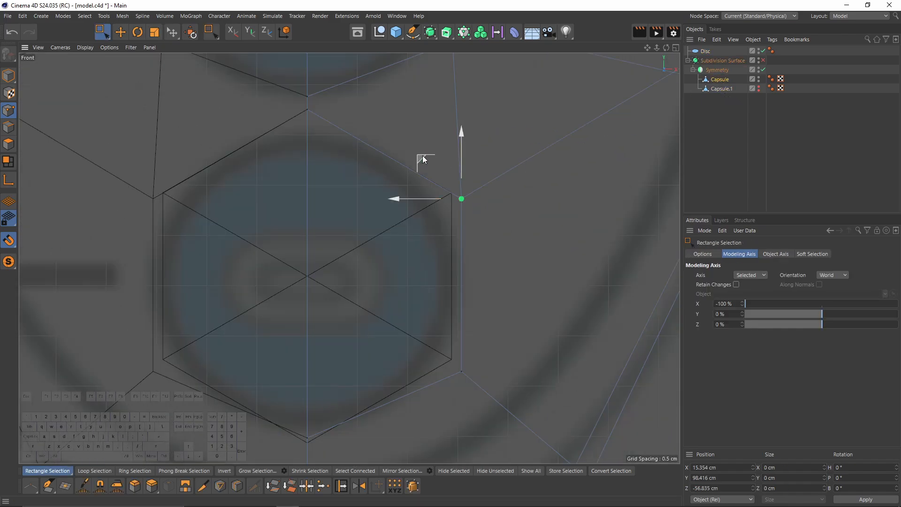
drag(424, 156, 421, 162)
click(461, 372)
drag(422, 334, 412, 326)
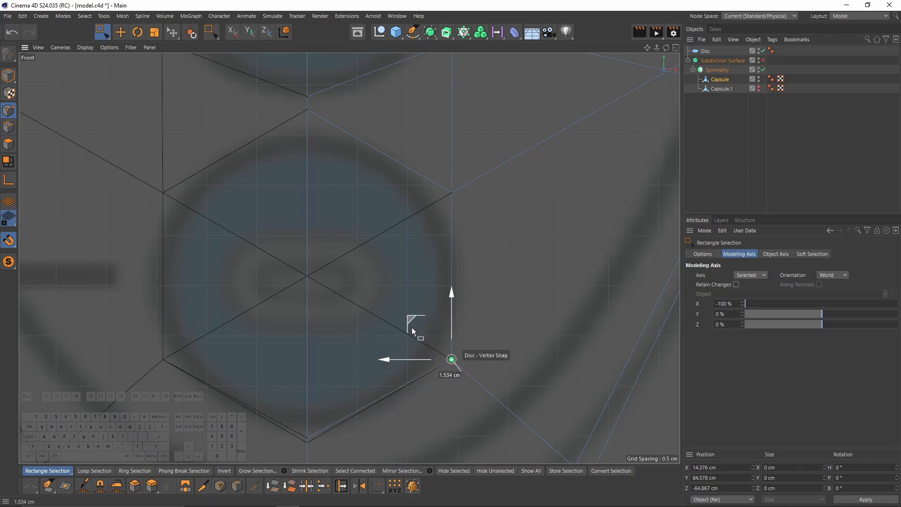
alt+middle_drag(412, 328, 441, 238)
mouse_move(329, 308)
mouse_down()
mouse_move(344, 357)
mouse_move(335, 302)
mouse_up()
Step: Set the disc's rotation segments to 8 and its bank rotation to 0°
scroll(335, 303, down, 5)
alt+middle_drag(348, 258, 369, 318)
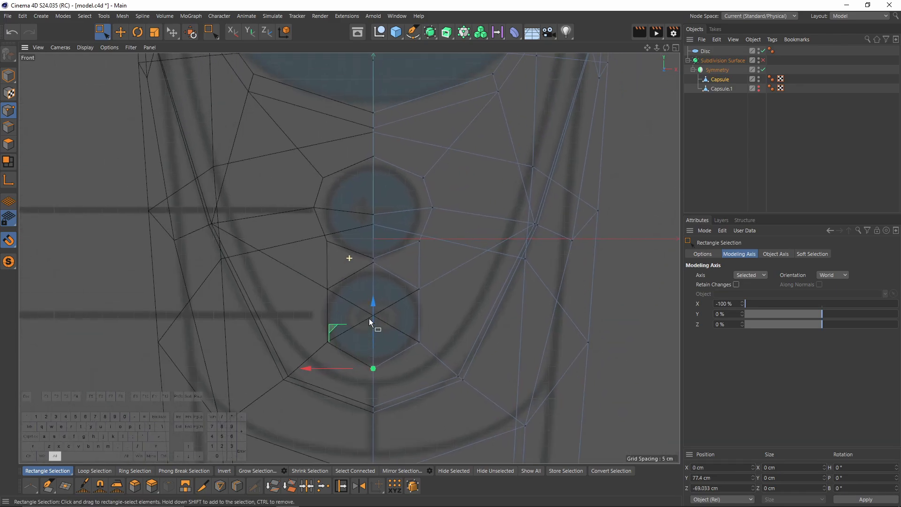
click(706, 54)
key(e)
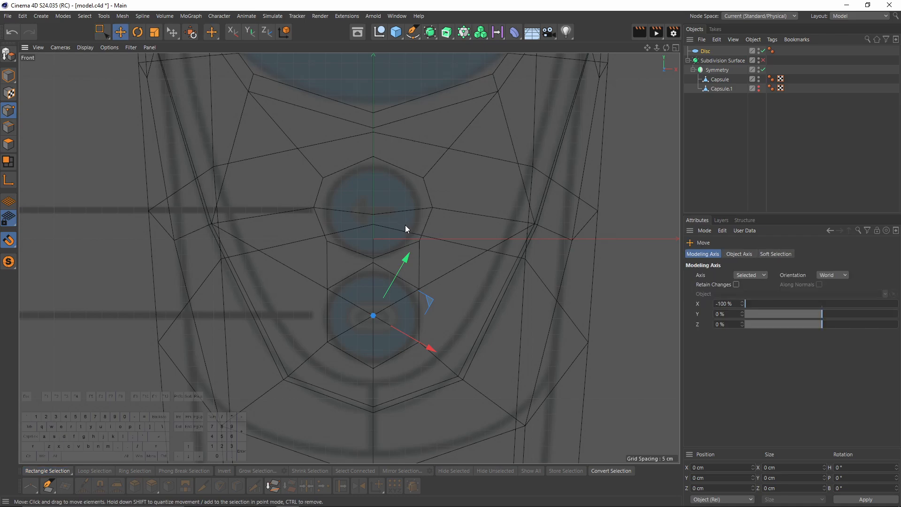
click(697, 51)
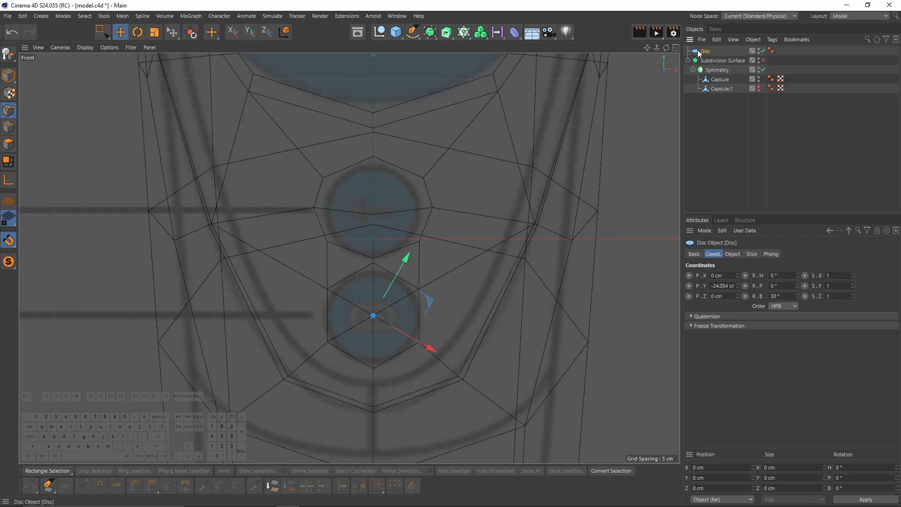
click(735, 254)
double_click(751, 306)
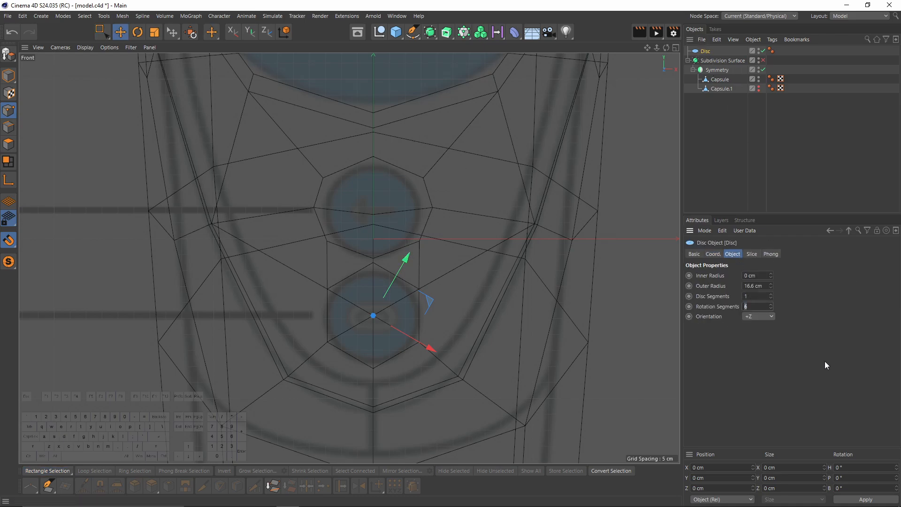
text(8)
key(Return)
click(714, 253)
double_click(777, 296)
text(0)
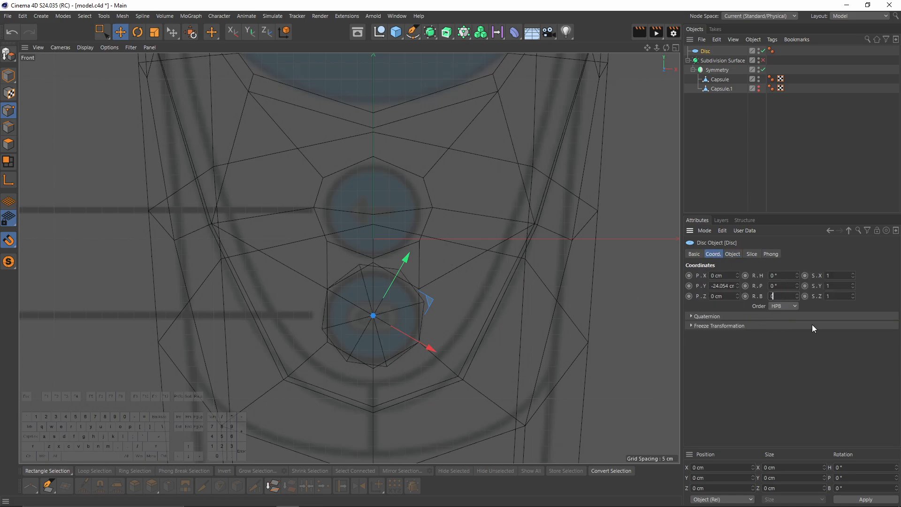
key(Return)
Step: Move the disc up onto the upper button, to about 9.8 cm in Y
drag(372, 260, 379, 160)
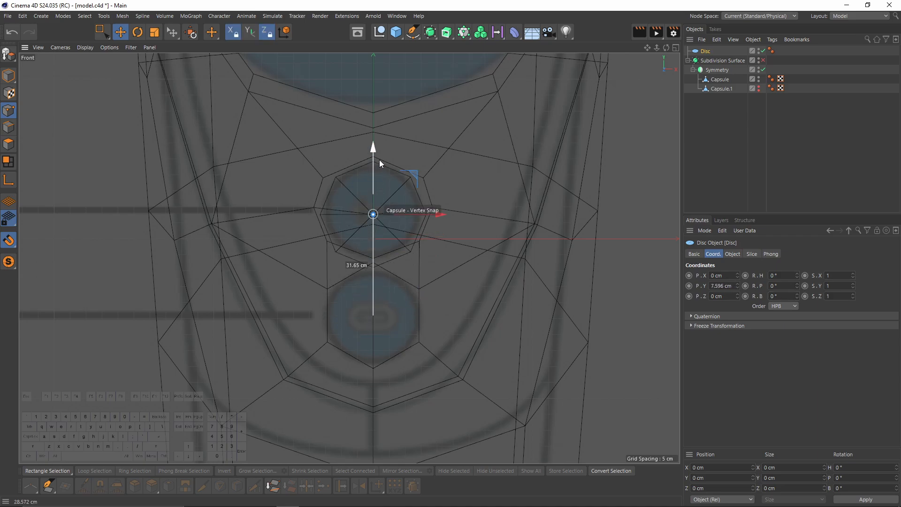
scroll(378, 185, up, 5)
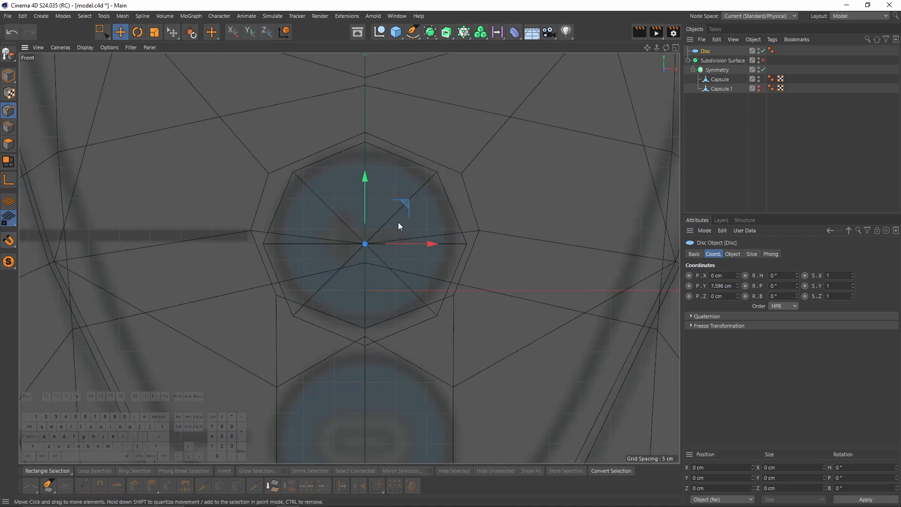
drag(367, 209, 366, 198)
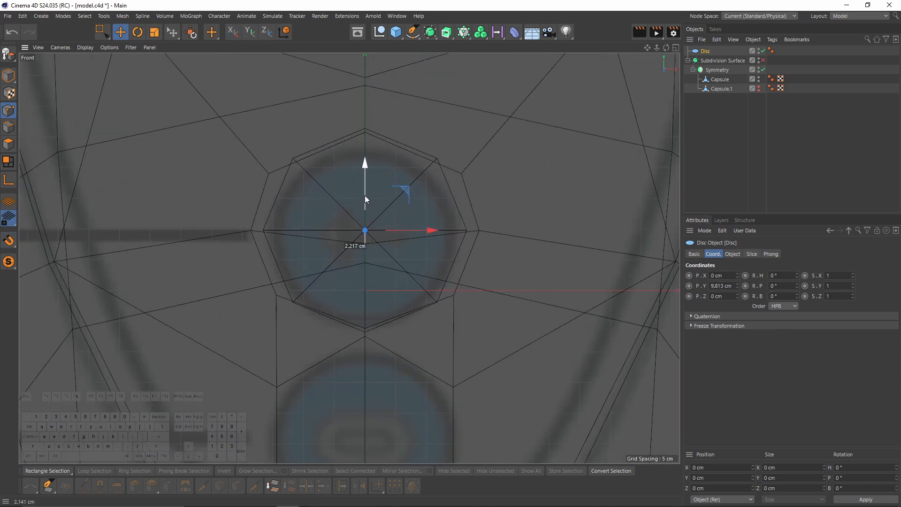
Step: Turn snapping on and snap the capsule's top point of the upper button outline onto the disc's top vertex
click(720, 80)
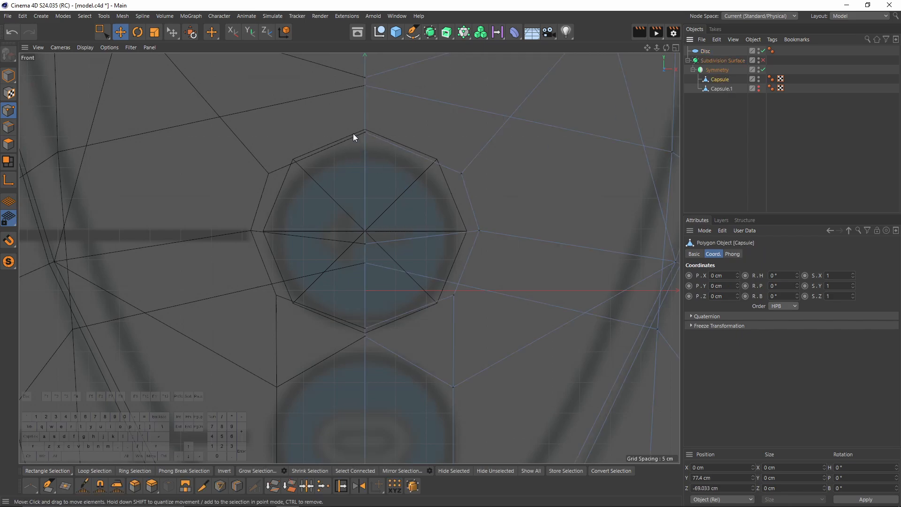
key(space)
click(9, 240)
click(365, 131)
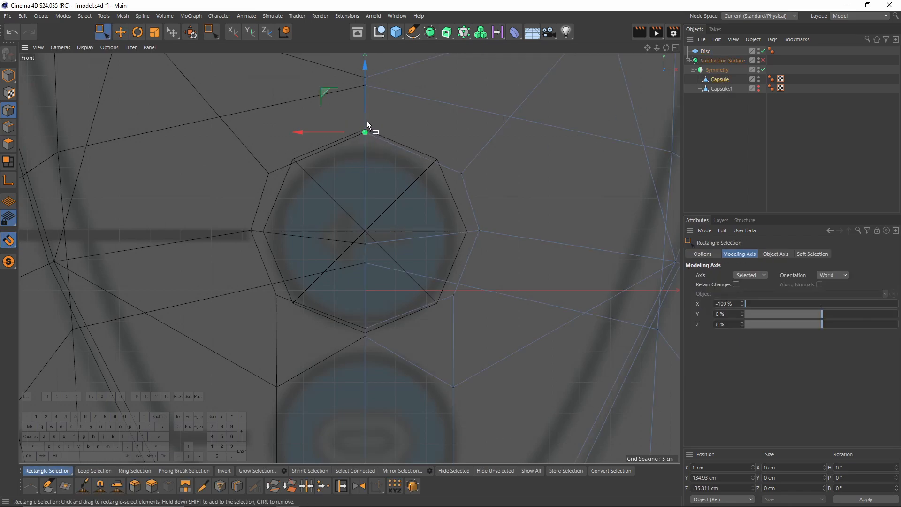
alt+middle_drag(340, 109, 328, 152)
drag(316, 137, 317, 134)
Step: Snap the three side points and the bottom point of the upper button outline onto the disc's vertices
click(451, 218)
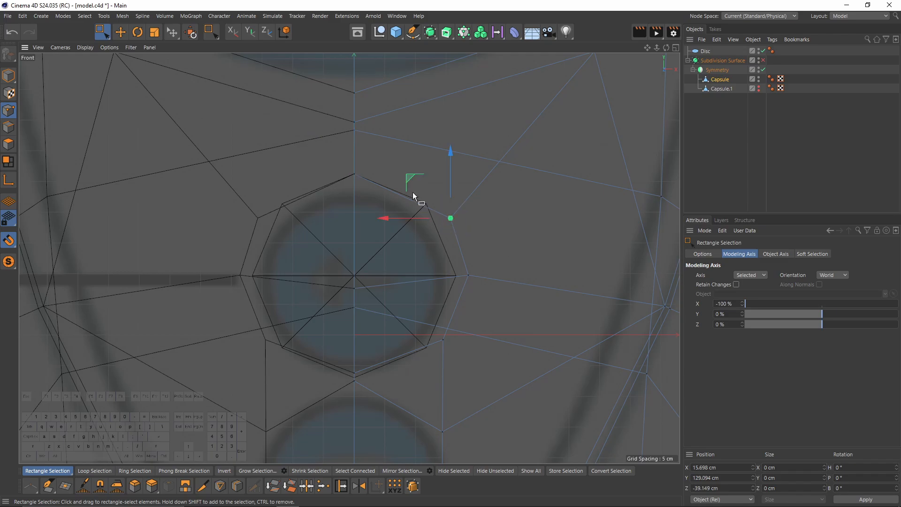
drag(408, 179, 383, 164)
click(468, 275)
drag(427, 234, 414, 235)
click(442, 340)
scroll(351, 389, up, 5)
drag(401, 301, 361, 331)
click(360, 368)
Step: Delete the helper disc and switch to polygon editing
middle_click(358, 291)
middle_click(347, 241)
alt+drag(347, 241, 359, 242)
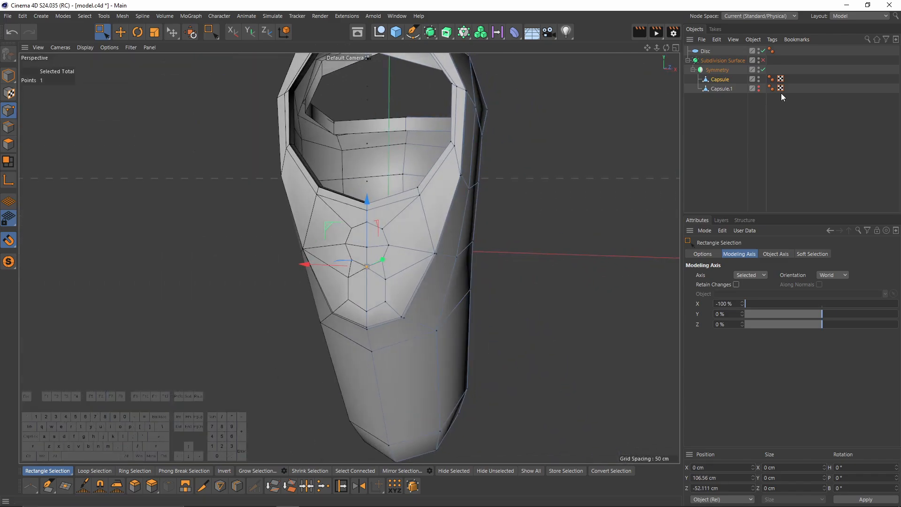
click(705, 50)
key(Delete)
click(9, 144)
middle_click(269, 323)
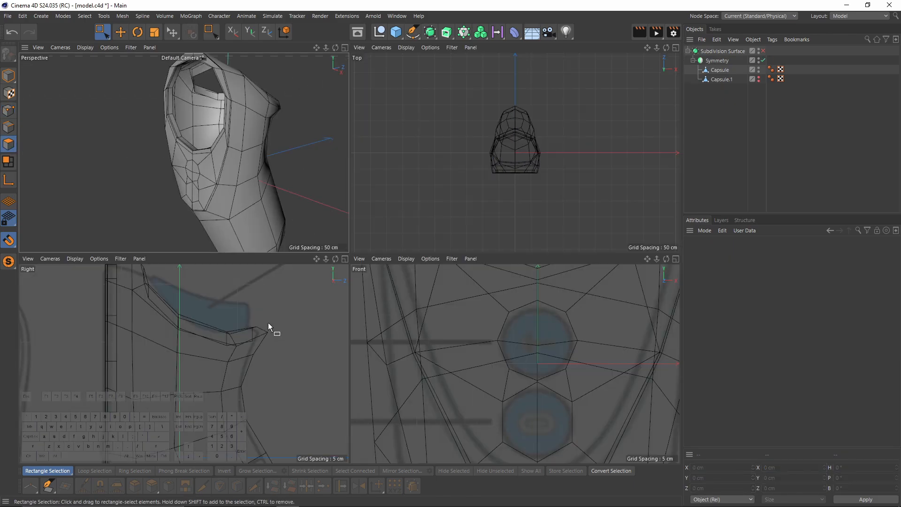
middle_click(268, 322)
scroll(326, 196, up, 3)
middle_click(325, 196)
middle_click(326, 196)
alt+drag(326, 196, 300, 207)
Step: Extrude the upper button's two polygons inward, and then the lower button's polygon, to form two recesses in the capsule
drag(103, 32, 140, 57)
click(720, 72)
key(e)
scroll(365, 302, up, 5)
click(395, 268)
shift+click(392, 300)
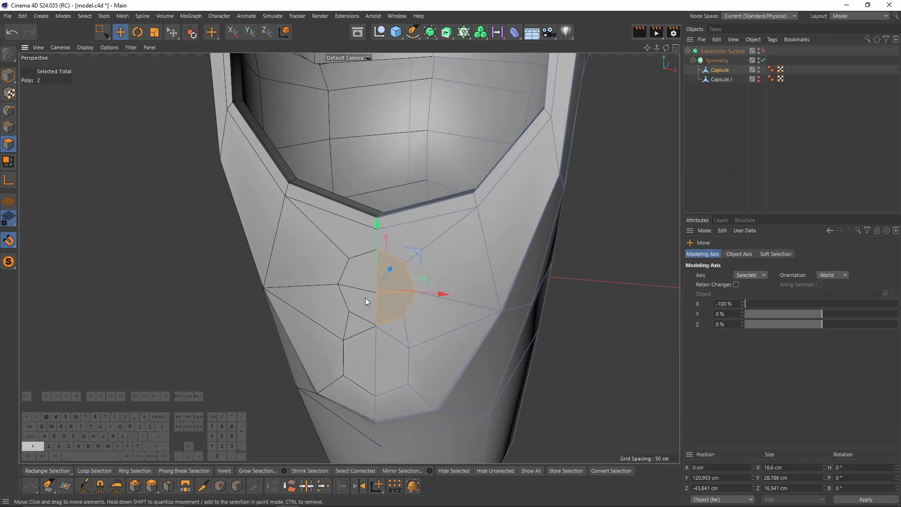
scroll(349, 356, up, 5)
alt+drag(412, 150, 394, 198)
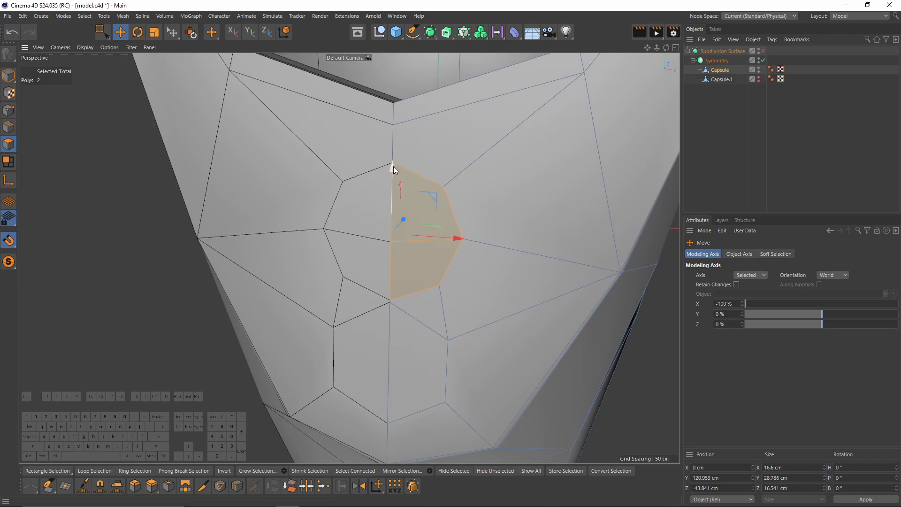
scroll(390, 319, up, 6)
alt+right_drag(432, 249, 310, 284)
drag(423, 140, 423, 117)
click(433, 288)
drag(421, 263, 419, 272)
Step: Split the three recessed button polygons into a separate object and remove them from the original capsule mesh
alt+drag(435, 235, 455, 242)
shift+click(458, 193)
shift+click(481, 241)
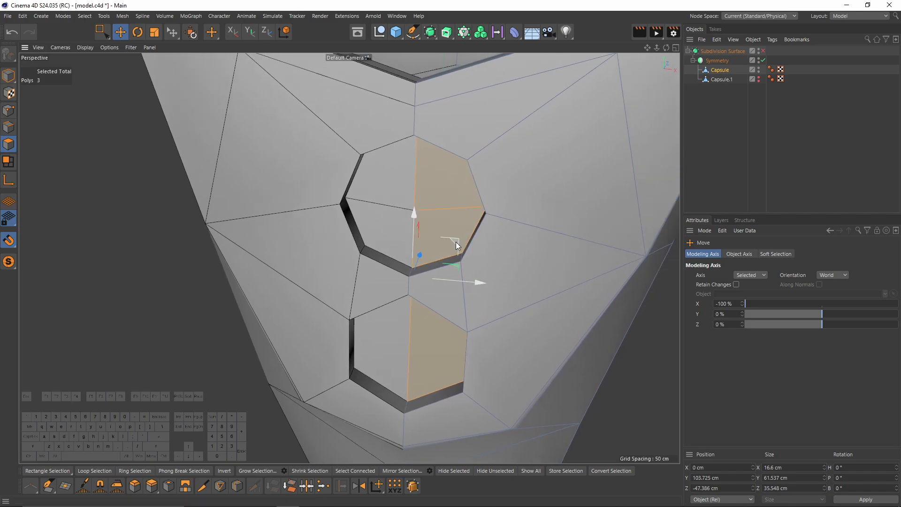
alt+drag(517, 264, 460, 272)
right_click(473, 256)
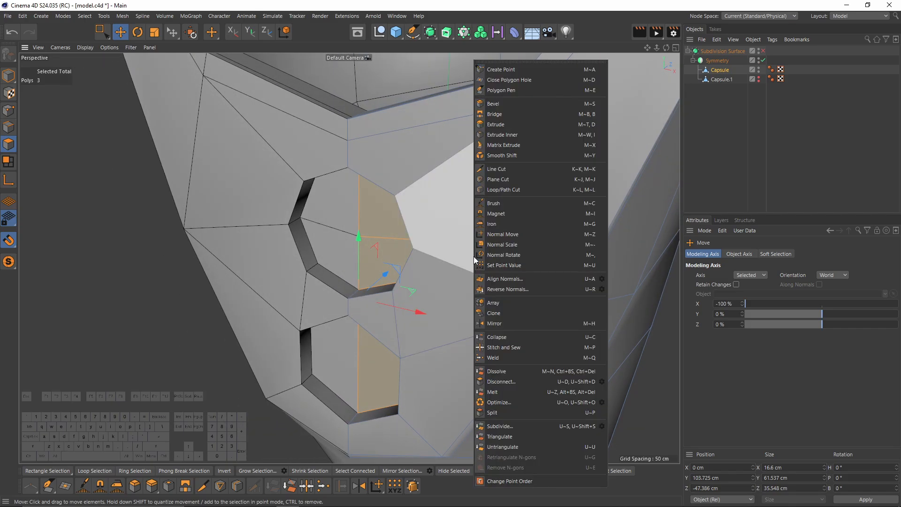
click(513, 410)
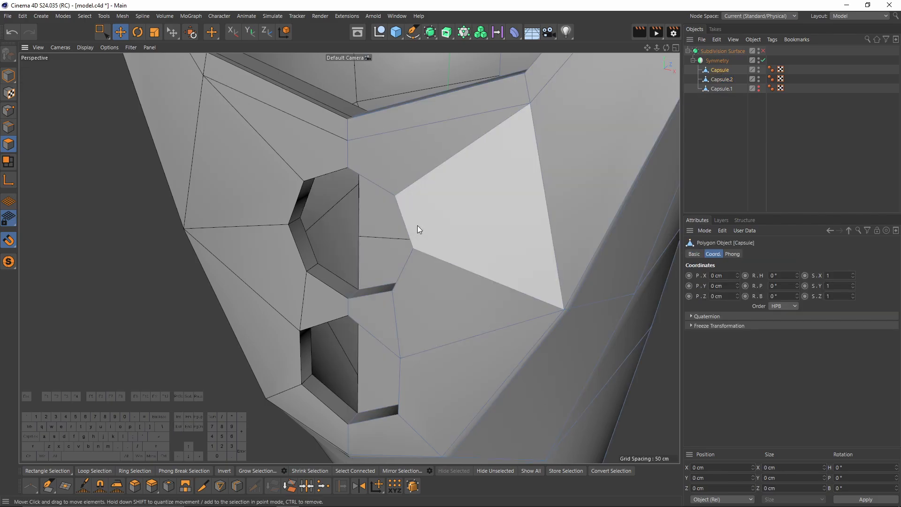
Step: Delete the selected button polygons from the capsule and hide the split-off button object
key(Delete)
alt+click(759, 80)
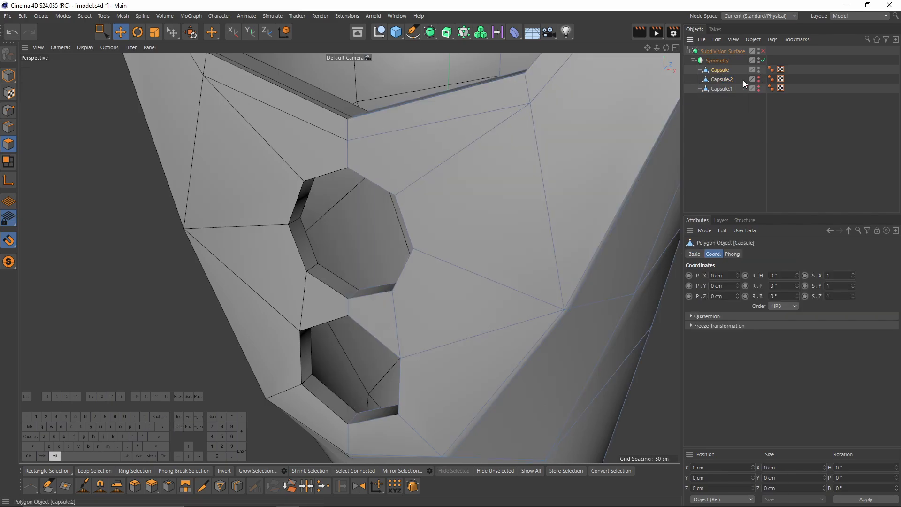
alt+drag(413, 187, 458, 144)
alt+middle_drag(457, 145, 457, 161)
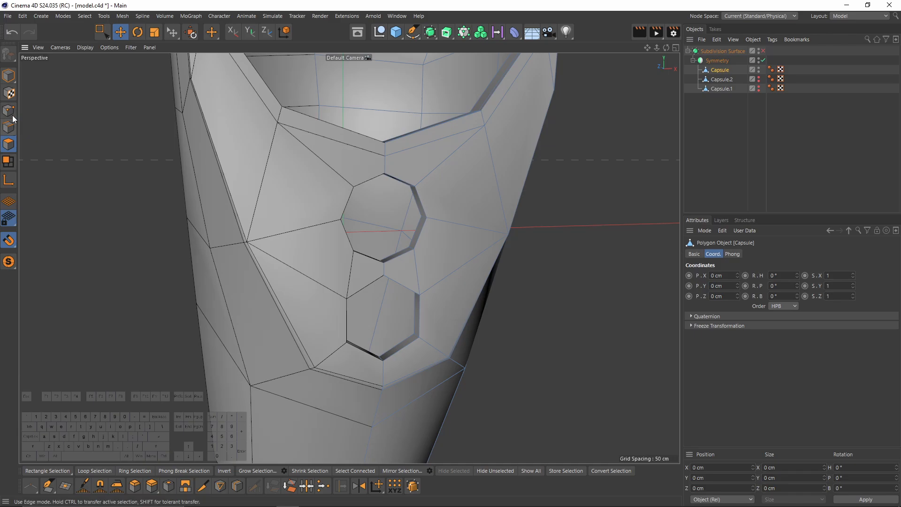
Step: Add an edge loop with Loop/Path Cut around the inner wall of the upper and the lower button recess
click(9, 128)
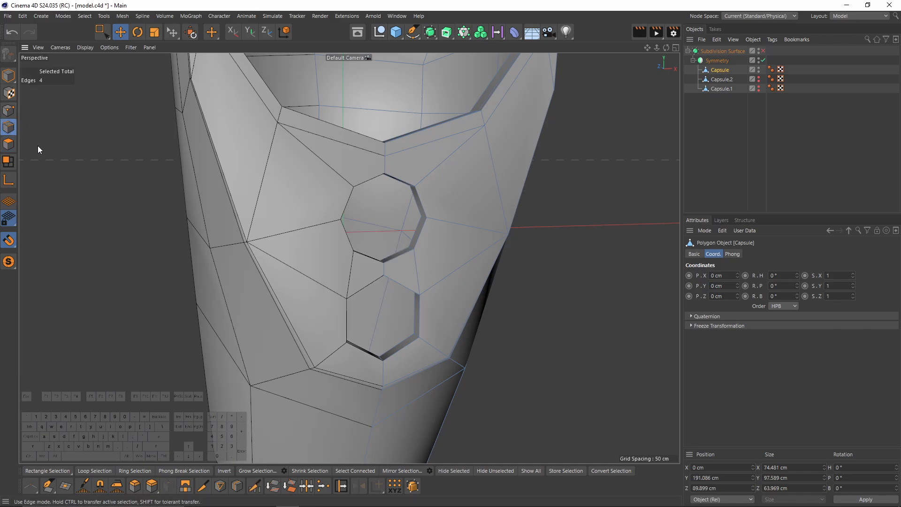
key(k)
key(l)
scroll(436, 226, up, 3)
alt+drag(429, 222, 412, 241)
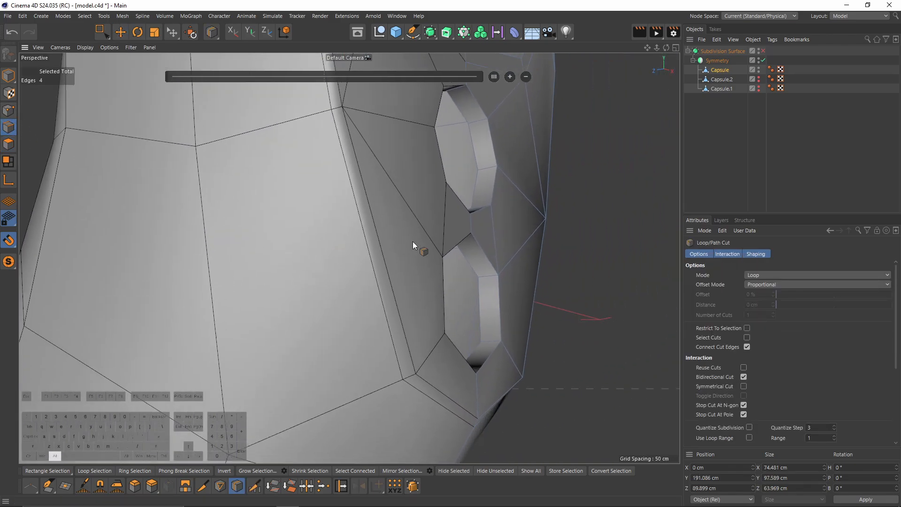
scroll(404, 254, up, 5)
click(395, 215)
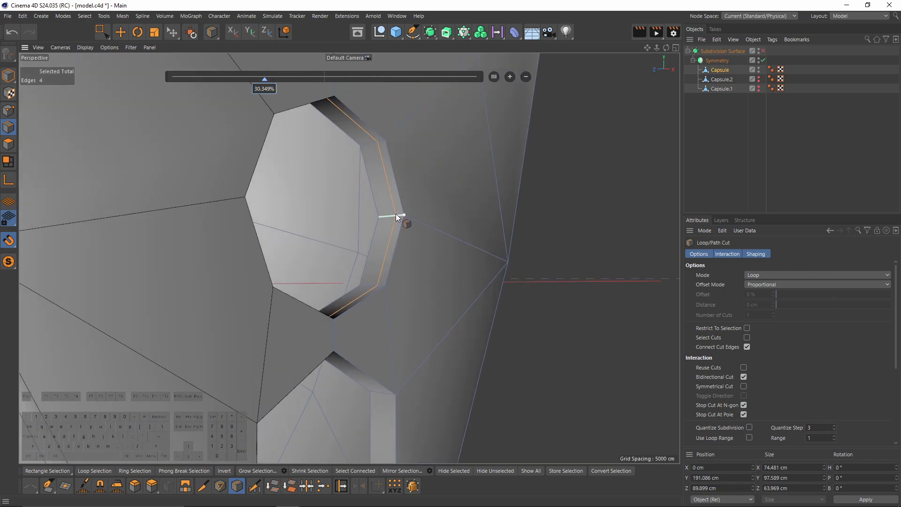
click(392, 131)
alt+middle_drag(412, 262, 448, 201)
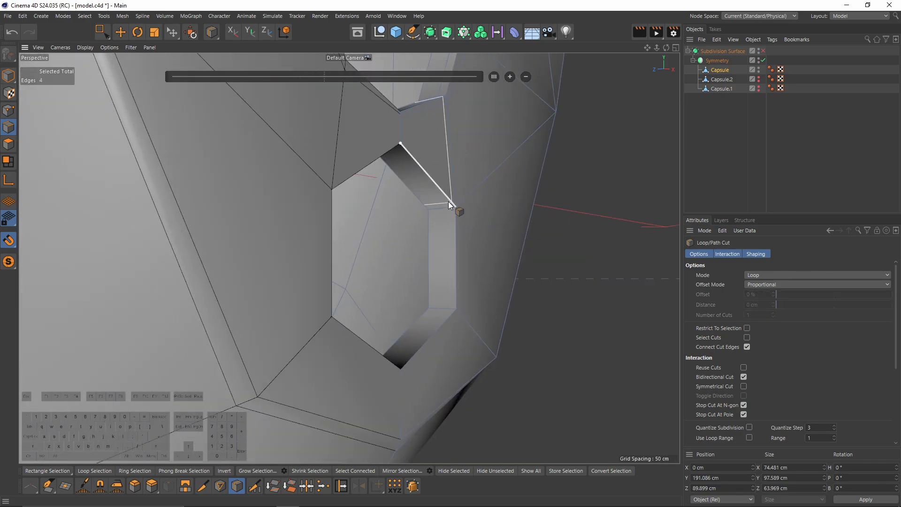
click(444, 207)
alt+drag(444, 207, 413, 168)
Step: Clone the three rim edges of the lower button recess outward with Edge Slide at an offset of -1.024 cm
key(e)
click(417, 174)
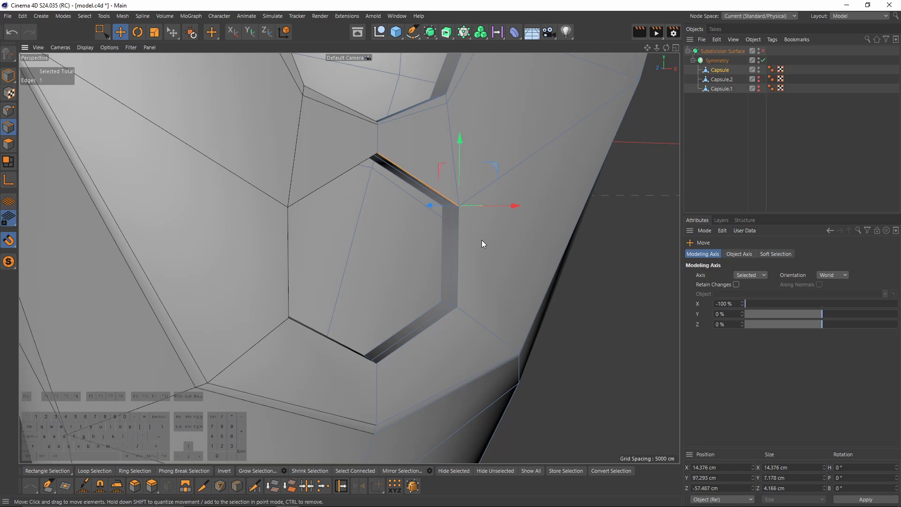
alt+drag(481, 241, 469, 190)
scroll(468, 189, up, 3)
shift+click(459, 247)
alt+drag(459, 247, 477, 309)
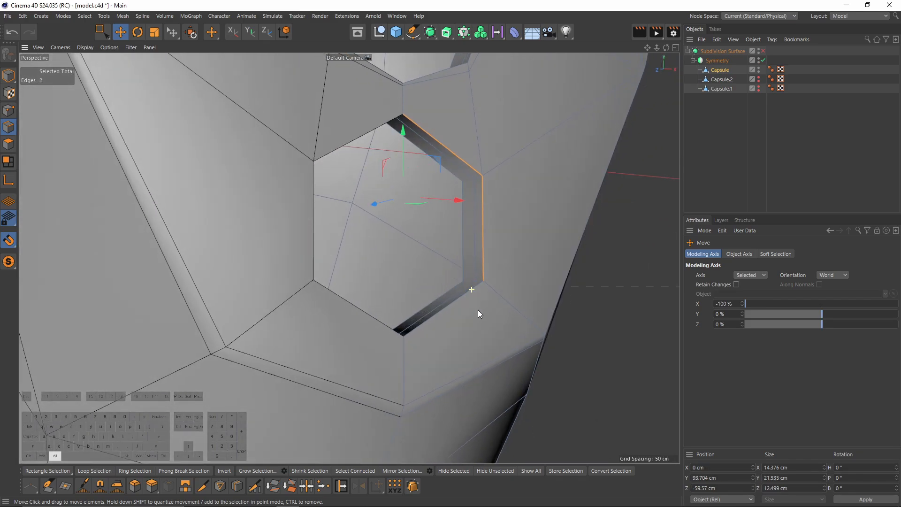
shift+click(466, 304)
scroll(483, 187, up, 2)
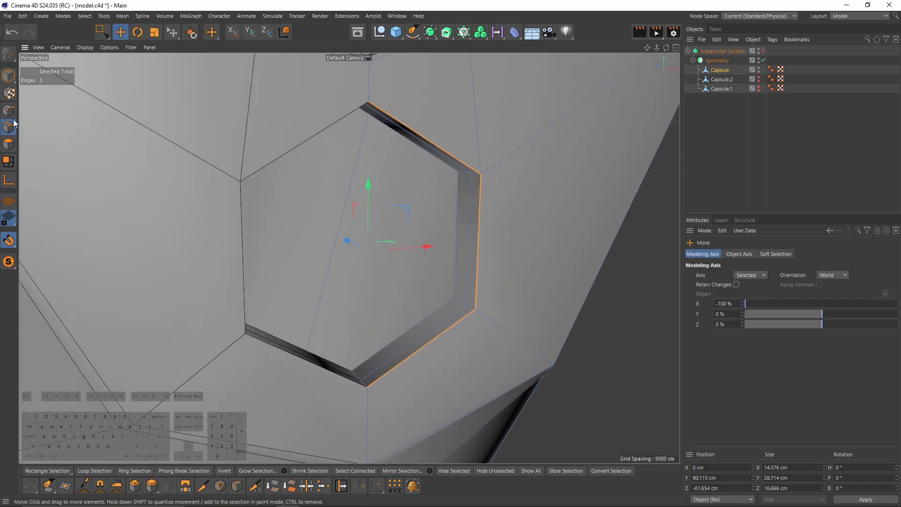
key(Return)
key(space)
scroll(482, 180, down, 3)
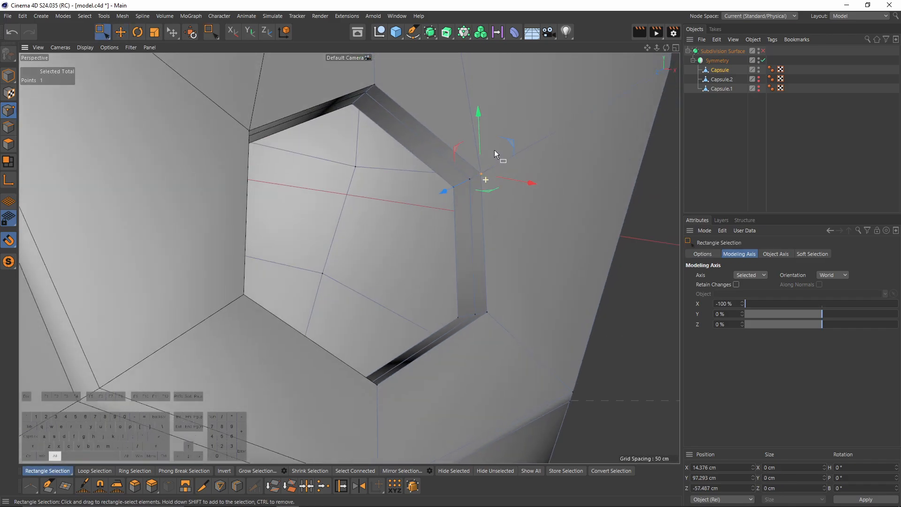
click(9, 127)
key(e)
alt+drag(483, 217, 520, 213)
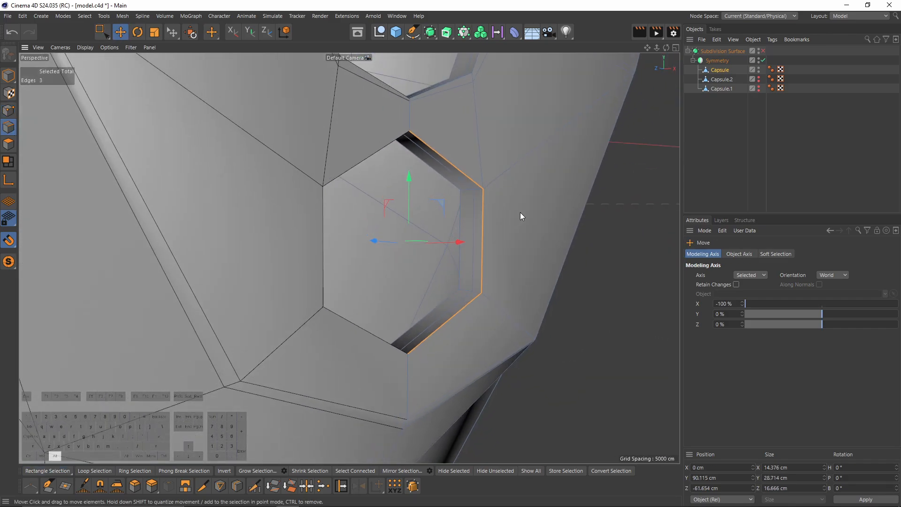
right_click(519, 213)
click(545, 333)
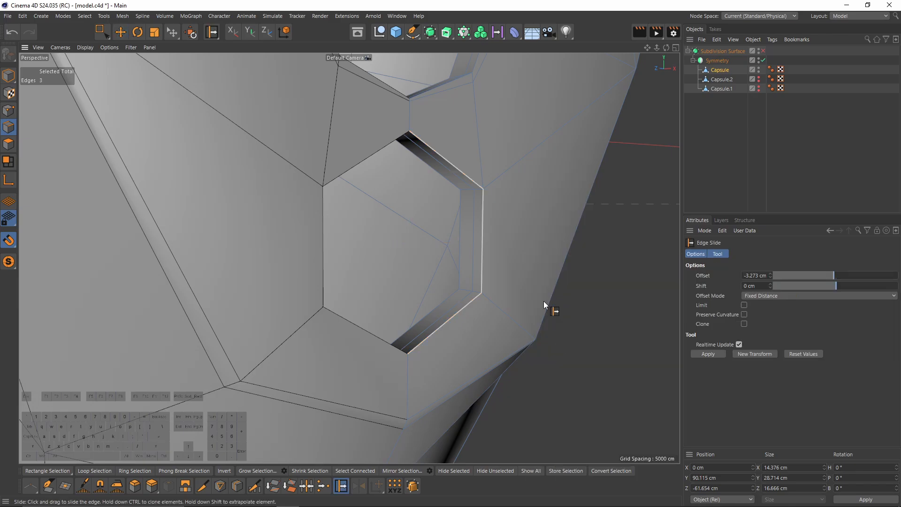
scroll(480, 216, up, 2)
drag(480, 215, 503, 204)
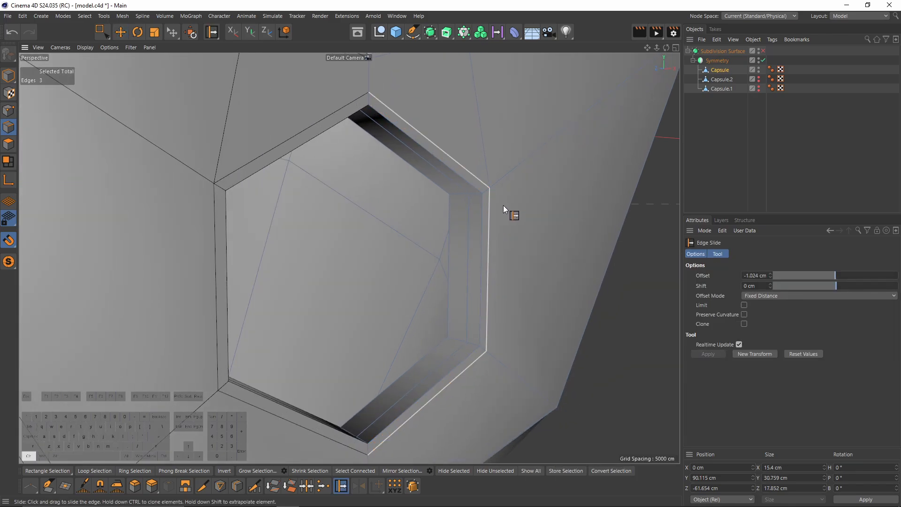
Step: Enable the Subdivision Surface with plain Gouraud shading and save the project
scroll(410, 214, down, 3)
click(762, 51)
click(756, 136)
scroll(410, 235, up, 2)
key(n)
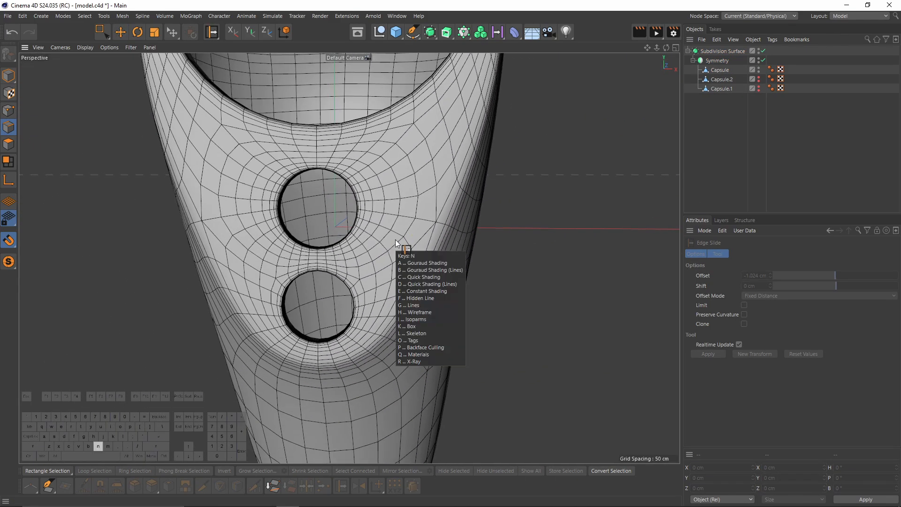
key(a)
scroll(365, 224, down, 5)
mouse_move(365, 224)
alt+mouse_down()
mouse_move(423, 198)
mouse_move(435, 221)
mouse_move(337, 242)
mouse_move(360, 218)
mouse_move(285, 196)
mouse_move(426, 233)
mouse_move(488, 226)
mouse_move(420, 221)
mouse_move(507, 272)
mouse_move(471, 204)
mouse_move(362, 288)
mouse_move(252, 271)
mouse_move(397, 188)
mouse_move(532, 255)
mouse_move(361, 260)
mouse_move(325, 288)
mouse_move(374, 261)
mouse_move(413, 220)
alt+mouse_up()
key(ctrl+s)
Step: Make the split-off button object Capsule.2 visible again and select it
click(759, 76)
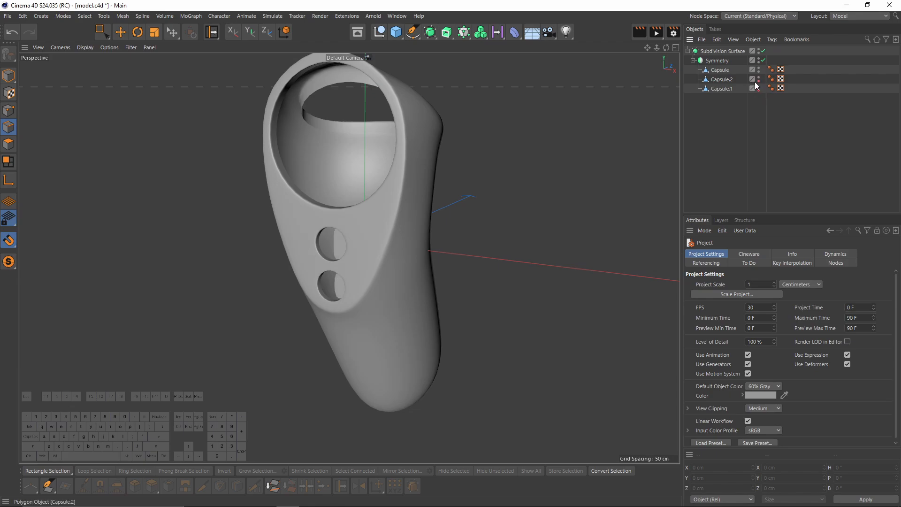
click(723, 79)
alt+middle_drag(456, 205, 535, 164)
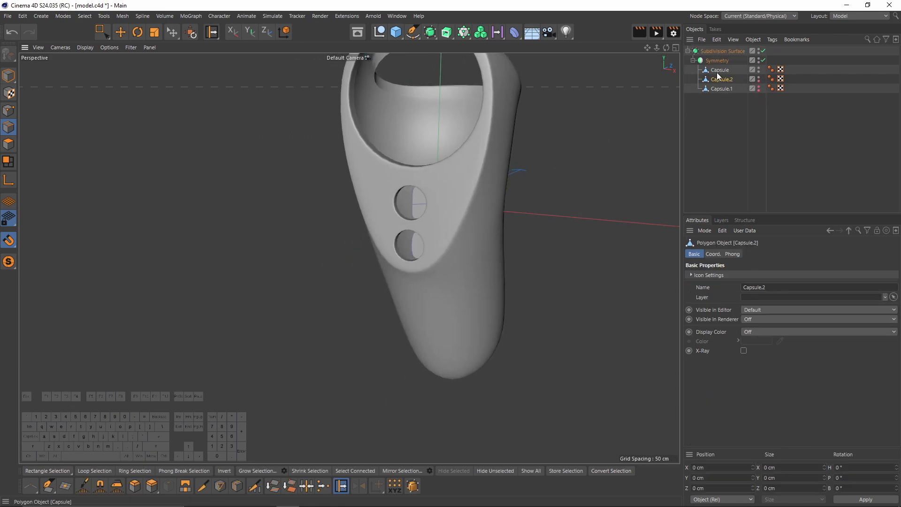
alt+drag(399, 261, 447, 237)
scroll(450, 221, up, 4)
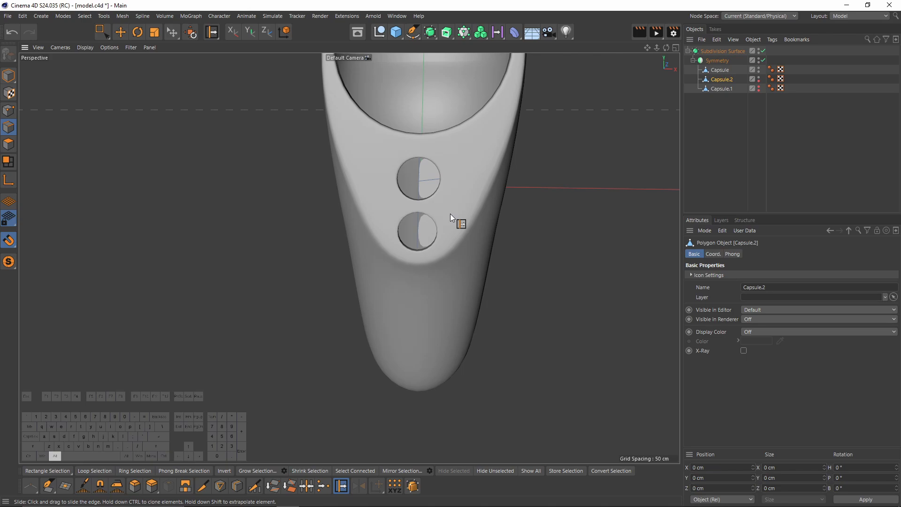
Step: Group the three capsule objects into one null under the Symmetry object
click(763, 61)
click(763, 61)
alt+middle_drag(511, 151, 495, 198)
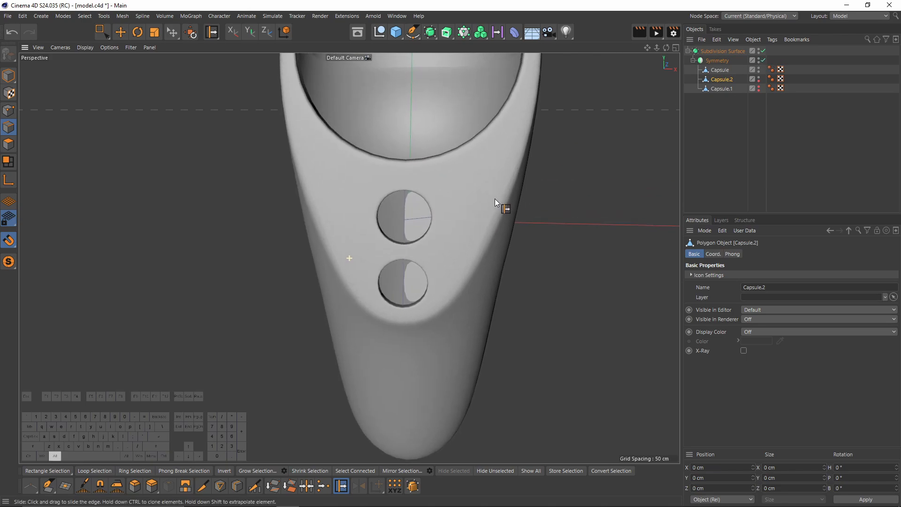
alt+drag(464, 175, 444, 245)
drag(727, 114, 717, 71)
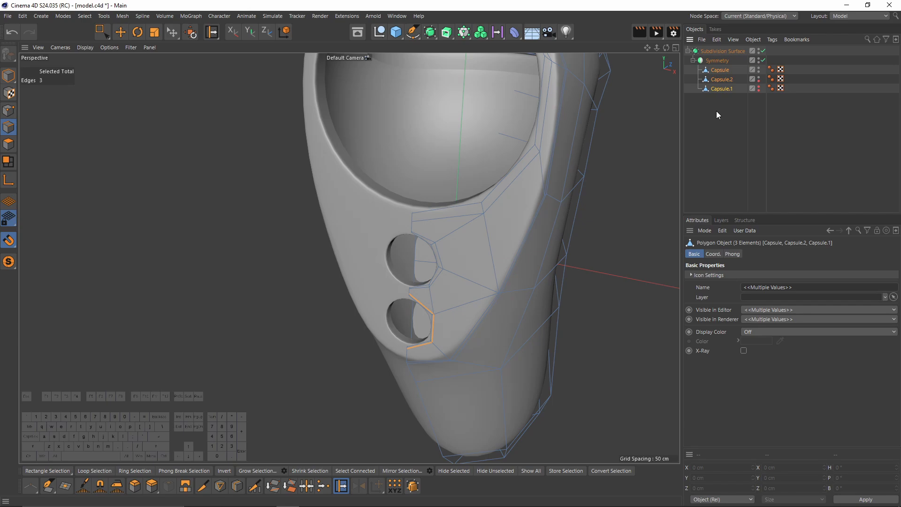
key(alt+g)
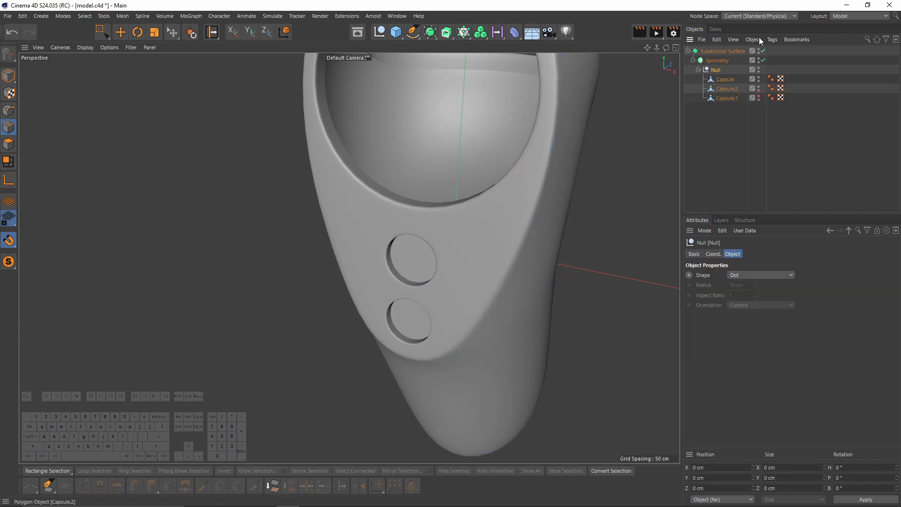
Step: Select Capsule.2 for polygon editing and disable the Subdivision Surface
click(727, 89)
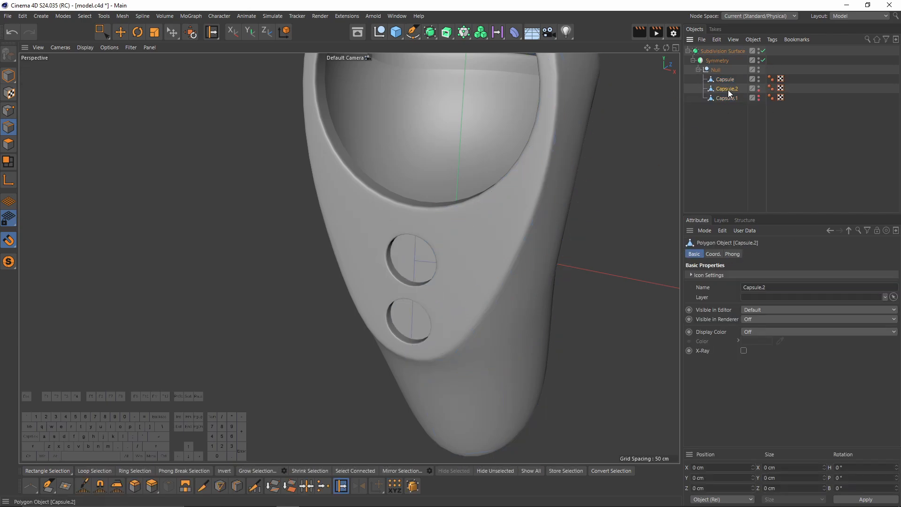
alt+middle_drag(428, 273, 441, 230)
alt+right_drag(441, 230, 479, 225)
alt+drag(478, 226, 469, 202)
click(8, 144)
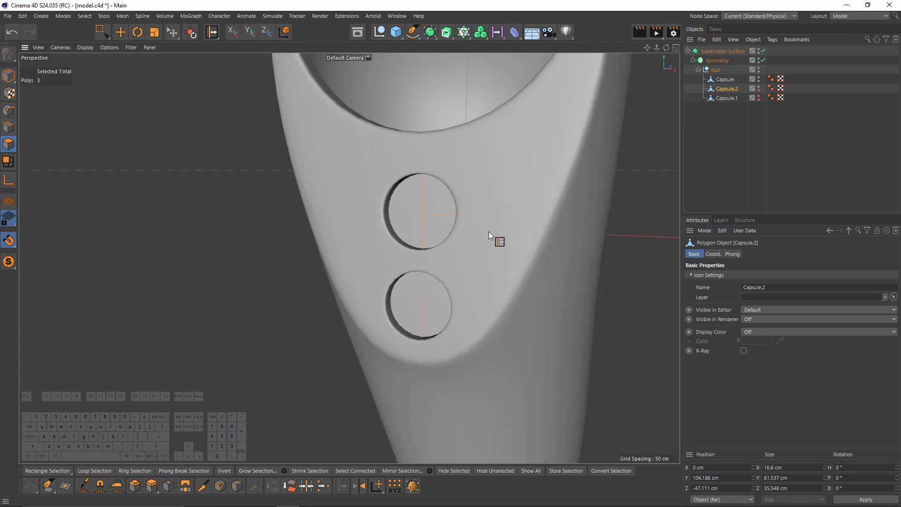
alt+drag(488, 231, 498, 238)
right_click(480, 209)
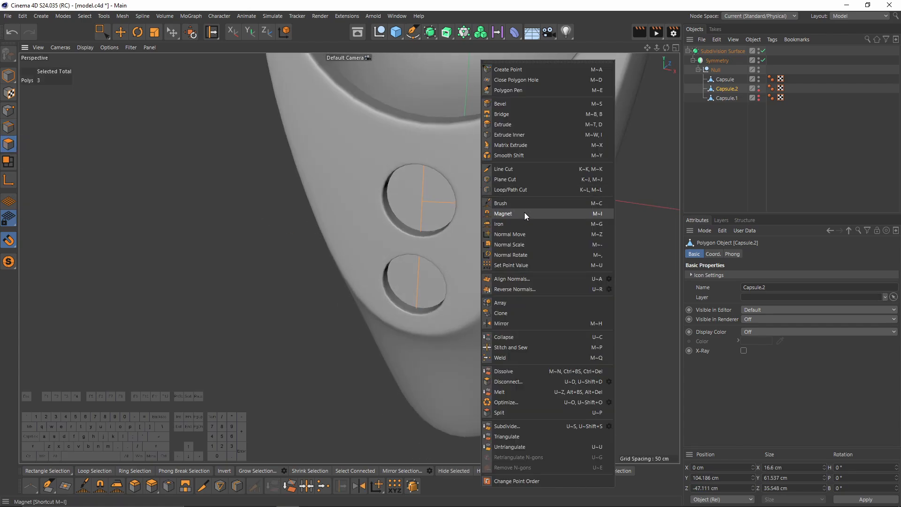
click(778, 85)
click(764, 51)
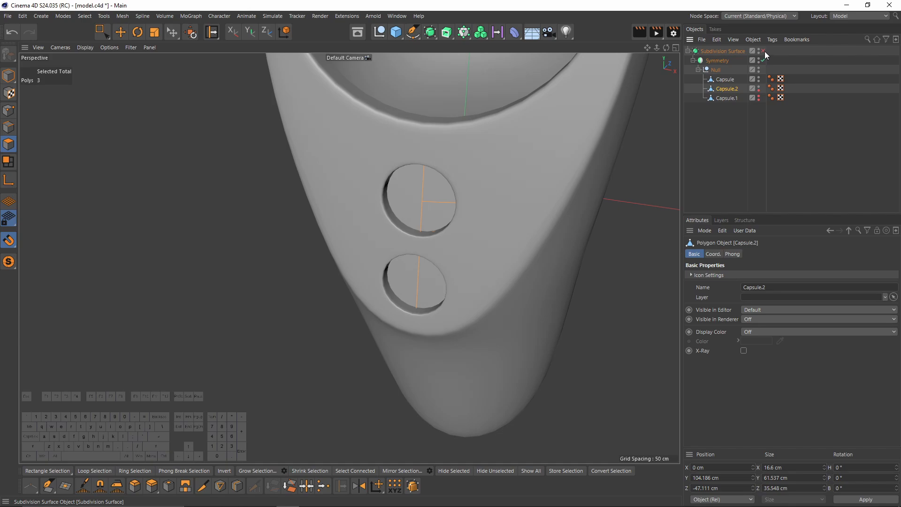
Step: Extrude the three button polygons outward by 5.65 cm
right_click(471, 235)
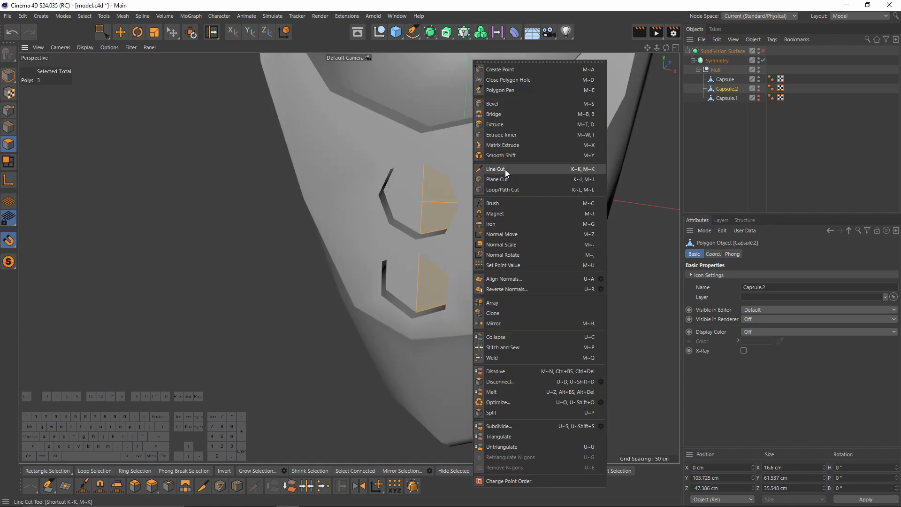
click(511, 125)
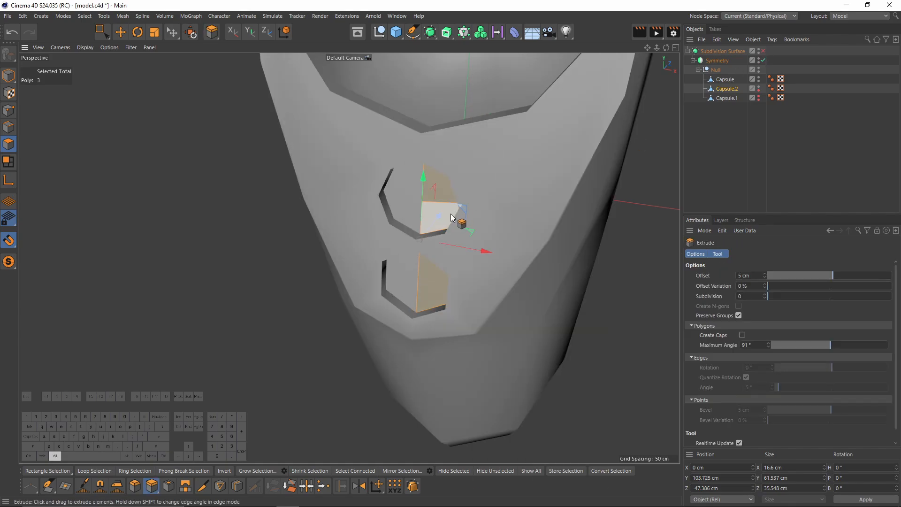
scroll(450, 214, up, 5)
mouse_move(450, 214)
alt+mouse_down()
mouse_move(426, 214)
mouse_move(476, 213)
mouse_move(461, 215)
alt+mouse_up()
alt+middle_drag(463, 81, 477, 131)
Step: Inset the button front polygons with Extrude Inner at an offset of 3.46 cm
right_click(477, 130)
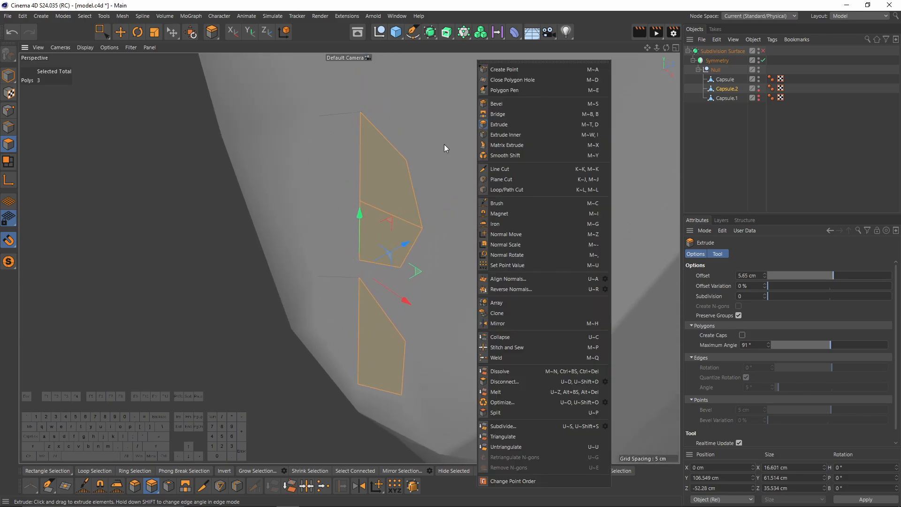
click(501, 135)
drag(556, 204, 580, 203)
alt+drag(350, 186, 351, 209)
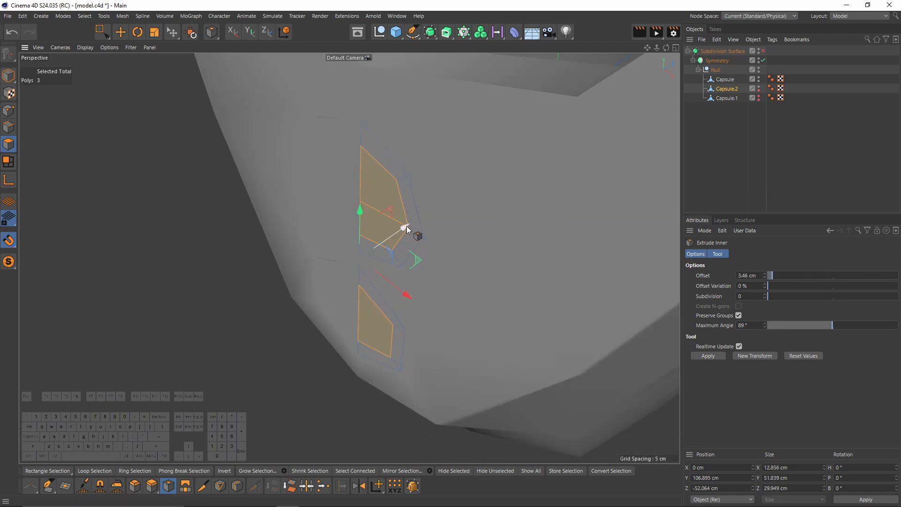
drag(407, 227, 402, 230)
Step: Hide the main capsule so only the two buttons are shown, keeping Capsule.2 selected
alt+drag(393, 213, 474, 122)
alt+drag(501, 207, 324, 202)
double_click(758, 78)
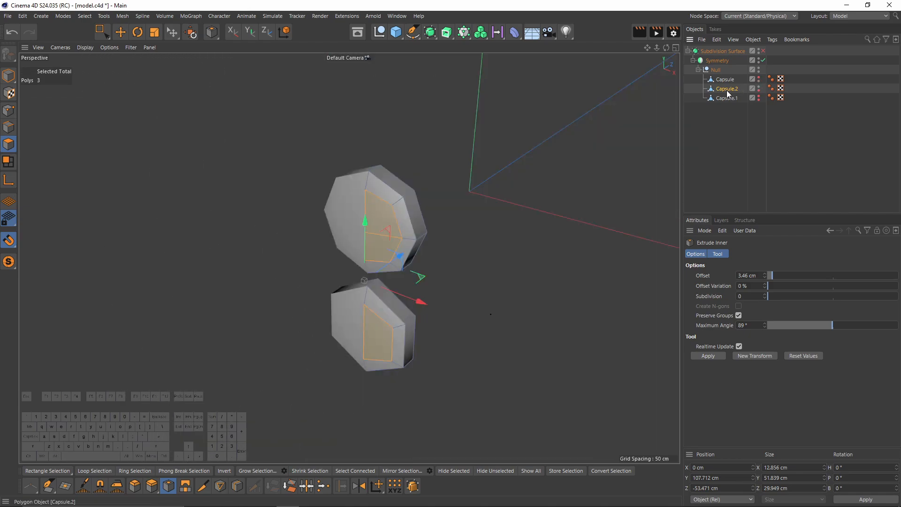
click(726, 91)
Step: Add edge loops on the side walls close to the front edges of both buttons, at 95.766% on the lower one
alt+drag(462, 187, 426, 196)
right_click(464, 189)
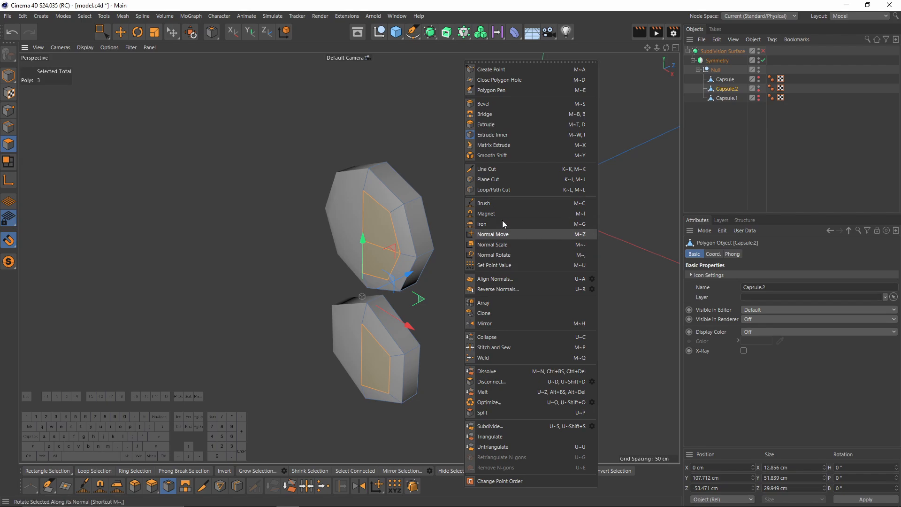
click(506, 189)
scroll(410, 203, up, 5)
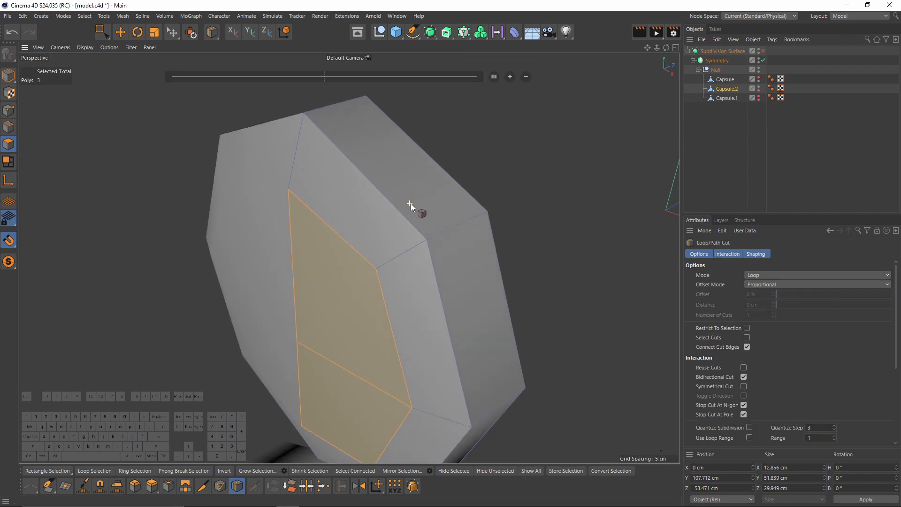
scroll(432, 242, up, 4)
click(424, 236)
scroll(424, 235, down, 5)
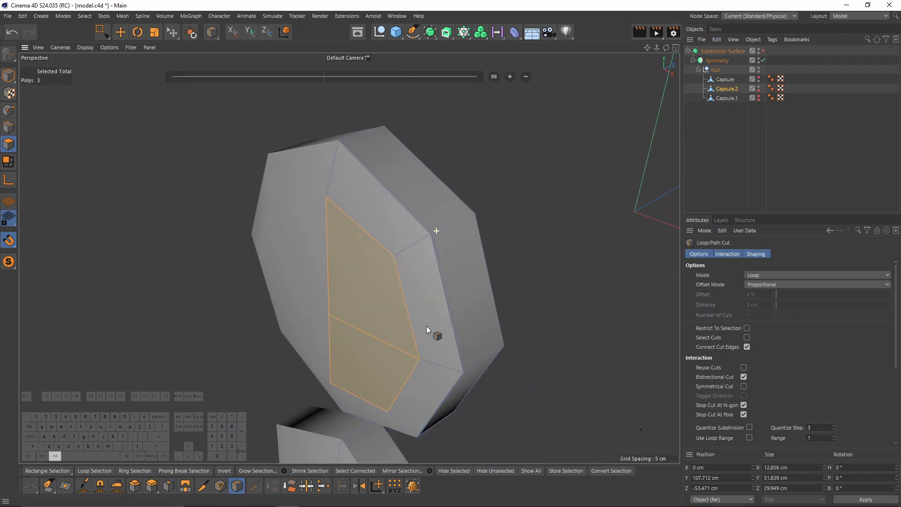
alt+middle_drag(426, 325, 413, 187)
alt+scroll(400, 402, up, 5)
click(395, 426)
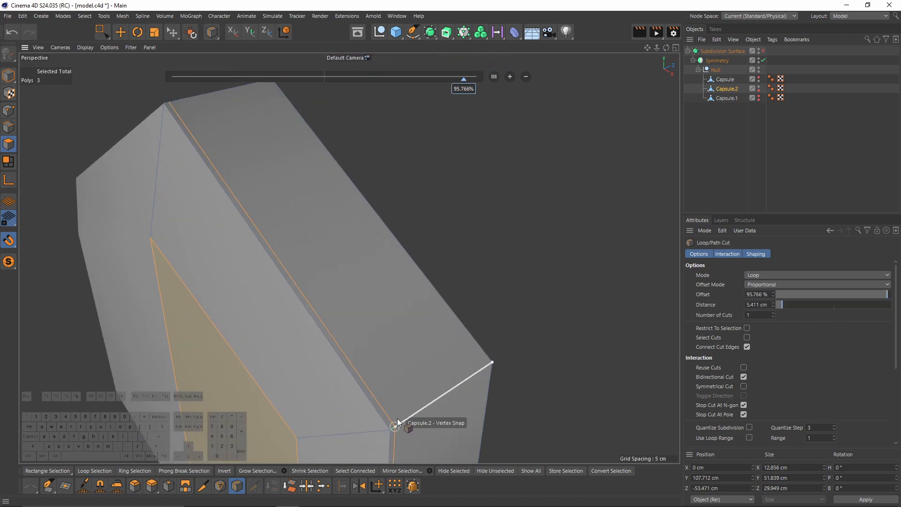
scroll(403, 310, down, 5)
alt+drag(417, 304, 409, 296)
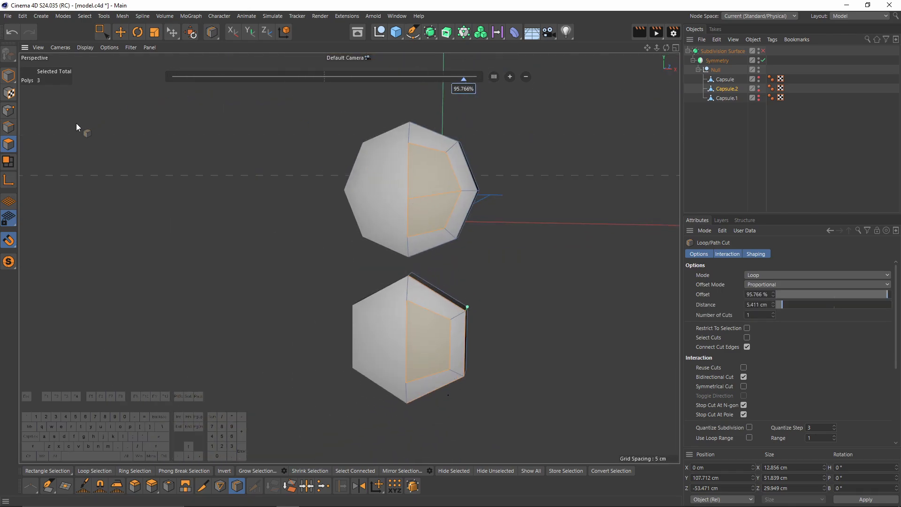
Step: Scale the two inner front points on the upper button's centre line, using point mode
click(13, 112)
key(e)
click(408, 143)
scroll(408, 235, up, 4)
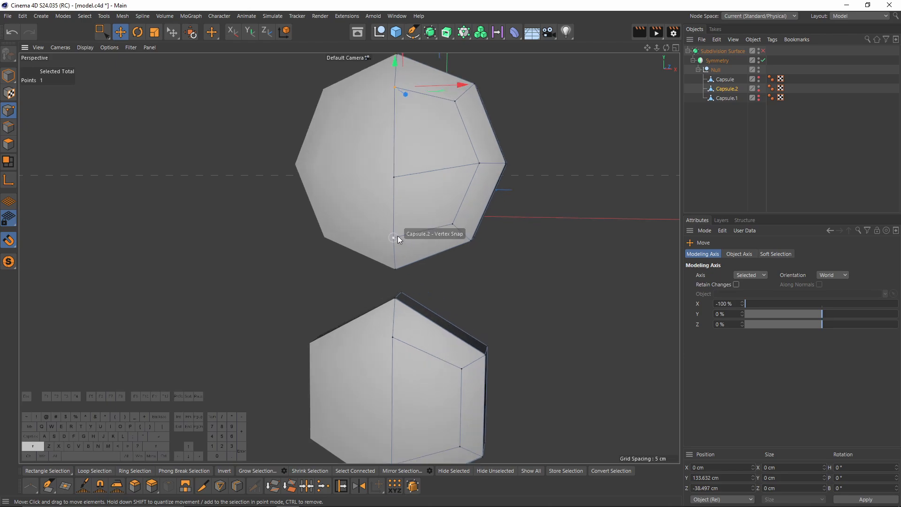
shift+click(396, 237)
alt+middle_drag(421, 168, 448, 235)
key(t)
drag(418, 161, 423, 155)
alt+drag(474, 244, 445, 244)
Step: Scale the lower button's two inner front points on the centre line in the same way
click(424, 314)
alt+middle_drag(424, 314, 450, 214)
shift+click(456, 348)
drag(457, 214, 413, 178)
Step: Re-enable the Subdivision Surface and unhide the main capsule so the buttons appear in the smoothed body
click(763, 51)
click(759, 150)
click(758, 76)
scroll(424, 191, down, 5)
alt+middle_drag(413, 178, 373, 255)
scroll(358, 239, down, 2)
alt+drag(337, 225, 305, 220)
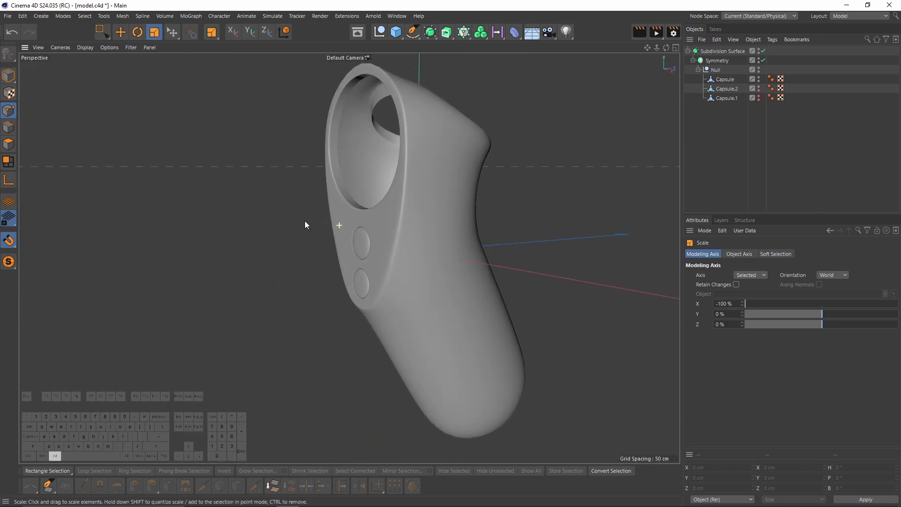
Step: Examine the smoothed mesh around the two buttons with wireframe lines shown, then return to plain shading
mouse_move(407, 247)
alt+mouse_down()
mouse_move(468, 241)
mouse_move(410, 291)
mouse_move(473, 189)
mouse_move(477, 221)
mouse_move(436, 242)
mouse_move(404, 145)
mouse_move(449, 206)
mouse_move(459, 269)
mouse_move(531, 207)
alt+mouse_up()
key(n)
key(b)
click(725, 79)
click(763, 51)
key(q)
click(812, 142)
scroll(514, 203, up, 3)
scroll(477, 222, up, 1)
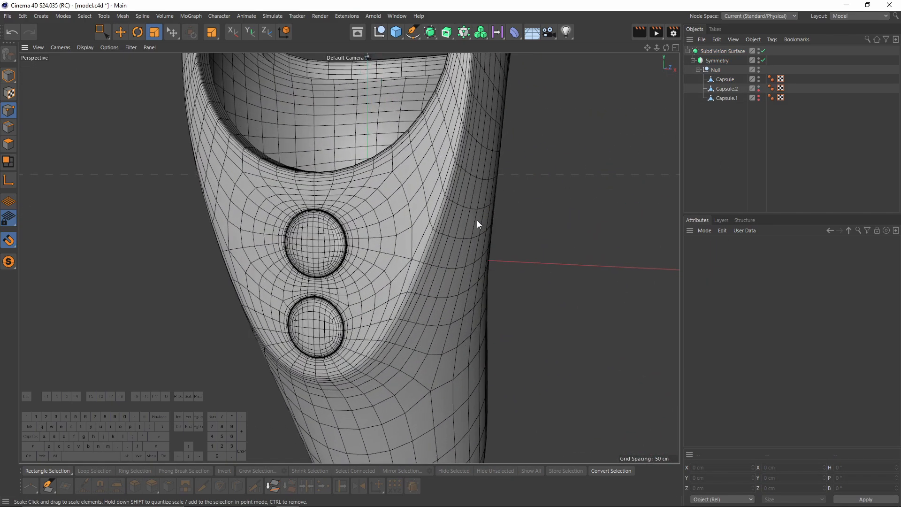
key(n)
key(a)
Step: Set the Subdivision Surface's editor and renderer subdivision levels to 3
click(717, 51)
alt+drag(457, 232, 564, 240)
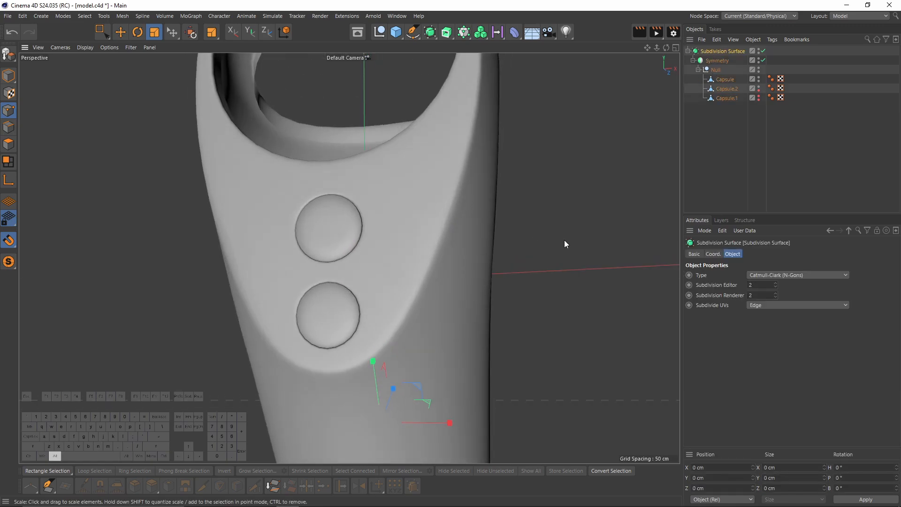
click(775, 283)
alt+middle_drag(408, 244, 436, 185)
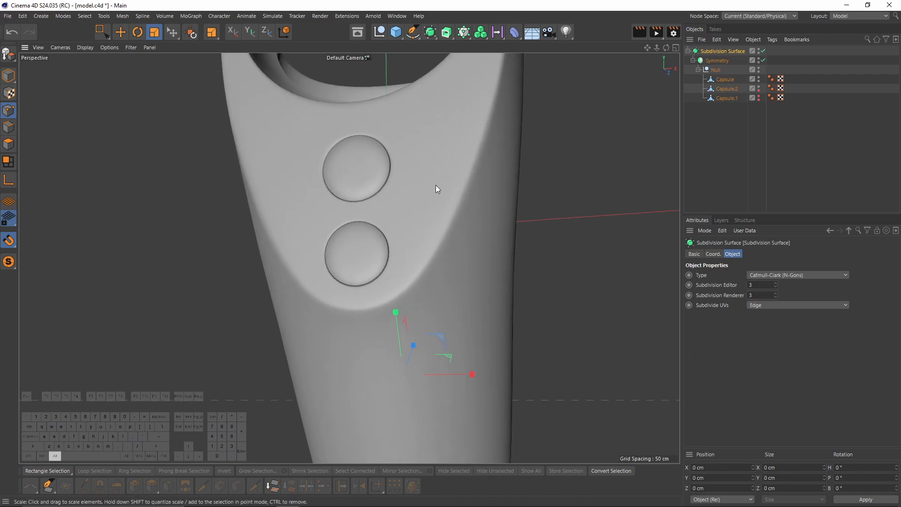
Step: Examine the finer subdivided surface around the buttons and touchpad opening, both with and without wireframe lines
alt+right_drag(366, 208, 399, 215)
alt+drag(376, 221, 405, 281)
alt+right_drag(402, 290, 381, 305)
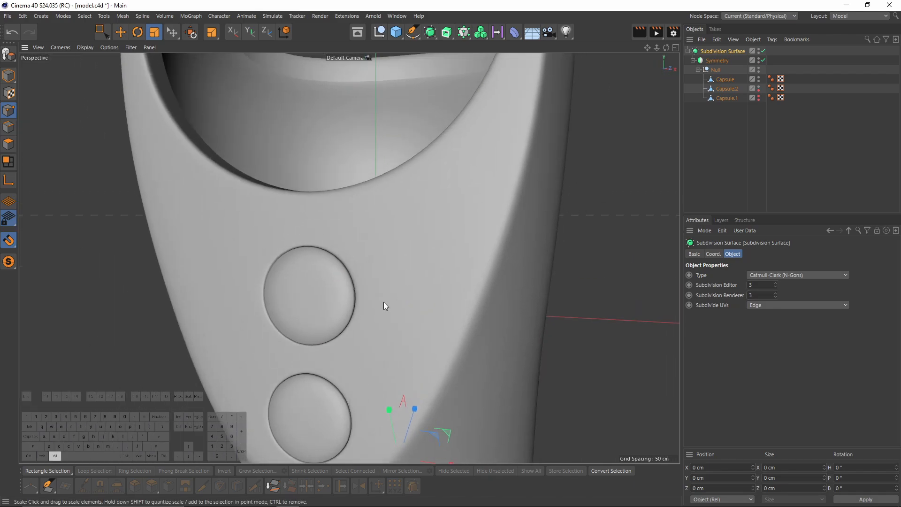
alt+drag(382, 305, 394, 263)
alt+right_drag(394, 263, 364, 279)
scroll(435, 223, up, 1)
key(n)
key(b)
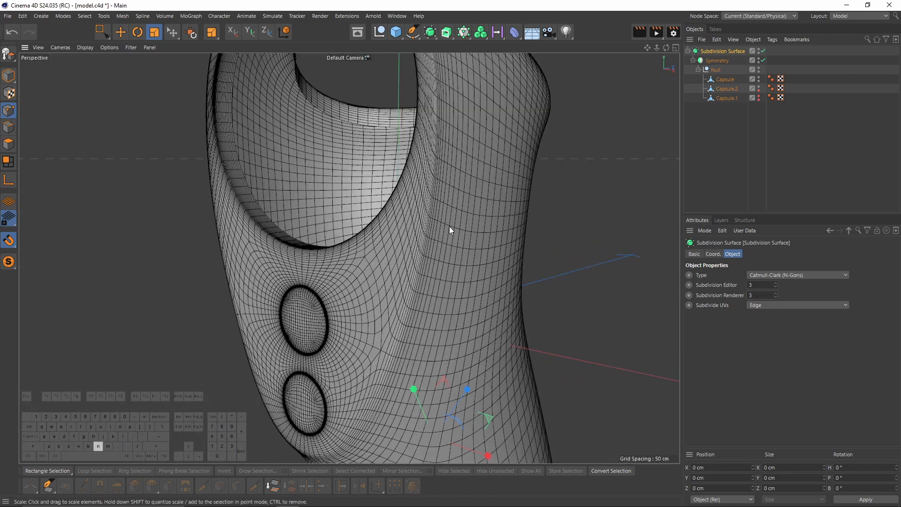
scroll(387, 291, up, 3)
alt+middle_drag(387, 291, 461, 225)
key(n)
key(a)
alt+drag(361, 255, 445, 296)
alt+right_drag(493, 240, 448, 250)
alt+drag(449, 249, 424, 227)
Step: Turn off subdivision smoothing, unhide the touchpad face Capsule.1 and select it
click(727, 88)
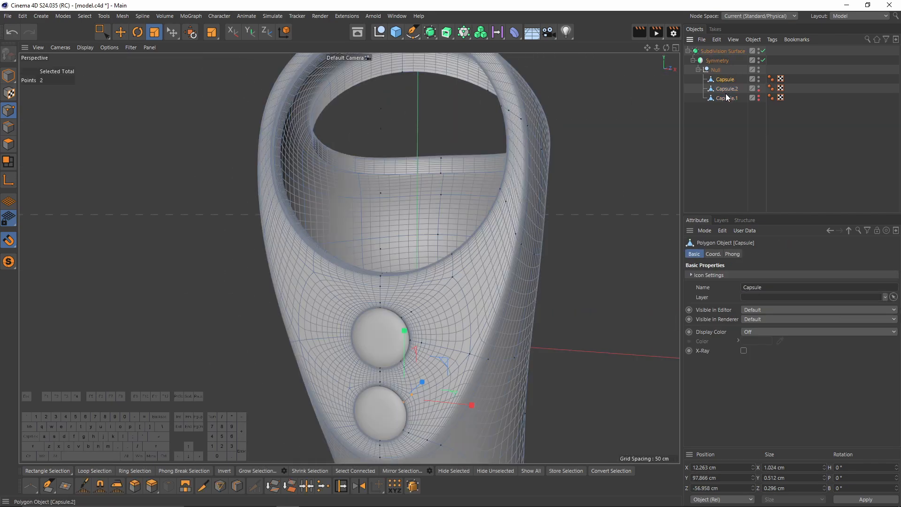
key(q)
alt+drag(389, 243, 384, 248)
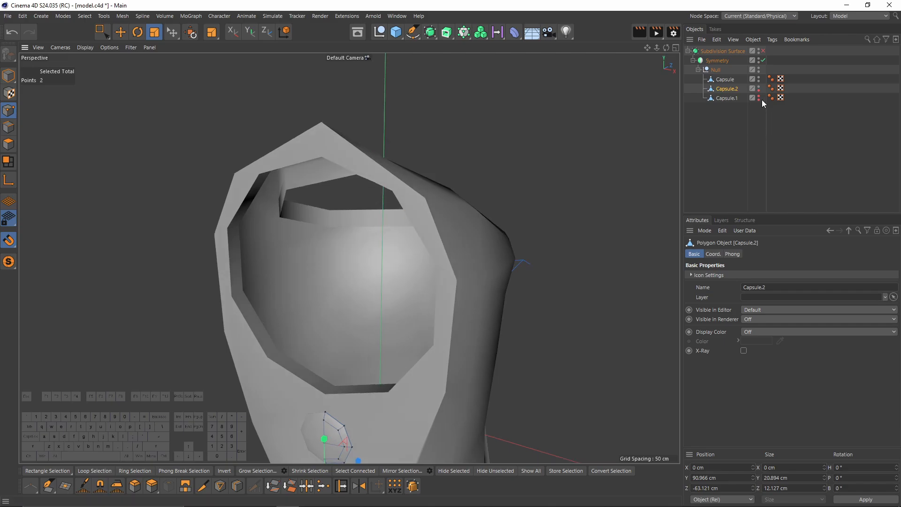
click(758, 97)
click(761, 107)
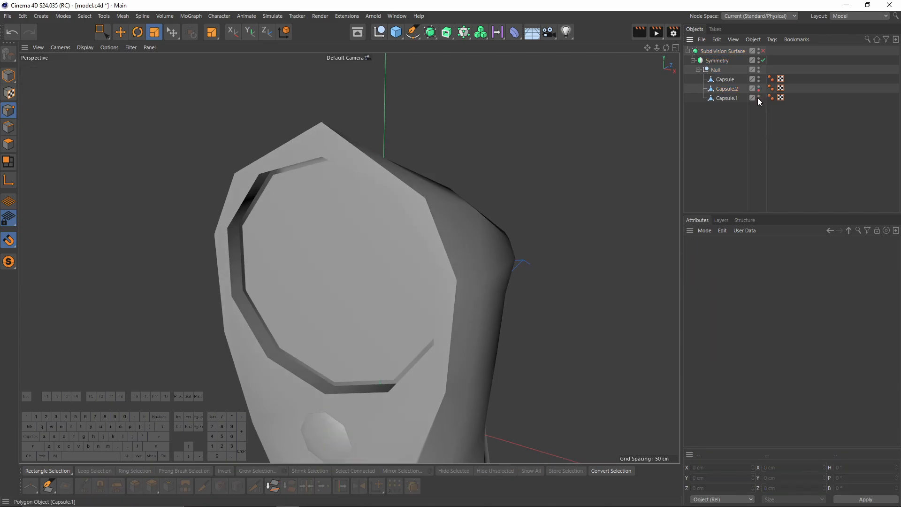
click(700, 100)
alt+drag(463, 220, 509, 213)
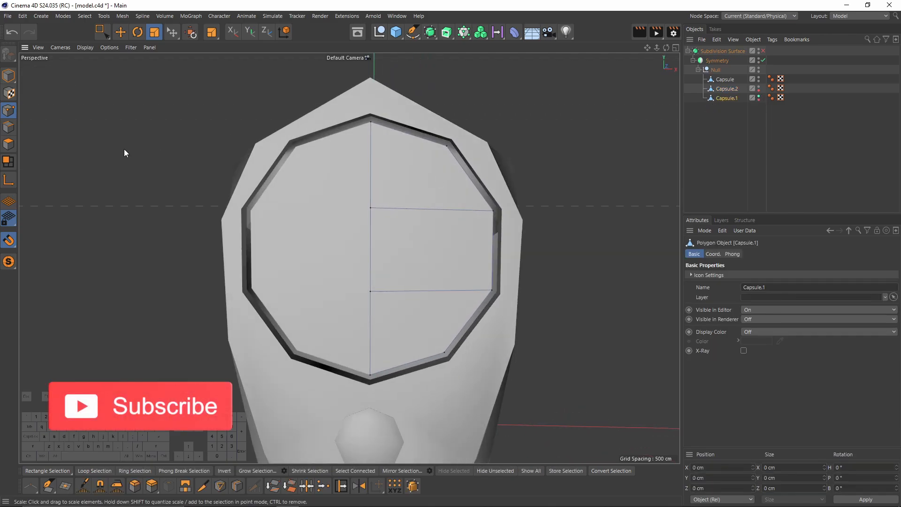
Step: Extrude the three touchpad polygons outward until the pad fills its recess
click(8, 144)
alt+drag(399, 199, 433, 267)
alt+drag(447, 233, 489, 238)
right_click(488, 239)
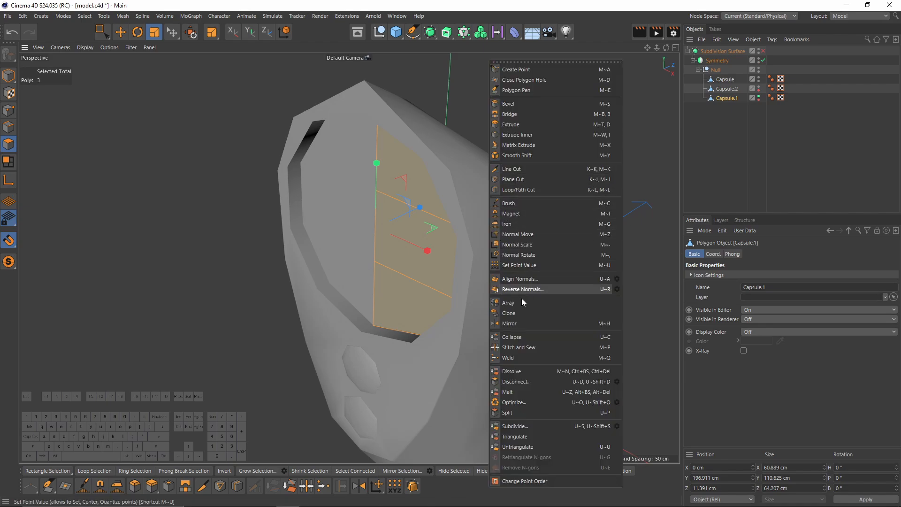
click(535, 124)
drag(493, 217, 473, 218)
alt+drag(473, 218, 492, 192)
Step: Inset the touchpad's front polygons with Extrude Inner at an offset of 1.8 cm
right_click(524, 193)
click(552, 134)
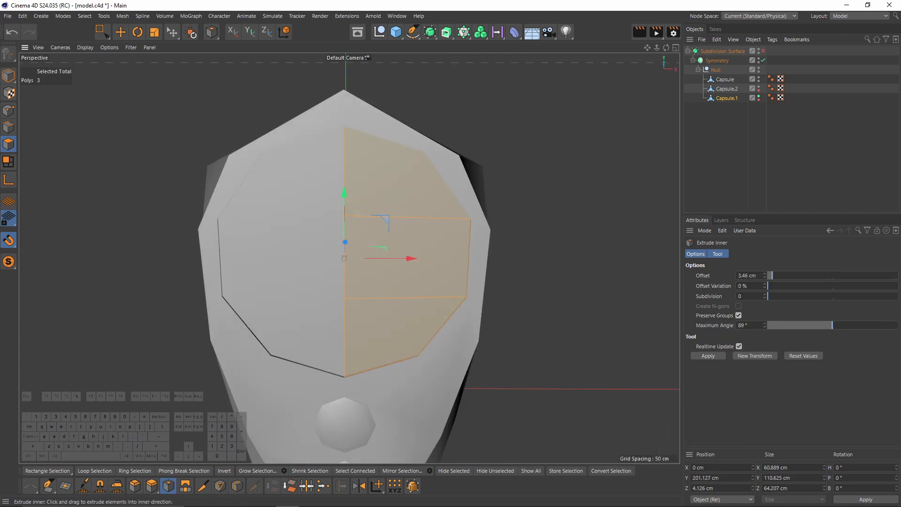
alt+drag(610, 104, 718, 122)
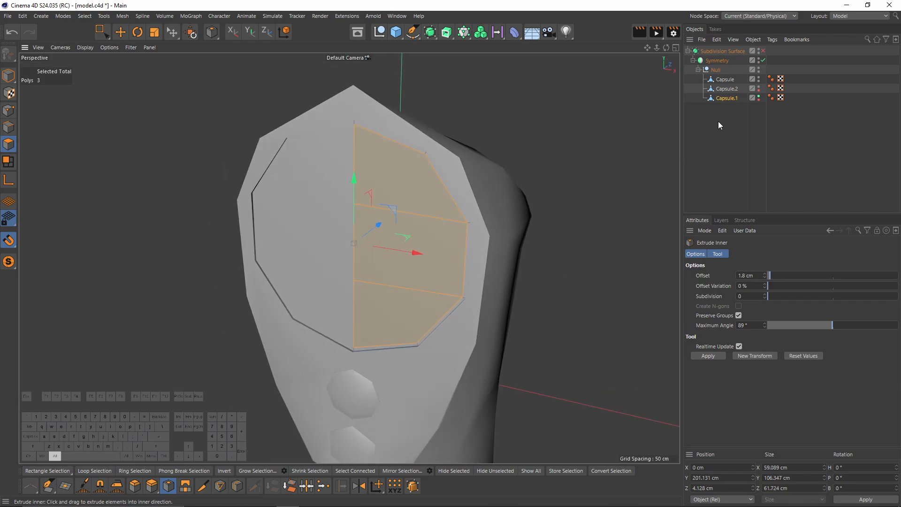
Step: Hide the main body and the two buttons so only the touchpad is shown
click(758, 96)
click(759, 96)
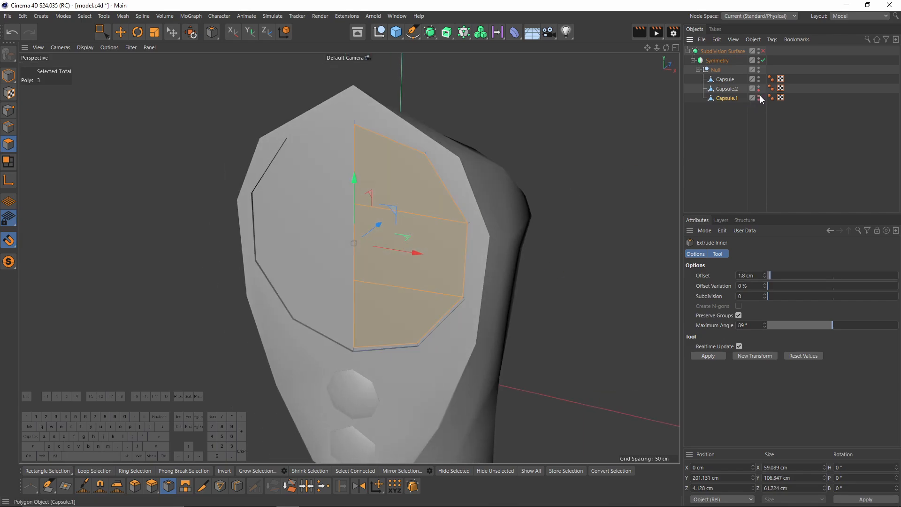
click(758, 87)
click(758, 87)
click(758, 77)
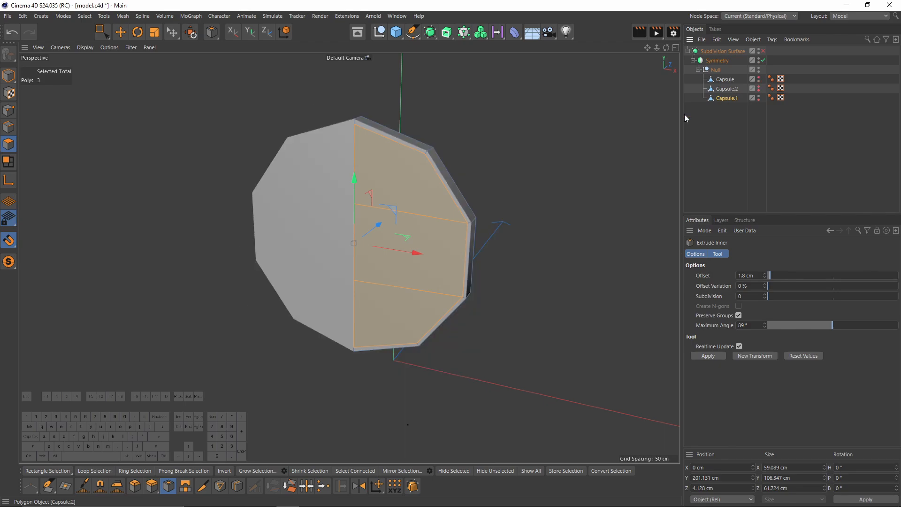
alt+drag(516, 133, 413, 132)
Step: Add an edge loop around the touchpad's side wall close to its front edge
right_click(428, 124)
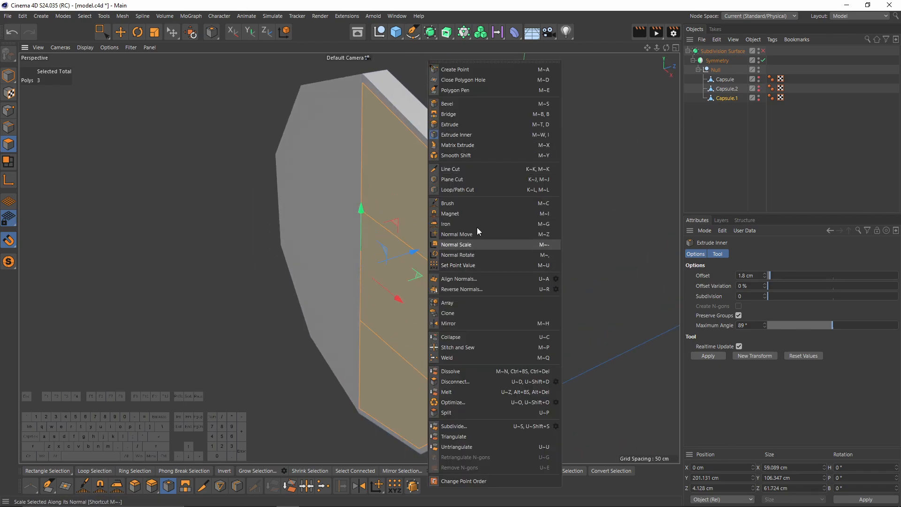
click(478, 189)
scroll(460, 160, up, 3)
click(444, 165)
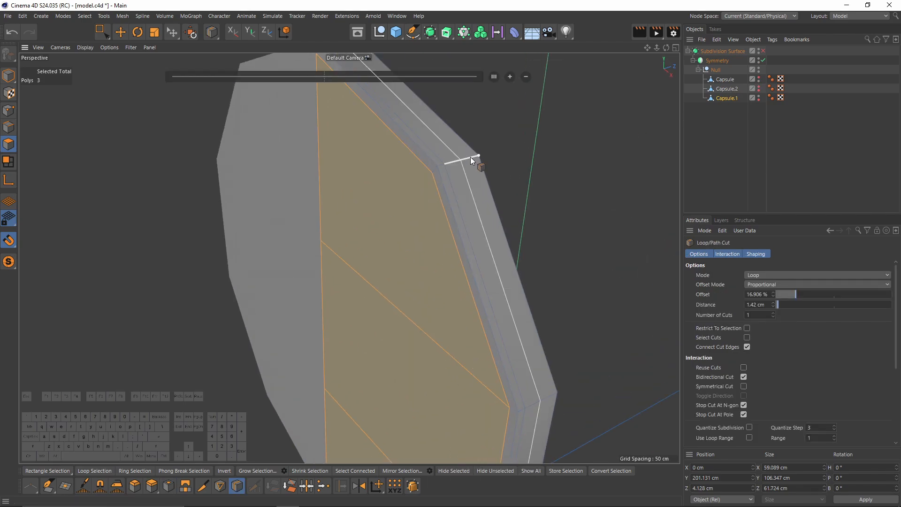
Step: Unhide the body and buttons, re-enable subdivision and inspect the touchpad's fit in the smoothed model
alt+click(759, 82)
alt+double_click(759, 82)
alt+click(759, 82)
key(q)
click(733, 113)
alt+right_drag(610, 179, 501, 207)
alt+drag(473, 285, 450, 324)
alt+right_drag(460, 282, 418, 350)
alt+right_drag(466, 104, 687, 107)
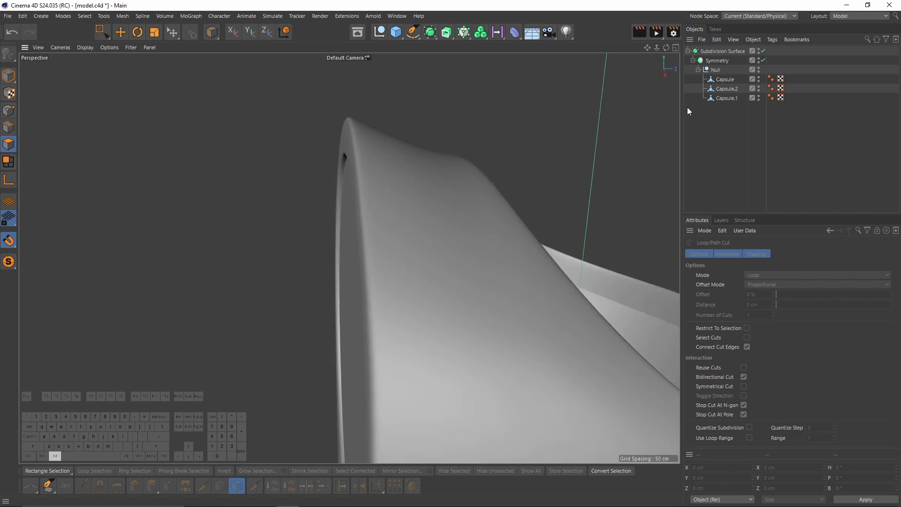
Step: Slide the main capsule's point on the upper side, between the front rim and the trigger opening, upward along its edge
click(724, 78)
key(q)
click(8, 111)
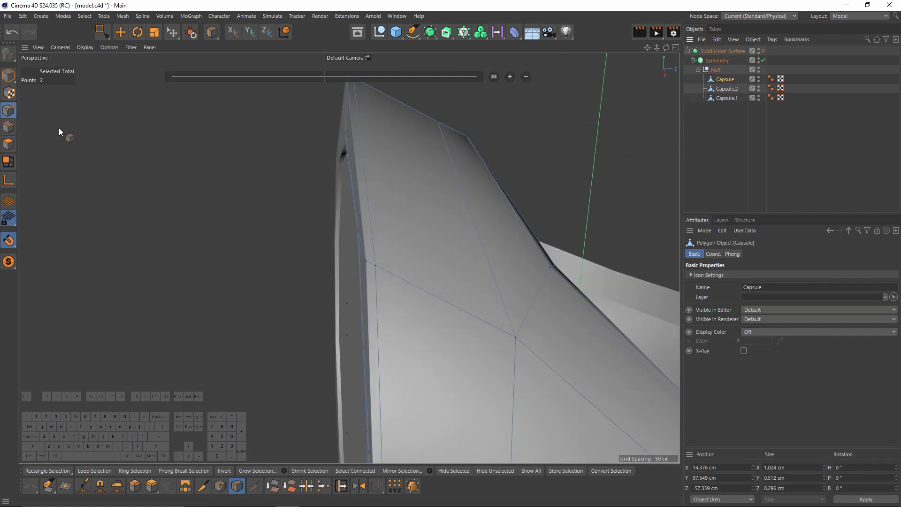
alt+drag(336, 209, 310, 235)
key(m)
key(o)
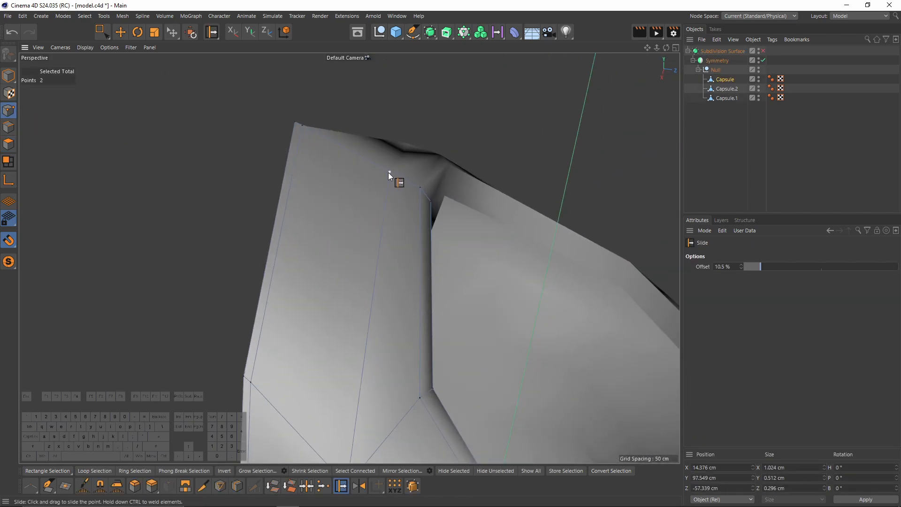
drag(388, 173, 367, 134)
Step: Examine the body's shape from the side, underside and back, comparing the smoothed surface with the low-poly mesh
key(e)
key(q)
click(793, 187)
alt+drag(413, 180, 478, 227)
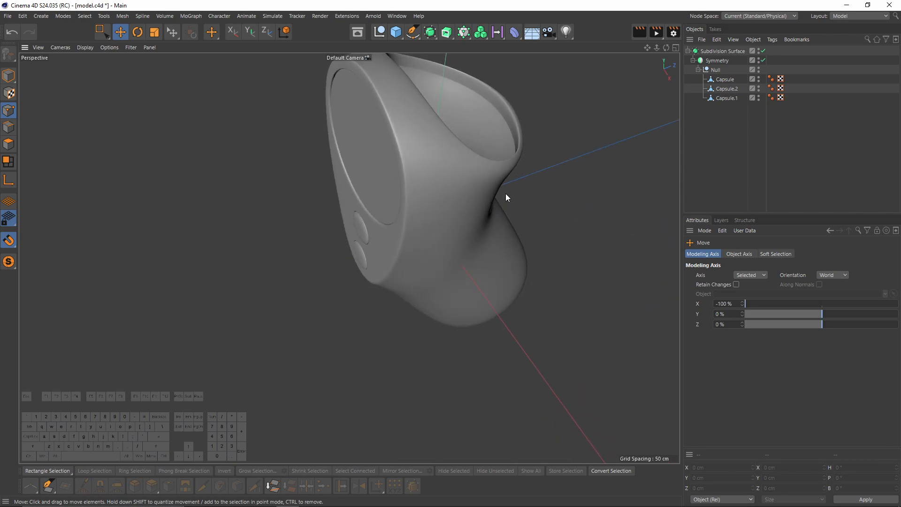
alt+drag(489, 188, 443, 210)
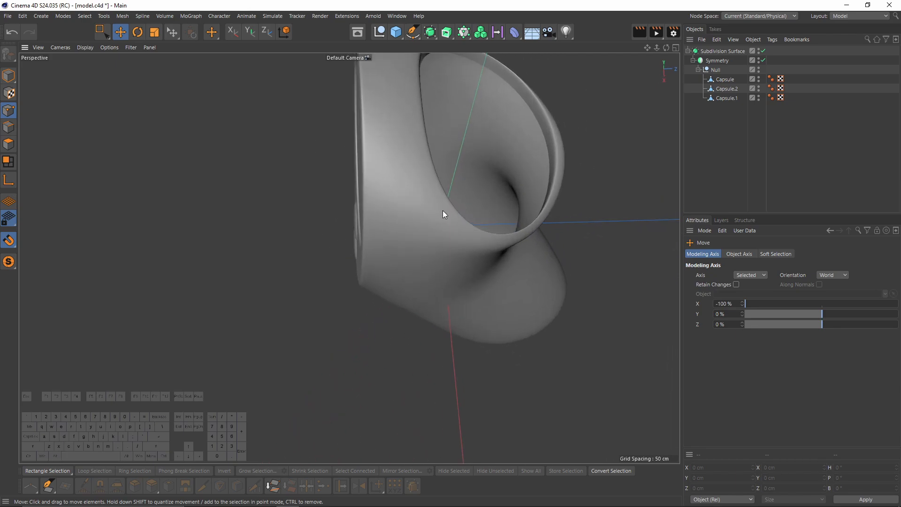
alt+drag(409, 120, 660, 180)
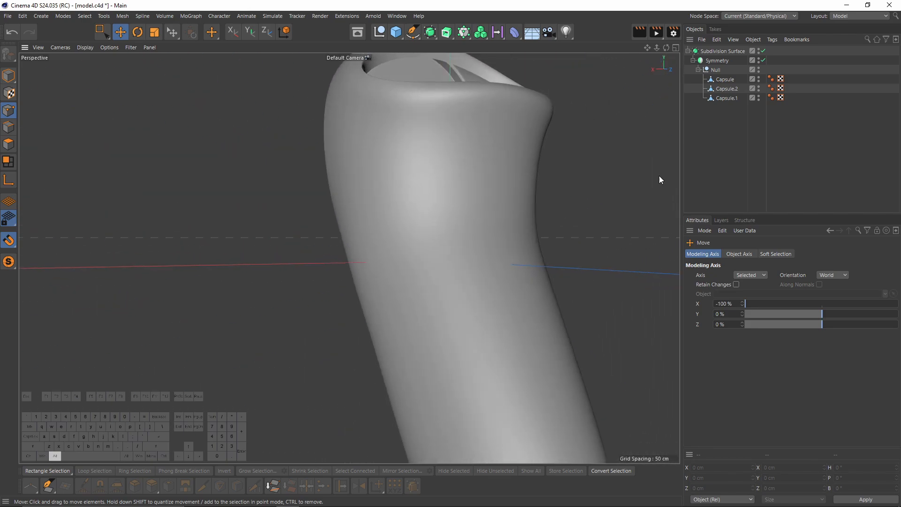
click(725, 77)
click(727, 86)
click(728, 81)
key(q)
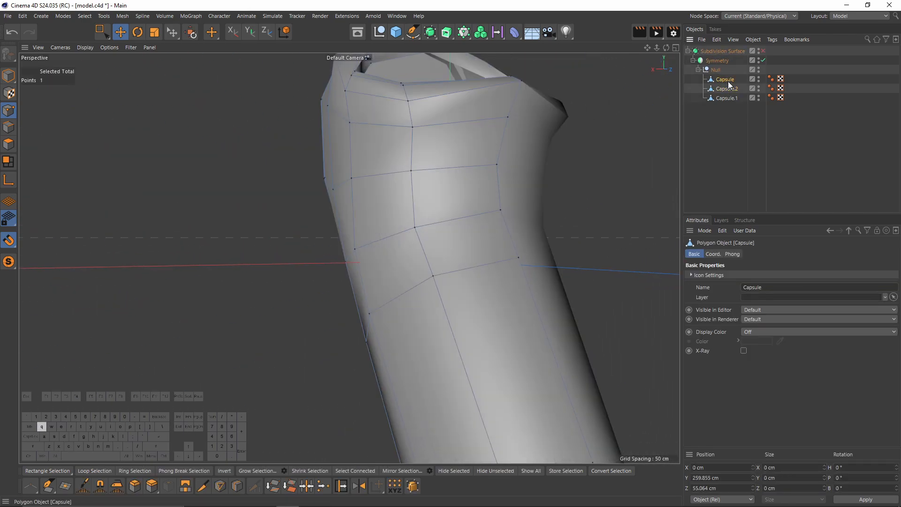
alt+drag(376, 195, 518, 144)
key(q)
click(719, 159)
alt+drag(488, 176, 353, 136)
Step: Adjust a side point of the main capsule below the trigger opening with the Slide tool
click(415, 275)
key(q)
key(m)
key(o)
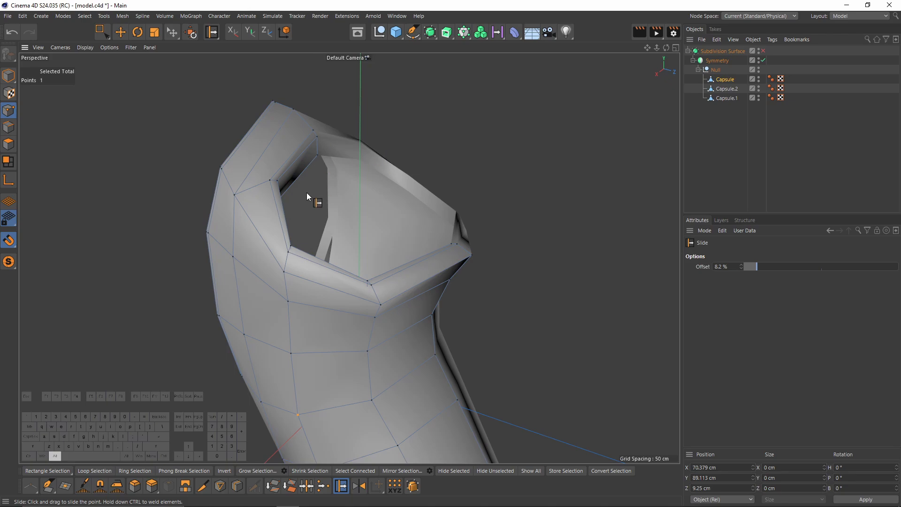
Step: Select the four inner rim polygons of the trigger opening and split them off as a separate object
alt+drag(496, 206, 345, 176)
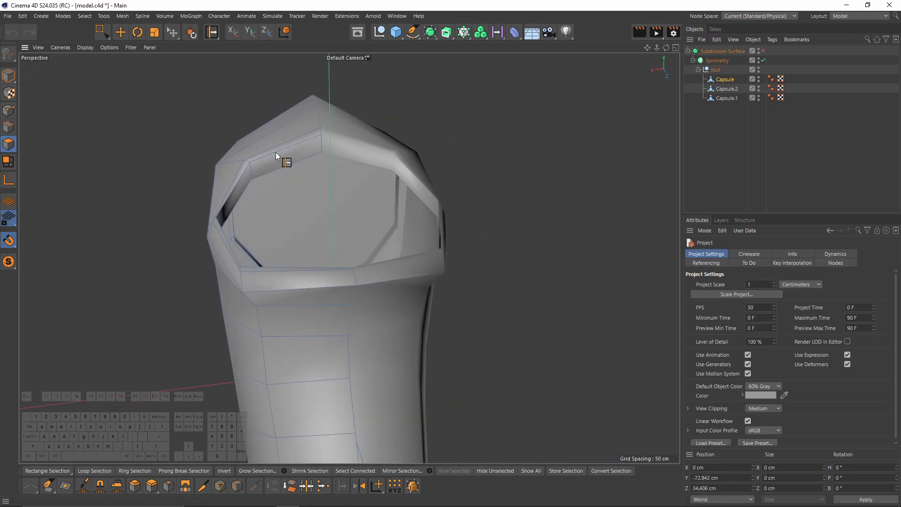
alt+drag(276, 156, 241, 168)
key(e)
click(242, 169)
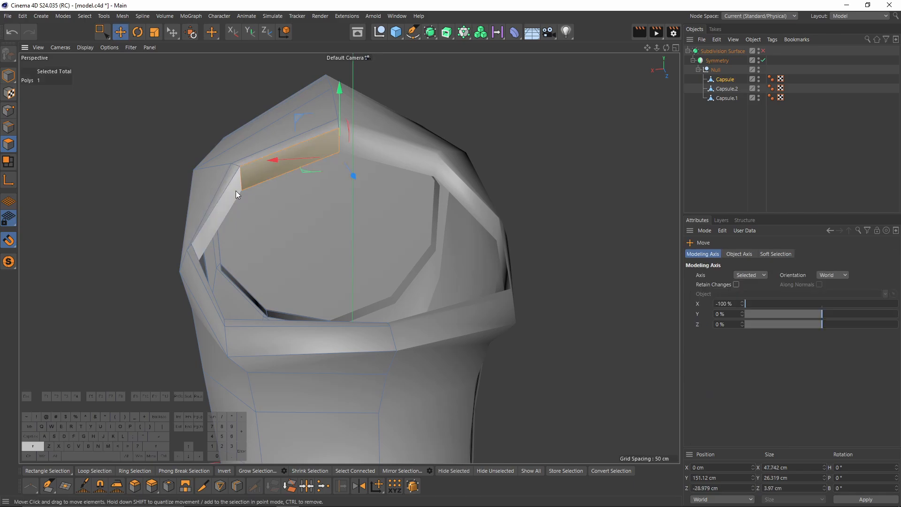
shift+click(236, 190)
alt+drag(57, 244, 216, 195)
shift+click(180, 270)
right_click(377, 285)
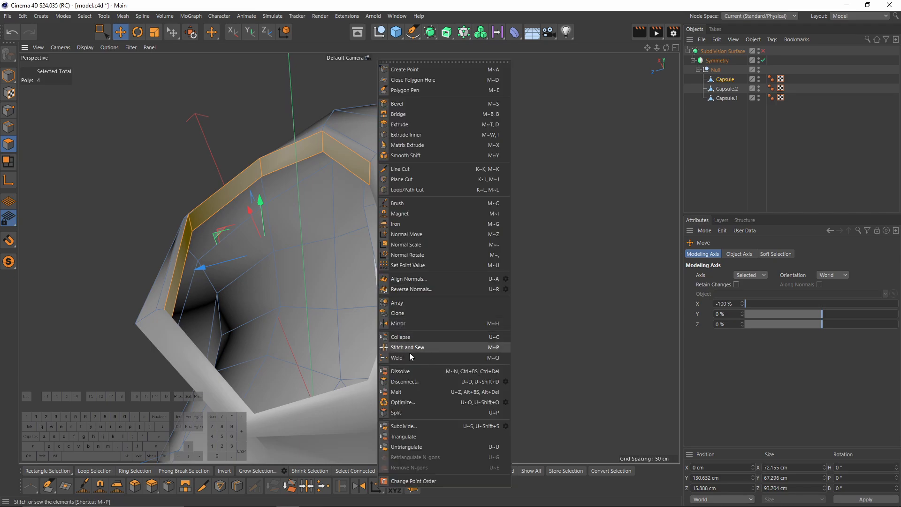
click(413, 408)
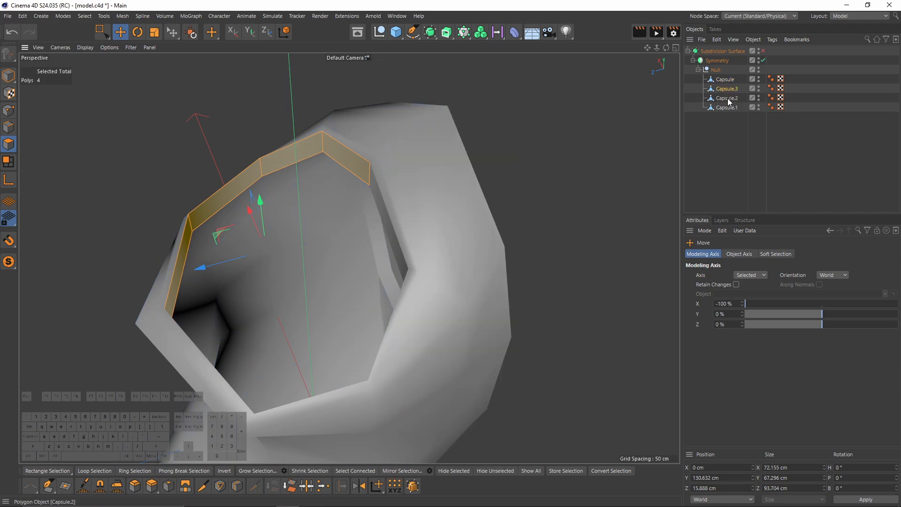
alt+drag(609, 122, 540, 197)
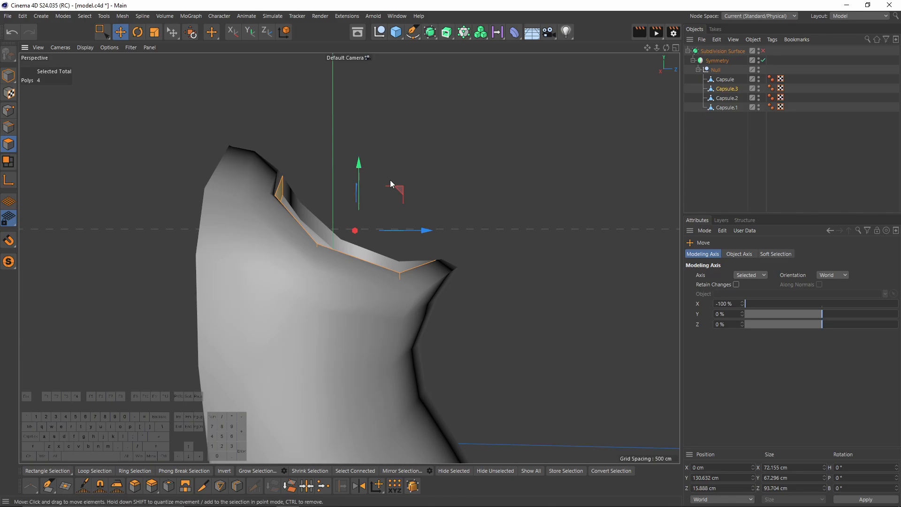
Step: In the side view, raise the two rearmost upper points of the split-off trigger wall towards the reference trigger's outline
middle_click(360, 156)
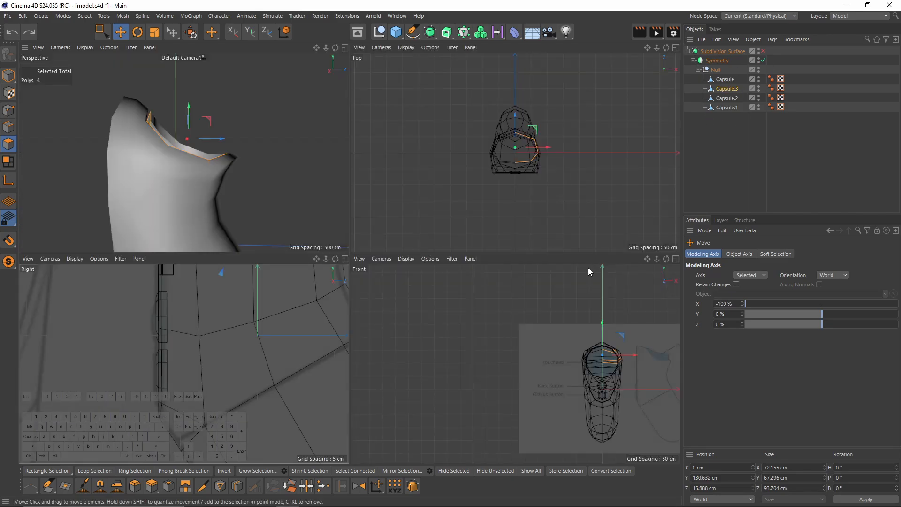
middle_click(589, 271)
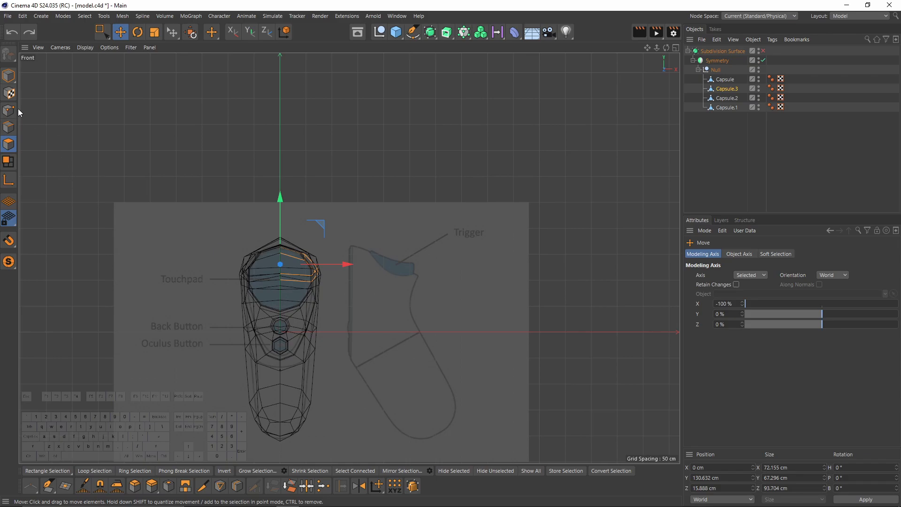
click(10, 111)
key(space)
middle_click(227, 251)
middle_click(267, 267)
scroll(276, 235, down, 3)
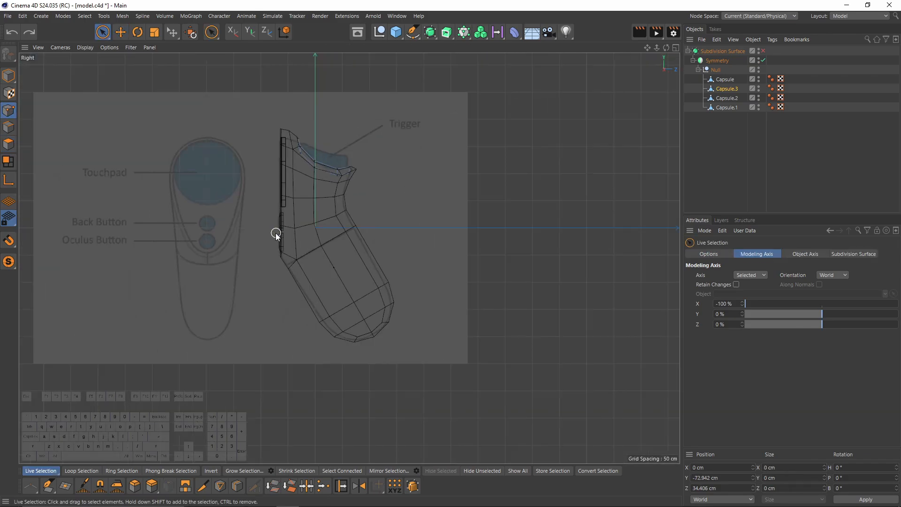
scroll(316, 217, up, 8)
key(0)
drag(289, 264, 318, 296)
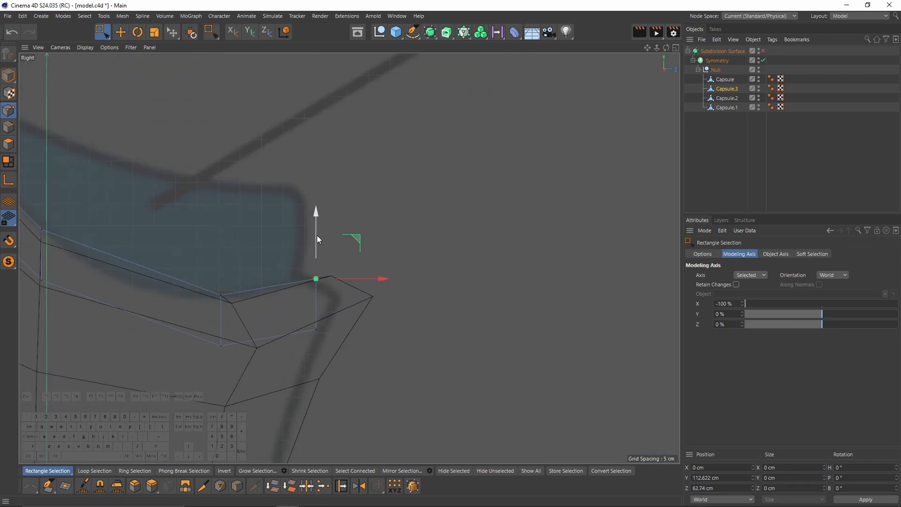
drag(320, 220, 316, 136)
drag(217, 261, 228, 318)
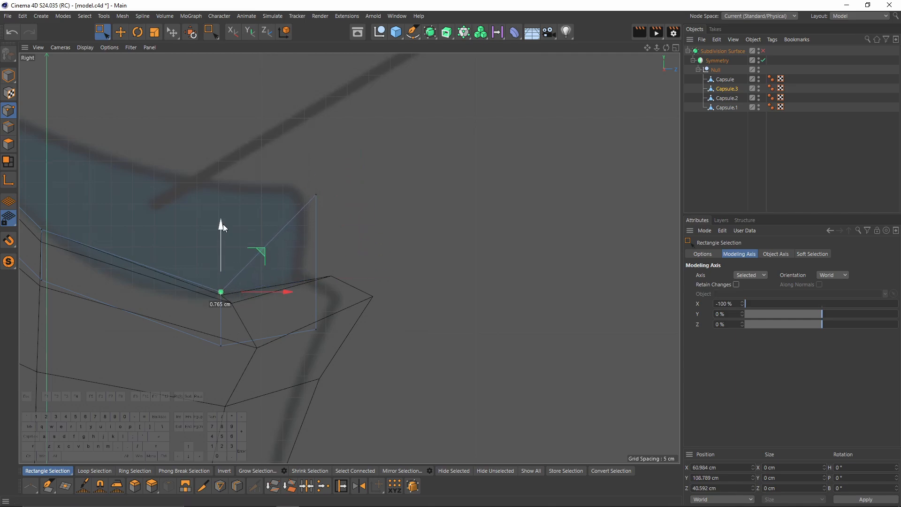
Step: Raise the trigger wall's middle upper point towards the reference outline and lift the two front upper points slightly
middle_drag(237, 152, 471, 184)
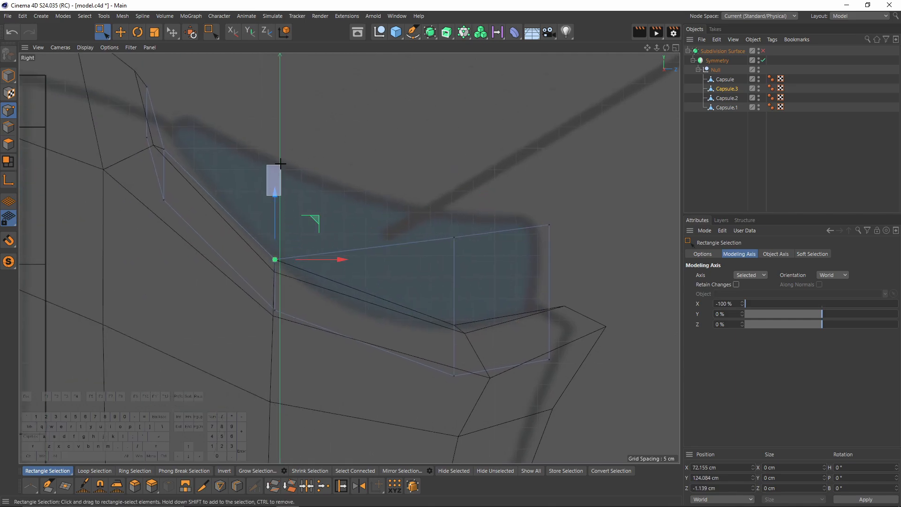
drag(280, 164, 280, 164)
drag(272, 202, 212, 134)
scroll(187, 143, up, 2)
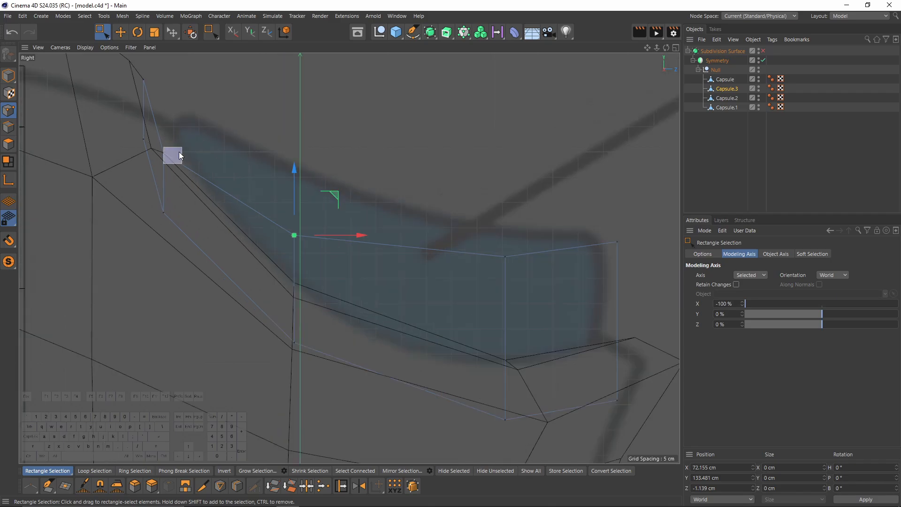
drag(147, 60, 147, 52)
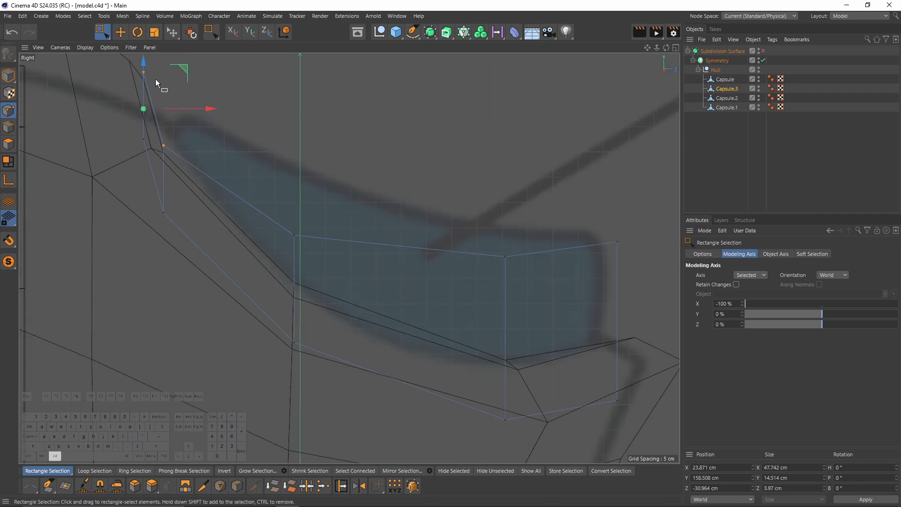
Step: Close the top of the trigger by bridging the wall's front upper edge to its rear upper edge
scroll(204, 154, down, 3)
key(F5)
key(F1)
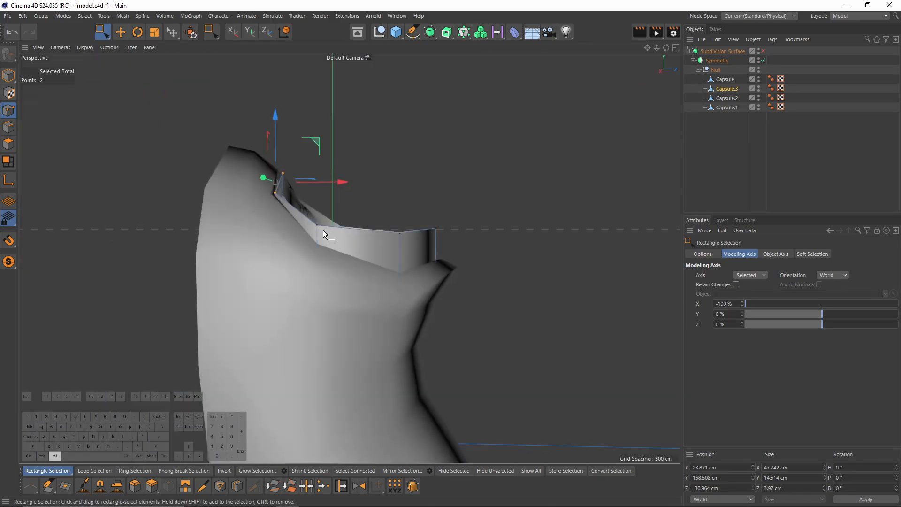
alt+drag(323, 230, 287, 154)
key(m)
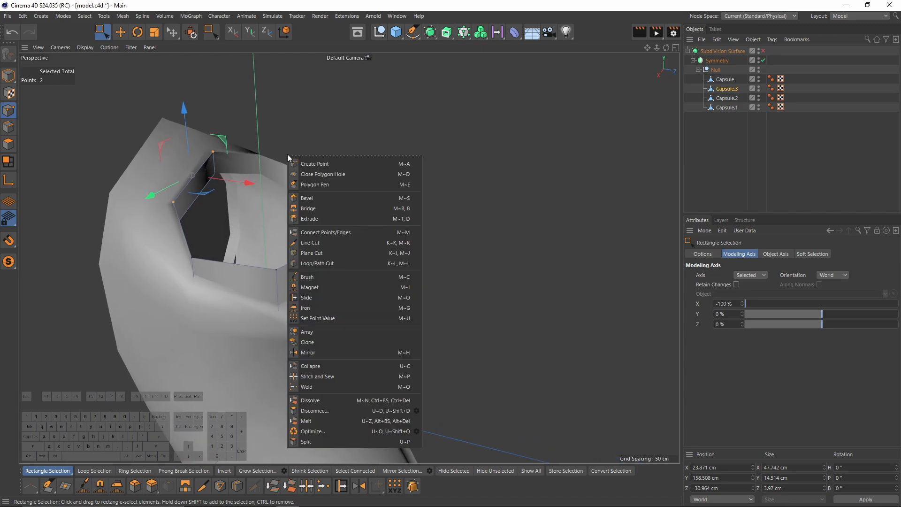
click(317, 211)
click(7, 129)
key(m)
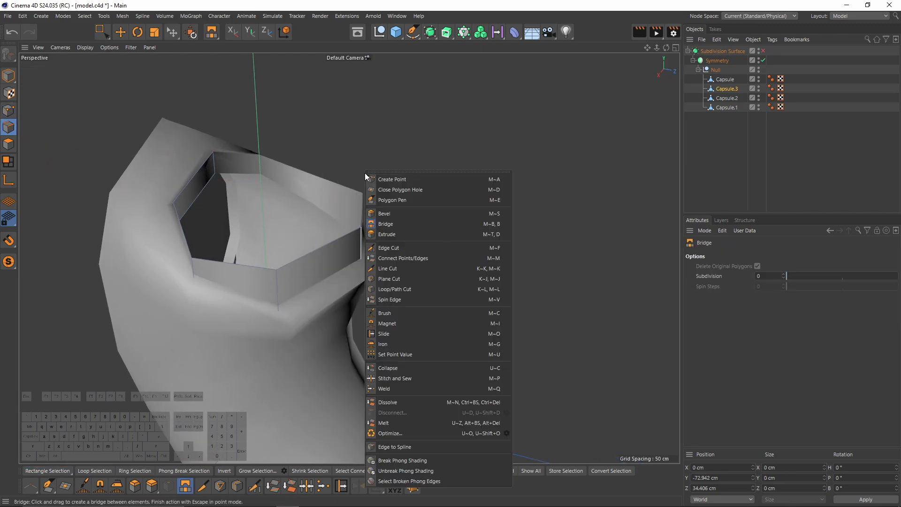
click(390, 221)
drag(219, 179, 303, 229)
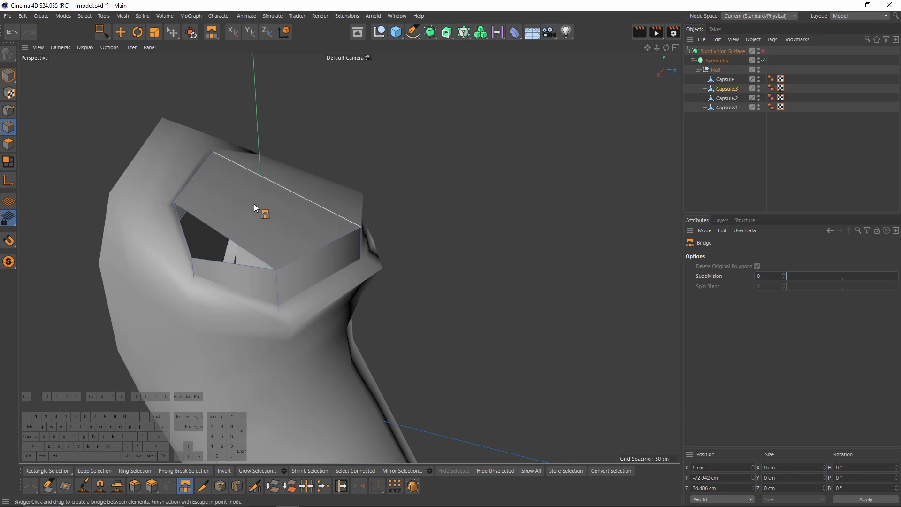
Step: Divide the bridged top face crosswise with a loop cut at 50%
key(m)
click(301, 292)
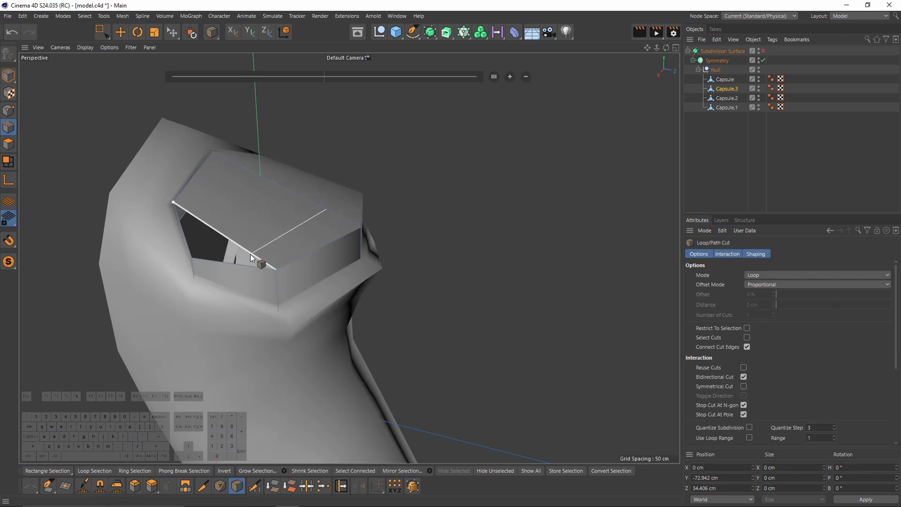
click(231, 230)
alt+drag(242, 225, 213, 212)
Step: Weld the cut's outer point to the trigger wall's middle upper corner point
click(8, 110)
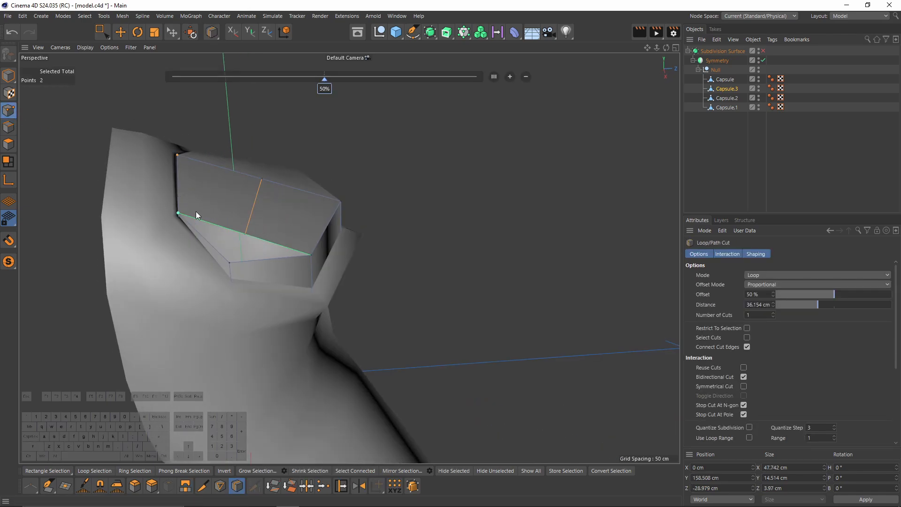
key(e)
click(242, 235)
shift+click(229, 265)
key(m)
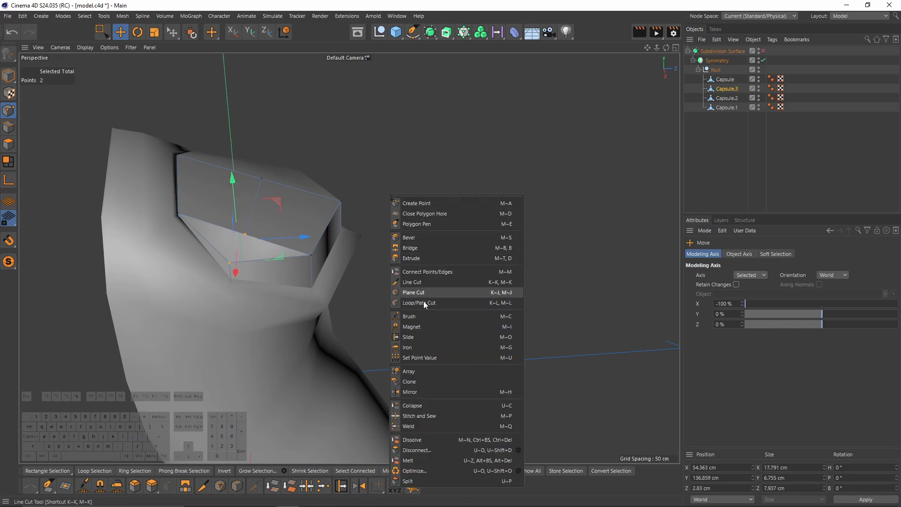
click(405, 425)
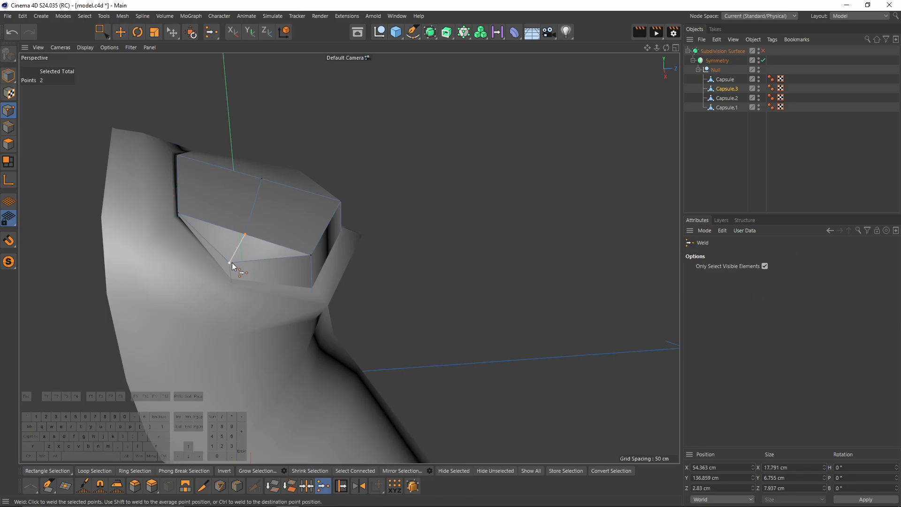
click(231, 264)
Step: Lower the cut's point on the symmetry plane to the reference trigger's upper outline in the side view
key(F5)
key(F3)
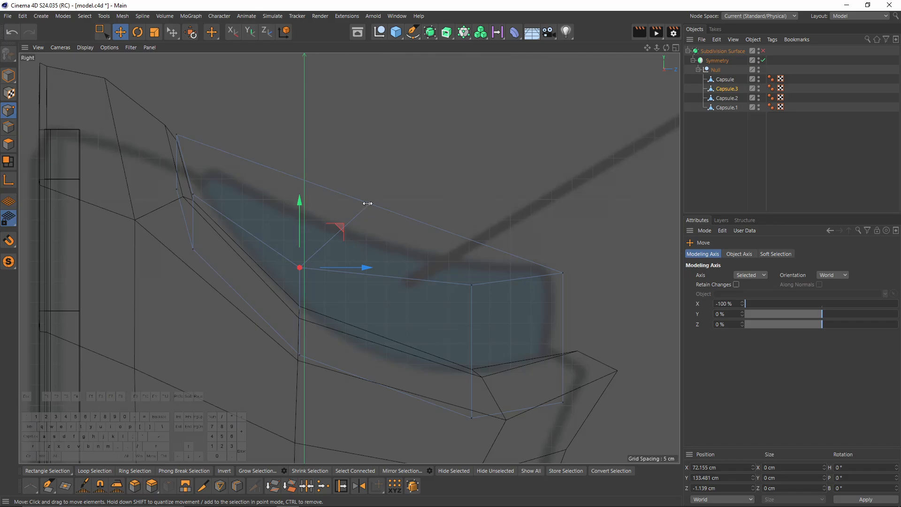
key(F5)
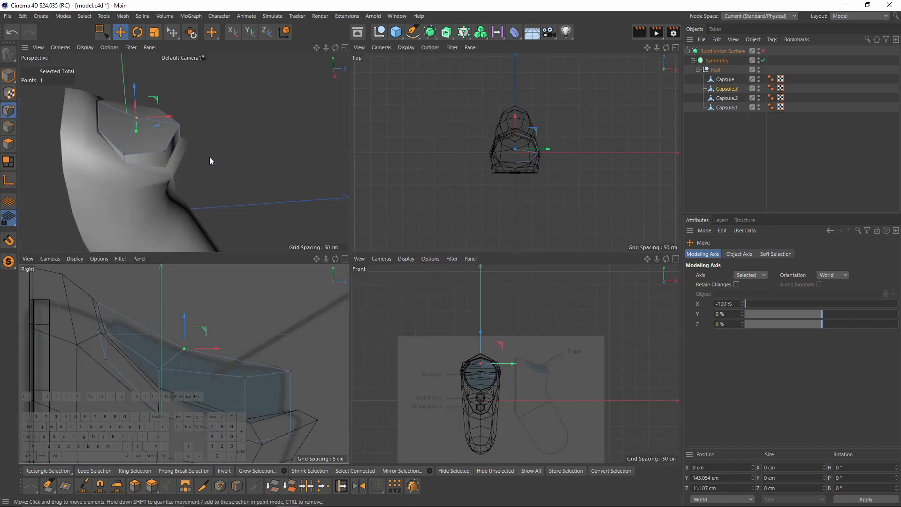
Step: Inset the trigger's two top polygons with Extrude Inner by about 3 cm
key(F1)
click(8, 144)
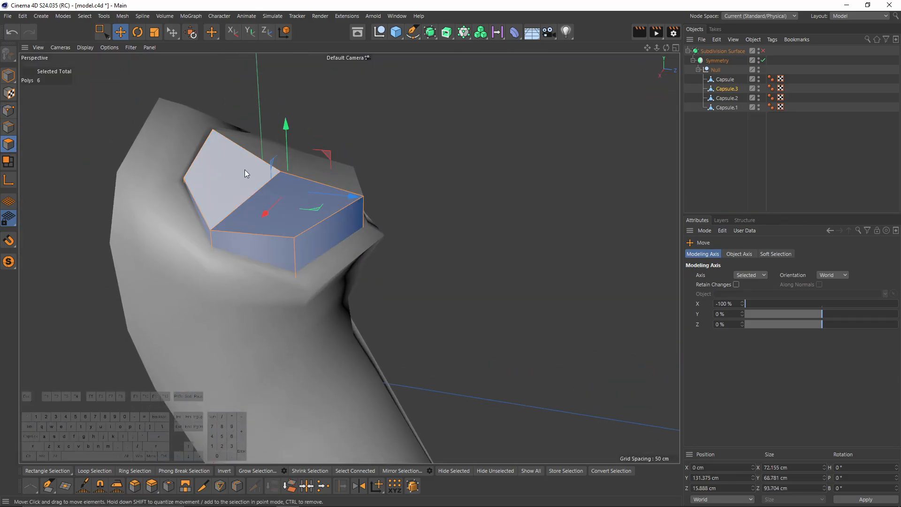
click(236, 164)
shift+click(276, 218)
right_click(342, 138)
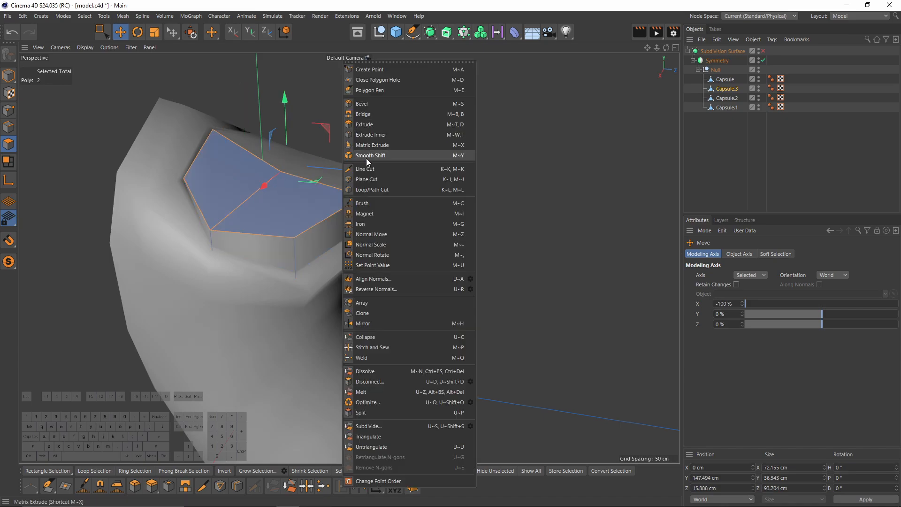
click(382, 133)
drag(385, 133, 395, 133)
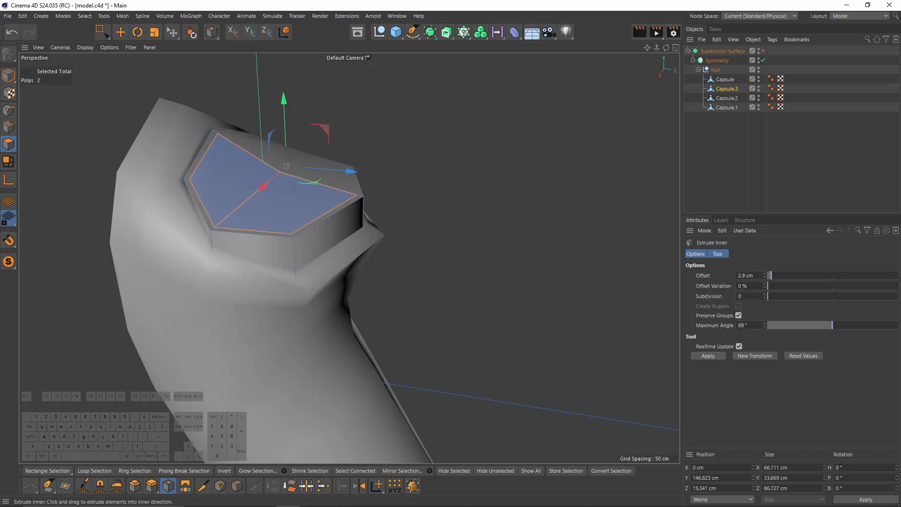
Step: Turn on the subdivision smoothing and examine the rounded trigger in its opening
key(q)
click(758, 143)
alt+middle_drag(249, 282, 348, 257)
alt+drag(426, 190, 455, 201)
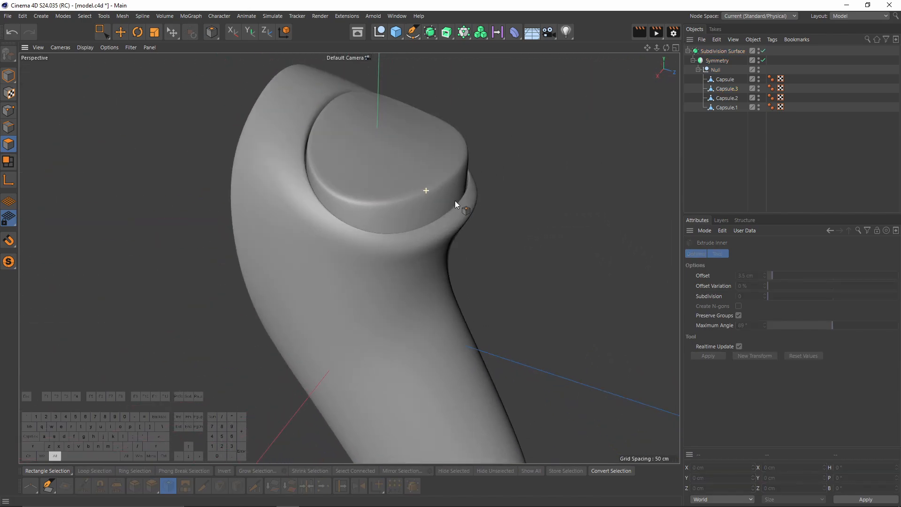
Step: Move the trigger object's top centre and rear points in the side view to fit the reference trigger's outline
middle_click(455, 201)
middle_click(190, 313)
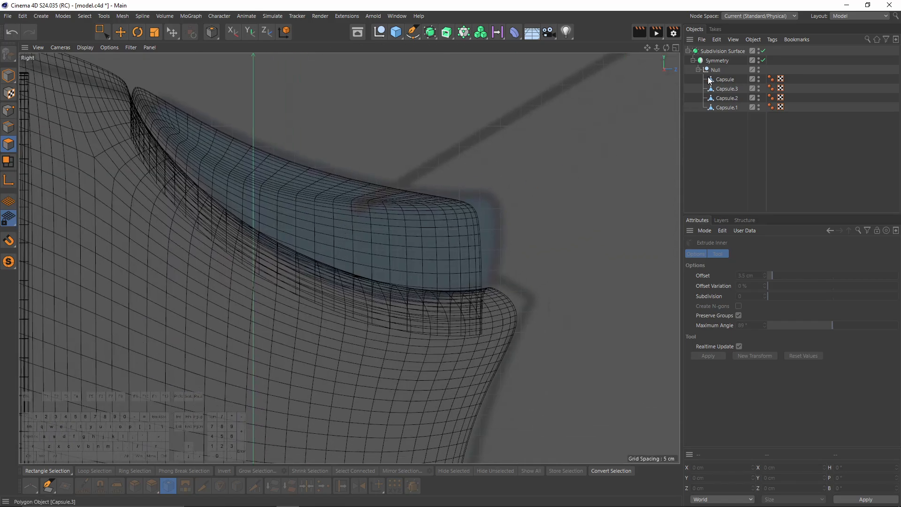
click(723, 81)
click(724, 91)
click(8, 111)
key(space)
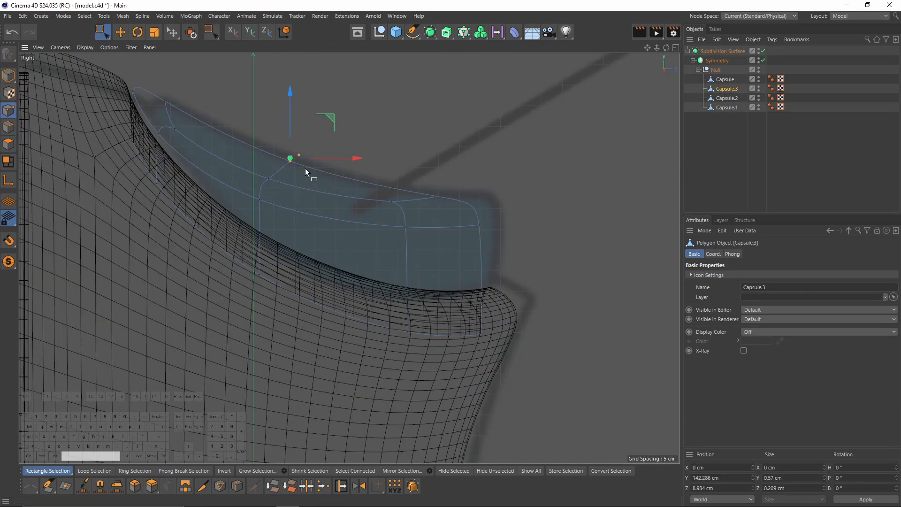
key(q)
drag(401, 180, 504, 201)
key(q)
drag(479, 171, 509, 160)
Step: Examine the smoothed trigger and body in perspective, and compare their side profile with the reference outline
middle_click(510, 160)
middle_click(221, 163)
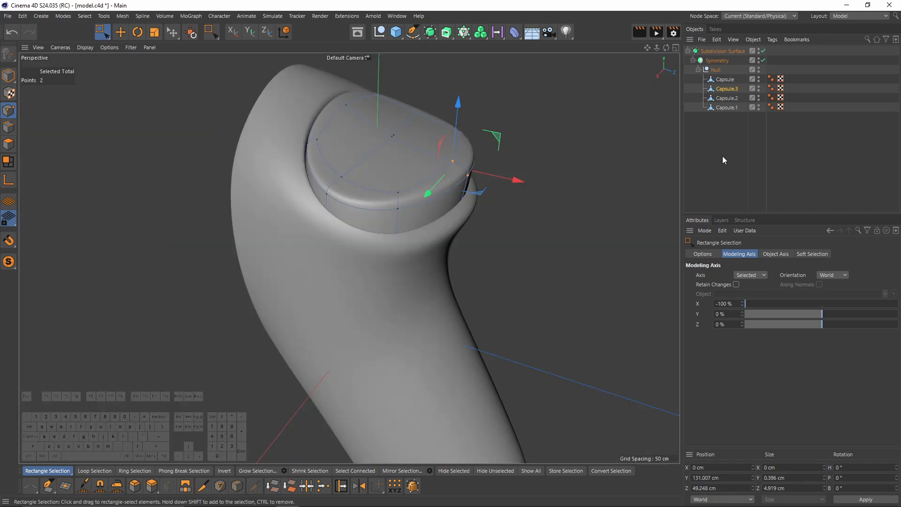
click(723, 158)
scroll(401, 176, down, 3)
alt+drag(400, 177, 356, 195)
scroll(386, 134, up, 5)
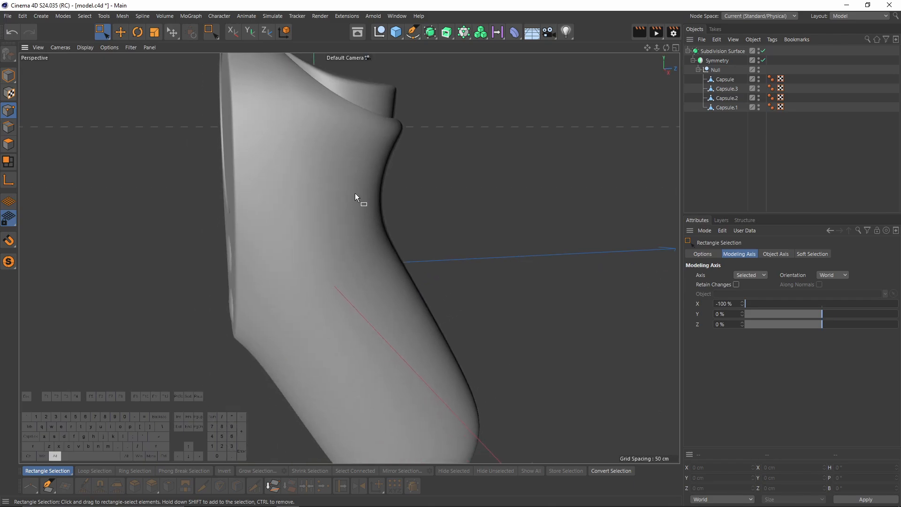
middle_click(282, 303)
middle_click(283, 303)
scroll(317, 237, up, 8)
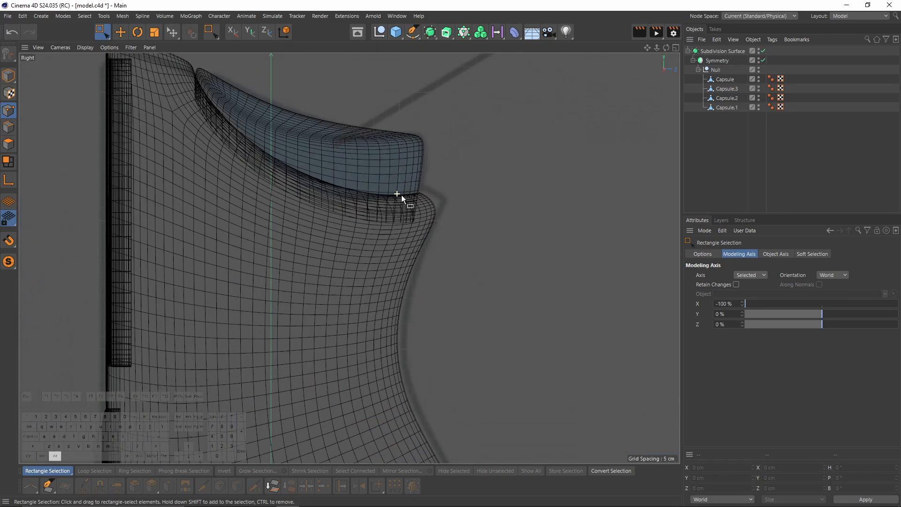
scroll(399, 197, up, 3)
key(q)
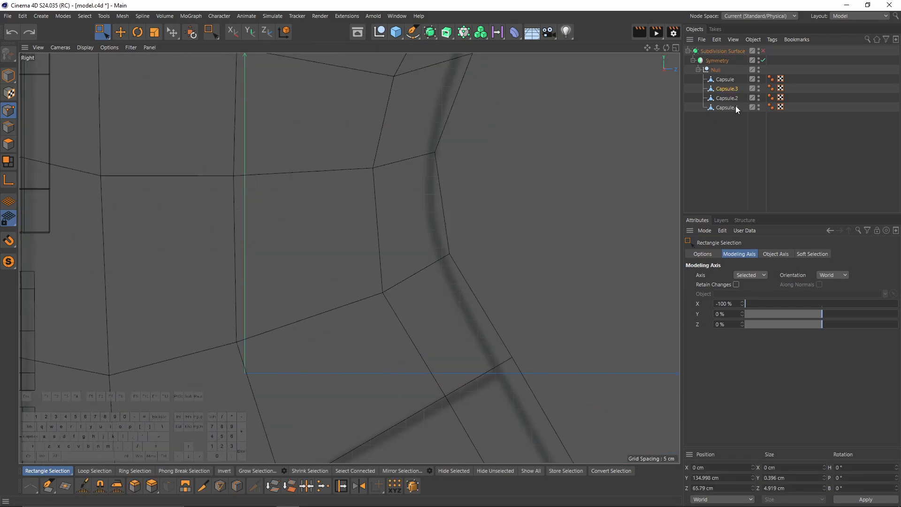
click(725, 80)
alt+right_drag(413, 136, 375, 192)
key(q)
click(801, 181)
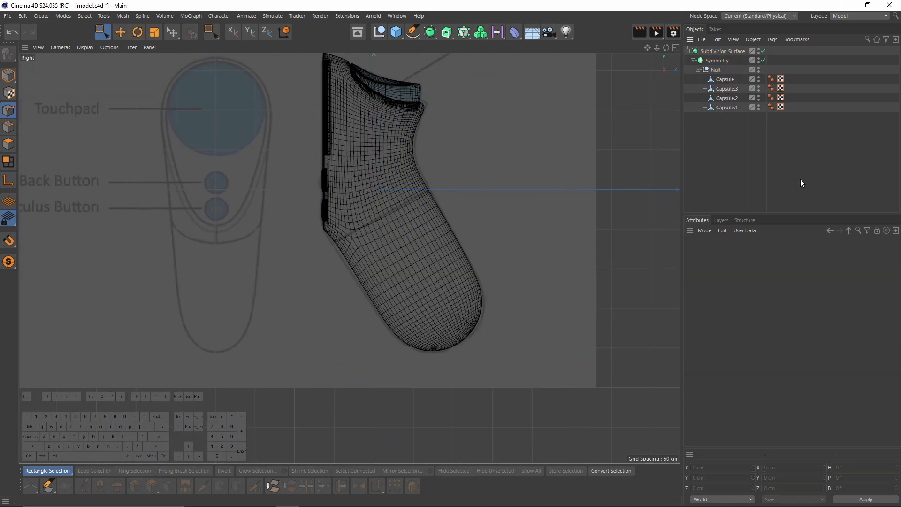
Step: Move the main capsule's front point at the diagonal seam up to the seam line's end in the reference
alt+right_drag(288, 281, 403, 212)
click(393, 217)
key(q)
drag(336, 219, 371, 240)
alt+right_drag(371, 233, 384, 194)
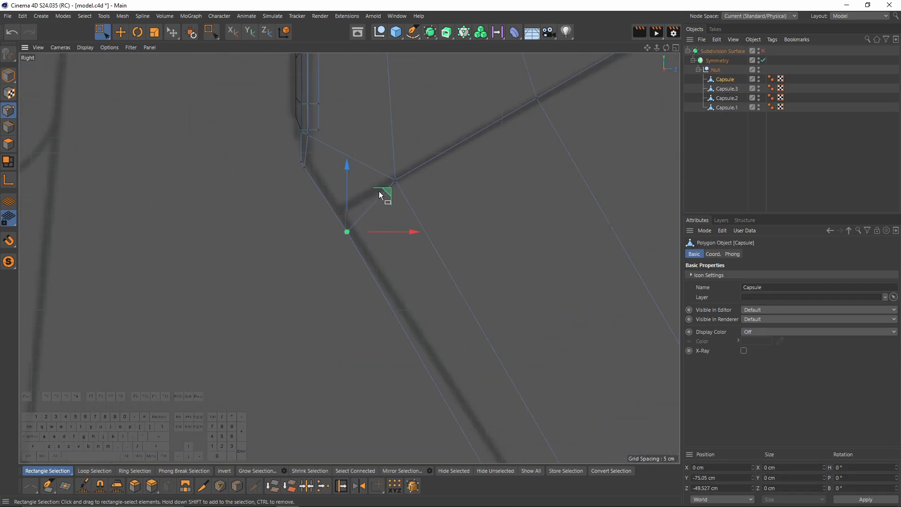
drag(391, 192, 376, 176)
Step: Split the main capsule's polygons below the diagonal seam into a separate lower grip object
alt+right_drag(376, 175, 285, 190)
click(8, 144)
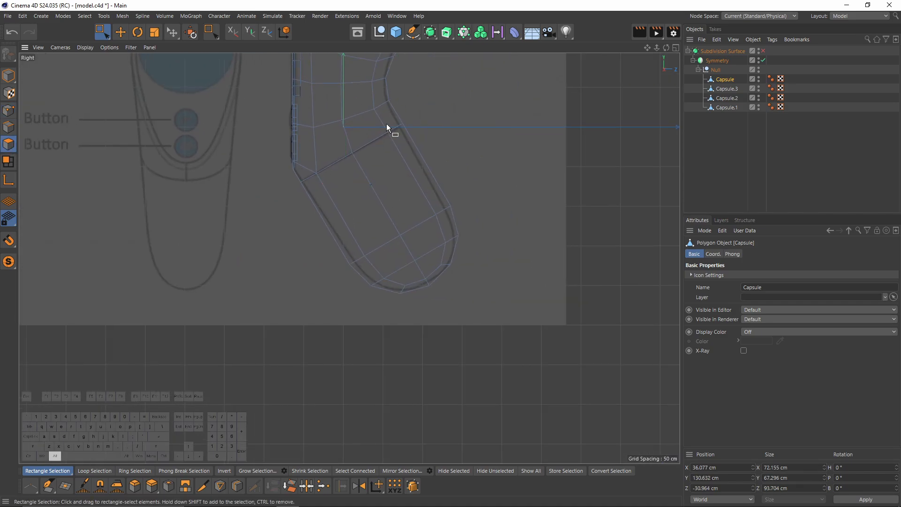
alt+middle_drag(365, 151, 362, 200)
scroll(310, 212, up, 3)
scroll(329, 189, up, 4)
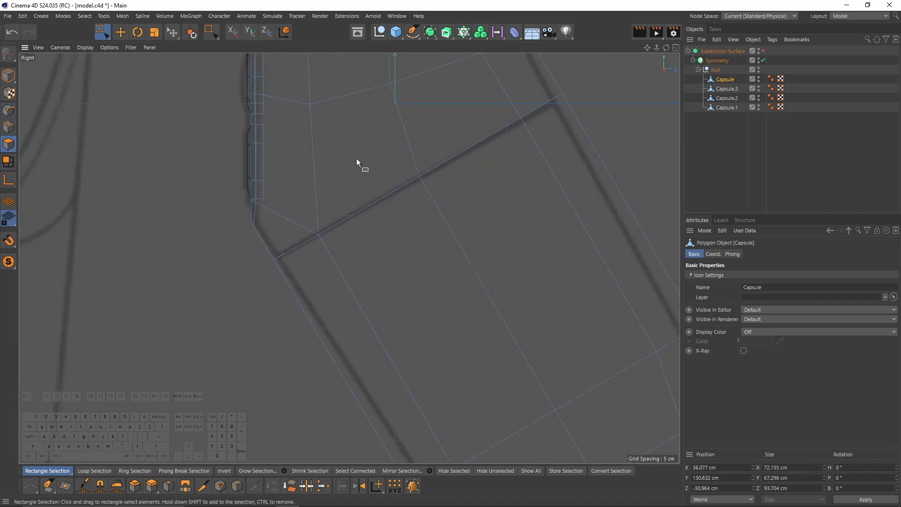
scroll(333, 181, down, 5)
drag(321, 153, 479, 324)
drag(381, 124, 475, 214)
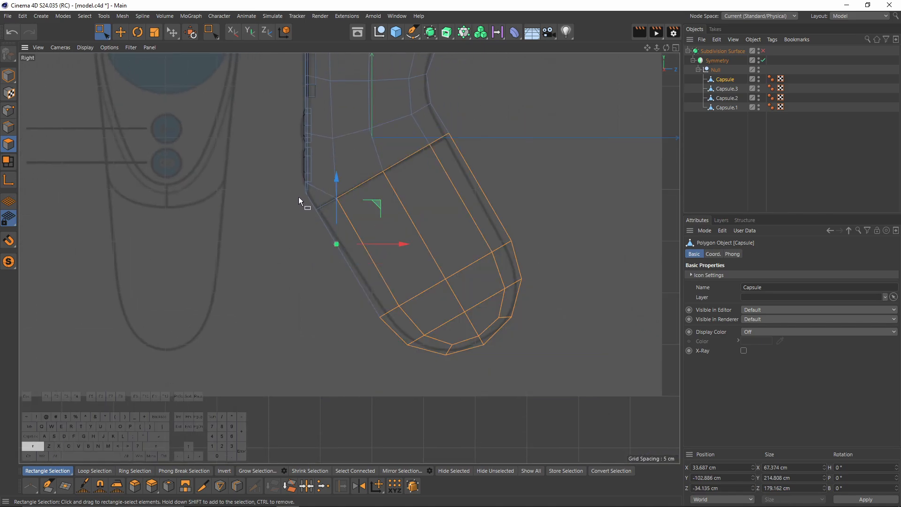
shift+drag(299, 196, 454, 316)
drag(107, 36, 178, 80)
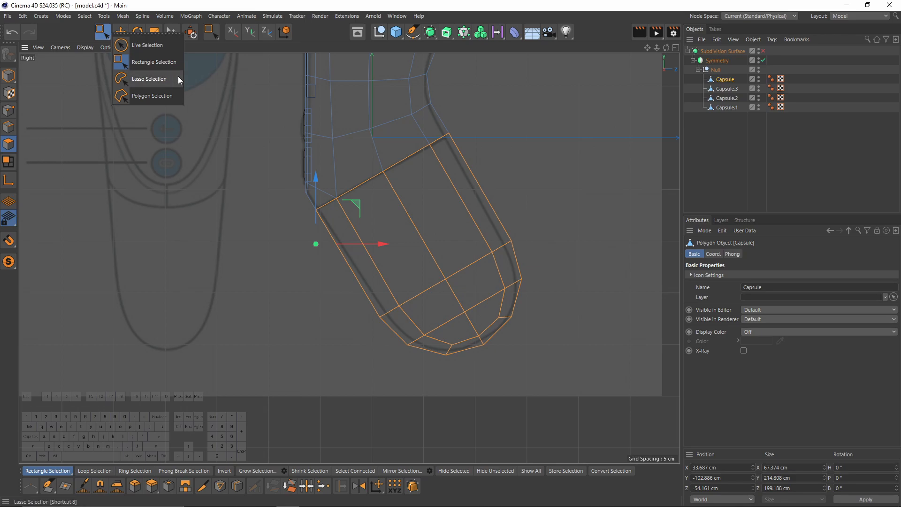
click(151, 63)
alt+middle_drag(390, 208, 356, 205)
right_click(247, 184)
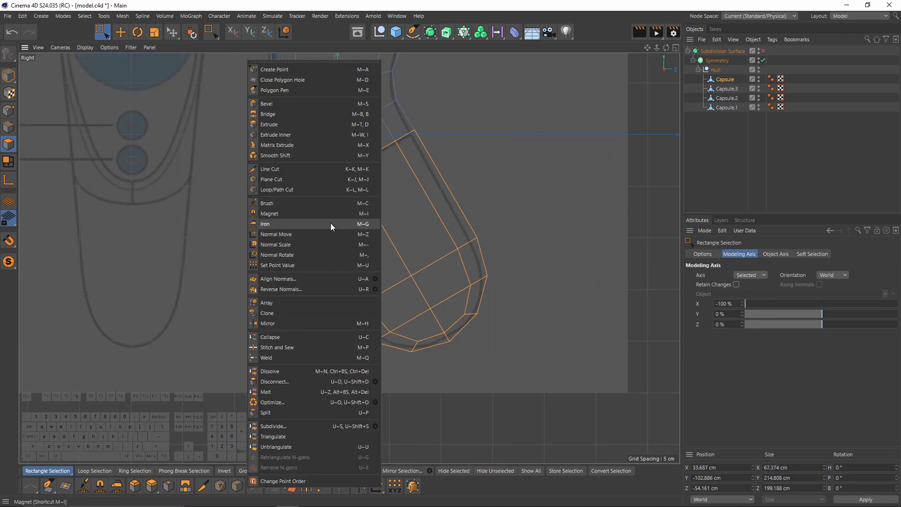
click(278, 413)
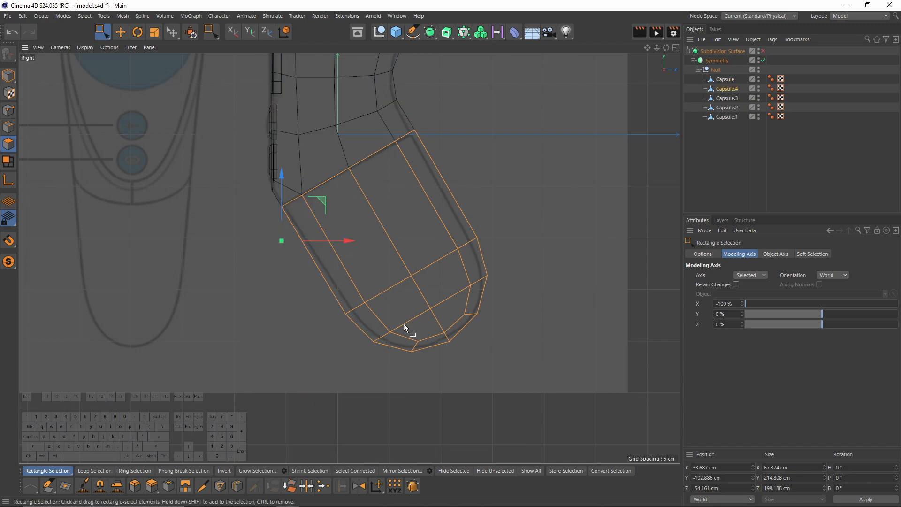
Step: Delete the split lower grip polygons from the main capsule and hide the separate grip object
click(725, 79)
key(Delete)
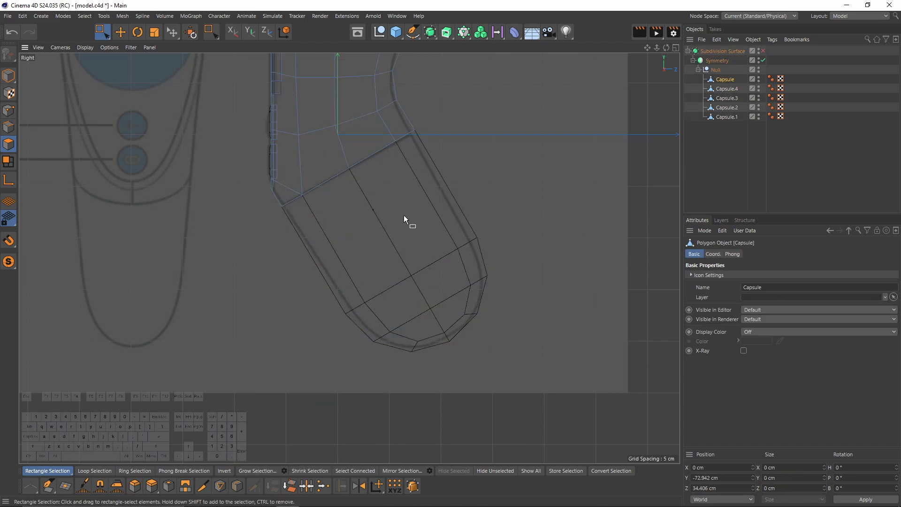
middle_click(455, 151)
middle_click(318, 207)
alt+drag(318, 206, 660, 134)
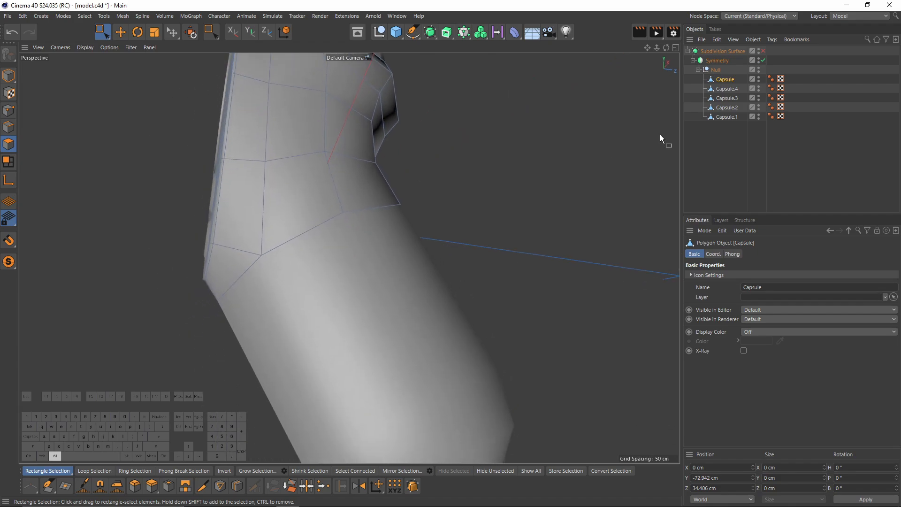
click(758, 87)
click(758, 87)
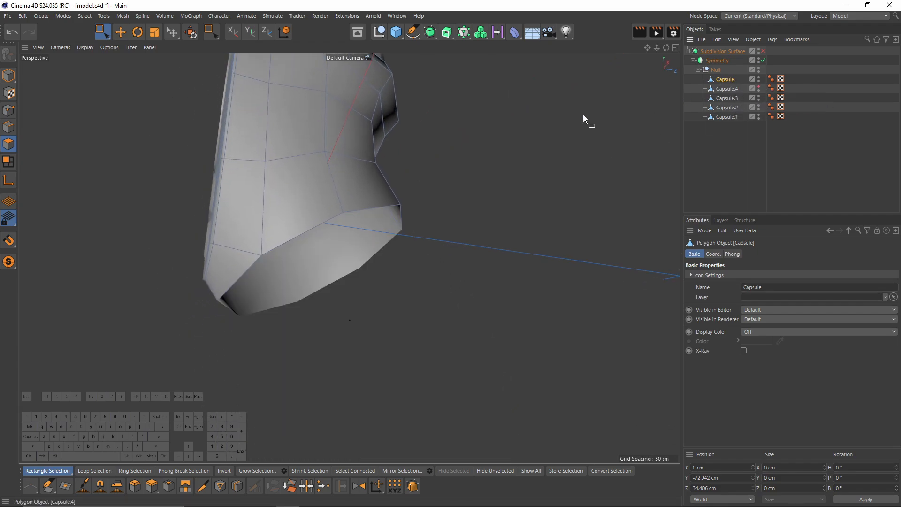
Step: Extrude the main capsule's open seam edge loop inward with an offset of -5.3 cm to form a rim
click(7, 128)
key(e)
double_click(247, 266)
alt+drag(268, 274, 465, 159)
right_click(465, 159)
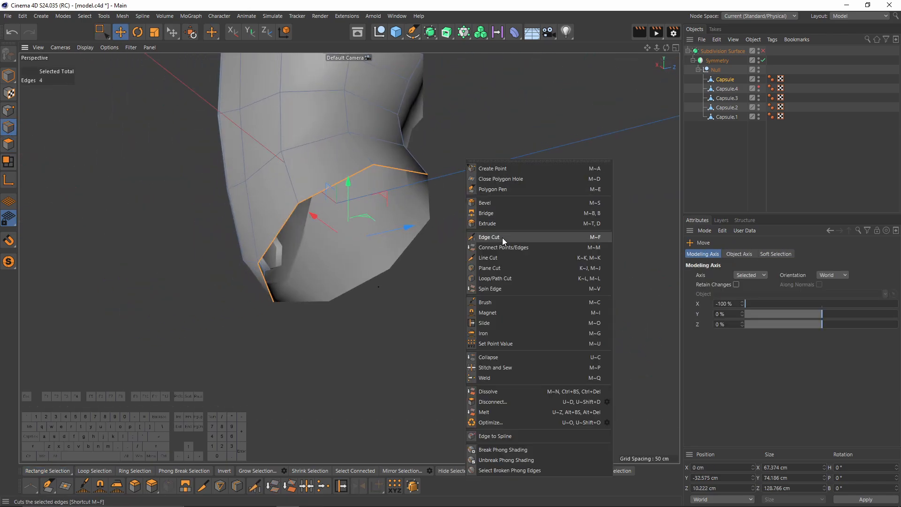
click(498, 226)
drag(249, 229, 375, 195)
Step: Slide a copy of the main capsule's outer seam edge loop 2 cm up the body as a support loop
alt+drag(299, 268, 376, 181)
right_click(376, 181)
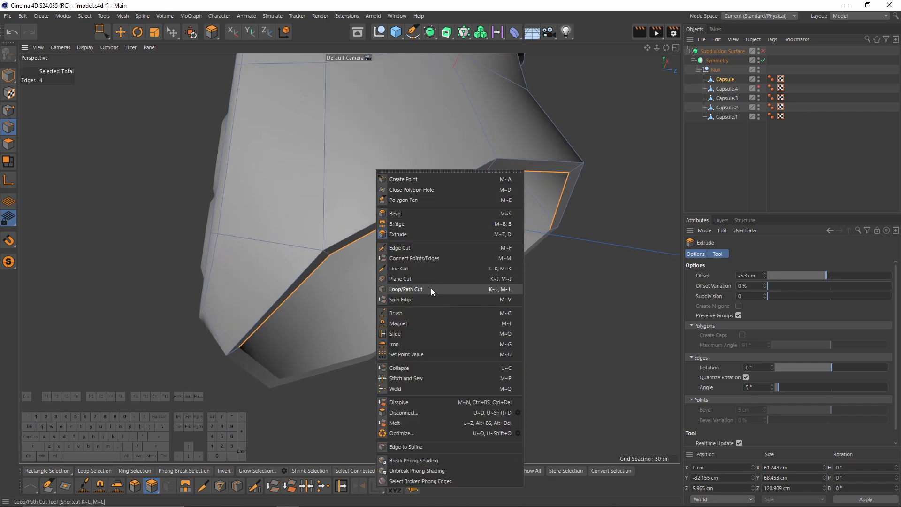
click(15, 115)
key(e)
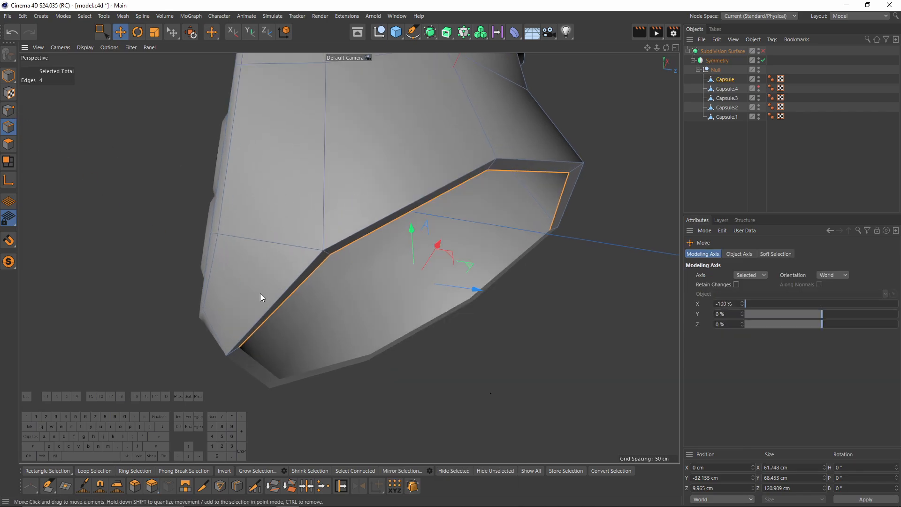
click(263, 296)
alt+middle_drag(405, 235, 364, 192)
shift+double_click(333, 225)
right_click(364, 192)
click(413, 334)
scroll(328, 239, up, 5)
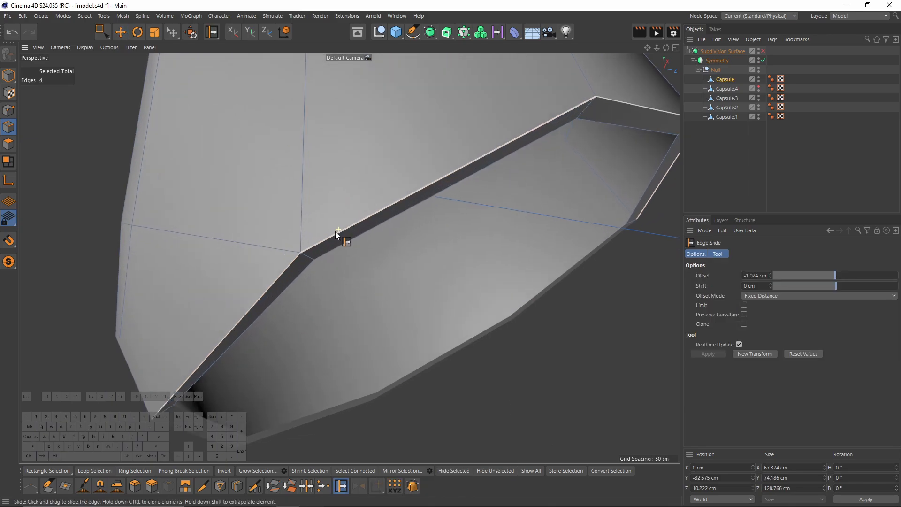
drag(313, 249, 288, 241)
key(ctrl+z)
alt+drag(288, 241, 298, 243)
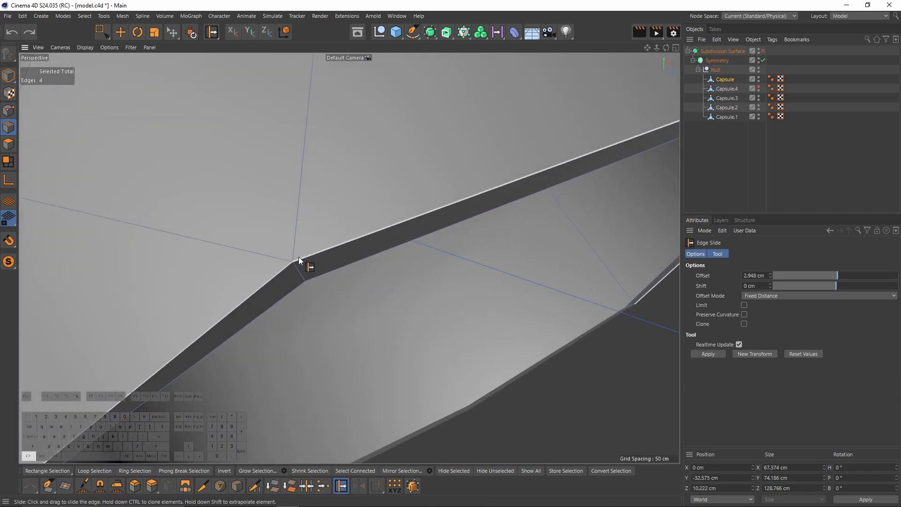
key(ctrl+y)
drag(834, 276, 837, 275)
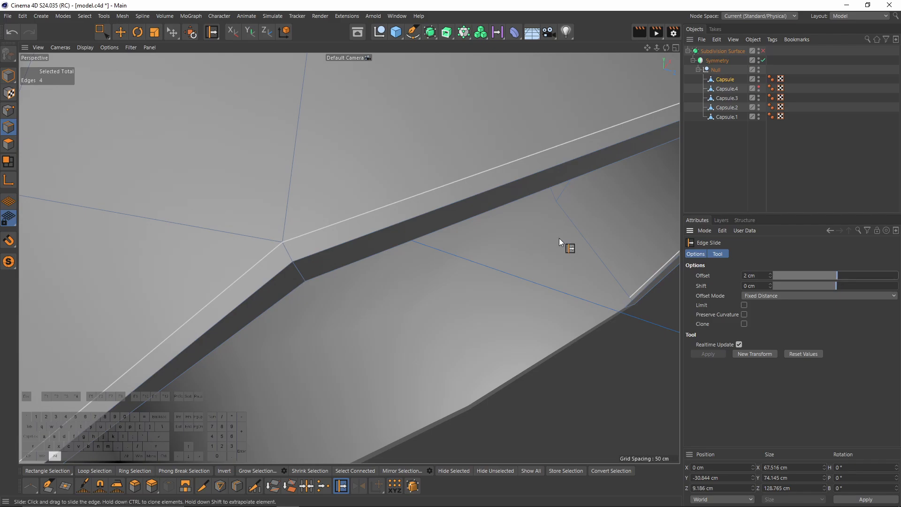
Step: Add a loop cut around the main capsule's inward seam rim at an offset of 25.158 %
alt+drag(559, 237, 367, 197)
key(m)
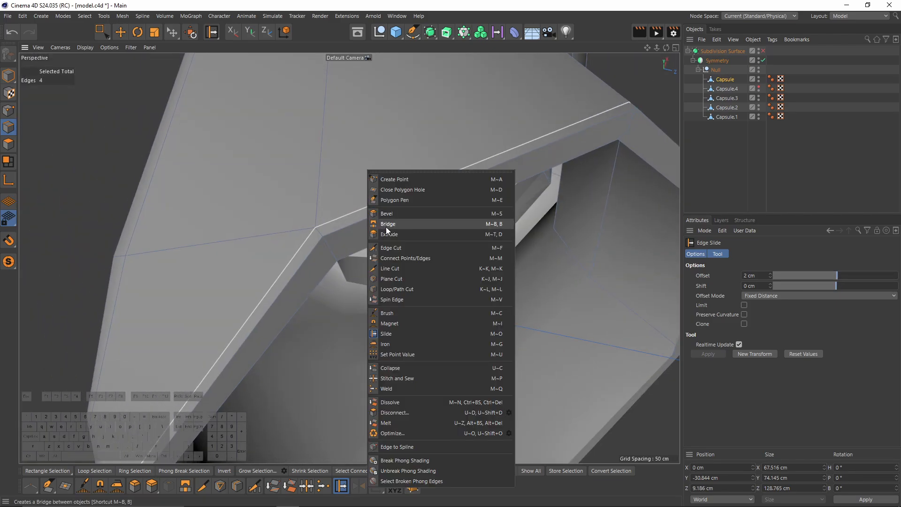
click(400, 289)
alt+drag(399, 287, 325, 242)
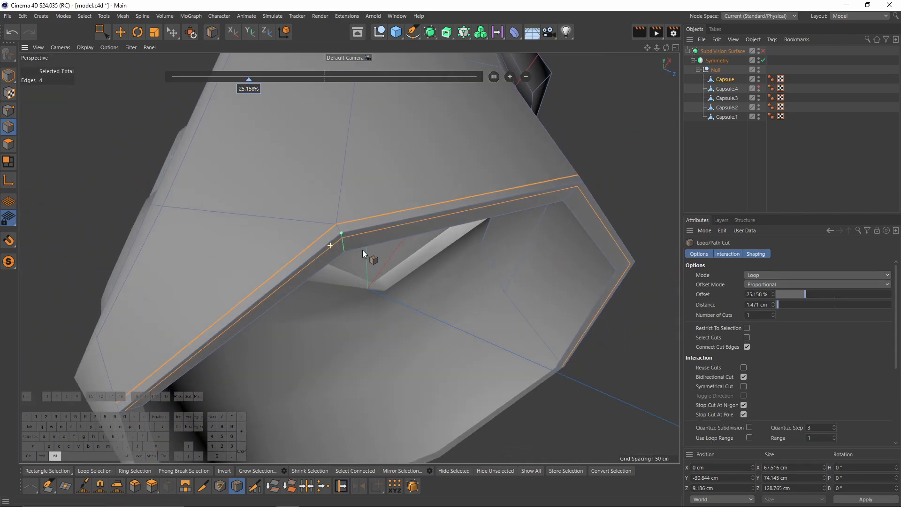
alt+middle_drag(362, 249, 155, 228)
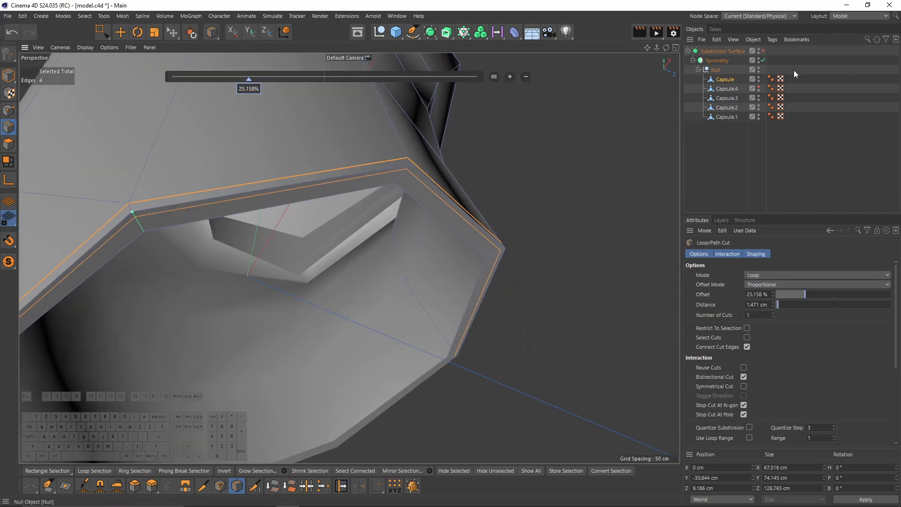
Step: Hide the main capsule and show the separated lower grip object for editing
click(758, 78)
click(758, 87)
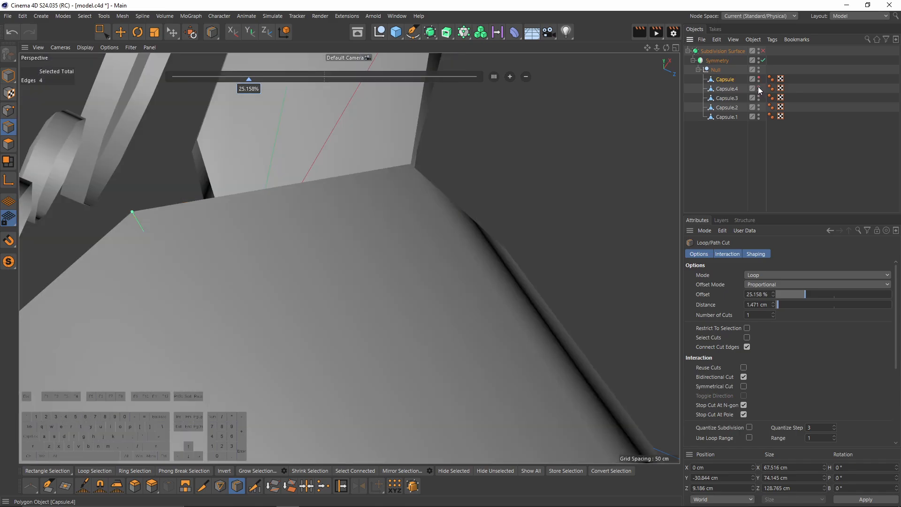
click(726, 89)
alt+right_drag(458, 274, 422, 263)
alt+drag(422, 263, 501, 205)
Step: Extrude the lower grip's open top edge loop inward with an offset of -5.3 cm
key(e)
double_click(429, 228)
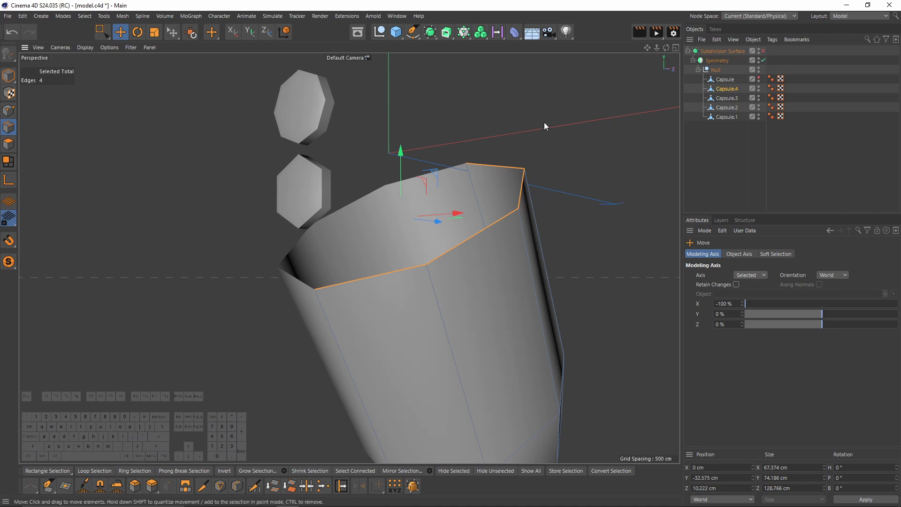
click(726, 91)
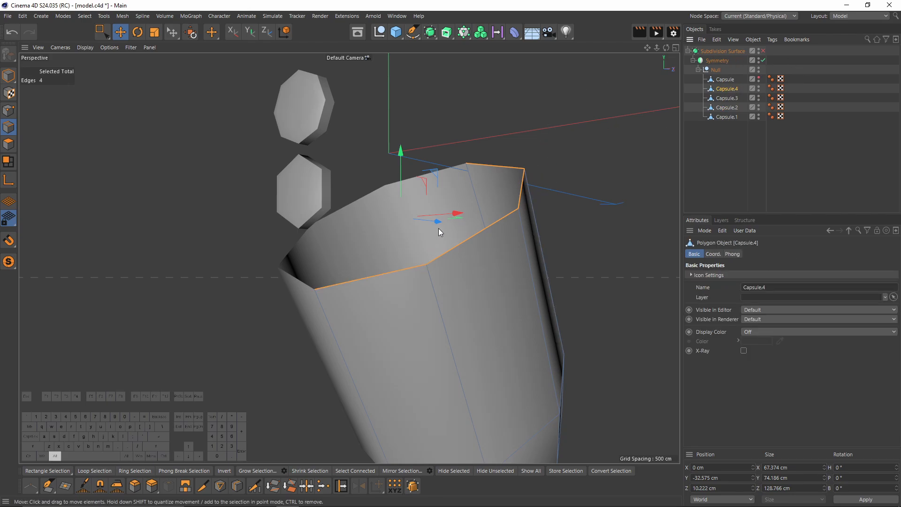
alt+drag(439, 228, 468, 289)
right_click(468, 289)
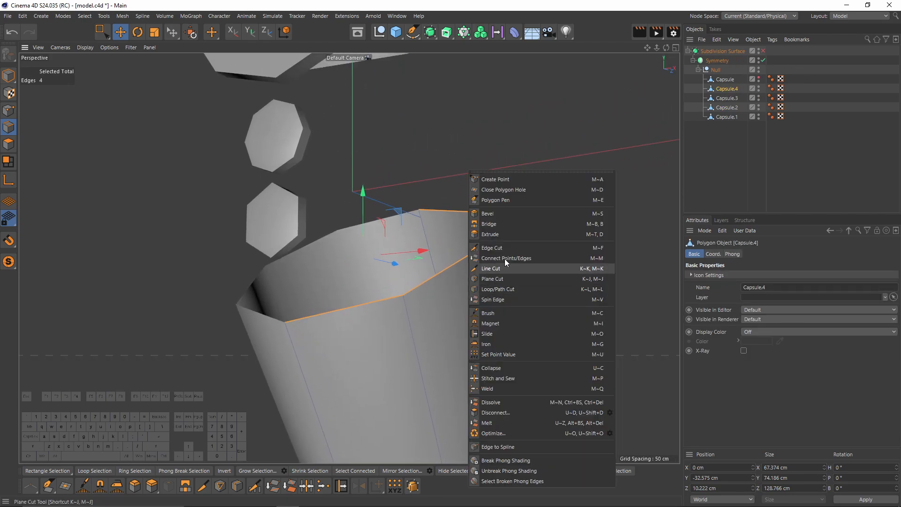
click(502, 231)
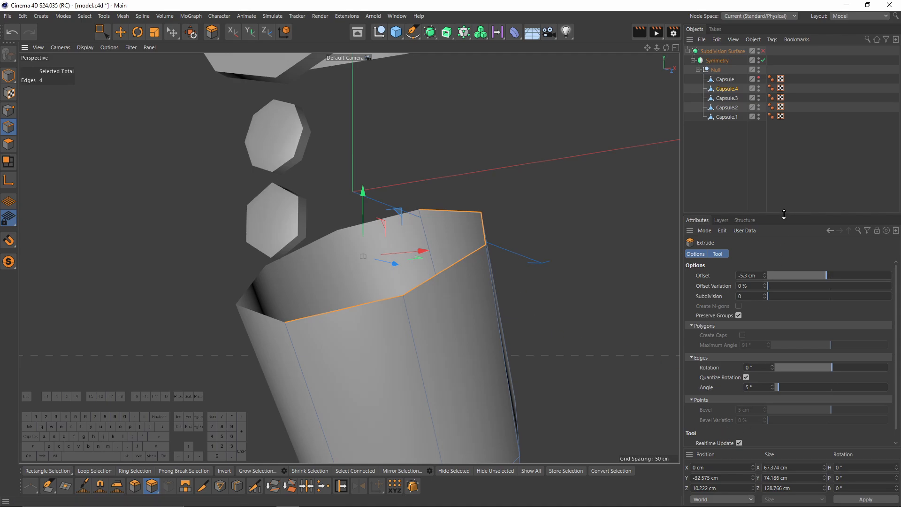
drag(783, 214, 784, 172)
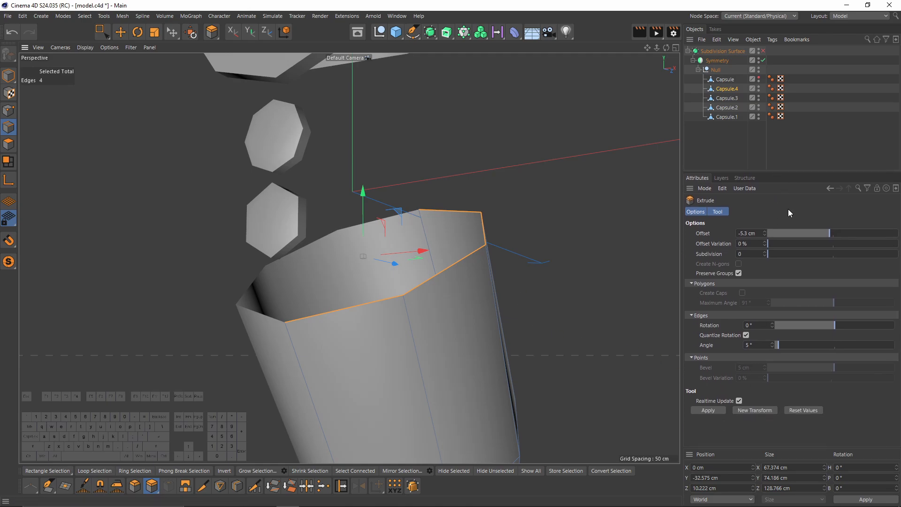
click(762, 412)
mouse_move(413, 267)
alt+mouse_down()
mouse_move(395, 289)
mouse_move(400, 266)
alt+mouse_up()
alt+right_drag(400, 266, 441, 273)
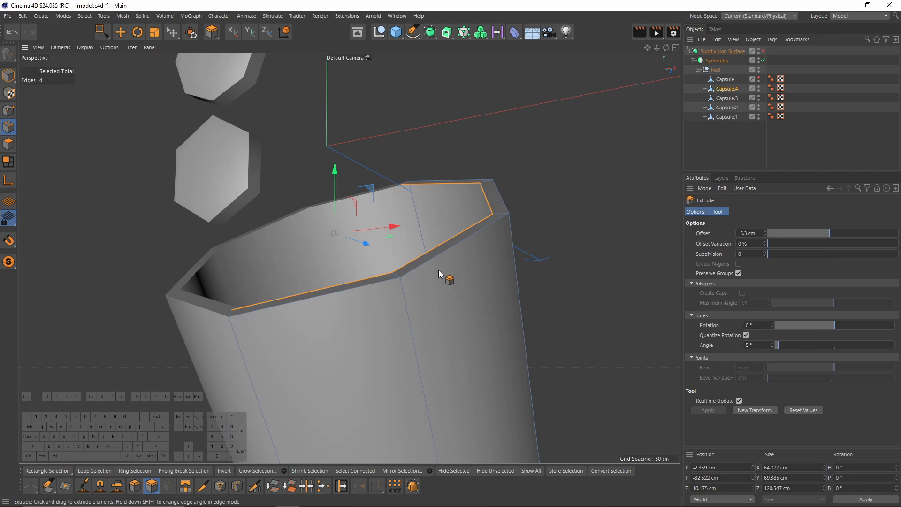
Step: Cut support loops just below the lower grip's top edge and around its inward rim at 39.788 %
right_click(438, 269)
click(477, 296)
scroll(409, 284, up, 3)
click(401, 277)
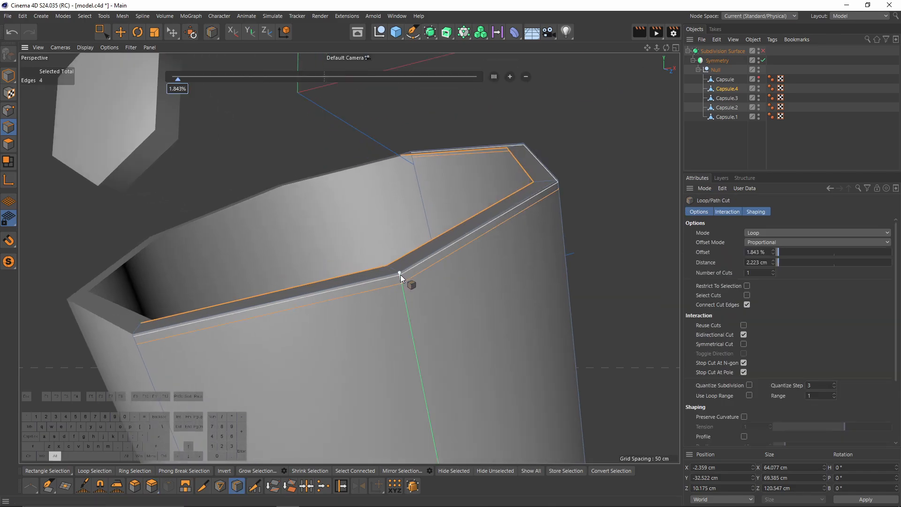
alt+drag(401, 275, 402, 292)
alt+right_drag(402, 292, 350, 243)
click(393, 262)
alt+drag(350, 243, 352, 230)
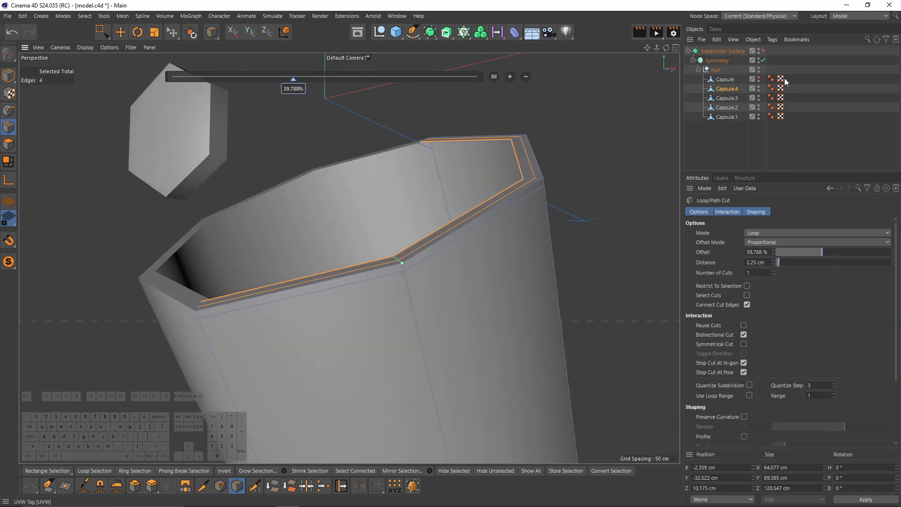
Step: Show the main capsule with subdivision smoothing on, and examine the seam between the body and lower grip
click(758, 76)
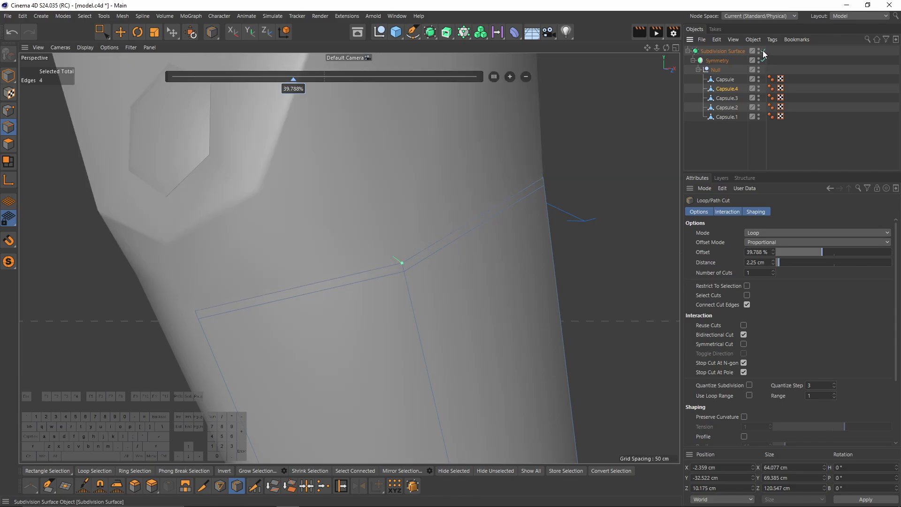
click(763, 51)
click(726, 145)
alt+right_drag(483, 202, 373, 213)
alt+right_drag(488, 216, 452, 217)
alt+drag(451, 217, 304, 204)
alt+right_drag(304, 203, 349, 199)
Step: Turn off the subdivision smoothing for the main capsule and display the shaded model with its mesh lines
click(725, 79)
key(q)
scroll(244, 249, up, 4)
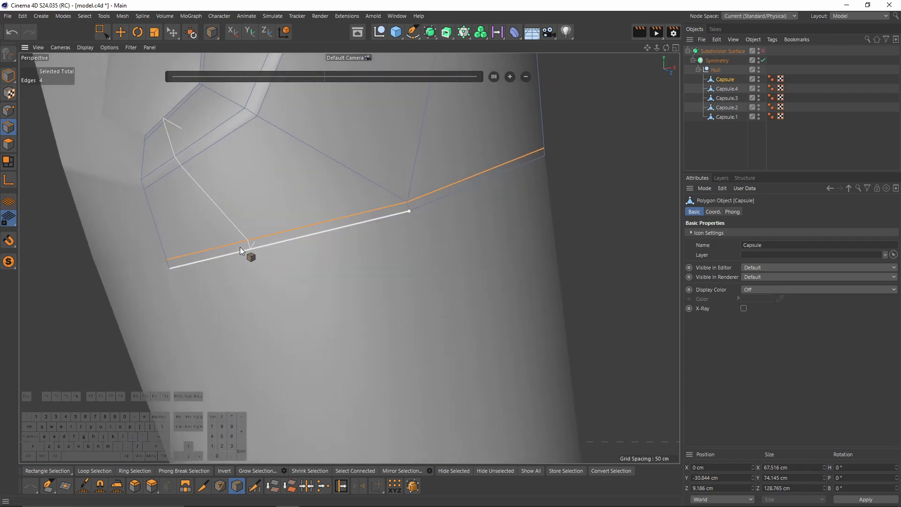
mouse_move(240, 248)
alt+mouse_down()
mouse_move(210, 230)
mouse_move(224, 218)
alt+mouse_up()
key(n)
key(b)
alt+middle_drag(228, 232, 314, 207)
mouse_move(314, 207)
alt+mouse_down()
mouse_move(392, 218)
mouse_move(385, 262)
mouse_move(436, 278)
mouse_move(428, 250)
mouse_move(406, 306)
mouse_move(406, 362)
mouse_move(390, 257)
mouse_move(286, 202)
alt+mouse_up()
Step: Turn off the symmetry mirroring and select the main capsule's open border edges along the centre plane
click(763, 61)
key(e)
double_click(378, 243)
alt+middle_drag(286, 203, 356, 310)
alt+drag(357, 310, 317, 307)
alt+right_drag(317, 307, 301, 305)
Step: Examine the main capsule's centre border near the seam and check its X position and size
alt+drag(348, 257, 413, 261)
alt+middle_drag(516, 241, 412, 246)
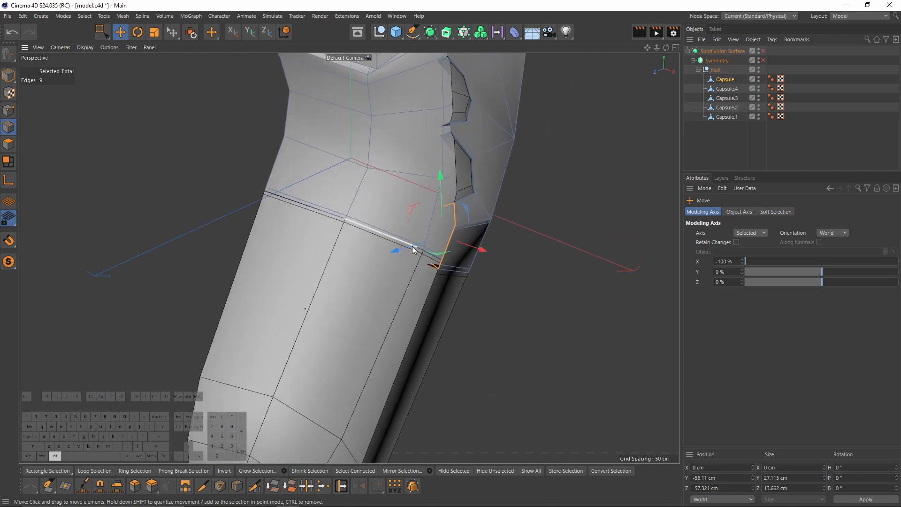
alt+right_drag(412, 246, 478, 267)
alt+drag(436, 255, 394, 244)
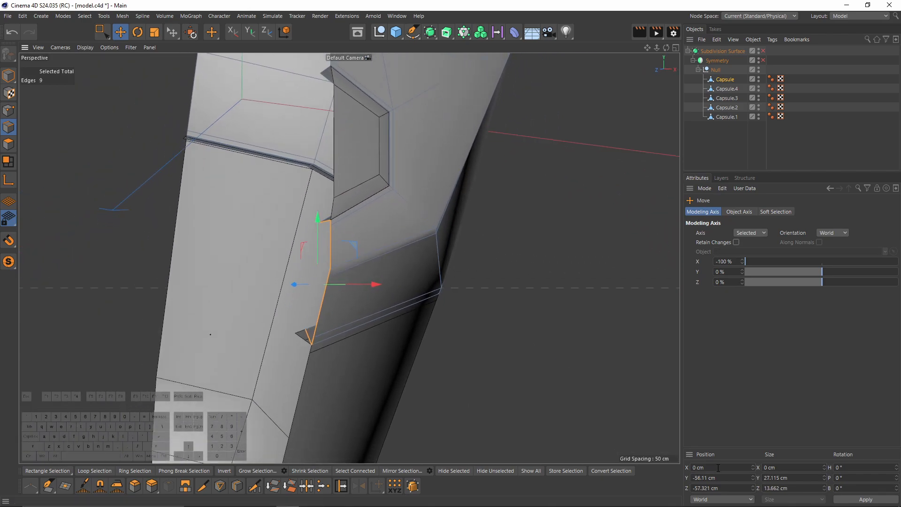
alt+drag(354, 305, 335, 301)
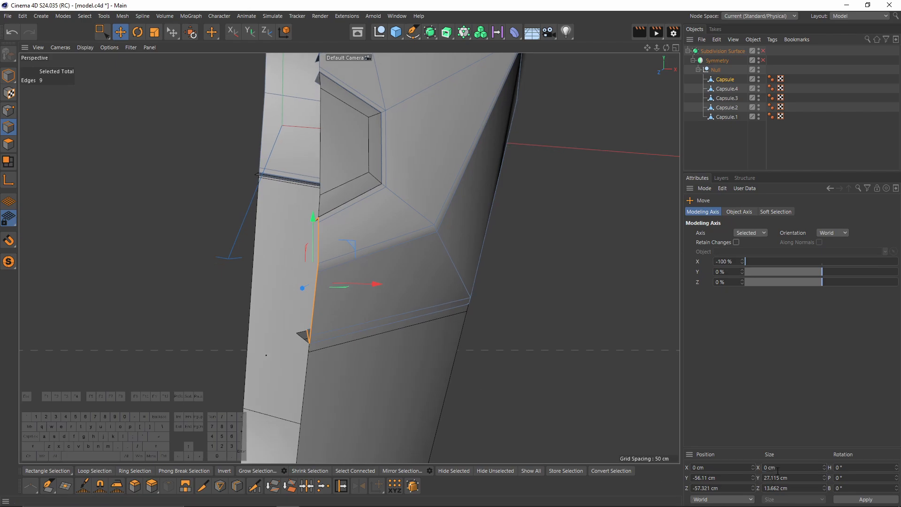
alt+drag(390, 325, 446, 268)
alt+drag(385, 244, 389, 256)
scroll(392, 253, down, 5)
alt+middle_drag(392, 251, 364, 143)
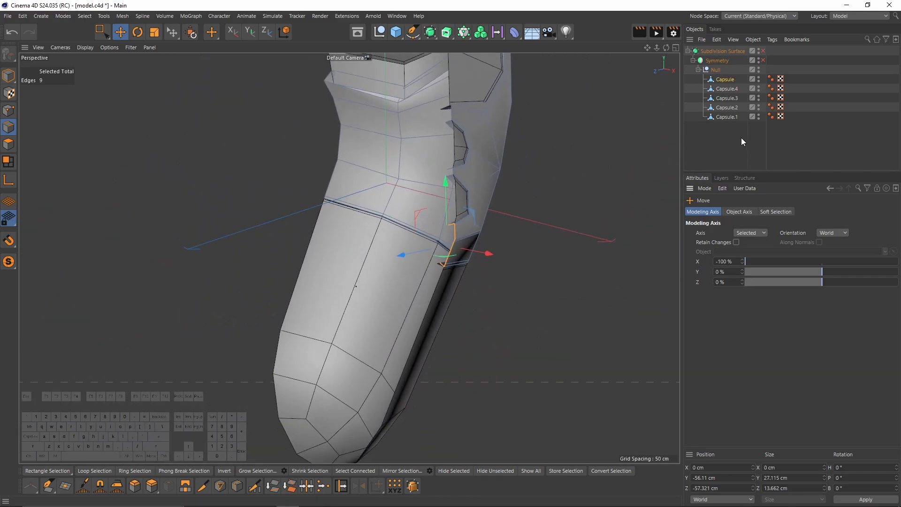
Step: Select the lower grip's open centre border edges and set both their X position and X size to 0 cm
click(726, 90)
scroll(421, 266, up, 10)
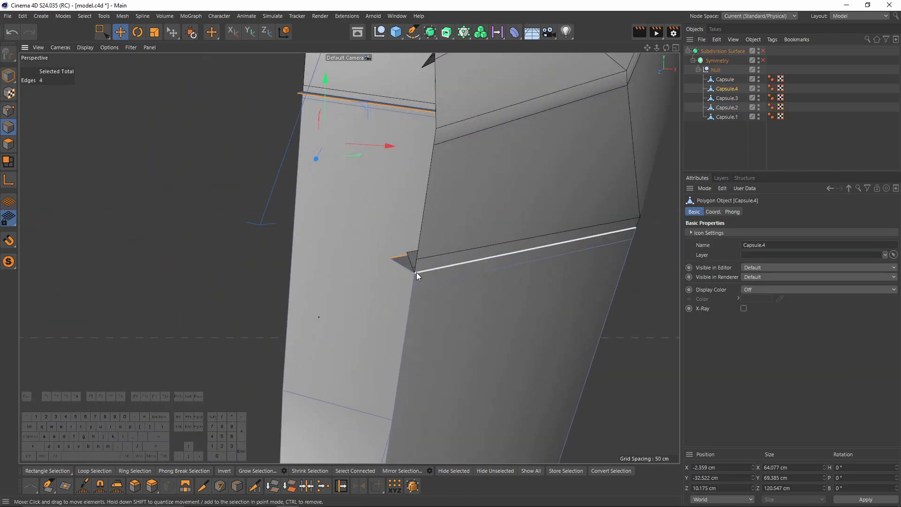
click(415, 302)
double_click(415, 302)
scroll(415, 302, down, 4)
alt+drag(364, 305, 361, 253)
alt+middle_drag(361, 253, 367, 316)
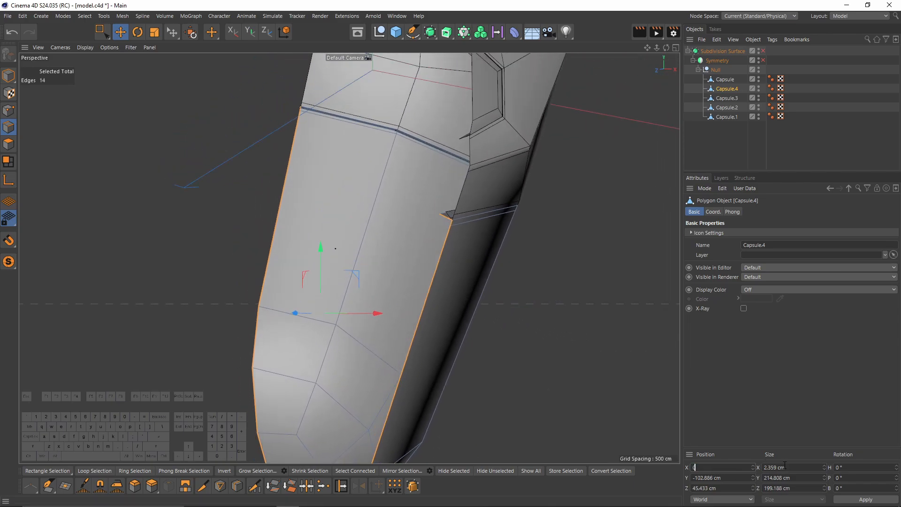
scroll(477, 234, up, 4)
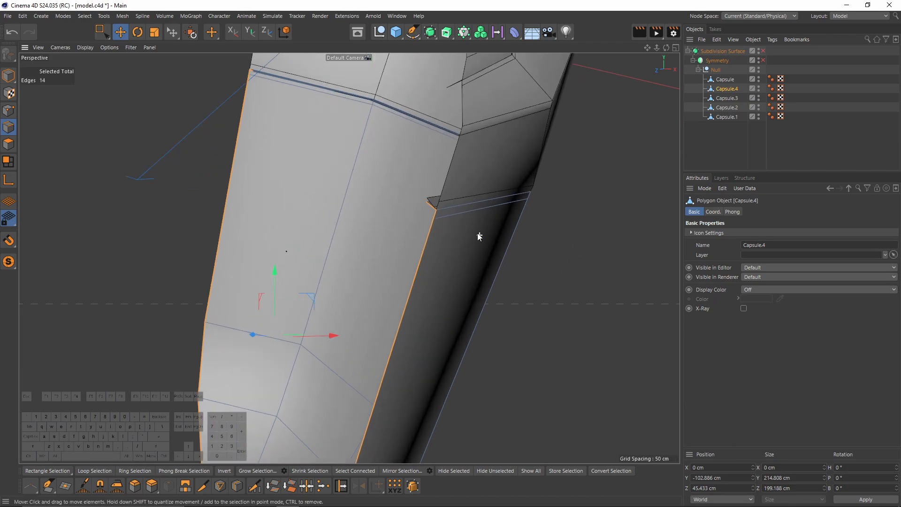
Step: Turn the subdivision smoothing and symmetry mirroring back on and inspect the seam across the whole controller
key(q)
click(701, 164)
alt+drag(668, 211, 612, 186)
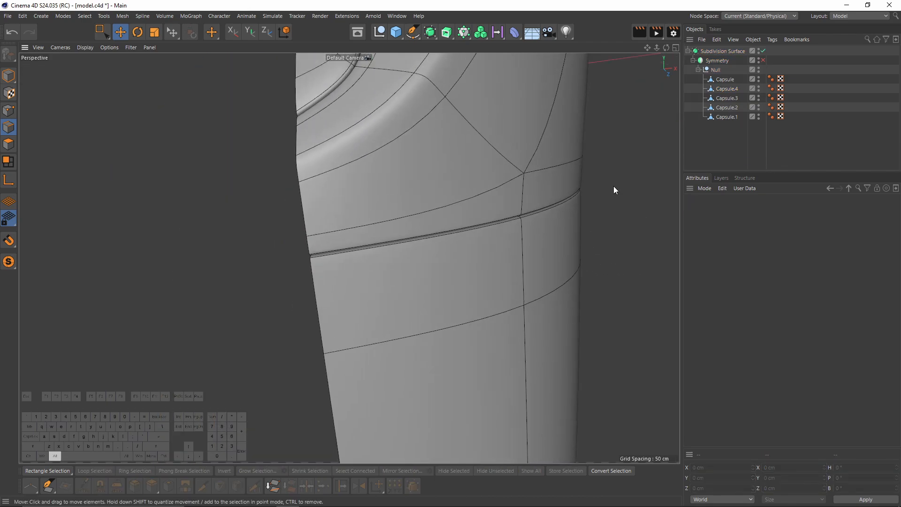
click(762, 61)
scroll(441, 242, down, 6)
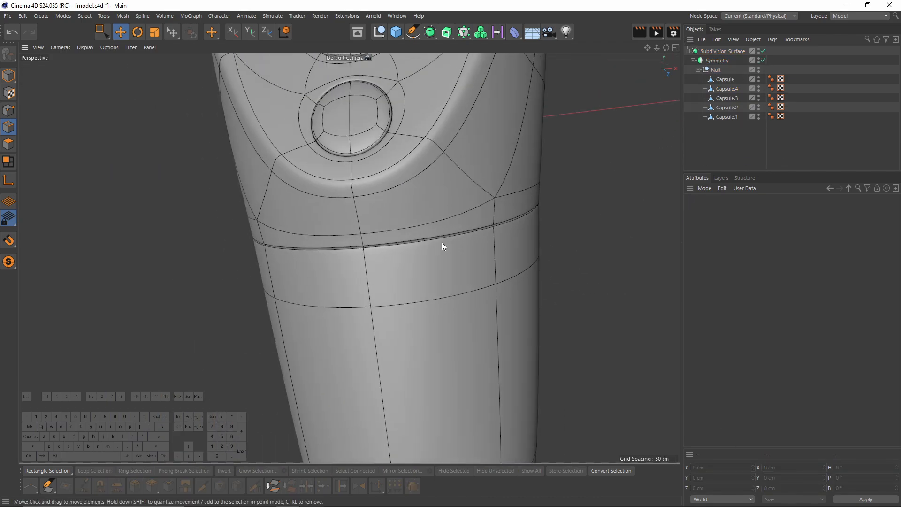
alt+drag(417, 227, 279, 283)
scroll(401, 269, up, 3)
Step: Select the points at the front end of the seam on both the body and the lower grip, using the right side view
key(F3)
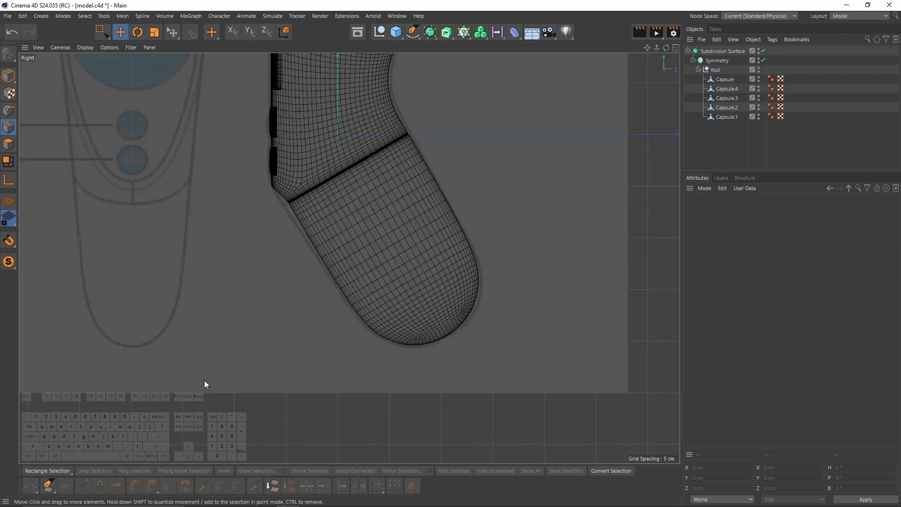
scroll(415, 232, up, 3)
click(728, 78)
ctrl+click(726, 89)
key(o)
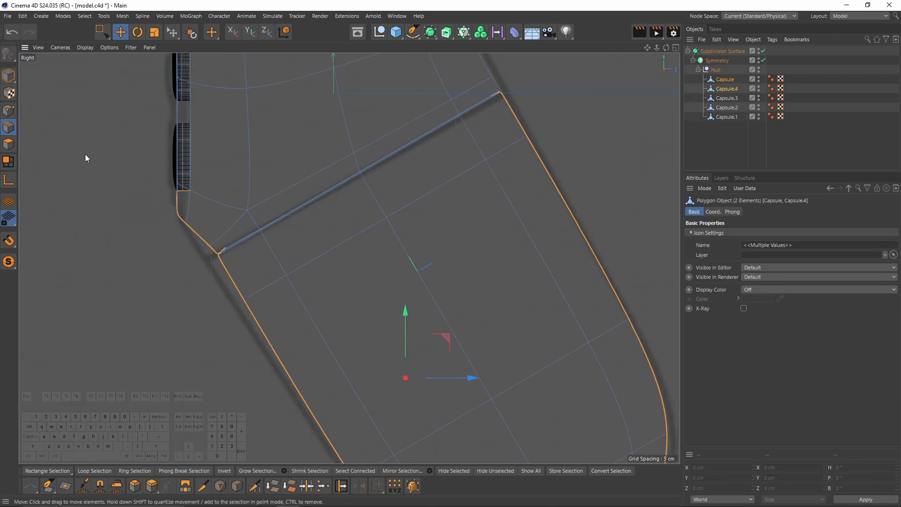
click(9, 110)
key(0)
scroll(194, 219, up, 2)
key(q)
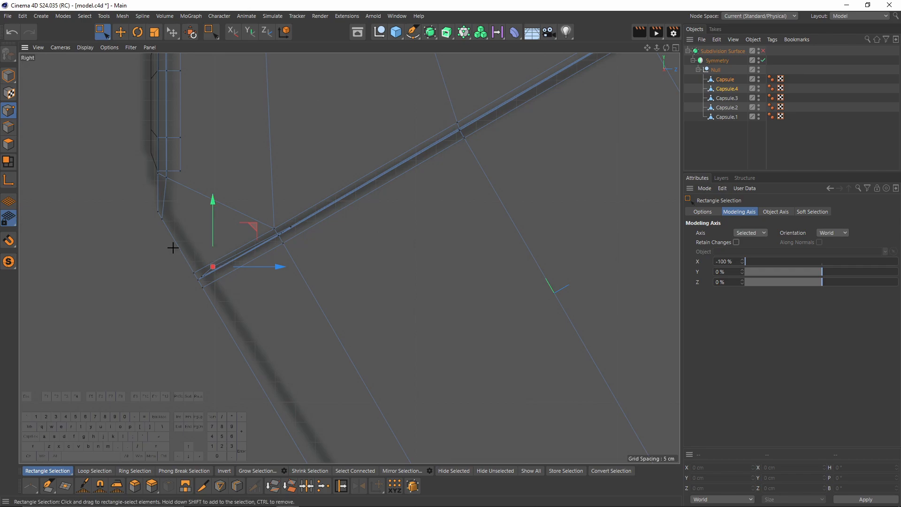
key(q)
scroll(237, 263, up, 1)
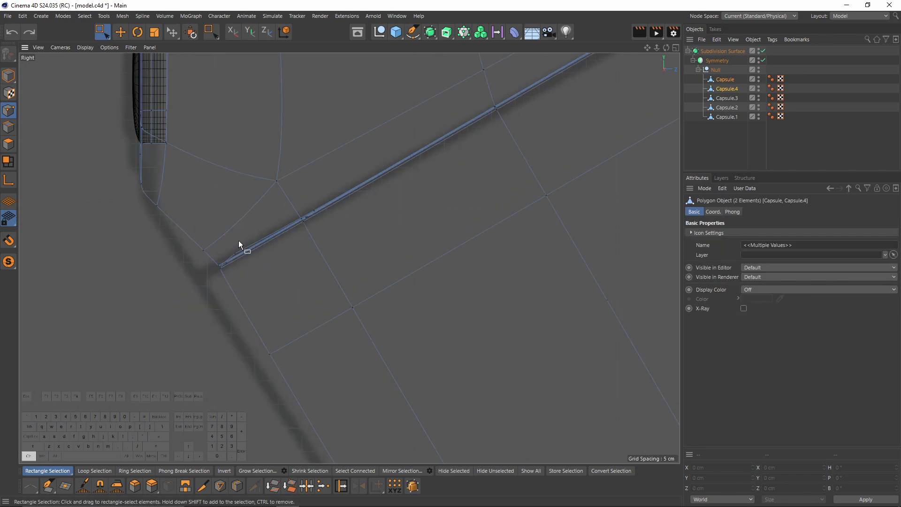
drag(239, 245, 207, 274)
scroll(220, 263, down, 5)
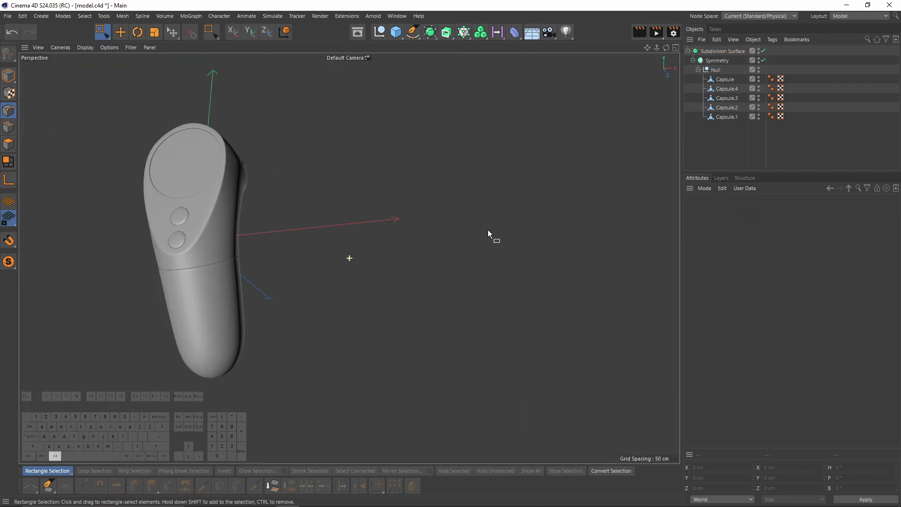
alt+drag(488, 230, 759, 116)
Step: Move two points near the lower grip's rounded tip outward to an X position of about 23.9 cm and preview the smoothed shape
click(725, 88)
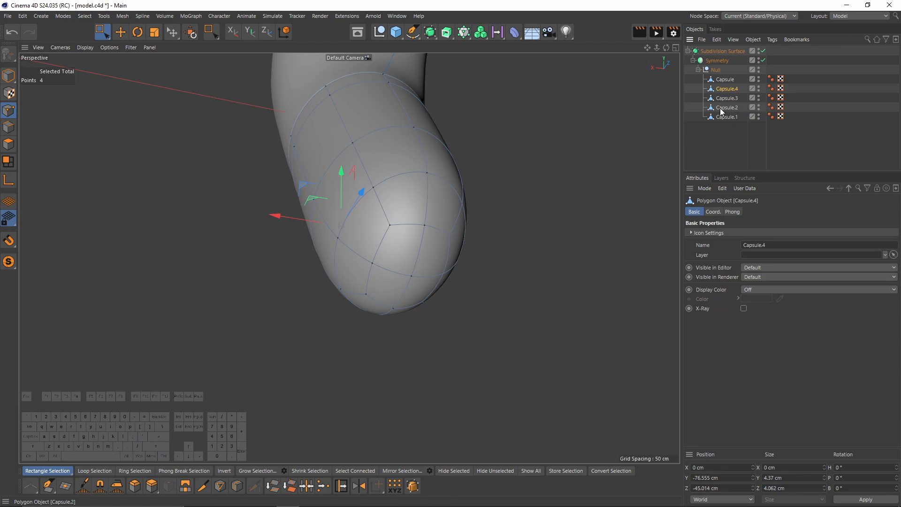
key(q)
alt+drag(398, 246, 342, 175)
key(e)
click(329, 235)
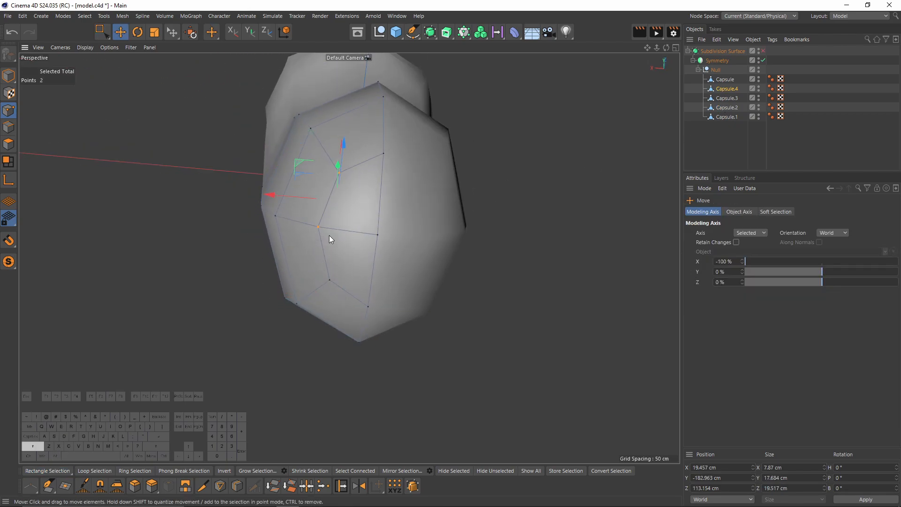
alt+drag(328, 235, 347, 204)
key(ctrl+z)
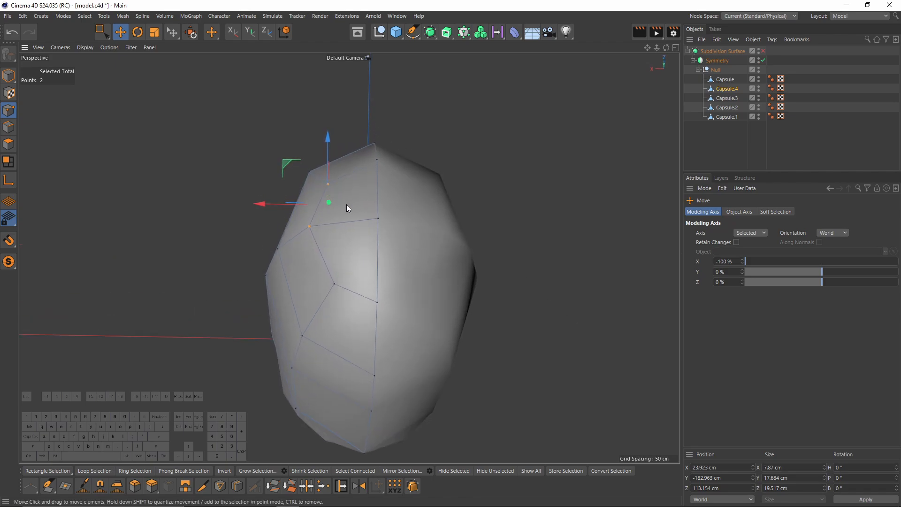
key(q)
alt+drag(346, 253, 418, 234)
Step: Select a single point on the lower grip's rounded end and examine the smoothed grip from several angles
click(758, 147)
alt+drag(406, 200, 353, 107)
key(ctrl+z)
key(q)
click(346, 90)
key(q)
alt+drag(474, 166, 741, 147)
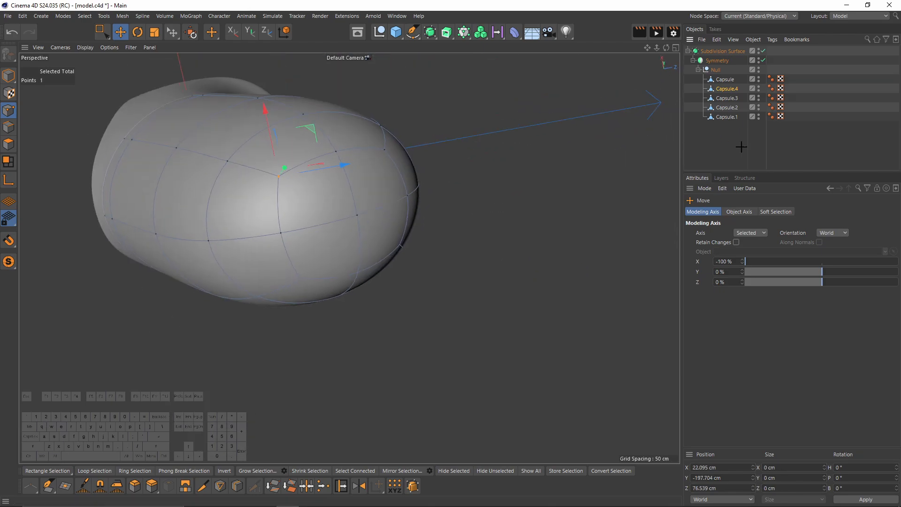
click(741, 147)
alt+drag(328, 197, 550, 203)
key(ctrl+z)
alt+drag(263, 212, 223, 217)
click(741, 146)
alt+drag(328, 211, 339, 287)
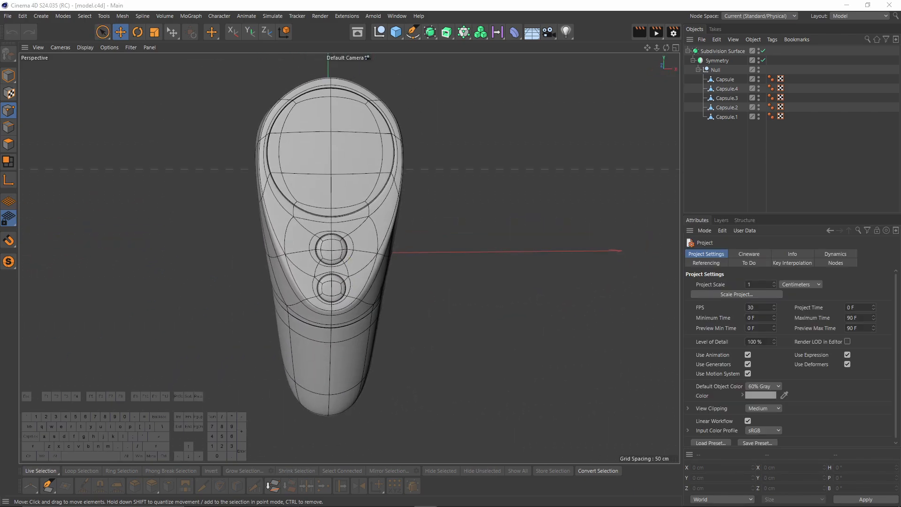
Step: Show the front view with Gouraud Shading and compare the controller with the reference drawing
alt+middle_drag(296, 272, 314, 218)
middle_click(363, 269)
middle_click(314, 177)
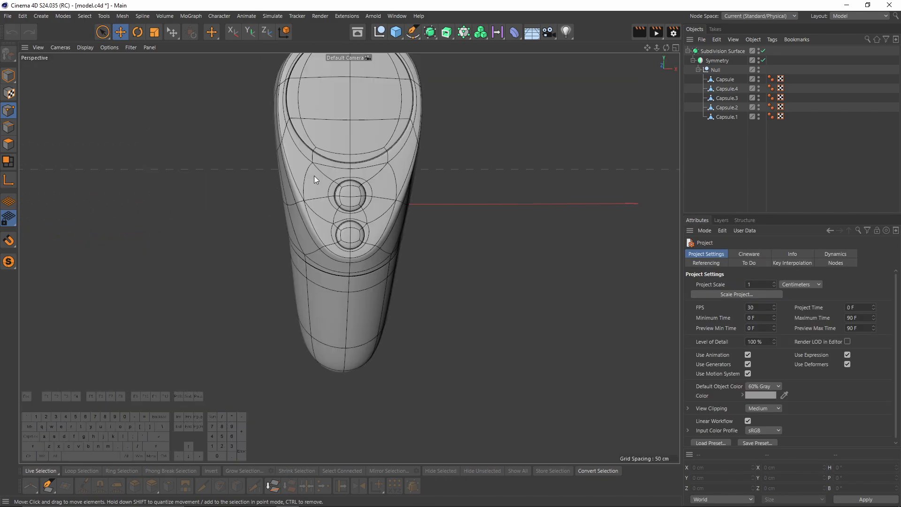
middle_click(314, 177)
middle_click(489, 327)
key(n)
key(a)
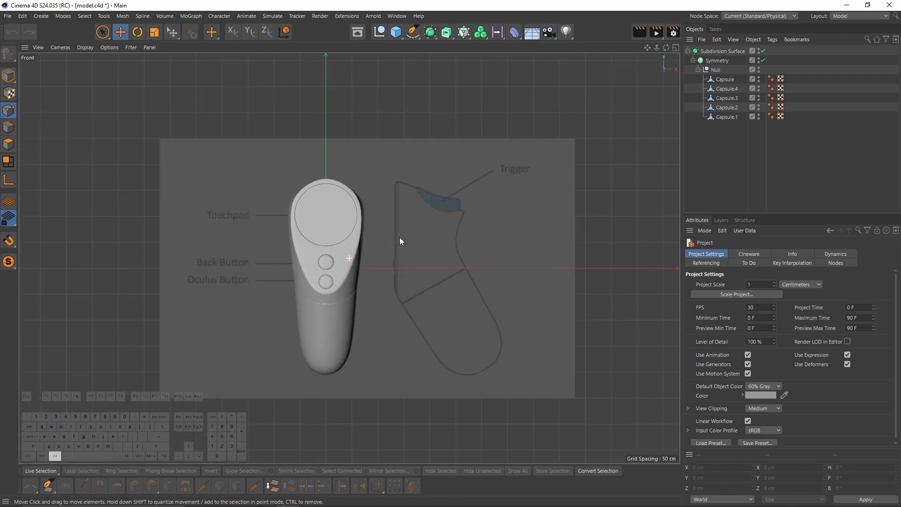
scroll(354, 256, up, 5)
scroll(361, 252, down, 5)
Step: Show the right side view with Gouraud Shading and compare the controller's profile with the reference drawing
middle_click(309, 258)
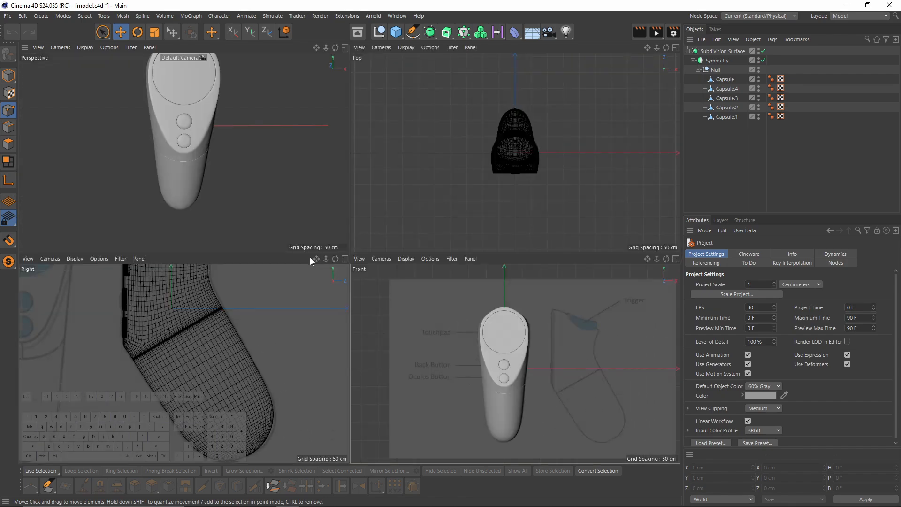
middle_click(303, 261)
key(n)
key(a)
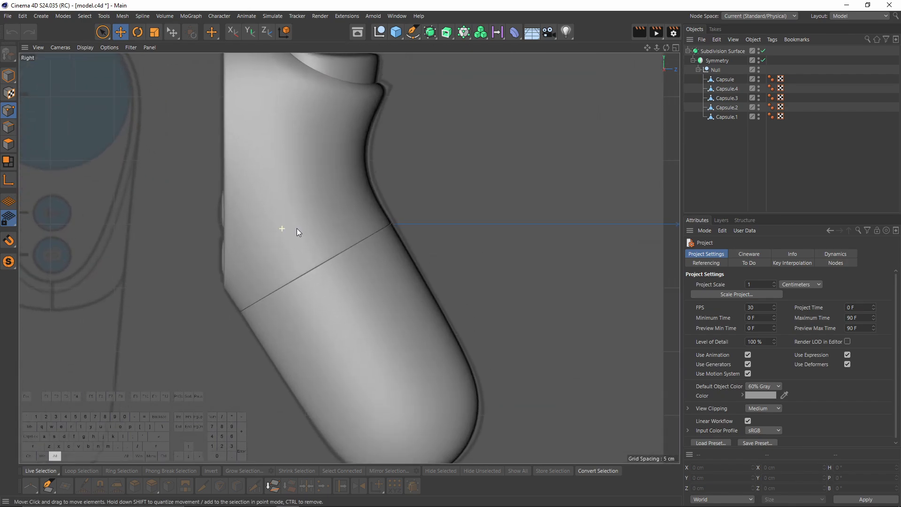
alt+middle_drag(296, 228, 282, 327)
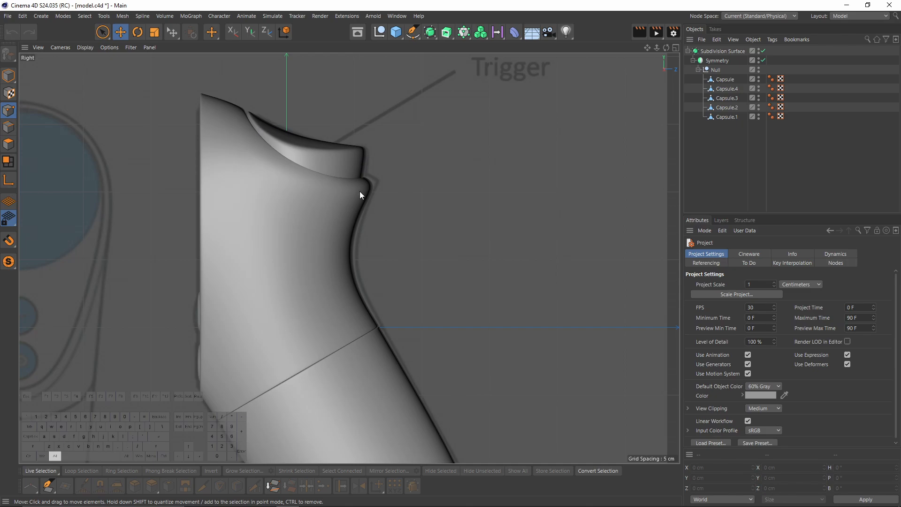
scroll(368, 188, down, 5)
scroll(442, 225, up, 1)
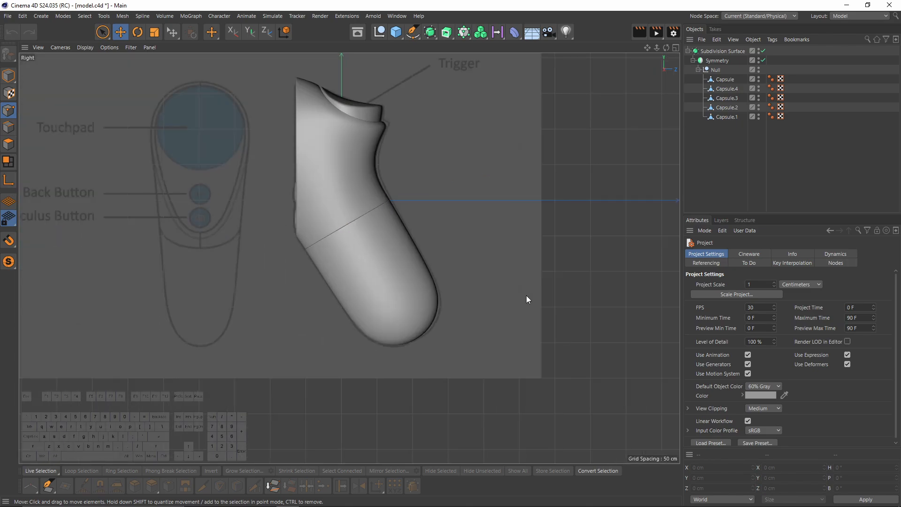
Step: Check the main body's points against the side reference, and inspect the controller's front in the perspective view
click(725, 80)
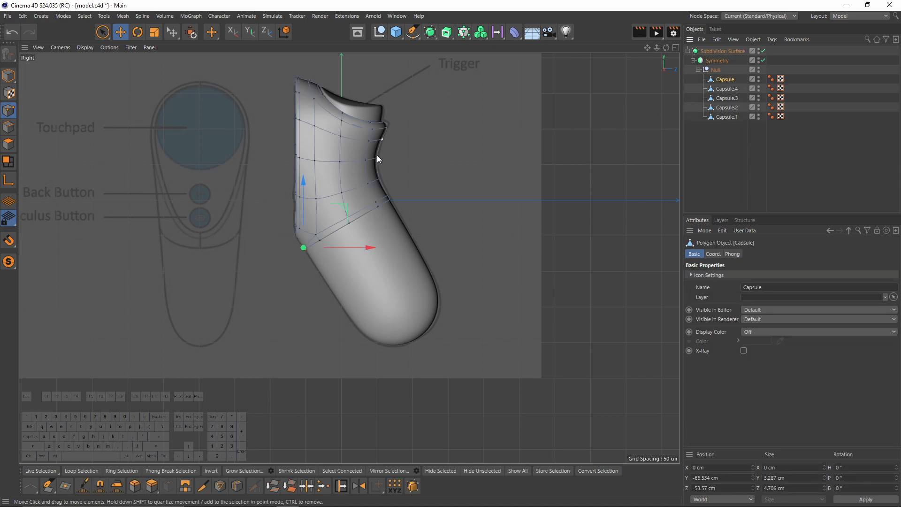
key(F1)
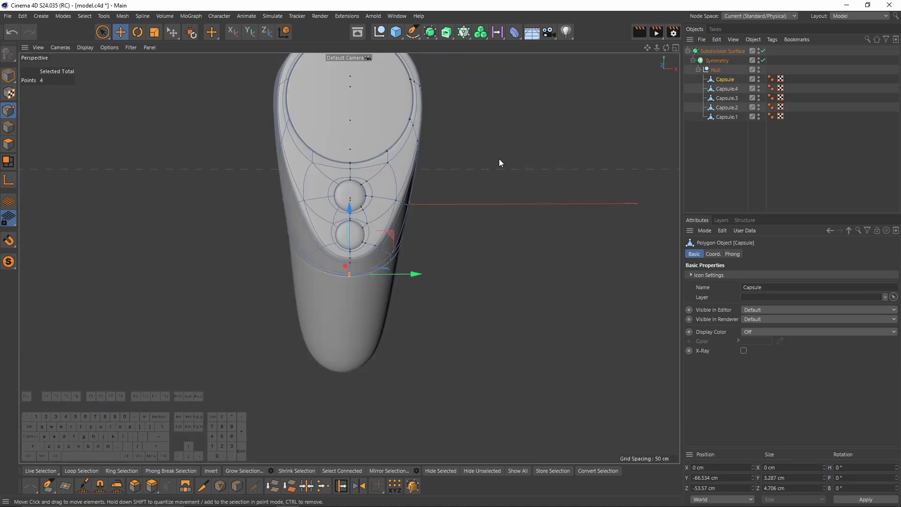
alt+middle_drag(499, 159, 486, 204)
click(696, 181)
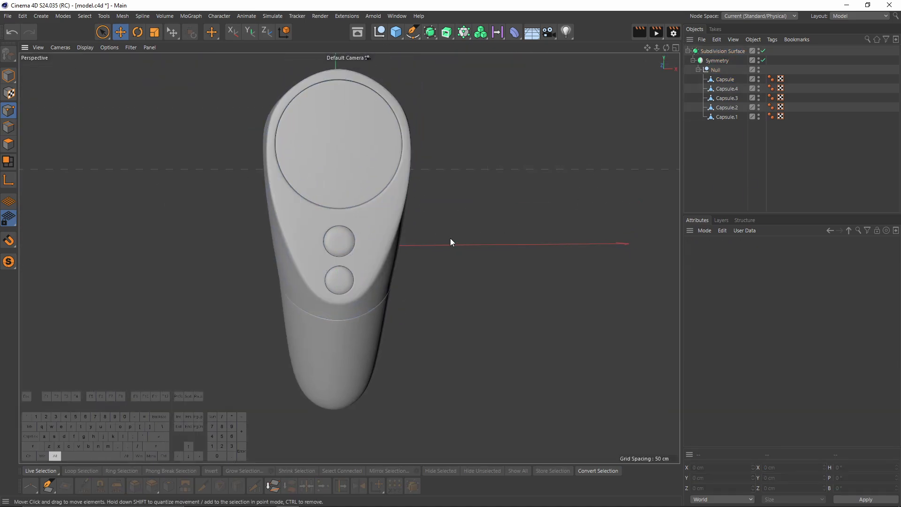
alt+drag(449, 237, 401, 235)
alt+right_drag(401, 235, 410, 246)
Step: Select the edges outlining the body's front face and slide a cloned edge loop inward with an offset of about -1.3 cm
click(726, 79)
key(q)
scroll(333, 260, up, 3)
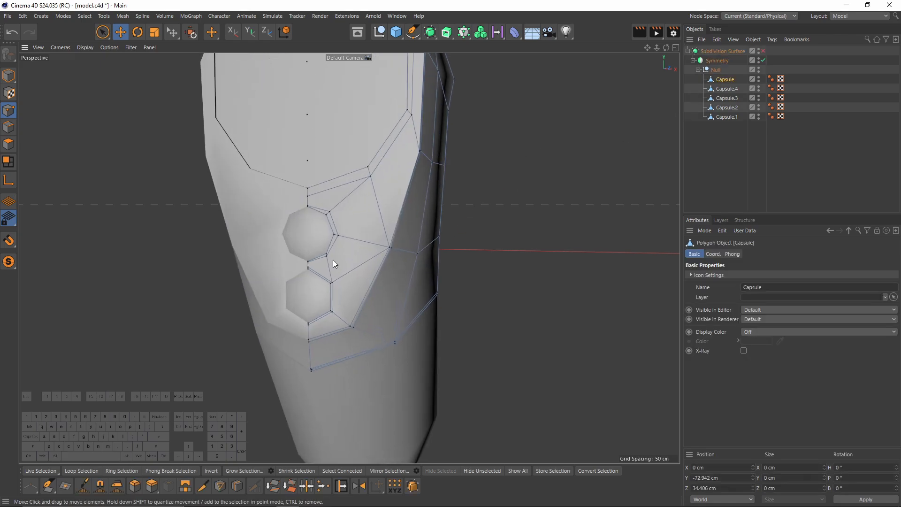
click(8, 127)
click(362, 293)
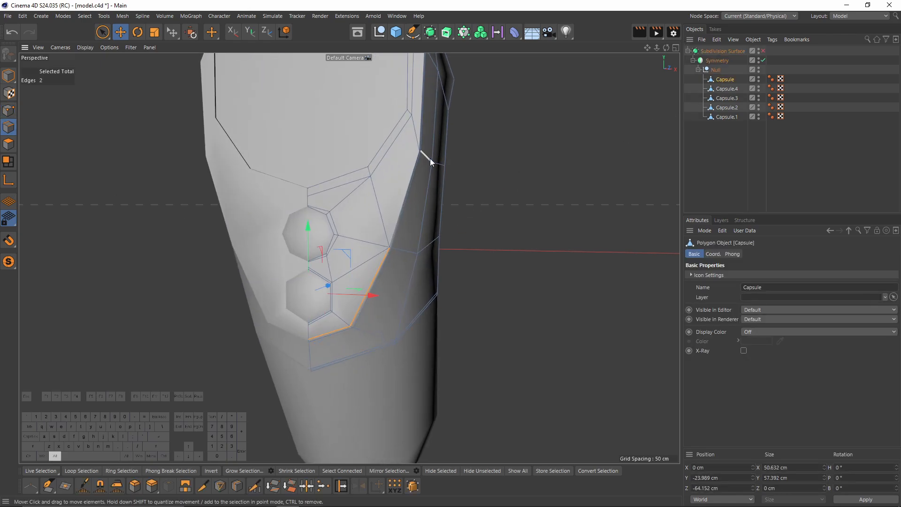
scroll(373, 262, up, 3)
shift+double_click(374, 263)
alt+middle_drag(405, 157, 398, 217)
alt+drag(398, 218, 371, 193)
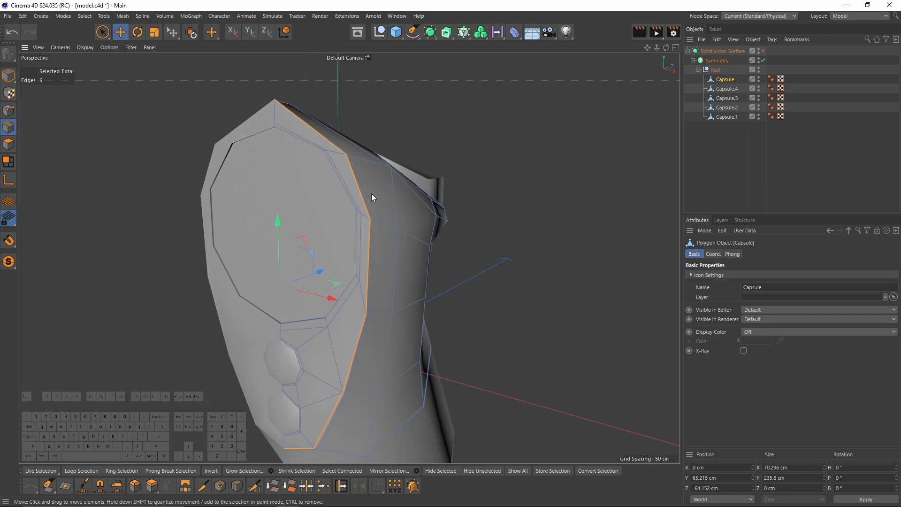
right_click(370, 191)
click(393, 352)
scroll(375, 265, up, 3)
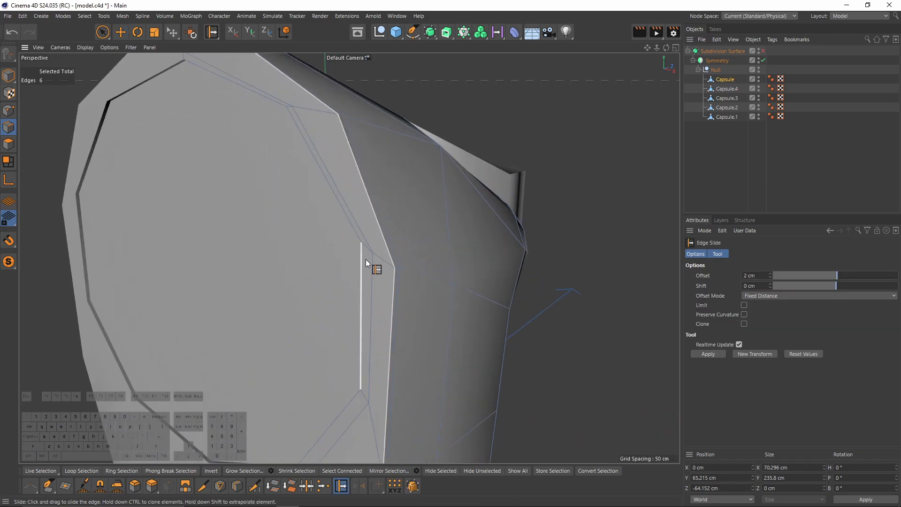
drag(395, 297, 389, 294)
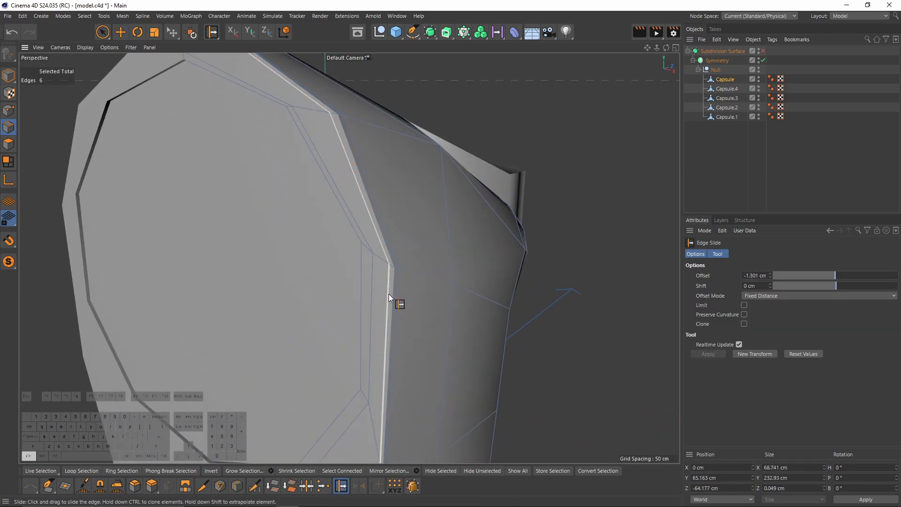
Step: Turn the subdivision smoothing on and inspect the sharpened rim of the front face
key(q)
click(800, 177)
scroll(426, 220, down, 5)
alt+drag(426, 220, 701, 151)
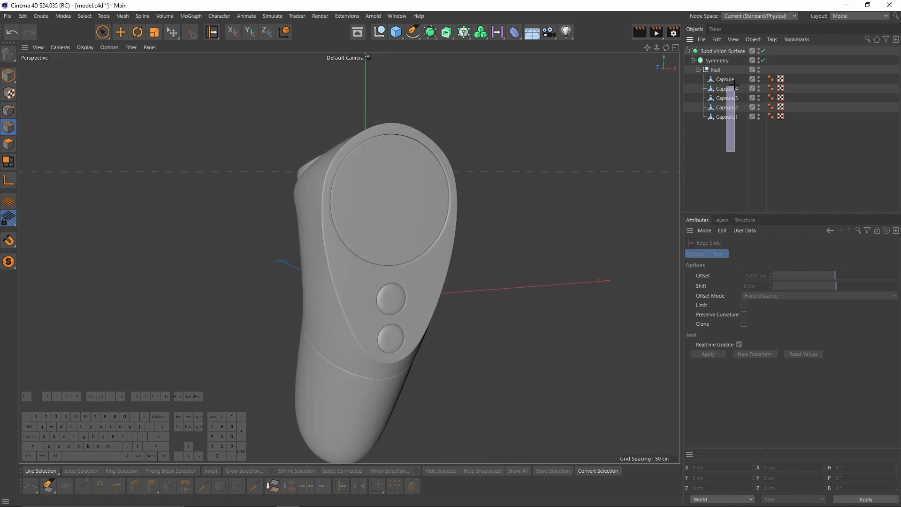
Step: Select all polygons of the five capsule parts, reverse their normals and turn off the subdivision smoothing
drag(730, 78, 730, 77)
click(9, 145)
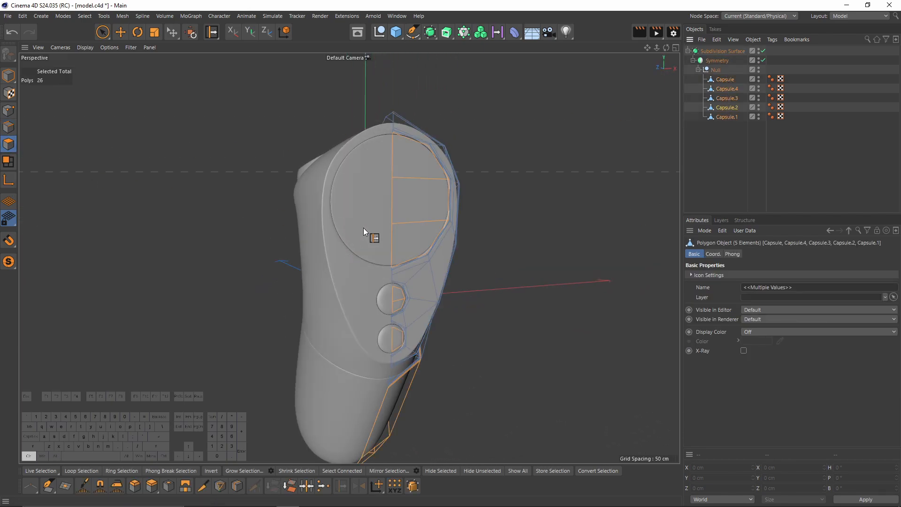
key(ctrl+a)
right_click(471, 219)
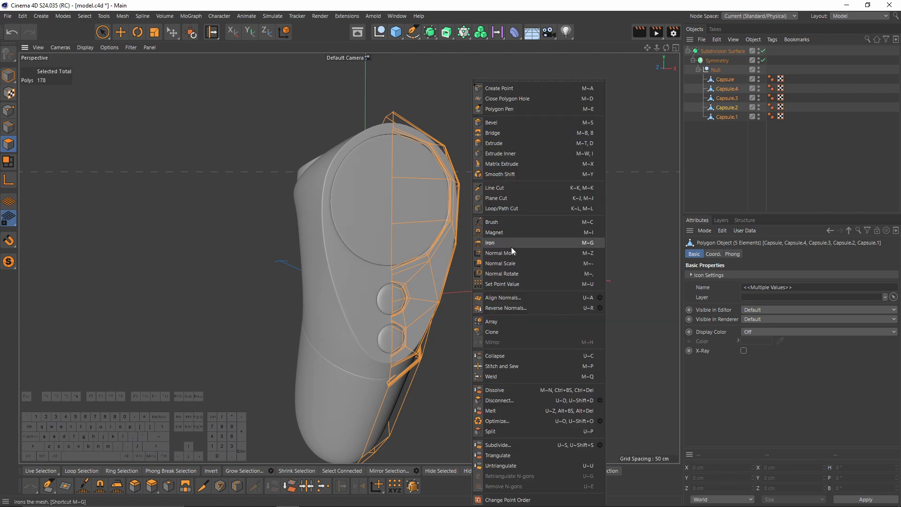
click(510, 308)
alt+drag(510, 308, 687, 204)
click(764, 52)
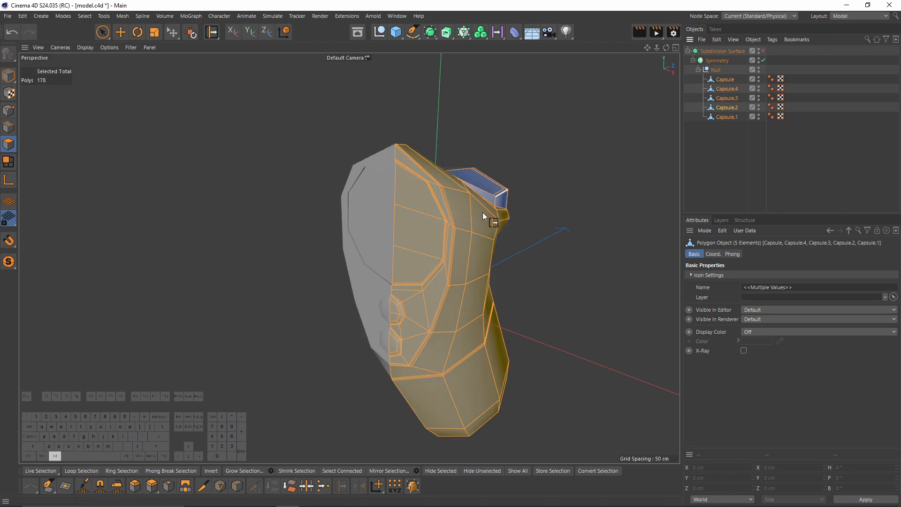
Step: Inspect the controller parts' normals and reverse the normals of all polygons on Capsule.3
alt+drag(483, 212, 660, 181)
drag(733, 73, 725, 72)
alt+drag(301, 220, 381, 179)
key(e)
double_click(393, 178)
alt+drag(445, 228, 434, 258)
click(728, 80)
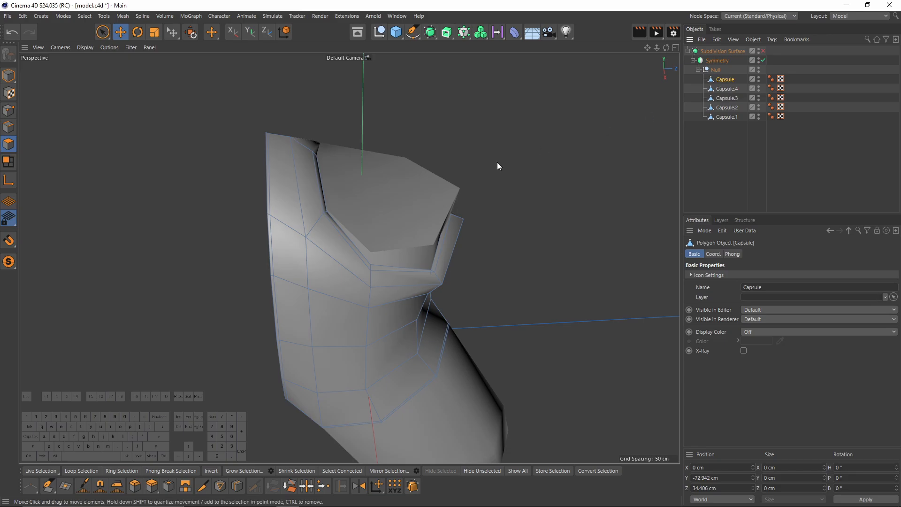
click(725, 98)
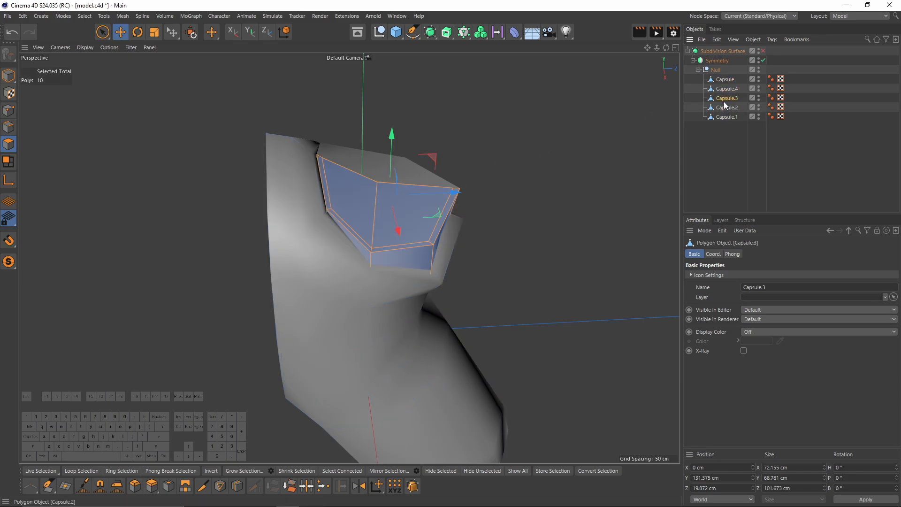
right_click(535, 206)
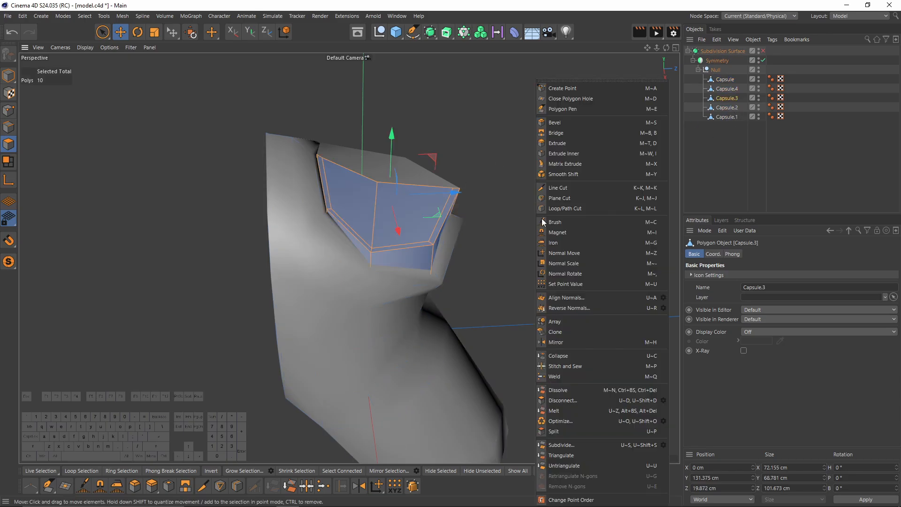
click(577, 308)
alt+drag(567, 312, 443, 383)
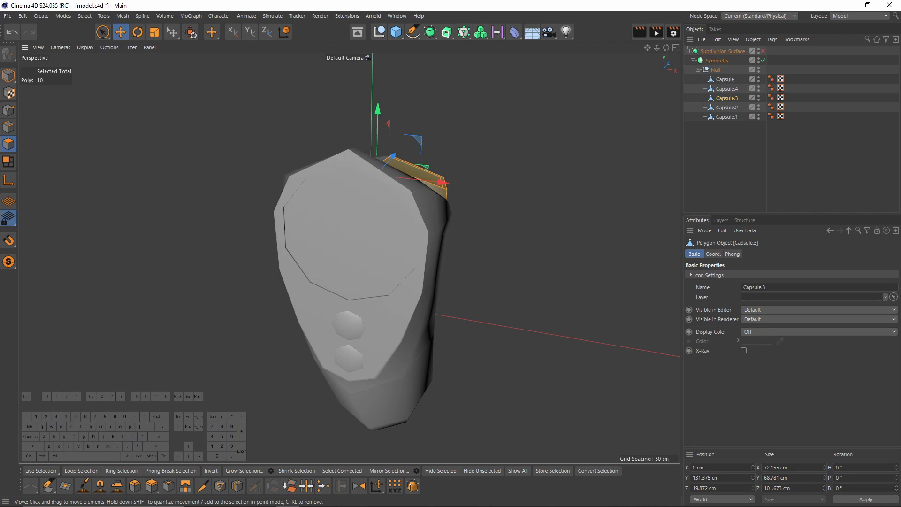
Step: Save the project and switch to the BP - UV Edit layout
key(ctrl+s)
click(843, 19)
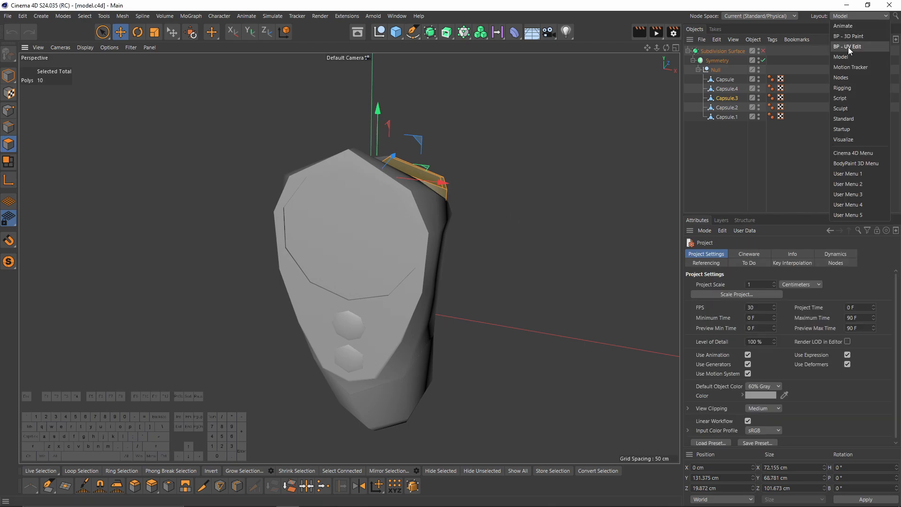
click(848, 46)
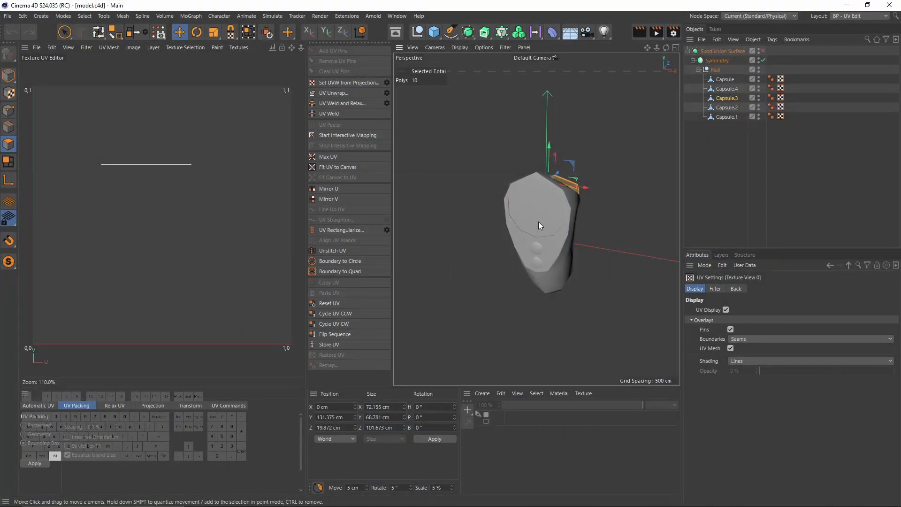
alt+drag(539, 226, 497, 185)
Step: Convert the Symmetry object to editable geometry and select the main body part, Capsule
click(724, 61)
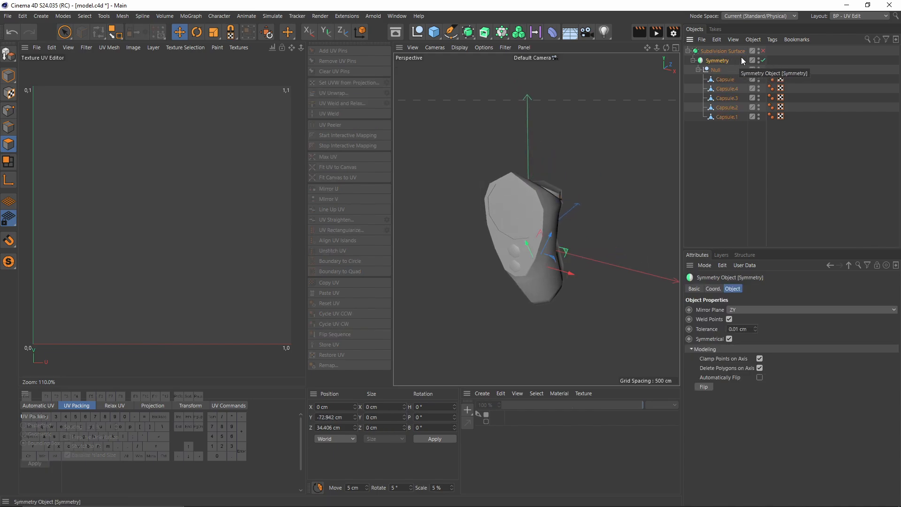
click(763, 60)
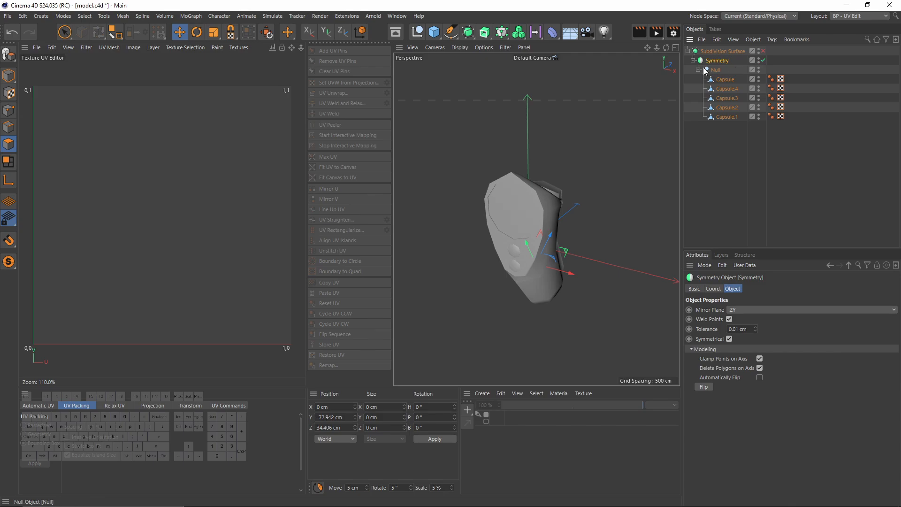
click(699, 69)
click(698, 69)
click(725, 79)
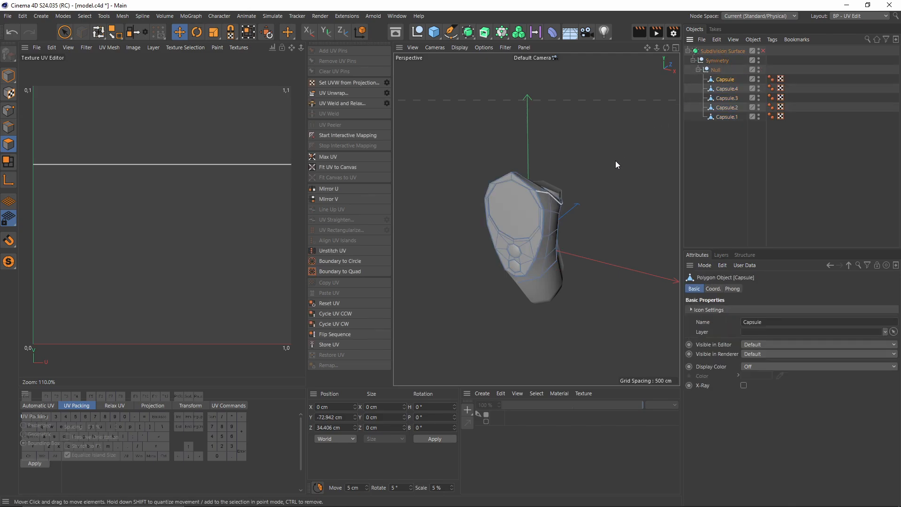
mouse_move(577, 185)
alt+mouse_down()
mouse_move(561, 184)
mouse_move(580, 188)
alt+mouse_up()
Step: Isolate the Capsule body in the viewport and reset the UVs with all its edges selected
click(8, 261)
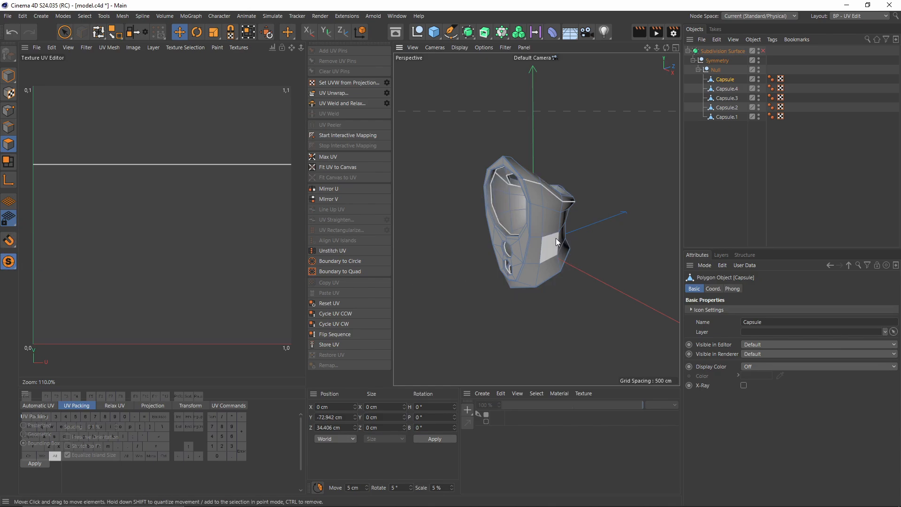
alt+drag(550, 247, 532, 257)
scroll(532, 257, up, 2)
key(ctrl+a)
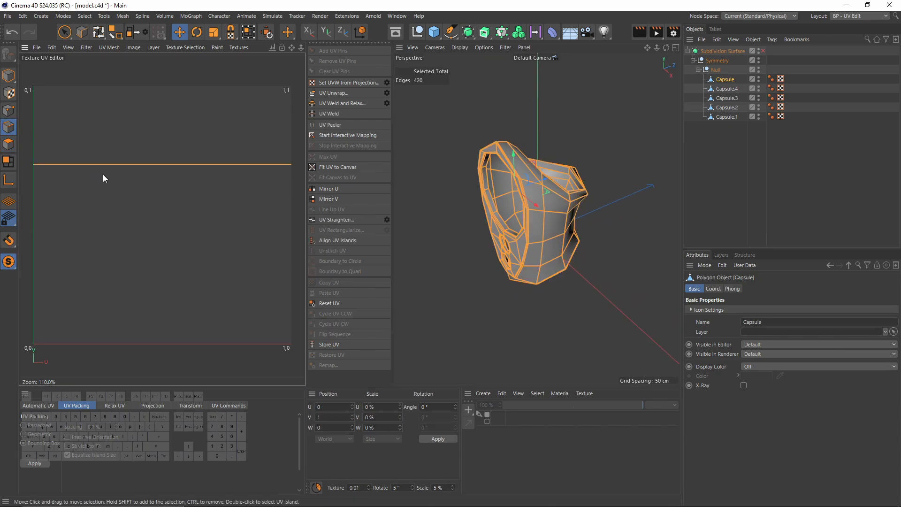
click(331, 305)
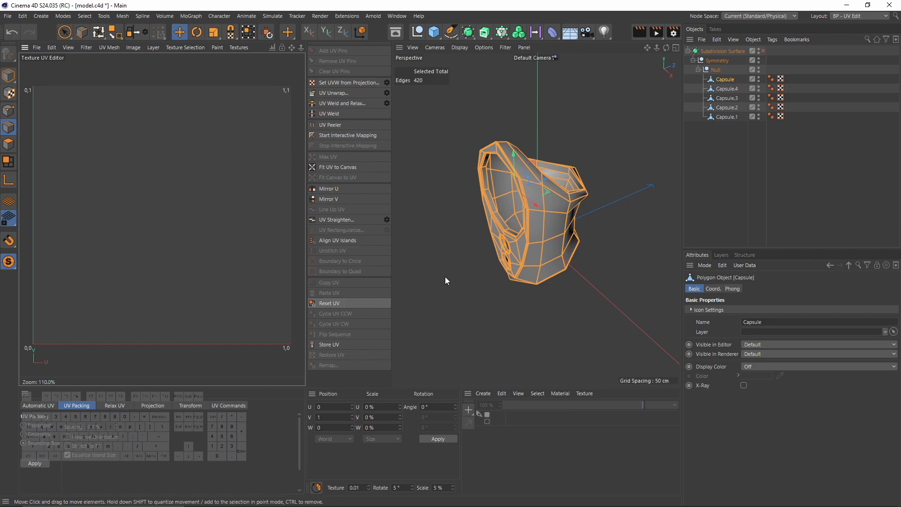
click(444, 277)
Step: Select the edge loops outlining the body's front face, large front opening, both button holes and outer rims as UV seams
alt+drag(445, 277, 609, 218)
scroll(503, 191, up, 3)
scroll(503, 191, up, 5)
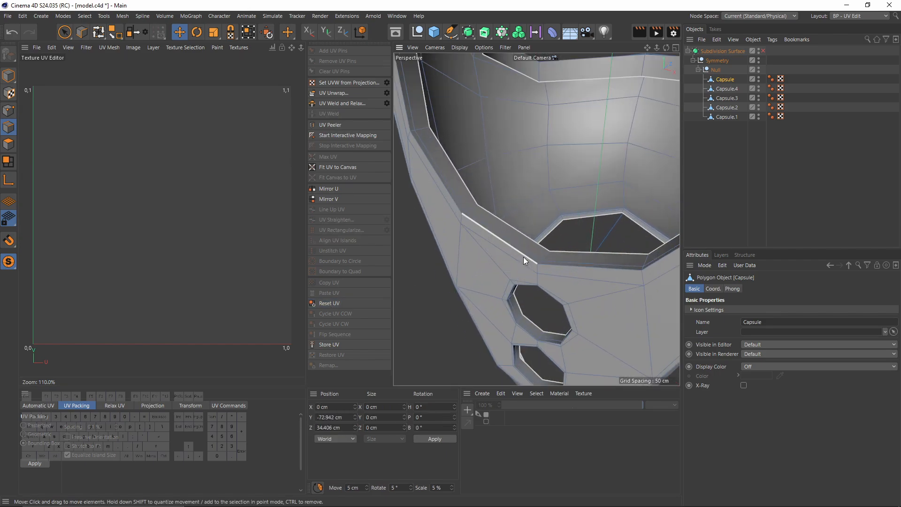
double_click(522, 257)
alt+drag(522, 257, 514, 238)
shift+double_click(512, 202)
shift+double_click(572, 265)
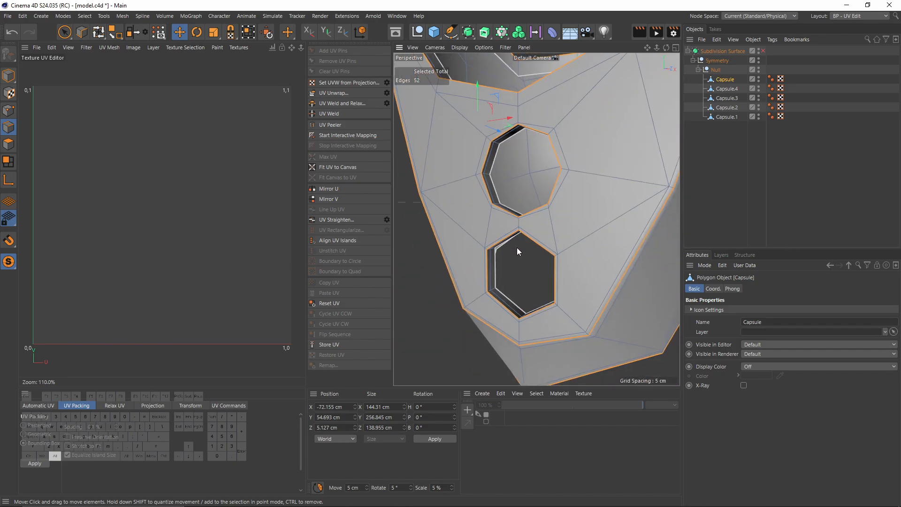
Step: Add cross edges on the inner walls of both button holes and the large front opening to the seam selection
alt+drag(513, 162, 558, 112)
alt+drag(536, 182, 557, 229)
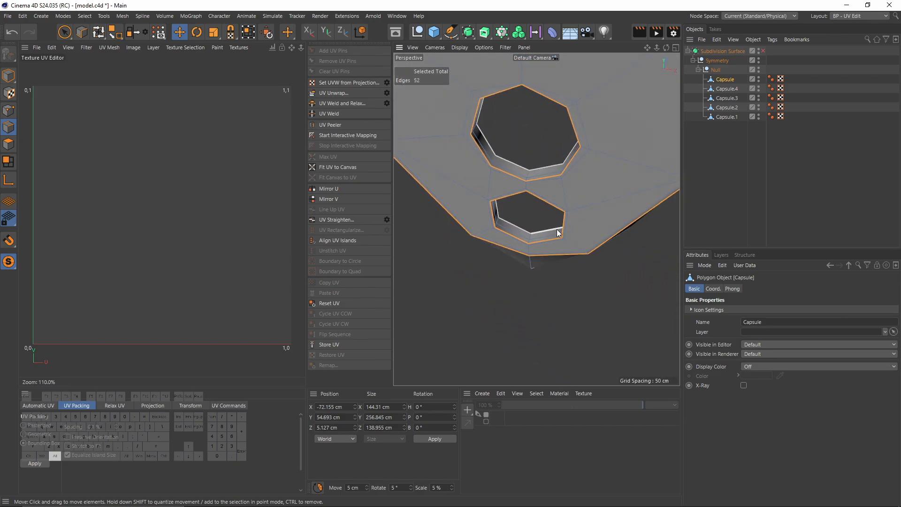
scroll(522, 168, up, 6)
shift+click(519, 162)
shift+click(512, 180)
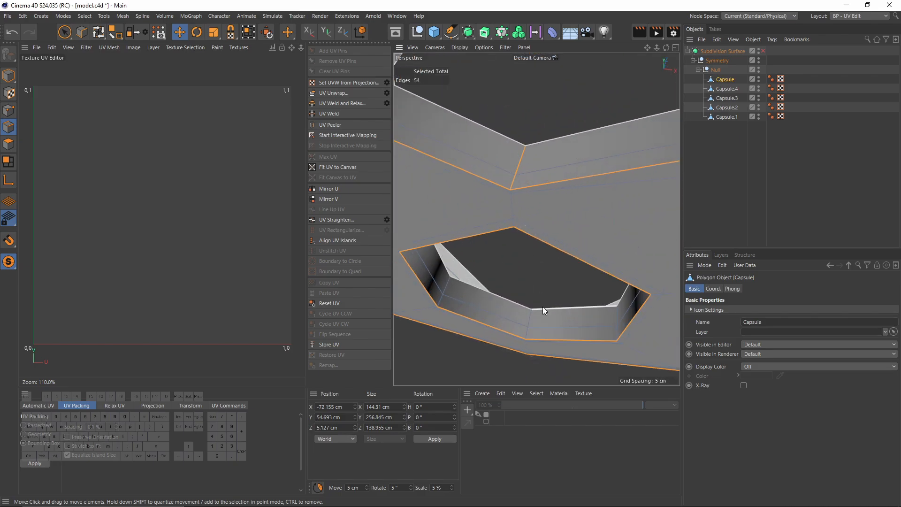
shift+click(528, 317)
shift+click(525, 332)
scroll(583, 277, down, 5)
alt+drag(584, 276, 527, 296)
alt+drag(535, 219, 548, 368)
shift+click(553, 189)
scroll(565, 205, down, 6)
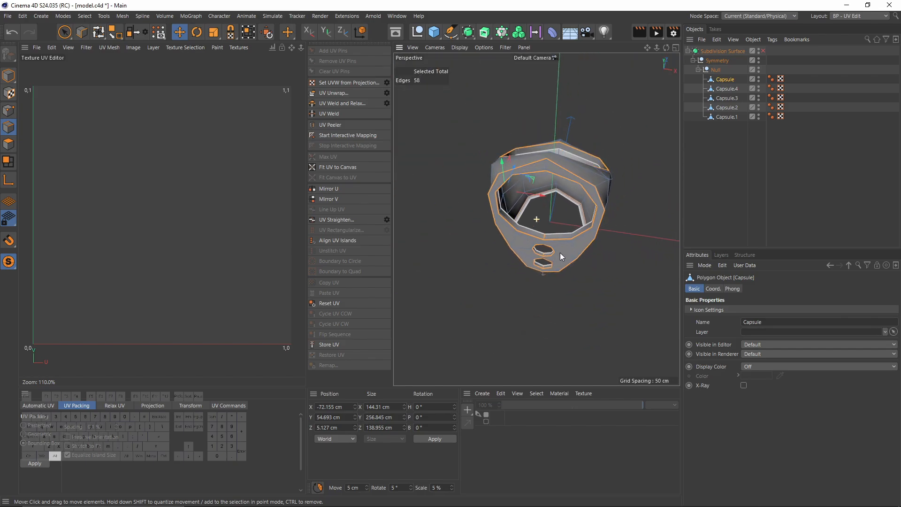
Step: Extend the seam selection across the back opening's wall and over the body's top to the front rim
alt+drag(560, 252, 447, 202)
scroll(526, 199, up, 7)
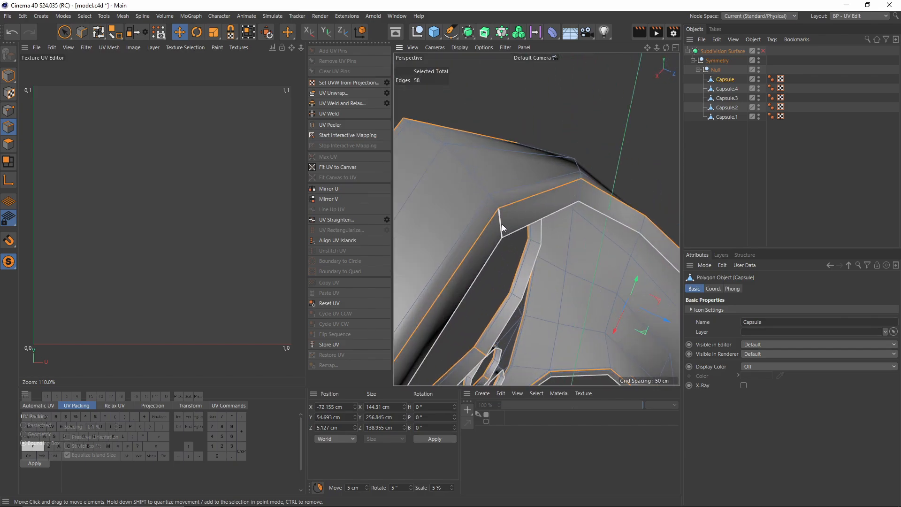
shift+click(503, 223)
scroll(504, 221, down, 7)
alt+drag(536, 219, 541, 188)
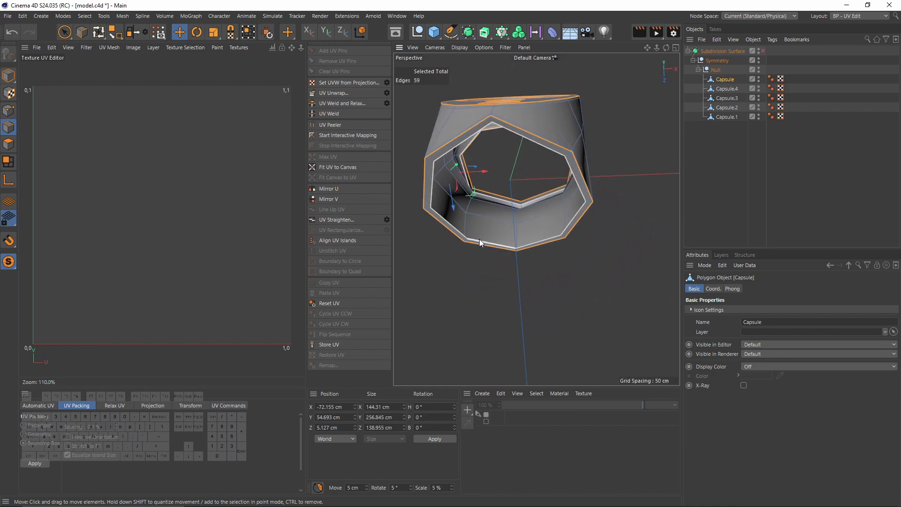
alt+drag(479, 240, 553, 219)
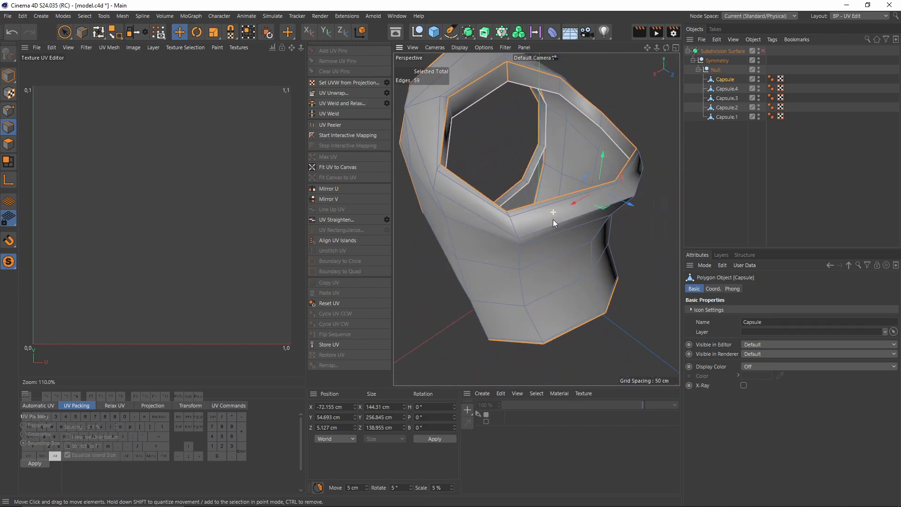
alt+right_drag(552, 219, 519, 195)
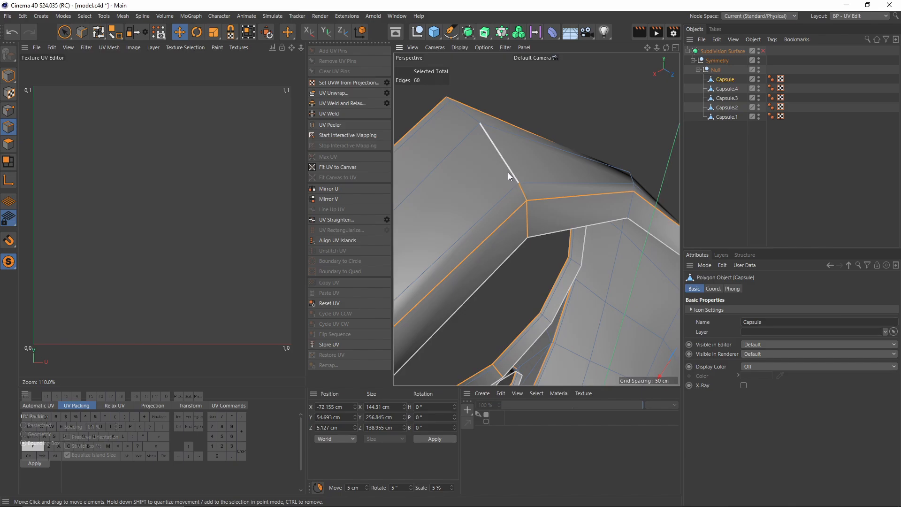
shift+click(463, 113)
alt+drag(463, 113, 475, 156)
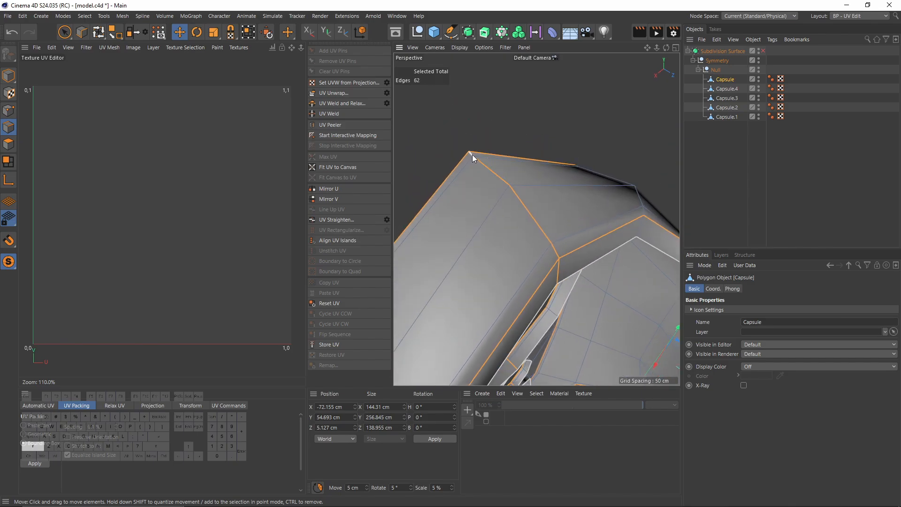
shift+click(472, 154)
Step: Add the centre edges at the body's lower tip, between the front rim and the bottom opening, to the seam selection
alt+right_drag(472, 153, 507, 207)
alt+drag(506, 207, 580, 277)
alt+right_drag(581, 276, 577, 240)
shift+click(575, 239)
shift+click(575, 259)
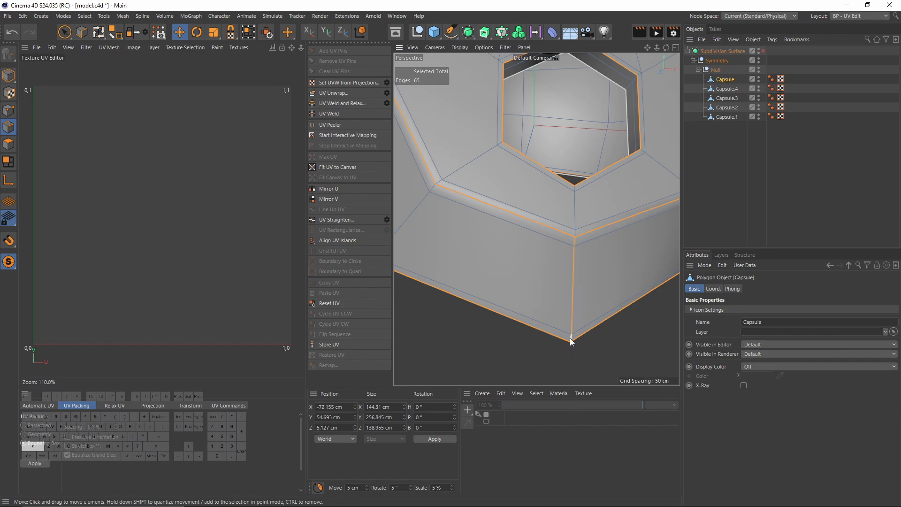
alt+right_drag(614, 279, 579, 176)
alt+drag(578, 177, 669, 225)
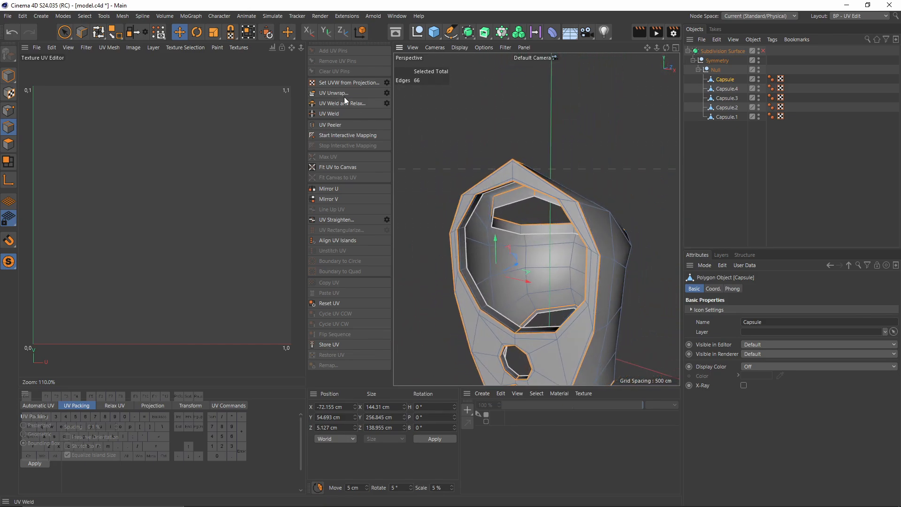
Step: Unwrap the body's UVs along the selected seam edges and look over the resulting islands
click(332, 94)
scroll(88, 119, up, 5)
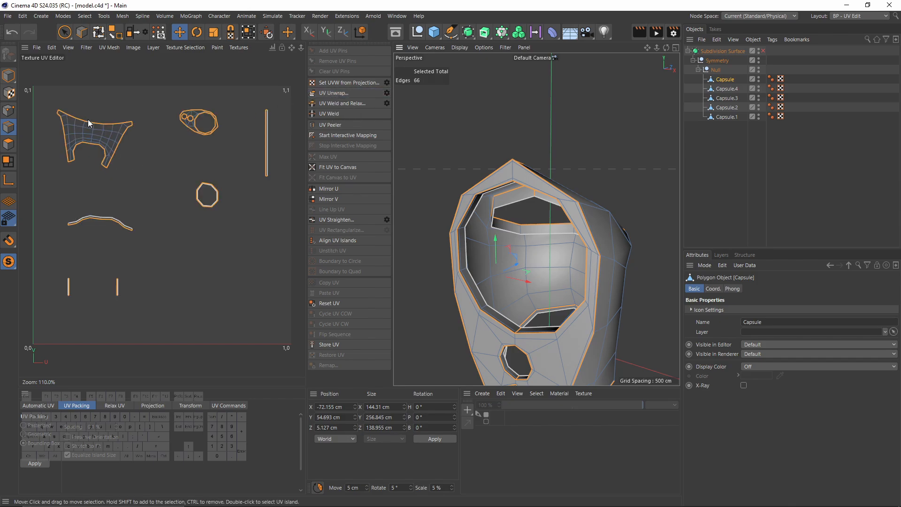
scroll(92, 134, down, 2)
scroll(92, 135, down, 5)
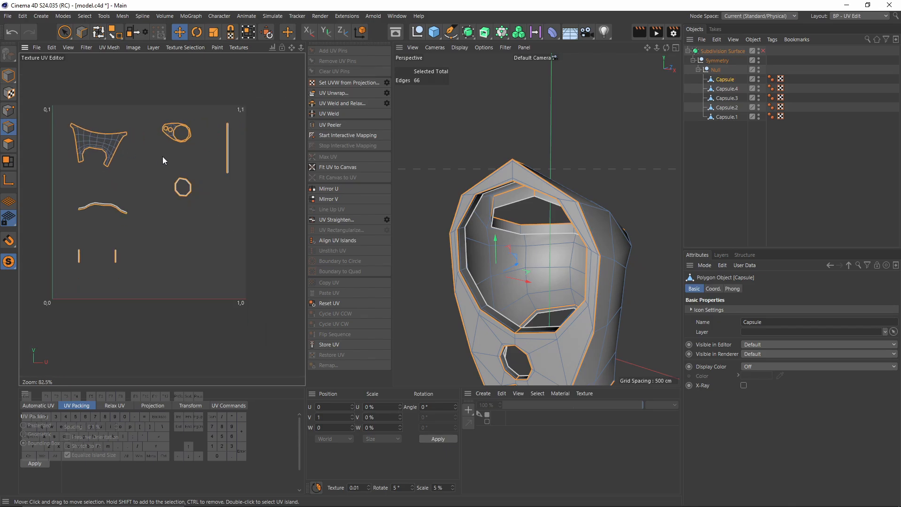
Step: Select all of the body's UV islands and pack them into the UV canvas
click(13, 147)
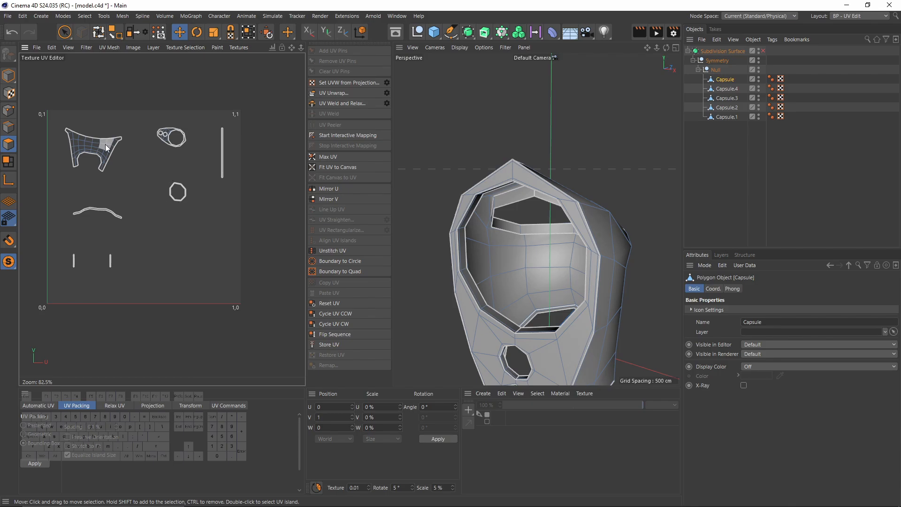
double_click(94, 151)
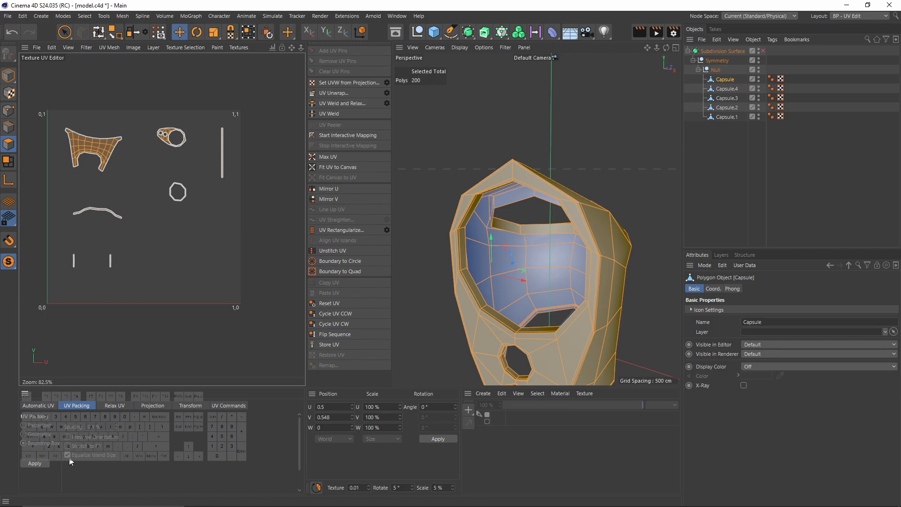
click(39, 463)
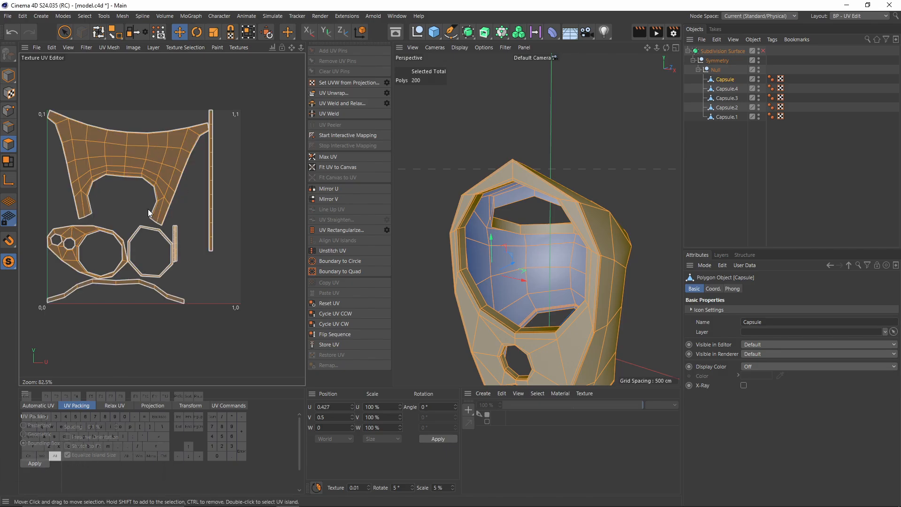
alt+middle_drag(148, 209, 174, 193)
alt+scroll(118, 221, up, 4)
alt+middle_drag(155, 117, 130, 205)
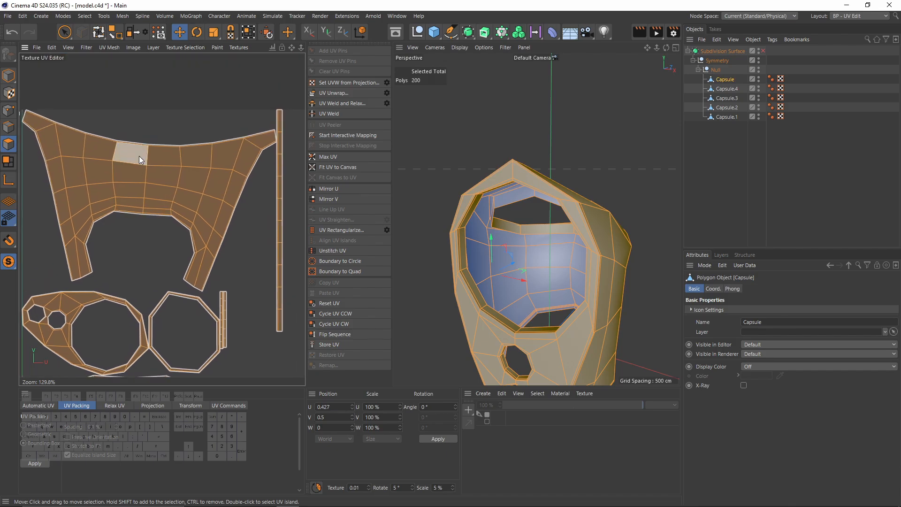
Step: Align the largest UV island upright using a near-vertical edge on its centre line
click(159, 173)
scroll(158, 173, up, 4)
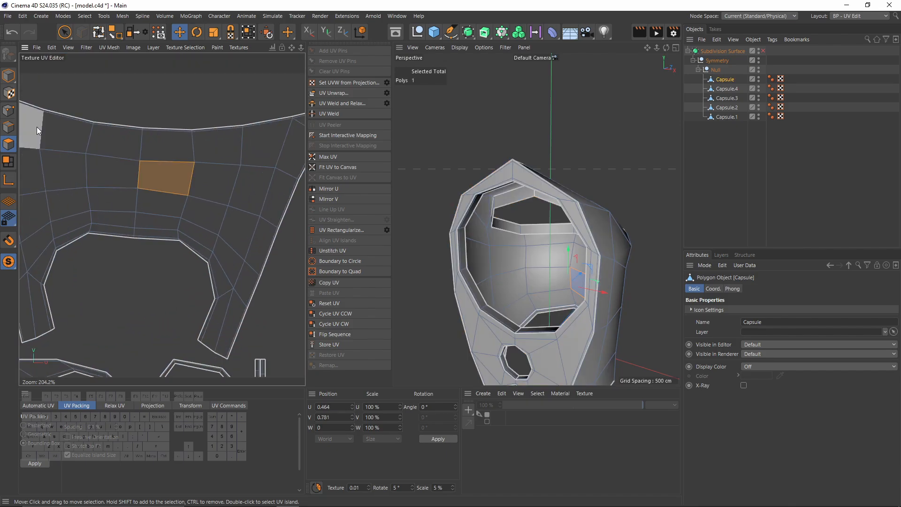
click(11, 130)
click(137, 178)
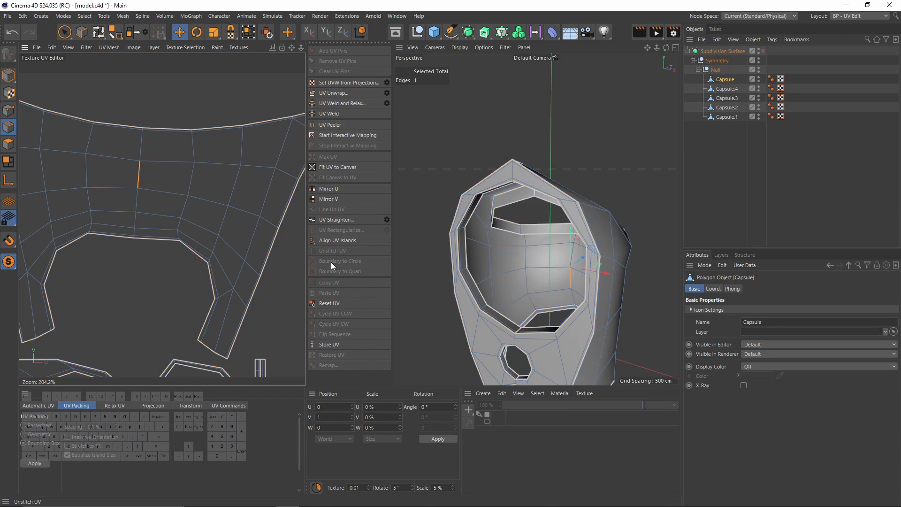
click(333, 240)
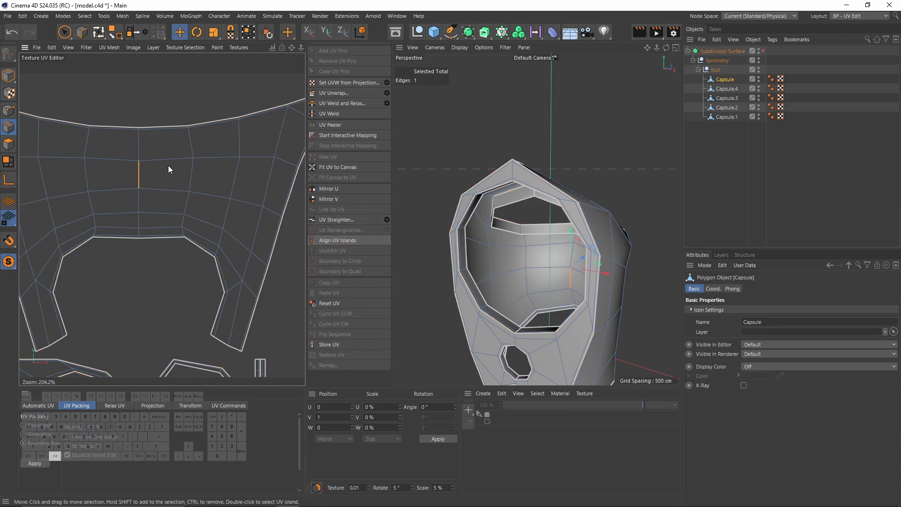
scroll(170, 174, down, 5)
Step: Rotate the front-face UV island roughly upright so its button holes sit at the lower end
click(8, 142)
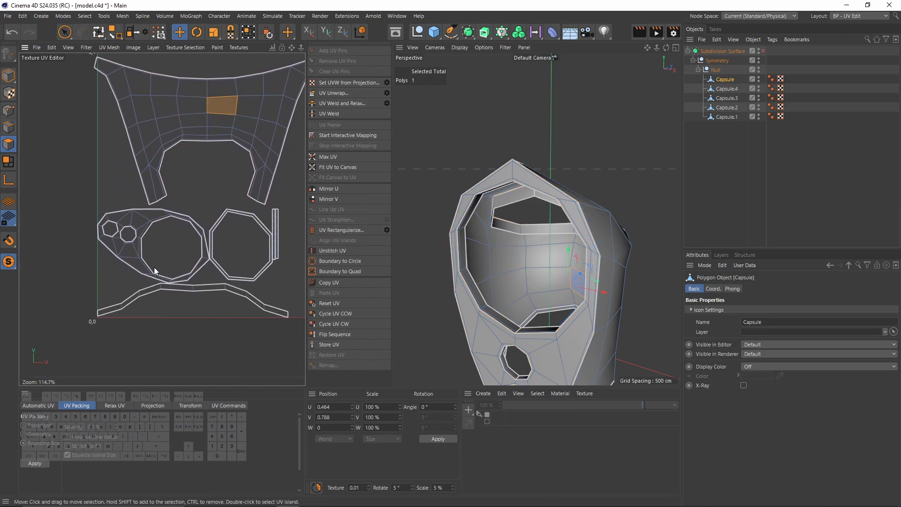
double_click(134, 258)
key(r)
drag(128, 259, 212, 4)
click(9, 127)
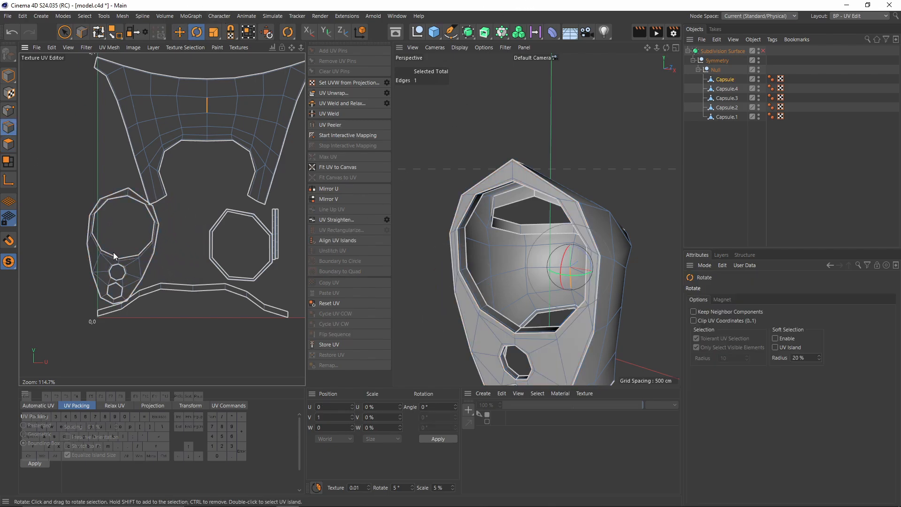
Step: Align the front-face UV island upright using the short centre-line edge between the large opening and the upper button hole
scroll(115, 226, up, 10)
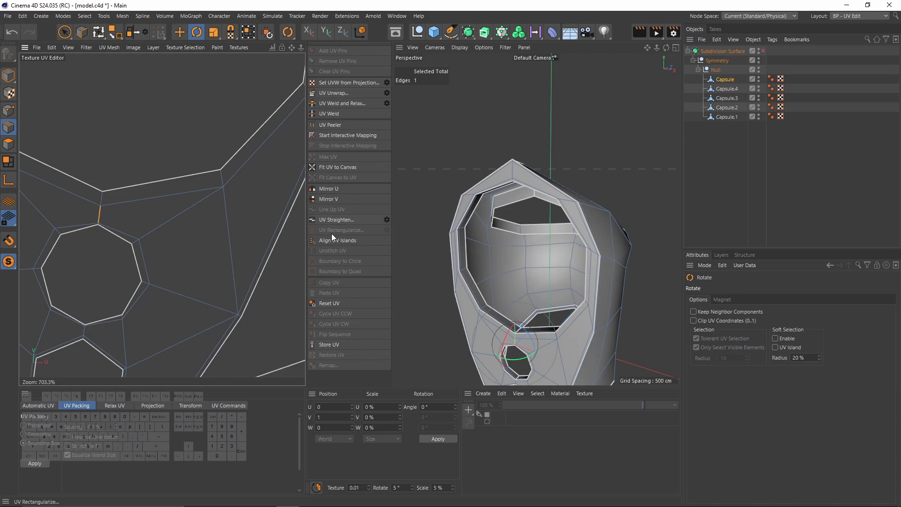
scroll(188, 205, down, 10)
click(8, 144)
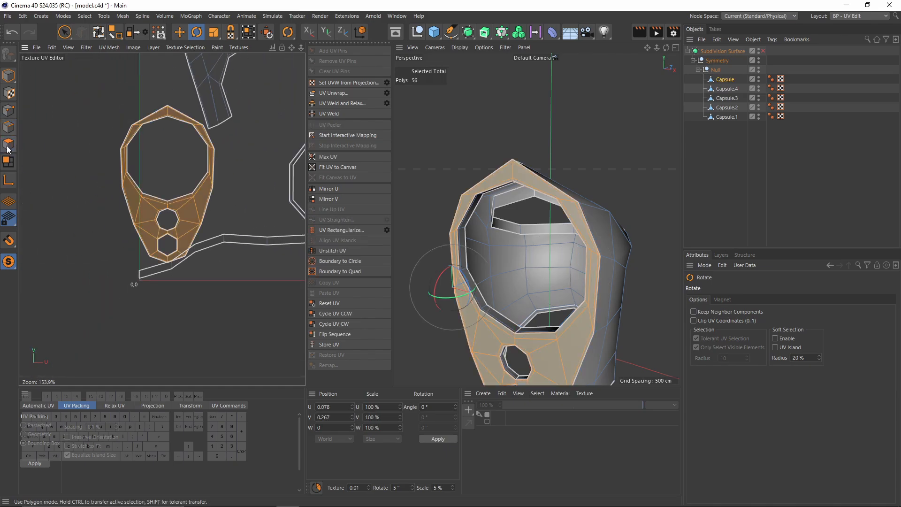
Step: Select all of the body's UV islands and repack them into the UV canvas
scroll(203, 186, down, 5)
key(e)
alt+middle_drag(193, 213, 193, 215)
key(ctrl+a)
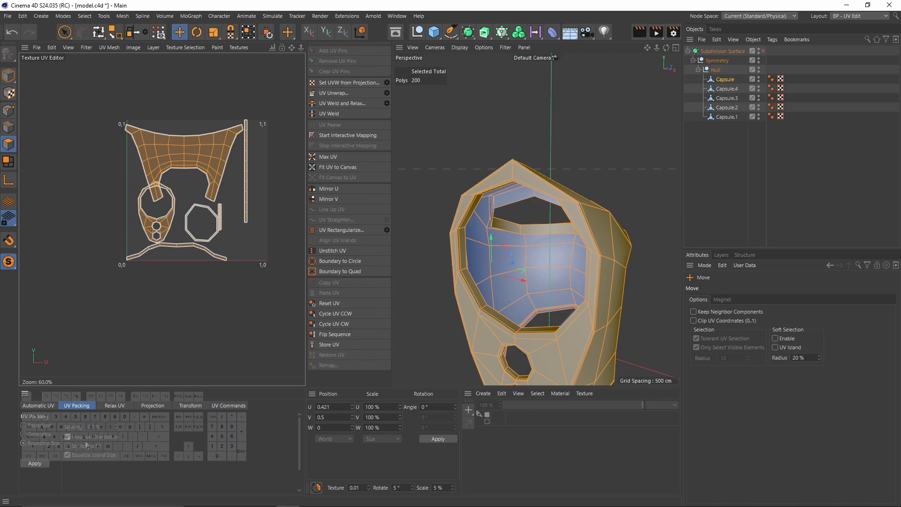
click(35, 463)
Step: Display the UV Map test texture on the UV canvas and check its distortion on the body
click(256, 246)
scroll(190, 201, up, 3)
key(9)
drag(218, 181, 247, 274)
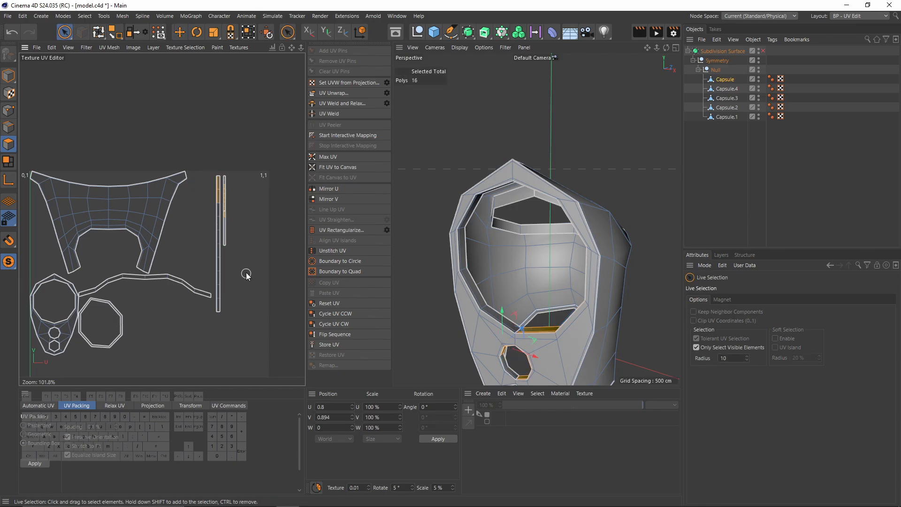
key(ctrl+a)
key(h)
key(t)
click(239, 48)
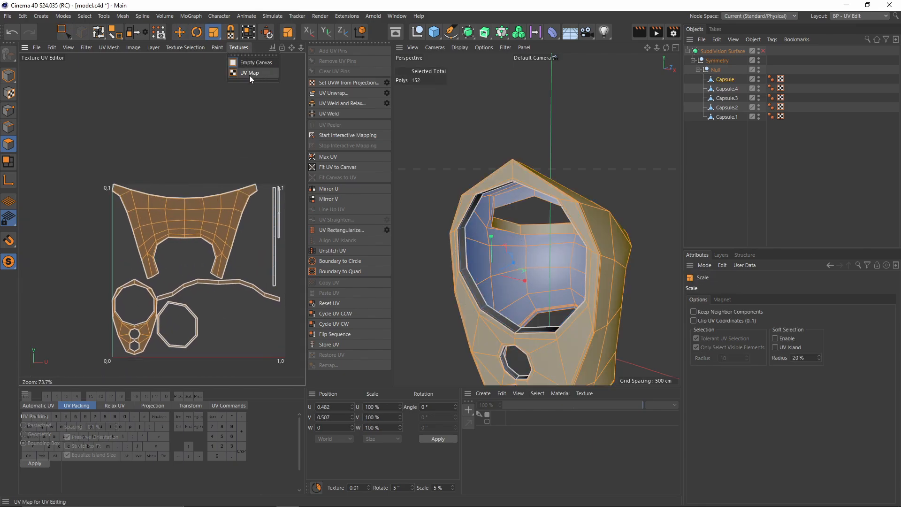
click(244, 74)
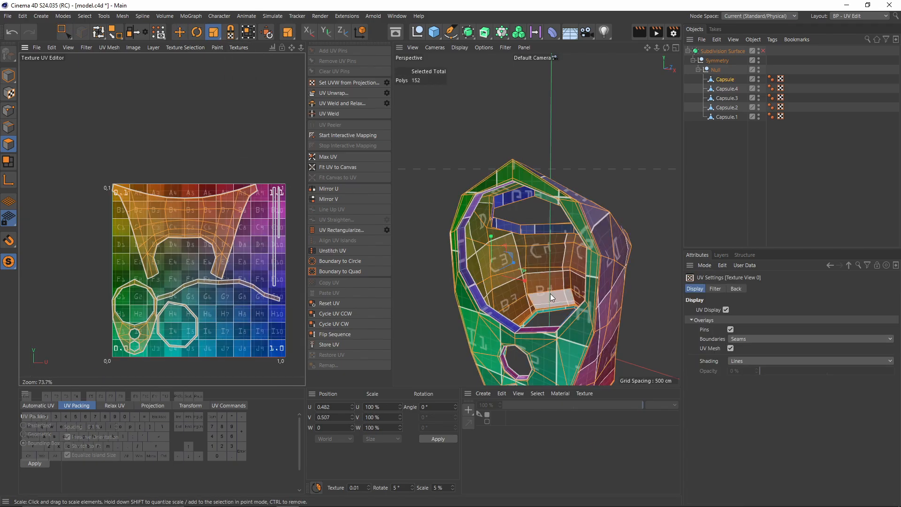
alt+drag(550, 293, 560, 207)
middle_click(511, 211)
middle_click(511, 211)
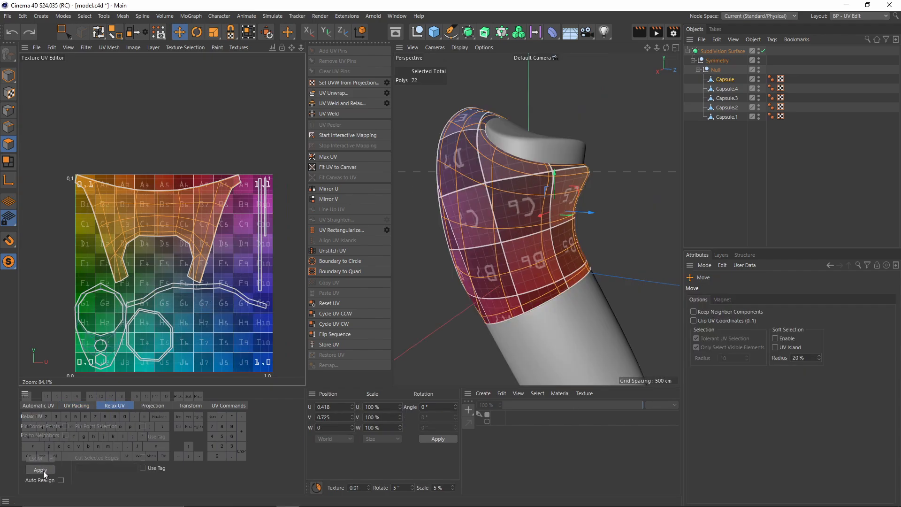
Step: Try relaxing the body's largest UV island and compare the test texture on the model
click(43, 471)
alt+middle_drag(209, 284, 233, 267)
alt+drag(441, 250, 535, 248)
scroll(159, 195, up, 4)
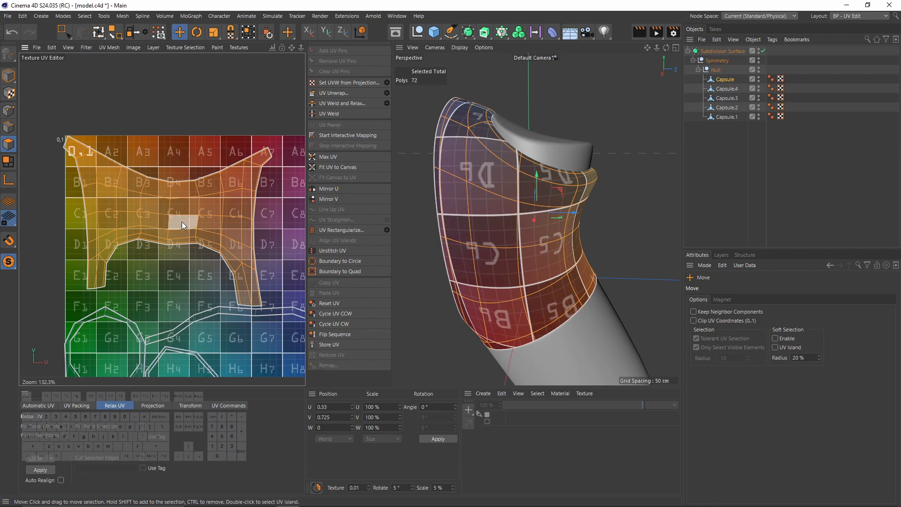
scroll(181, 222, down, 5)
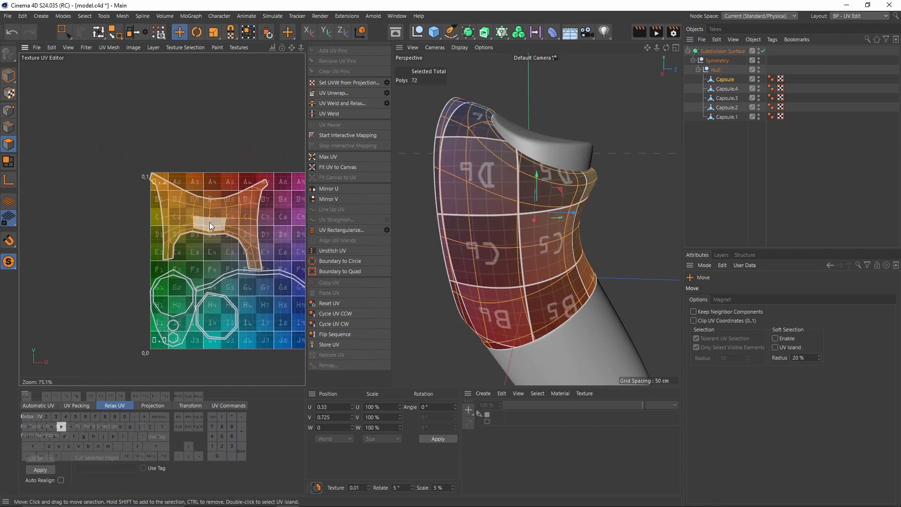
Step: Move the largest UV island above the UV canvas and select the polygons of its left half
drag(209, 221, 189, 120)
alt+middle_drag(189, 120, 183, 185)
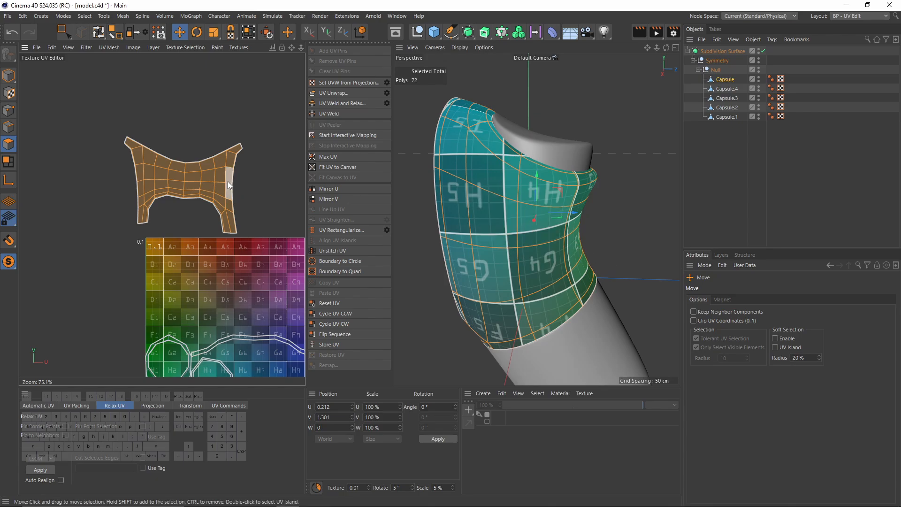
key(0)
drag(97, 105, 190, 267)
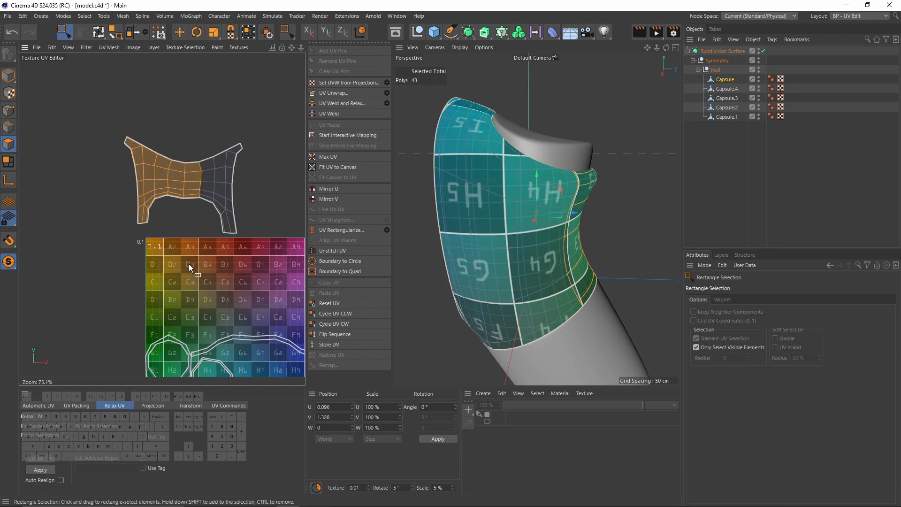
Step: Project the selected half frontally from a side view and relax it, placing it off the canvas beside the other half
alt+drag(488, 232, 550, 240)
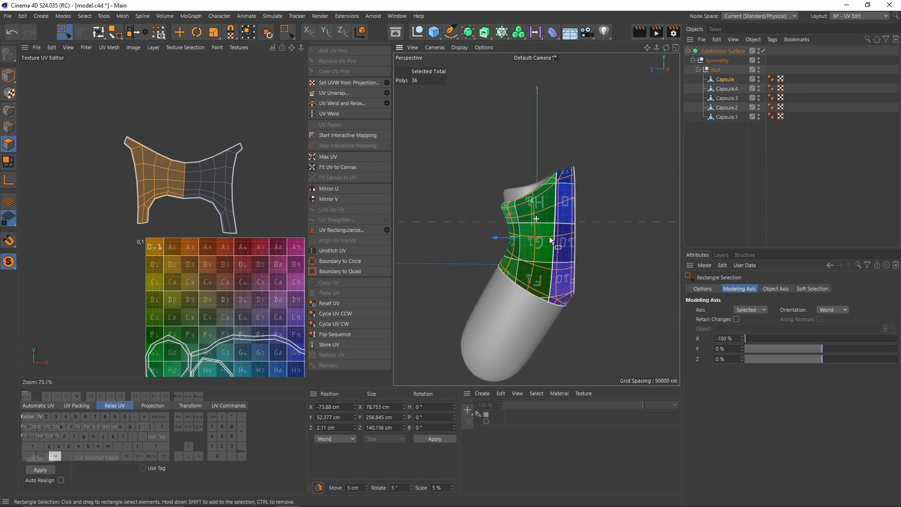
click(151, 405)
click(104, 429)
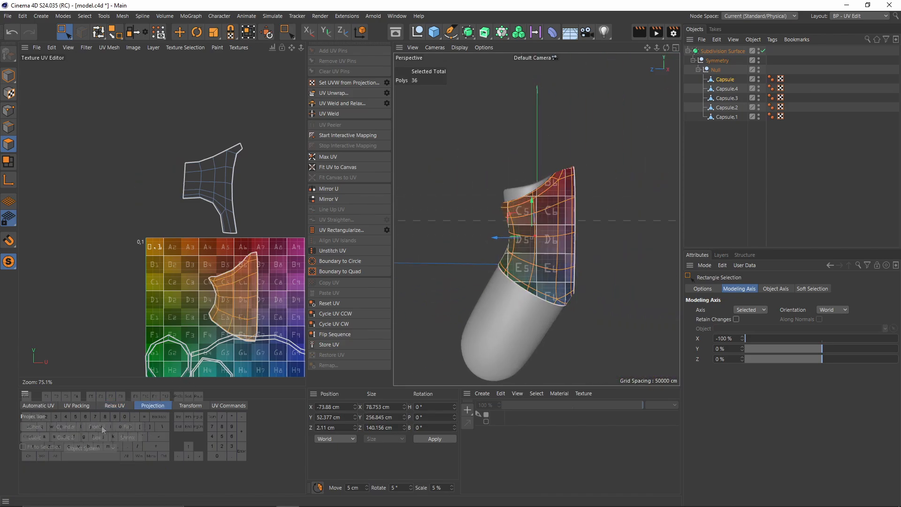
click(113, 405)
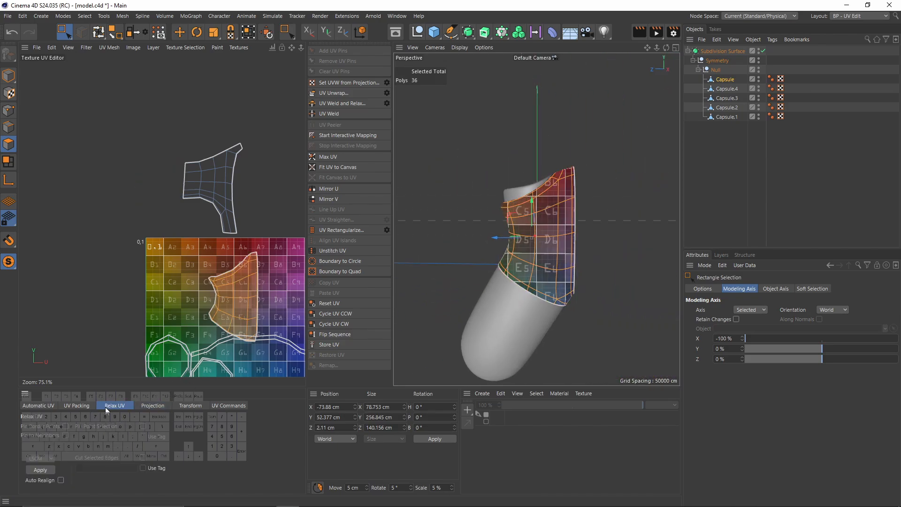
click(44, 471)
key(e)
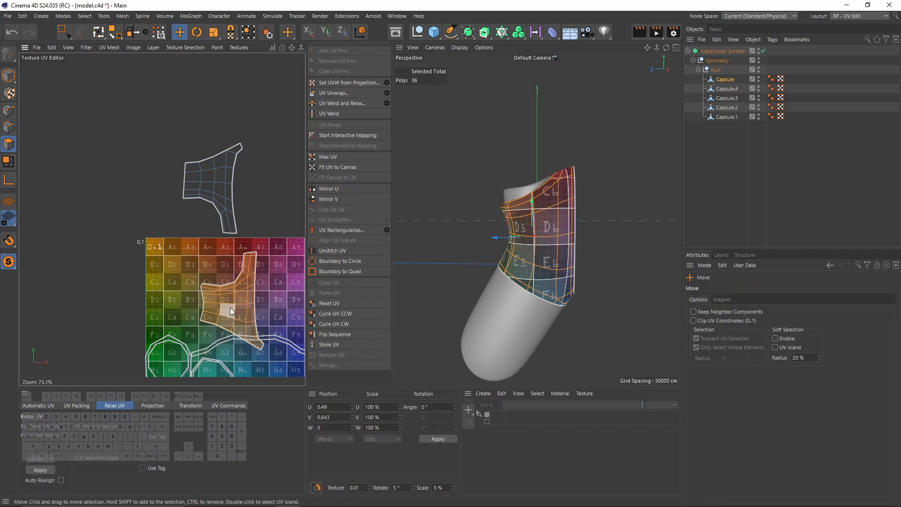
drag(232, 305, 104, 205)
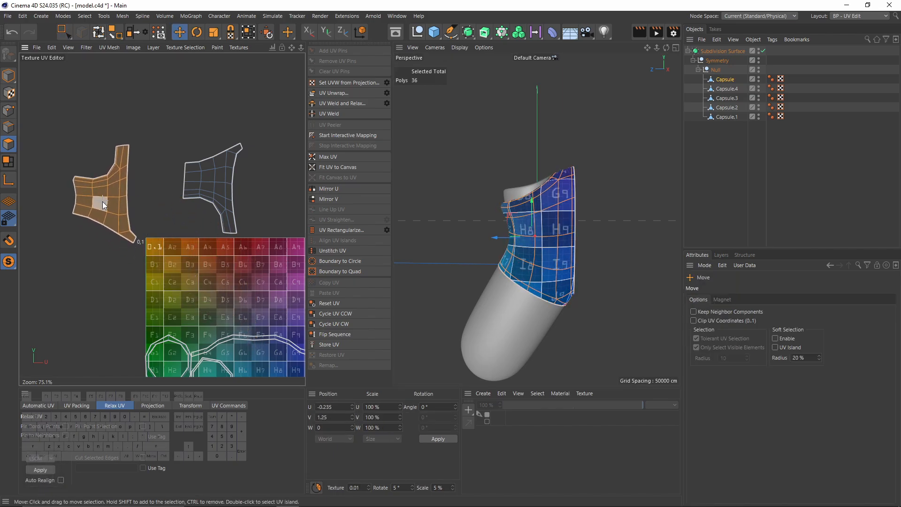
Step: Select the other half's UV island, project it frontally from the opposite side view and relax it
double_click(224, 187)
alt+drag(569, 227, 571, 228)
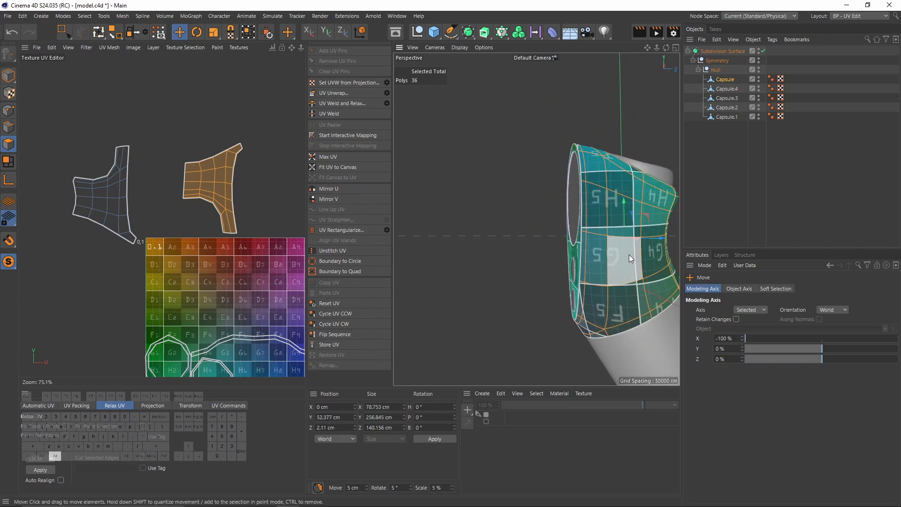
alt+drag(629, 254, 520, 258)
click(147, 406)
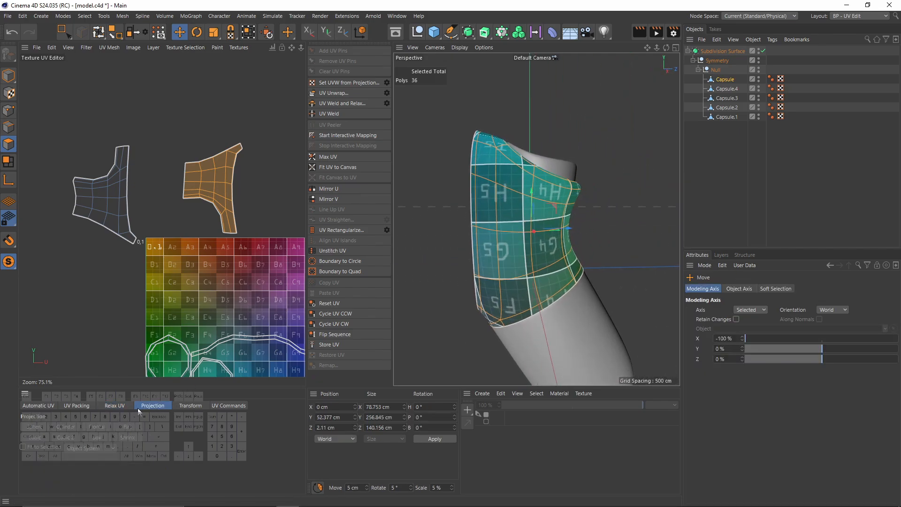
click(94, 428)
click(114, 405)
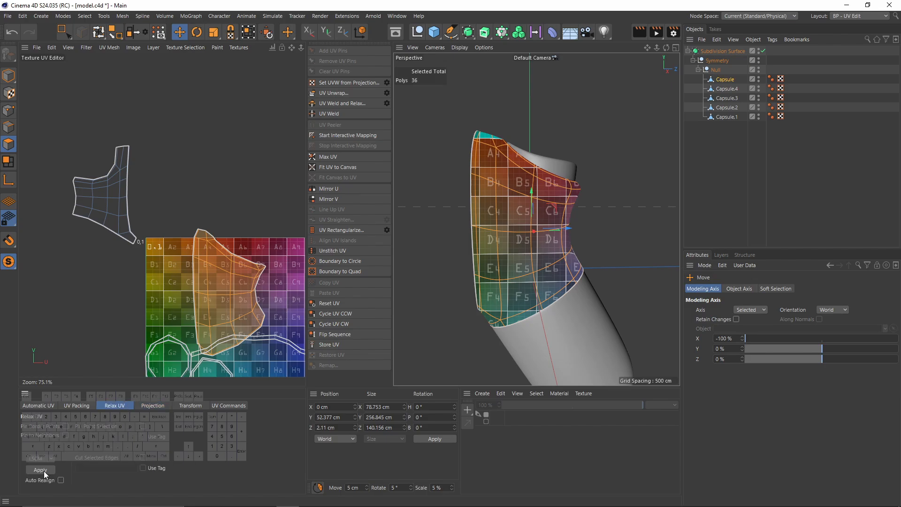
click(40, 470)
Step: Move this half-island off the canvas and place it so its centre edge almost touches the matching half
drag(194, 298, 28, 178)
alt+middle_drag(27, 177, 122, 200)
alt+right_drag(122, 199, 142, 165)
drag(176, 177, 158, 218)
key(e)
scroll(190, 223, up, 6)
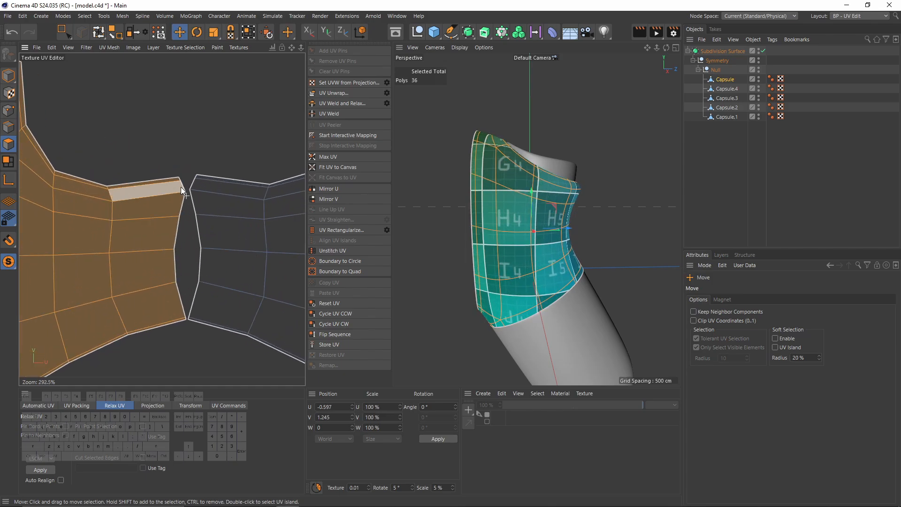
drag(179, 181, 191, 180)
scroll(179, 178, down, 1)
Step: Select the UV points along the gap between the two halves and join them with UV Terrace
key(t)
key(0)
drag(142, 141, 236, 370)
click(227, 406)
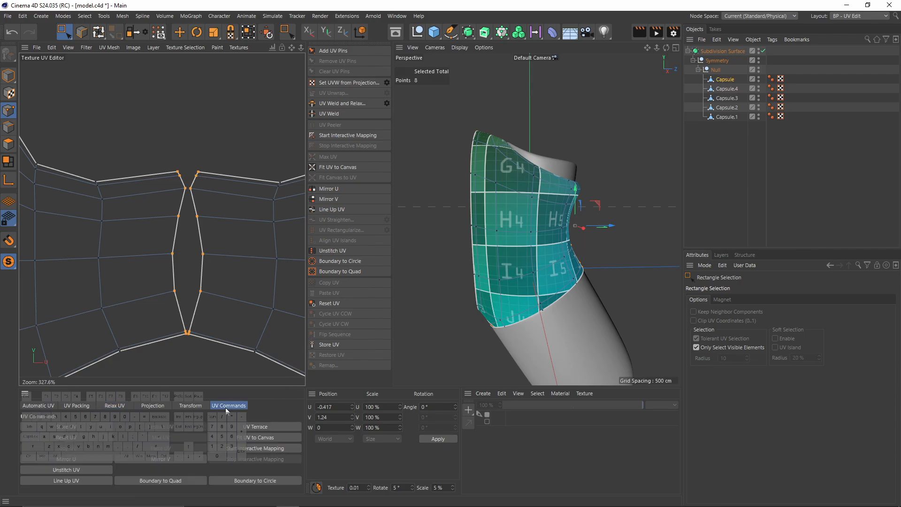
click(263, 430)
alt+right_drag(227, 220, 227, 220)
alt+middle_drag(227, 221, 211, 212)
alt+drag(525, 277, 678, 255)
alt+middle_drag(283, 228, 253, 221)
alt+right_drag(223, 215, 29, 177)
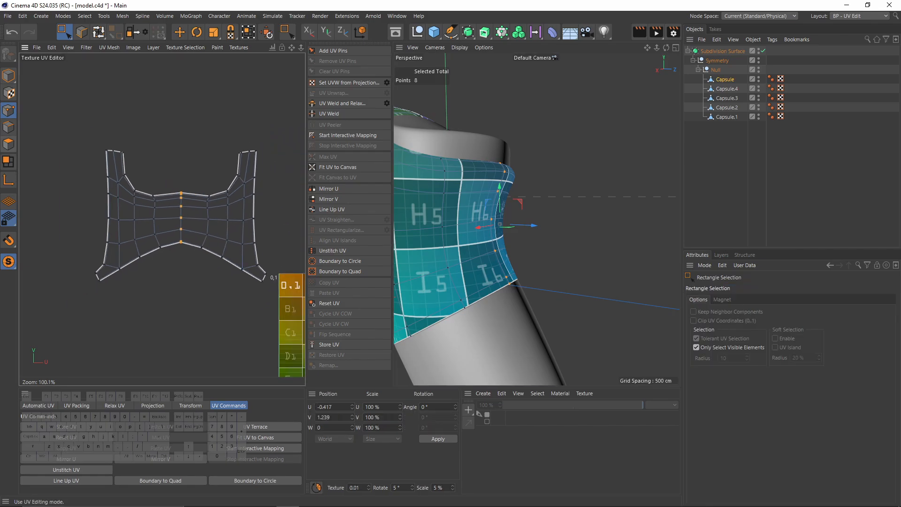
Step: Select the joined island's polygons and move it back over the upper-left area of the UV canvas
click(8, 144)
scroll(76, 136, down, 3)
drag(68, 125, 217, 249)
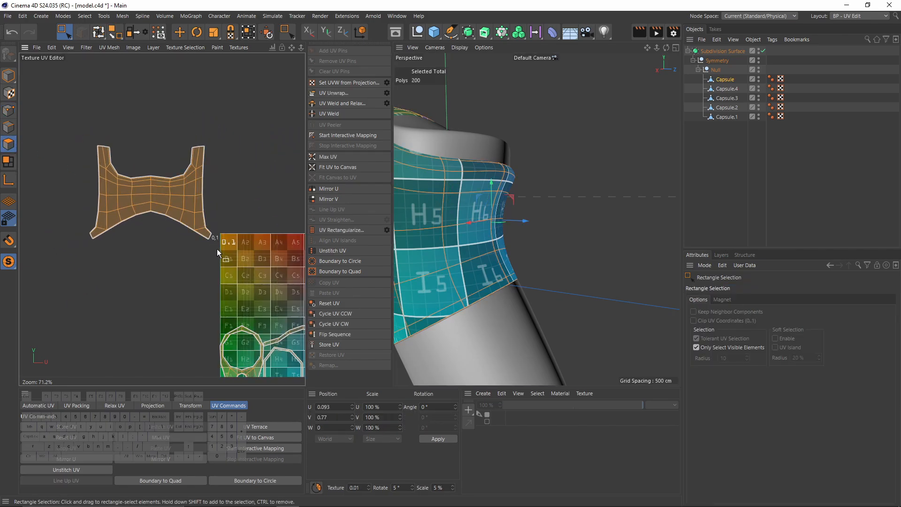
key(e)
double_click(151, 202)
alt+middle_drag(190, 237, 123, 200)
drag(74, 150, 172, 219)
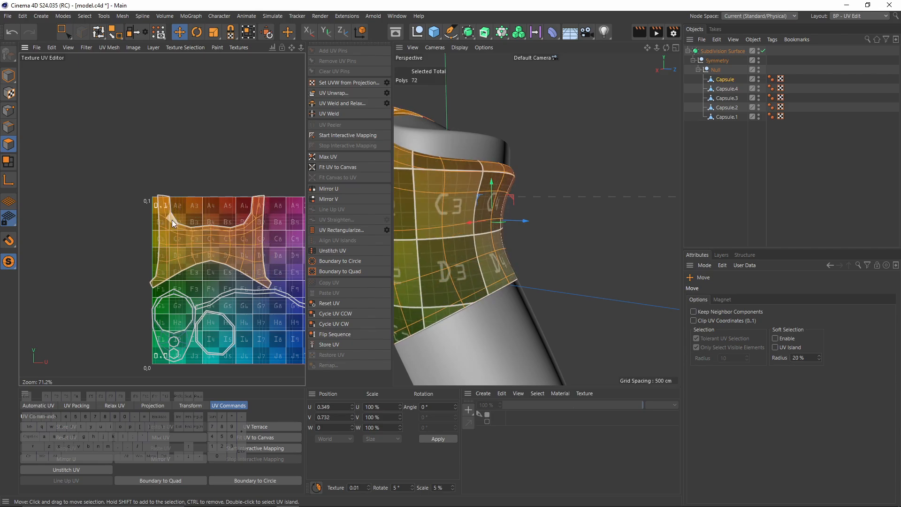
Step: Fine-tune the joined island's position and size so it fits inside the UV canvas's upper-left corner
alt+right_drag(172, 219, 206, 230)
alt+middle_drag(128, 156, 135, 176)
drag(135, 177, 132, 170)
key(t)
alt+right_drag(131, 170, 101, 171)
Step: Select Capsule.4, disable the Subdivision Surface and show only this part in the viewport
alt+right_drag(590, 264, 542, 268)
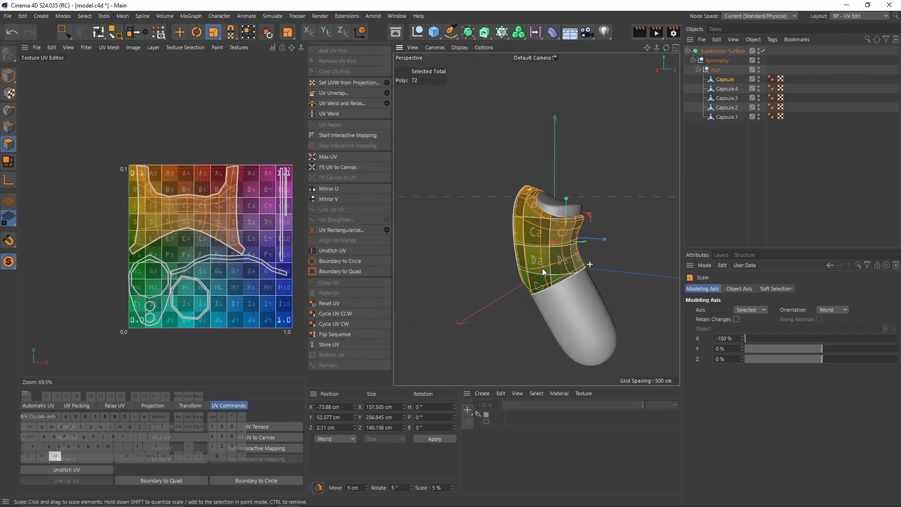
alt+drag(543, 273, 421, 173)
click(724, 88)
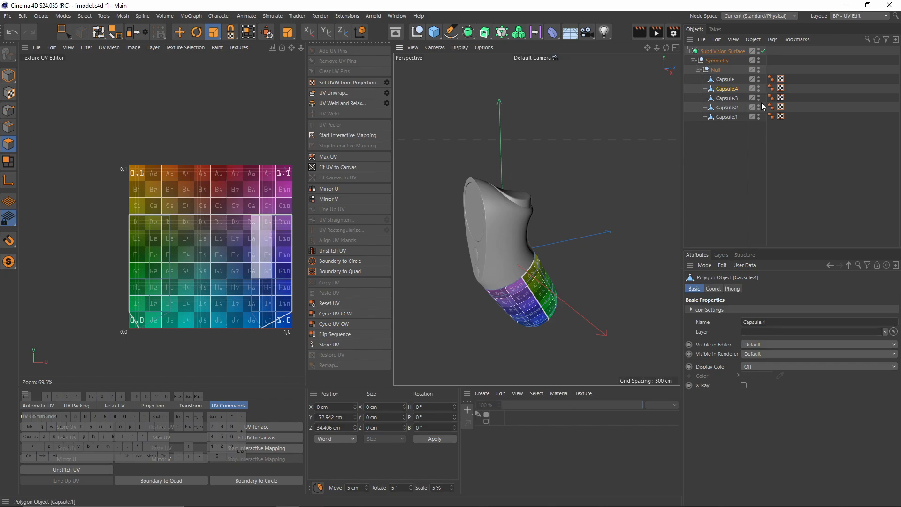
click(763, 51)
click(12, 264)
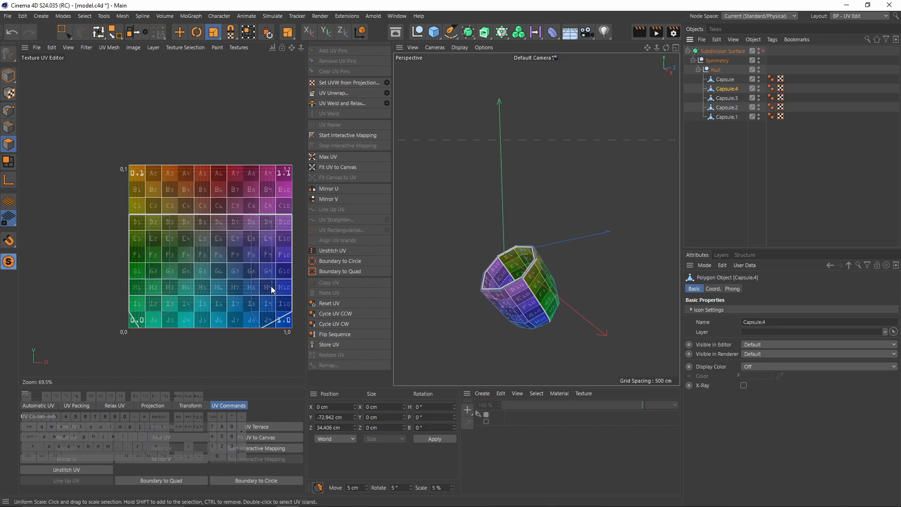
Step: Select the edge loop around the open rim of Capsule.4
click(9, 132)
alt+drag(540, 230, 594, 260)
scroll(516, 225, up, 6)
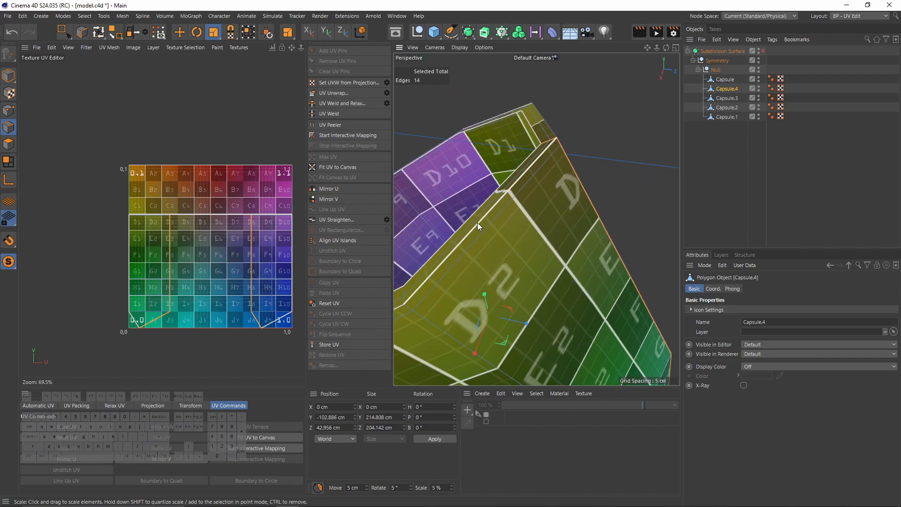
double_click(477, 223)
scroll(488, 225, down, 6)
Step: Add the lengthwise side edge of Capsule.4 to the seam selection and switch the UV view back to an empty canvas
alt+drag(531, 231, 608, 191)
key(e)
scroll(582, 263, up, 4)
shift+double_click(558, 291)
scroll(554, 253, down, 4)
alt+drag(531, 216, 556, 104)
alt+drag(558, 99, 447, 132)
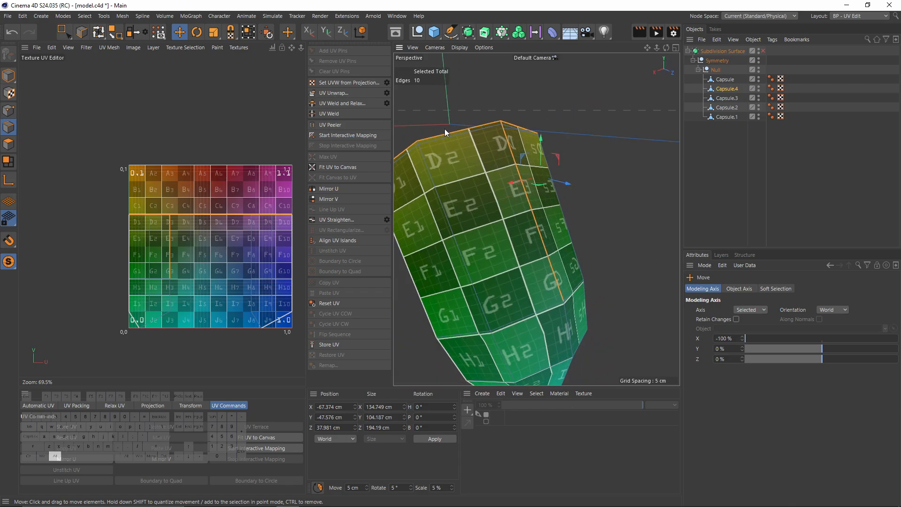
click(237, 47)
click(240, 62)
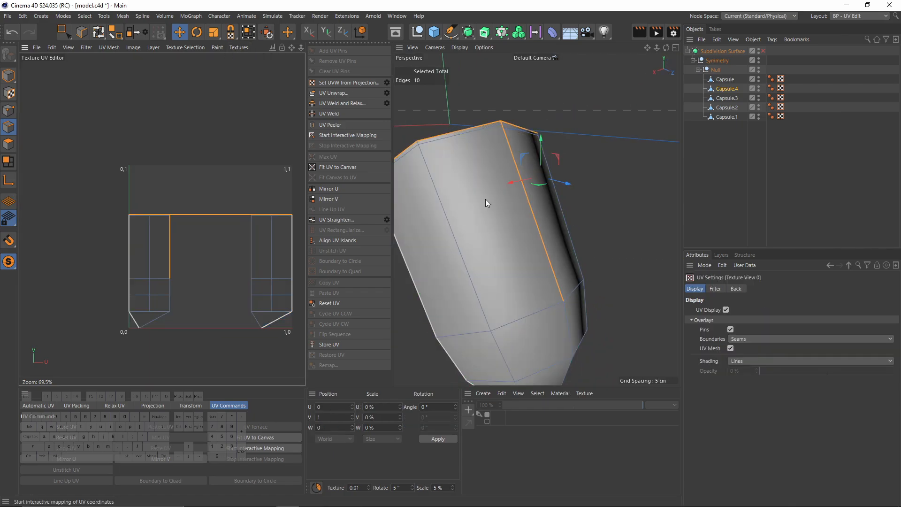
Step: Add two loop cuts around the long side walls of Capsule.4, at offsets of about 31.2% and 51.9%
alt+drag(485, 199, 576, 263)
right_click(570, 270)
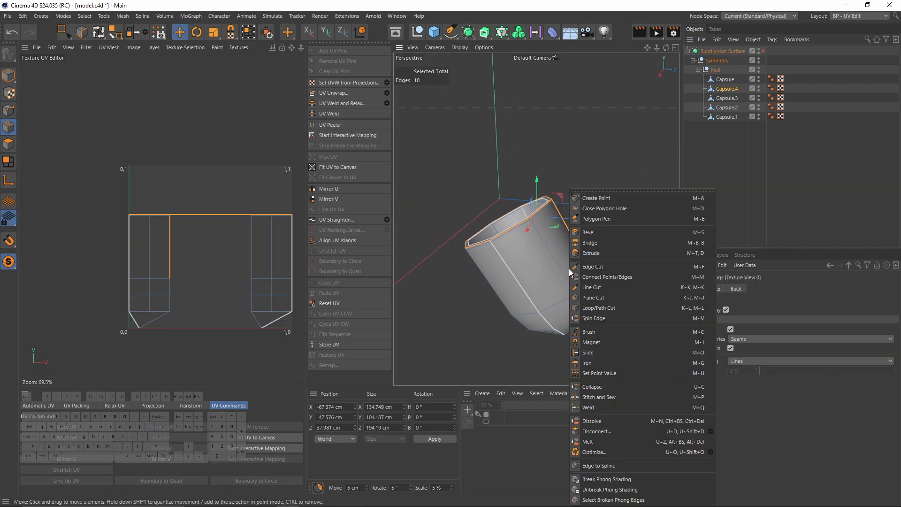
click(606, 308)
scroll(559, 240, up, 4)
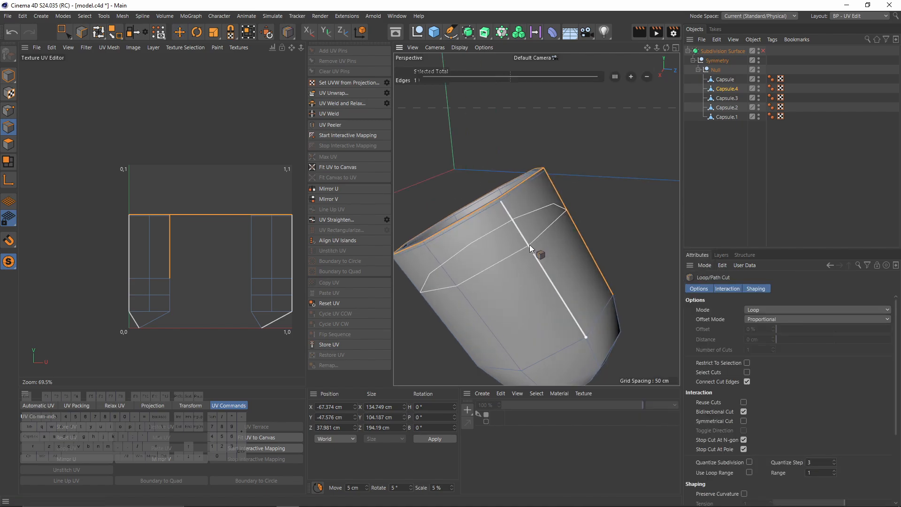
alt+drag(529, 253, 529, 197)
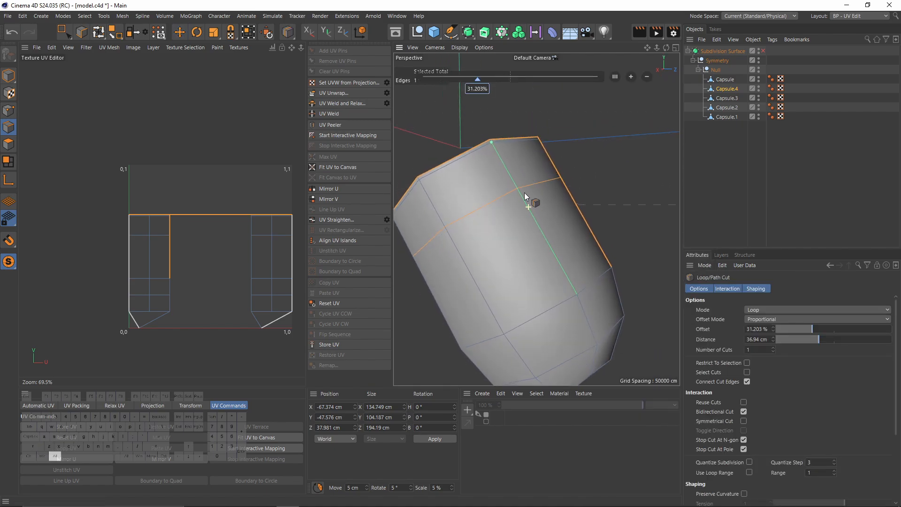
mouse_move(576, 244)
alt+mouse_down()
mouse_move(541, 236)
mouse_move(502, 247)
mouse_move(581, 229)
alt+mouse_up()
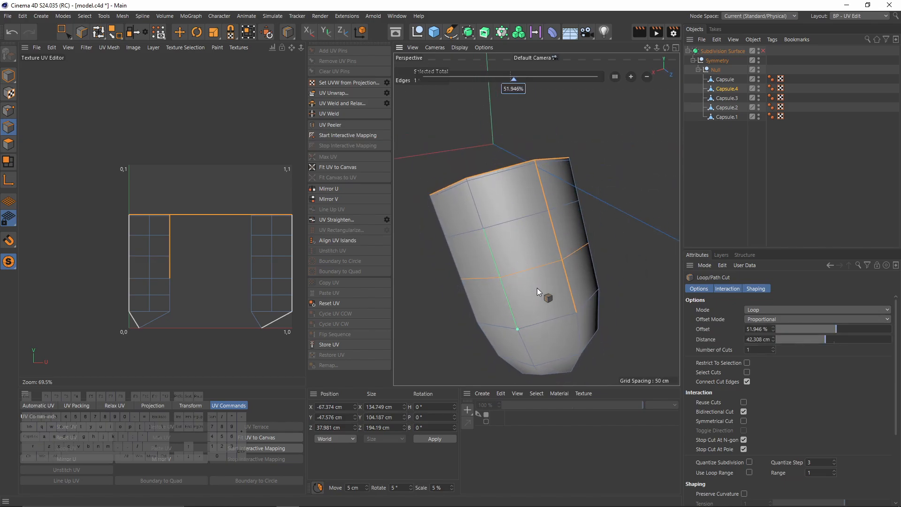
key(e)
alt+drag(547, 256, 513, 187)
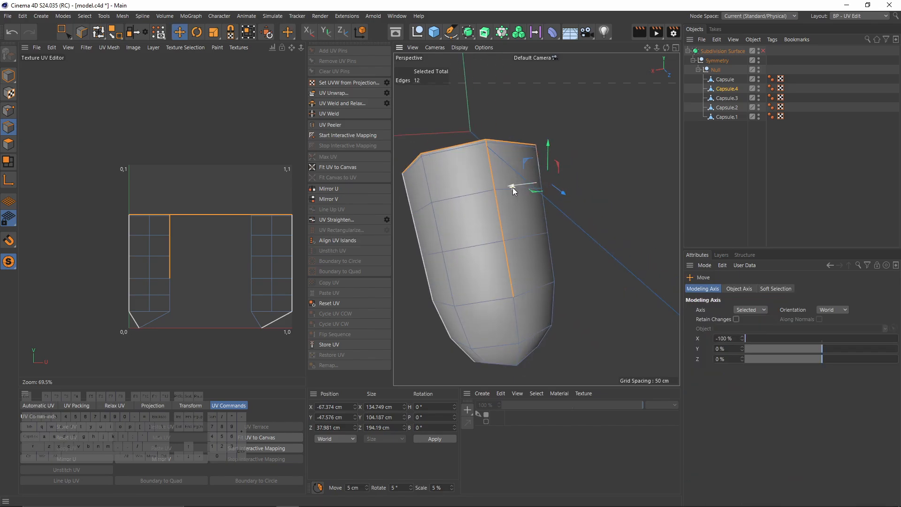
Step: Extend Capsule.4's lengthwise side seam by adding the remaining edges down to its rounded bottom end
alt+drag(521, 312, 514, 283)
shift+click(514, 285)
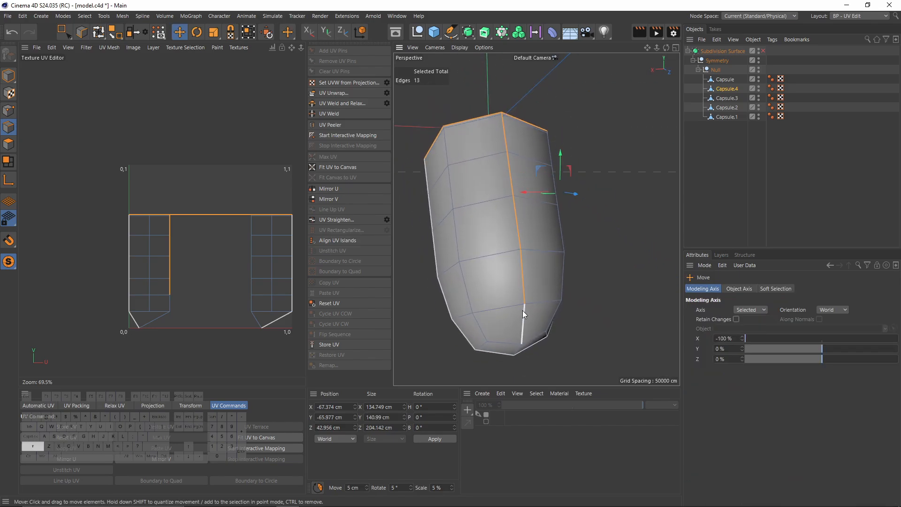
shift+click(522, 310)
alt+middle_drag(548, 328, 537, 281)
alt+drag(537, 281, 544, 193)
shift+click(509, 316)
Step: Try to unwrap Capsule.4 along the selected rim and side edges and undo that unwrap
alt+middle_drag(544, 192, 559, 249)
alt+drag(559, 250, 401, 128)
click(334, 92)
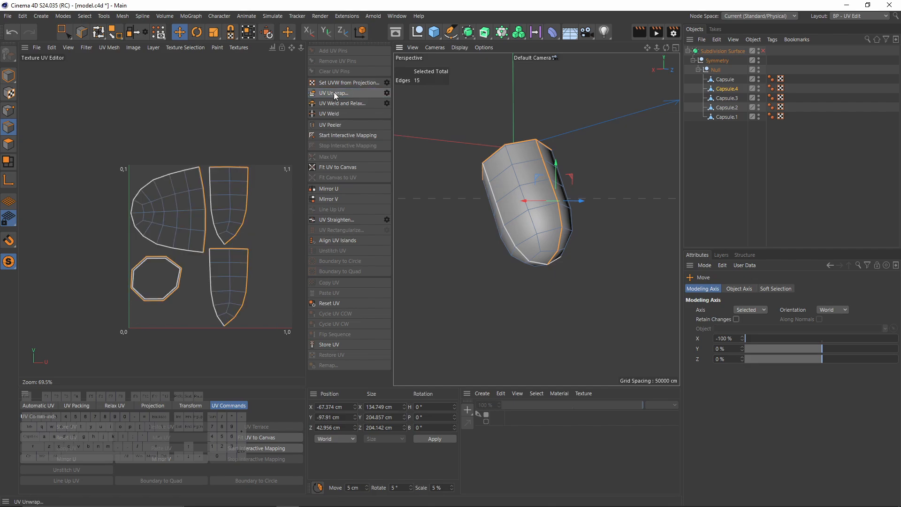
alt+drag(401, 142, 566, 225)
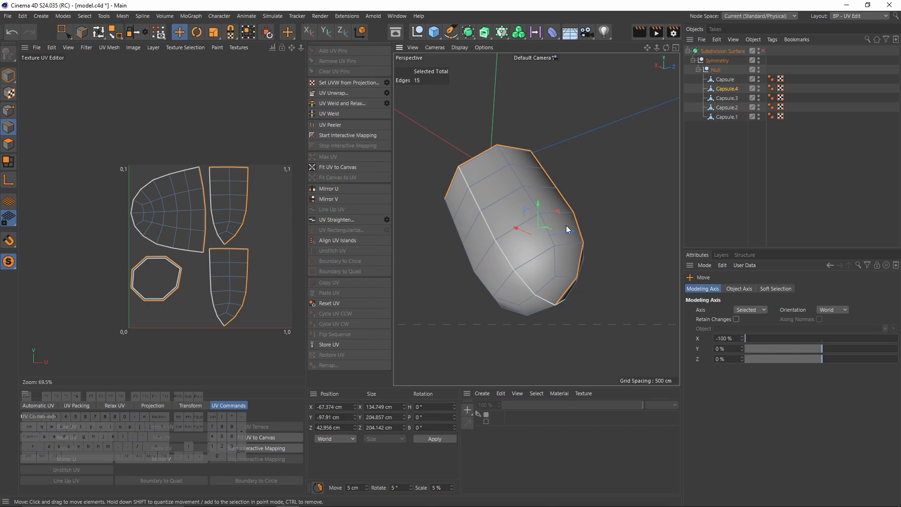
key(ctrl+z)
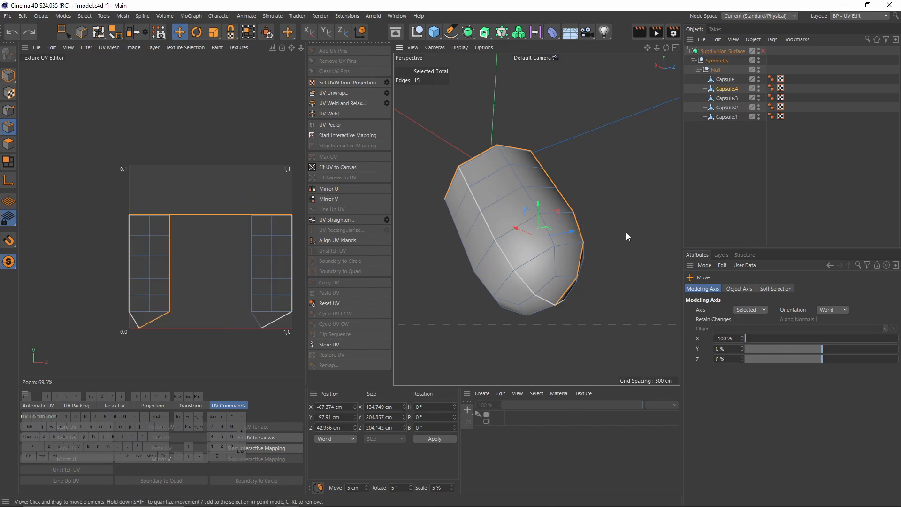
Step: Reset the UVs of all of Capsule.4 and reselect the edge loop around its open rim
key(ctrl+a)
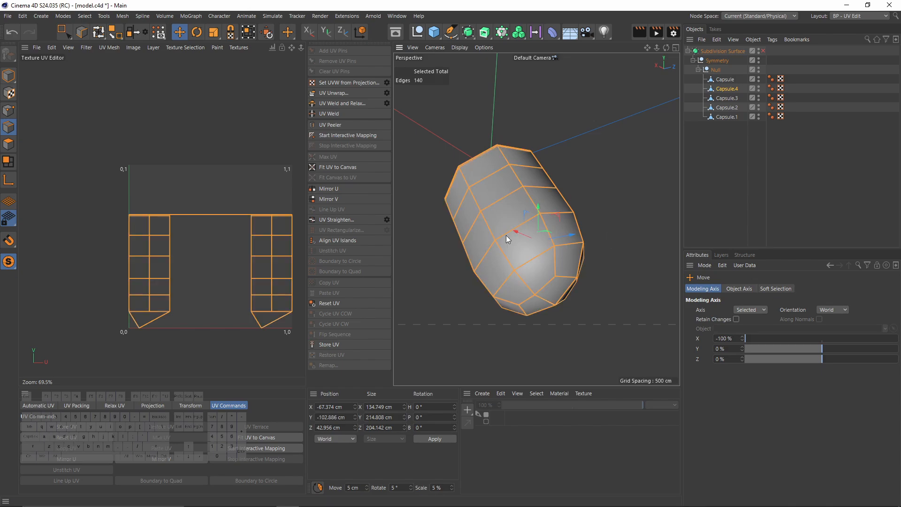
click(336, 303)
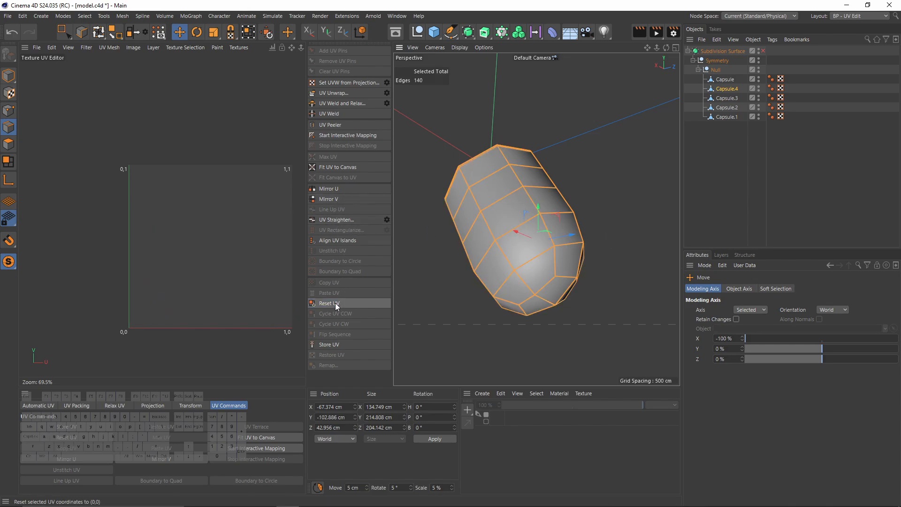
alt+drag(491, 142, 475, 229)
alt+scroll(441, 145, up, 2)
double_click(441, 146)
shift+click(536, 115)
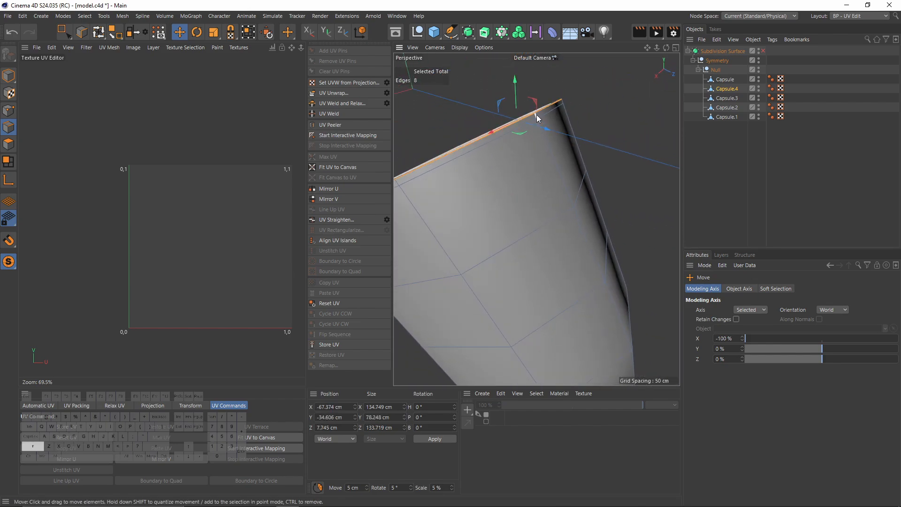
Step: Add a single lengthwise side seam from the rim towards Capsule.4's rounded end and unwrap the part
alt+right_drag(536, 114, 483, 160)
alt+drag(483, 160, 534, 196)
alt+right_drag(534, 196, 539, 218)
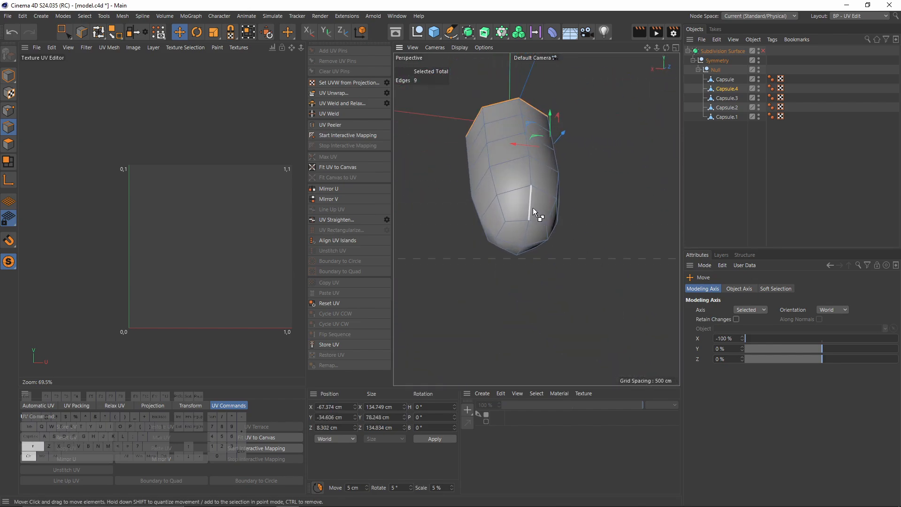
ctrl+shift+click(532, 207)
shift+click(531, 235)
alt+drag(531, 236, 512, 223)
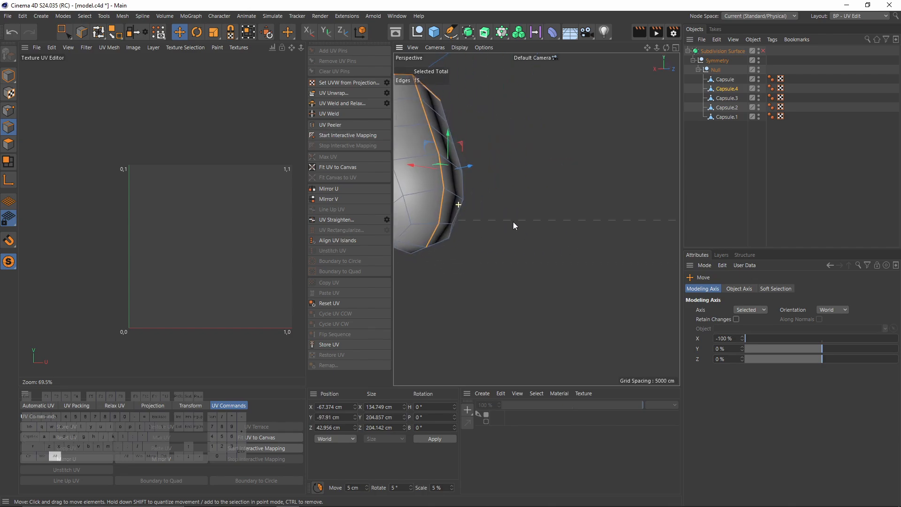
click(323, 92)
Step: Show the UV Map checker texture on Capsule.4 to check its distortion
alt+middle_drag(428, 210, 516, 254)
click(239, 48)
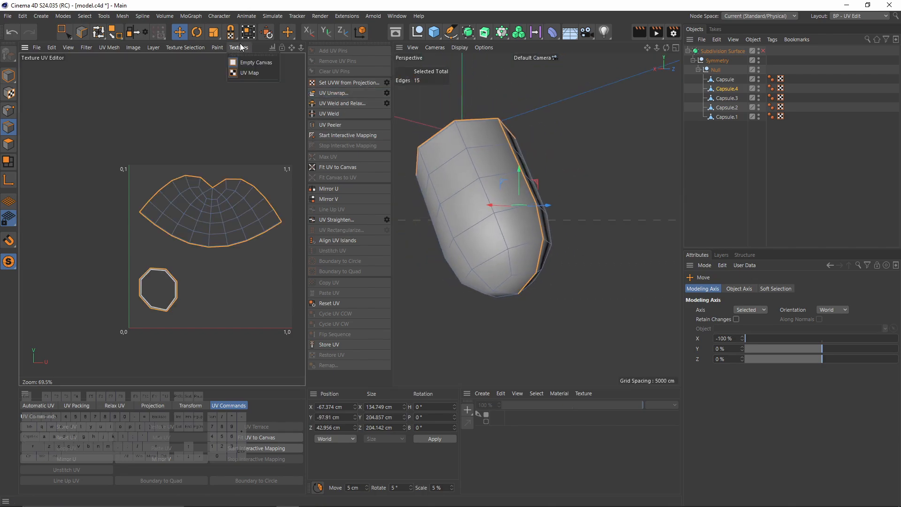
click(242, 73)
alt+drag(516, 203, 597, 253)
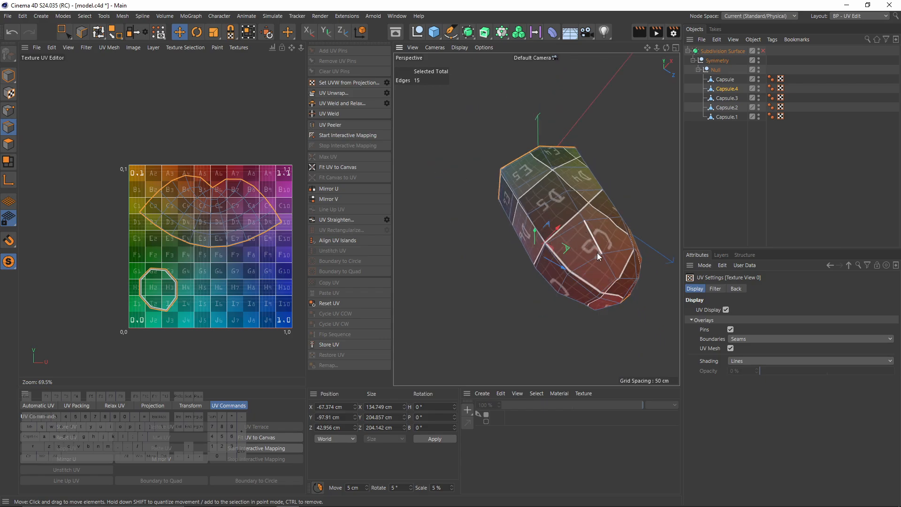
Step: Select the two edges running inward from the notch of the fan-shaped island and unwrap Capsule.4 again
scroll(203, 178, up, 5)
scroll(202, 179, up, 2)
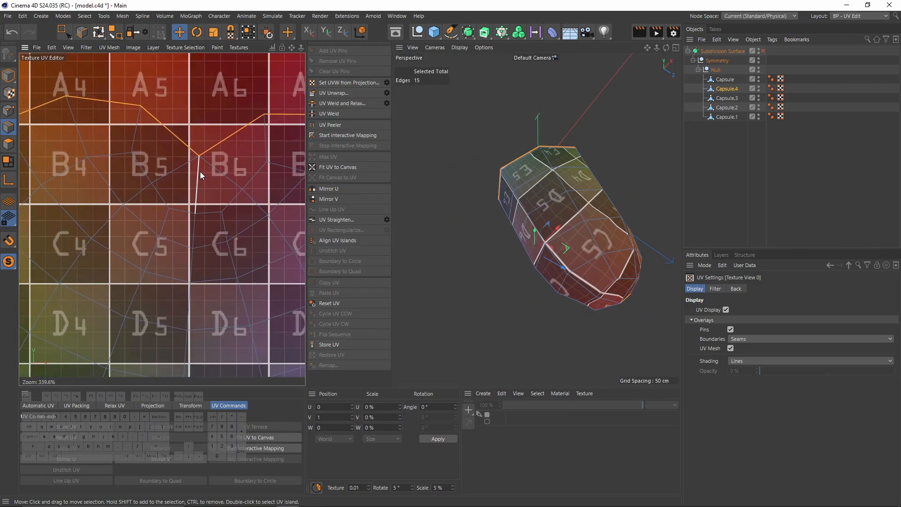
click(199, 170)
shift+click(194, 229)
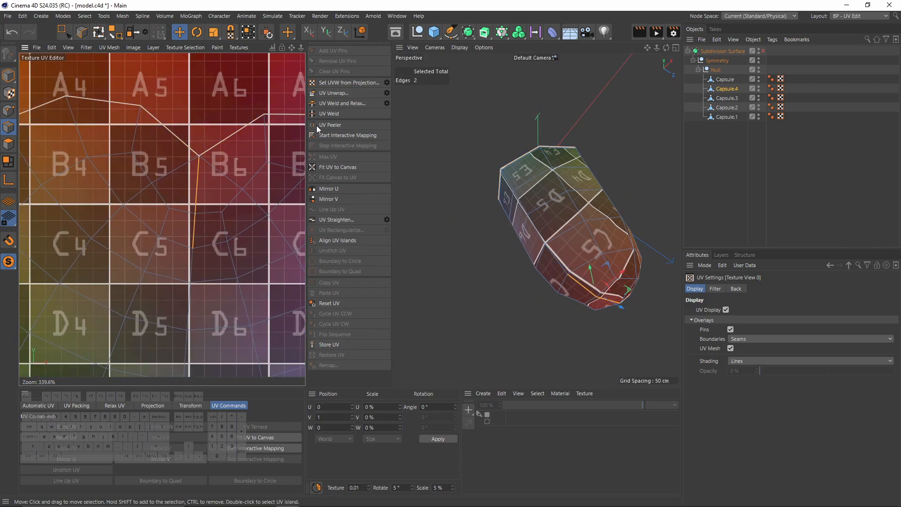
click(336, 94)
scroll(226, 153, down, 3)
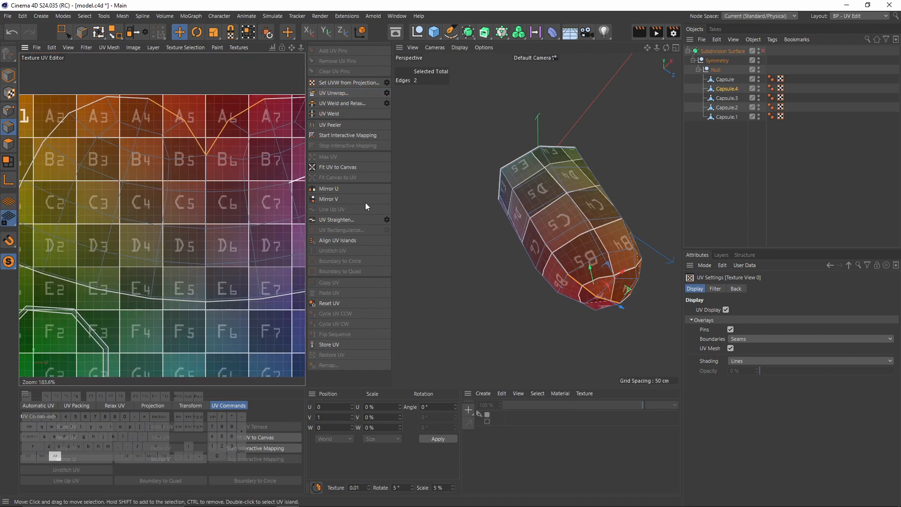
Step: Cut the island one edge deeper below its central notch by unwrapping with that edge selected
alt+drag(514, 217, 413, 262)
click(207, 167)
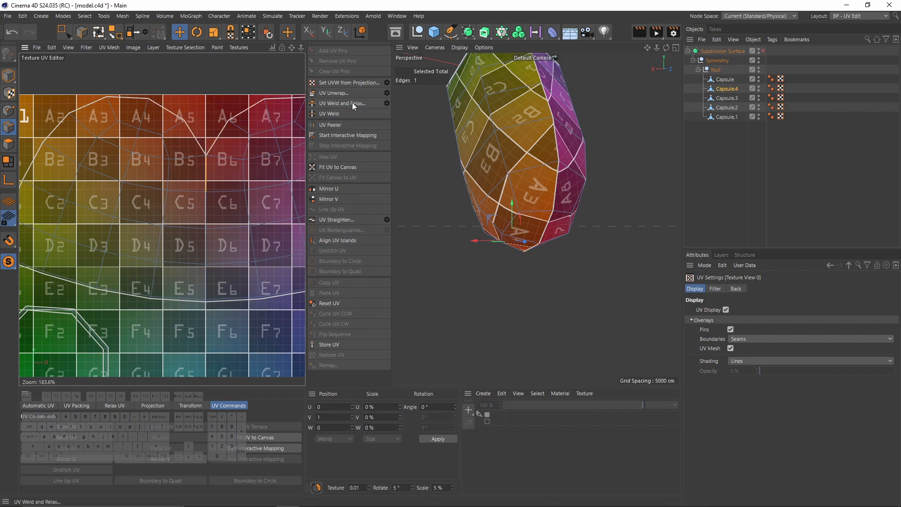
click(345, 93)
alt+drag(527, 149, 563, 211)
alt+scroll(157, 147, down, 4)
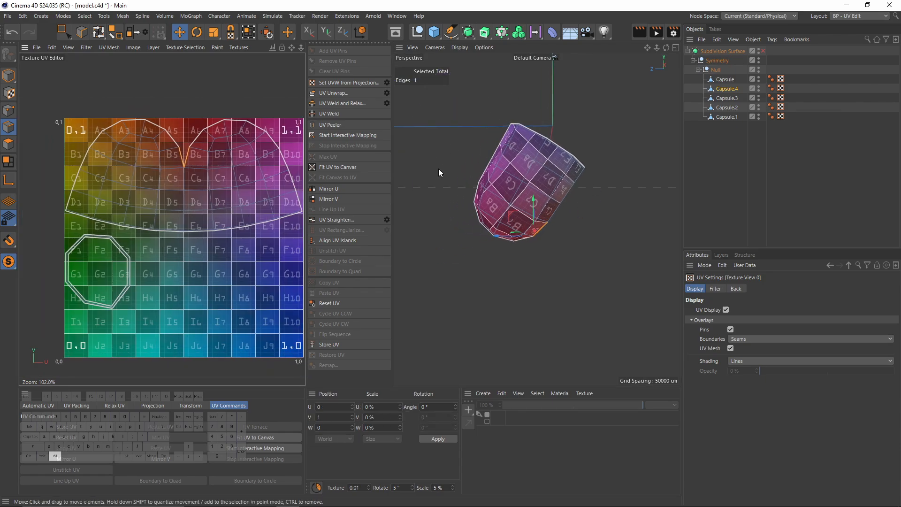
Step: Select Capsule.3, leave the Subdivision Surface disabled and show only this part in the viewport
alt+drag(474, 185, 761, 136)
scroll(545, 211, up, 3)
key(q)
click(713, 97)
alt+drag(537, 218, 600, 190)
scroll(530, 209, up, 5)
key(q)
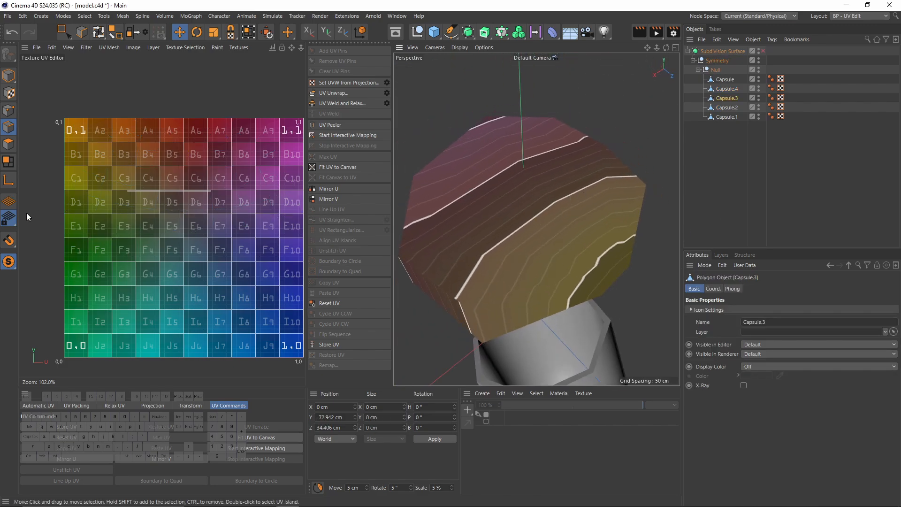
click(9, 261)
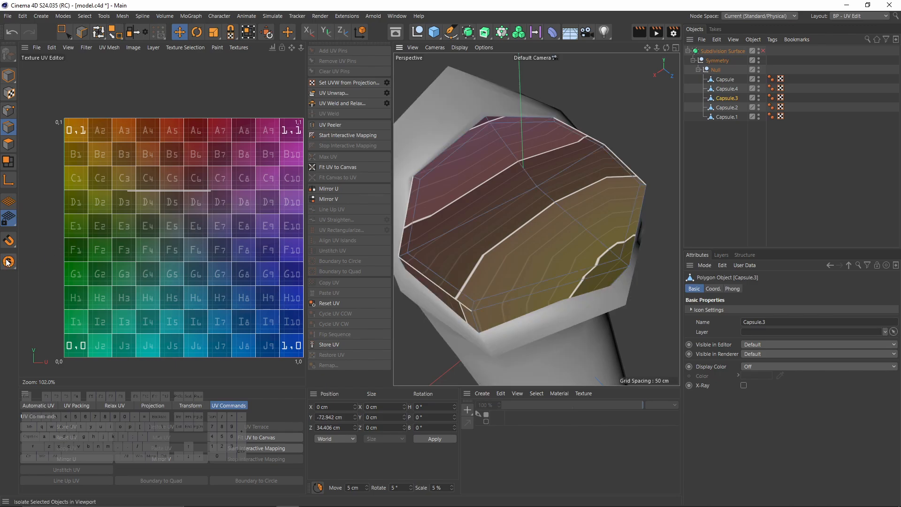
click(9, 263)
Step: Select the edge loop around the rim of Capsule.3 and unwrap the part along it
alt+middle_drag(473, 270, 522, 226)
double_click(497, 247)
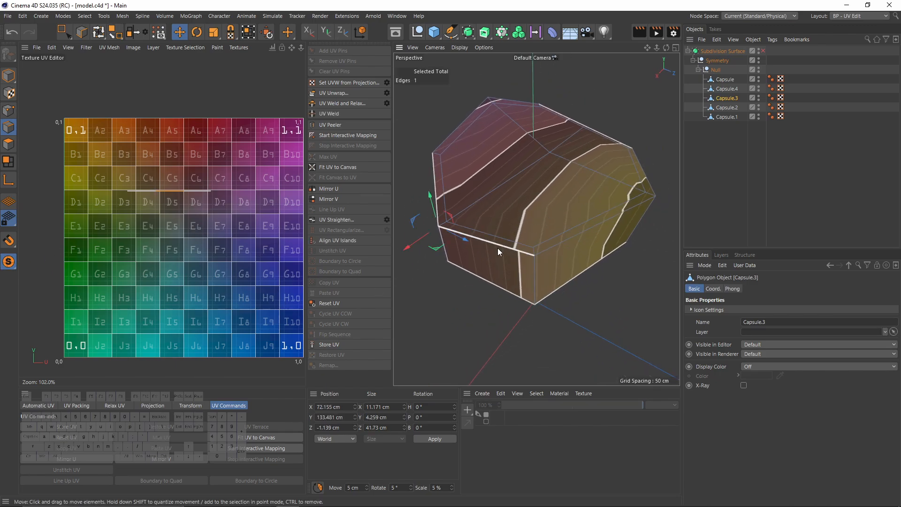
alt+drag(497, 248, 469, 187)
shift+click(515, 230)
click(332, 92)
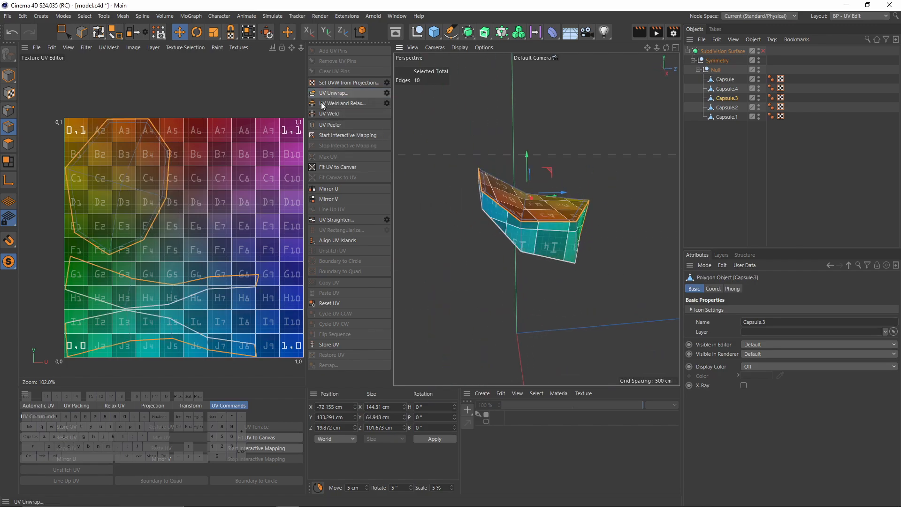
Step: Select Capsule.3's large cap island by its polygons and rotate it to realign the checker pattern
alt+drag(550, 211, 485, 274)
key(s)
click(14, 144)
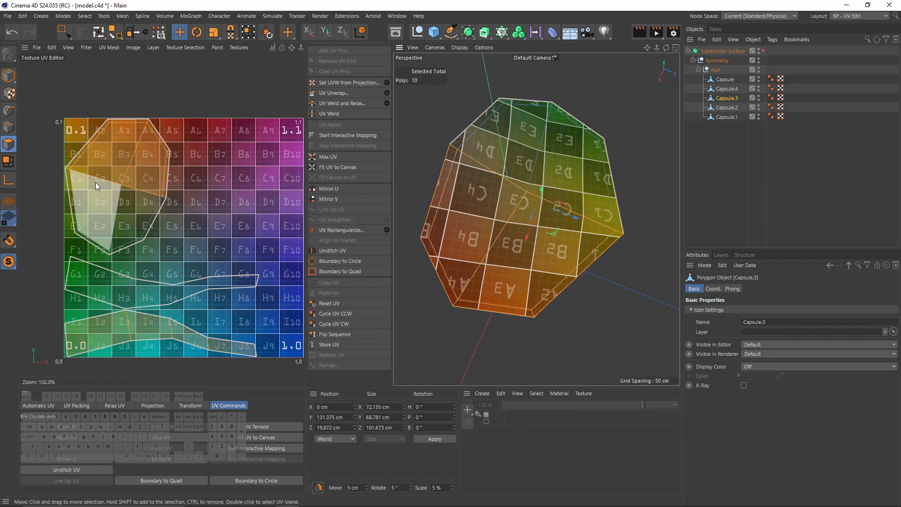
double_click(94, 182)
alt+drag(598, 213, 467, 243)
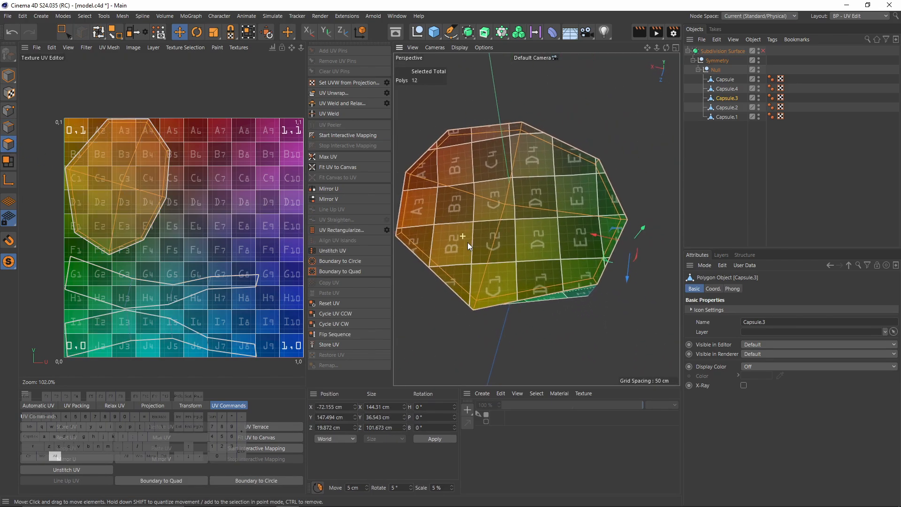
key(r)
drag(119, 198, 179, 206)
alt+drag(614, 238, 578, 175)
Step: Select Capsule.2 and show only this part, with its two small buttons in view
click(723, 107)
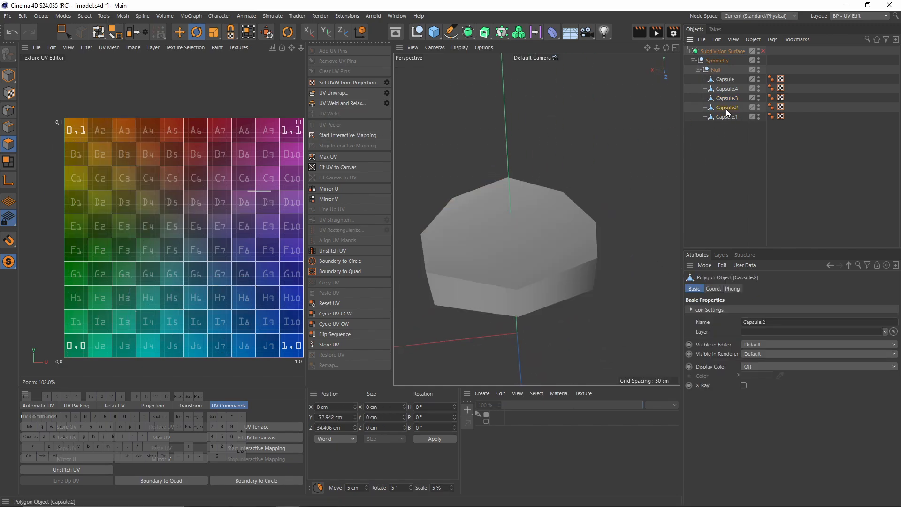
alt+right_drag(547, 154, 510, 167)
alt+drag(511, 167, 496, 189)
alt+middle_drag(496, 189, 439, 176)
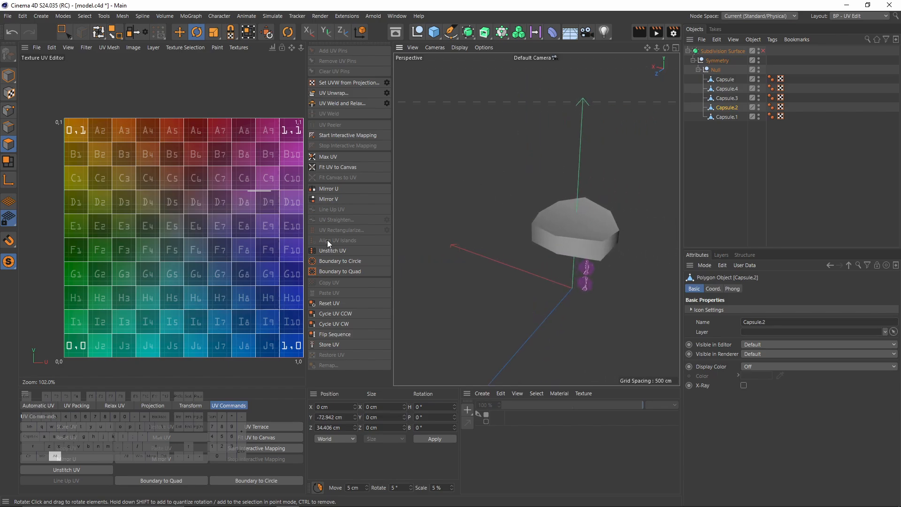
click(8, 262)
click(8, 262)
alt+drag(556, 305, 559, 246)
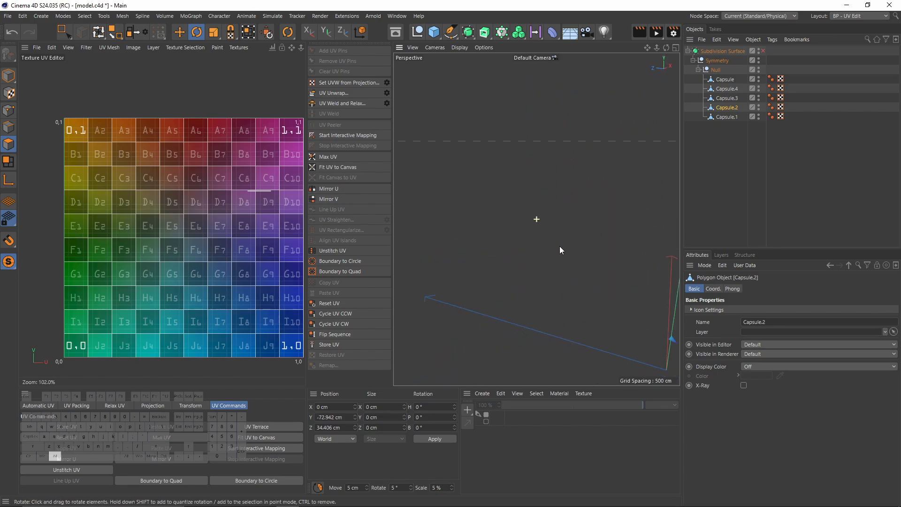
alt+middle_drag(559, 246, 543, 254)
alt+drag(544, 254, 516, 272)
alt+right_drag(516, 272, 570, 242)
alt+drag(455, 217, 462, 197)
Step: Select the front edge loops of both small buttons of Capsule.2 in edge mode
click(9, 127)
double_click(463, 204)
alt+middle_drag(562, 263, 625, 123)
alt+right_drag(575, 344, 597, 274)
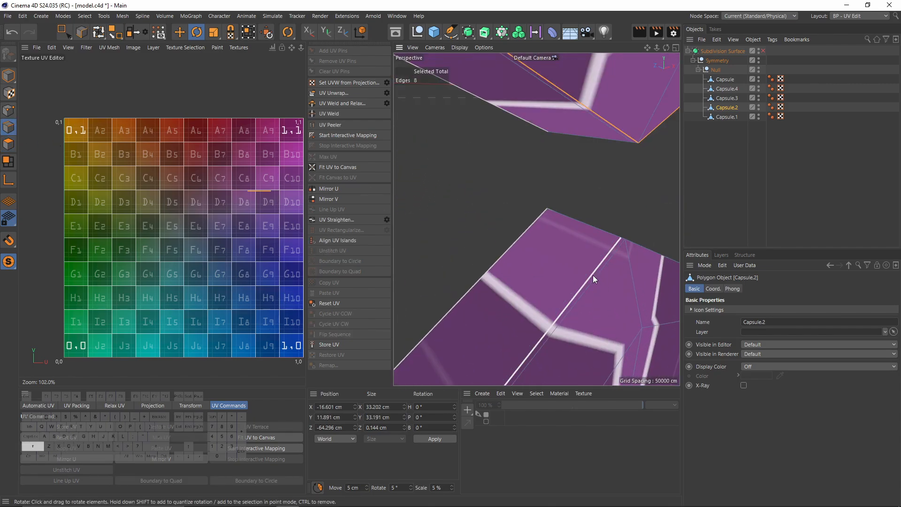
shift+double_click(593, 278)
Step: Add a short side-wall edge of the button to Capsule.2's seam selection
alt+right_drag(606, 206, 514, 189)
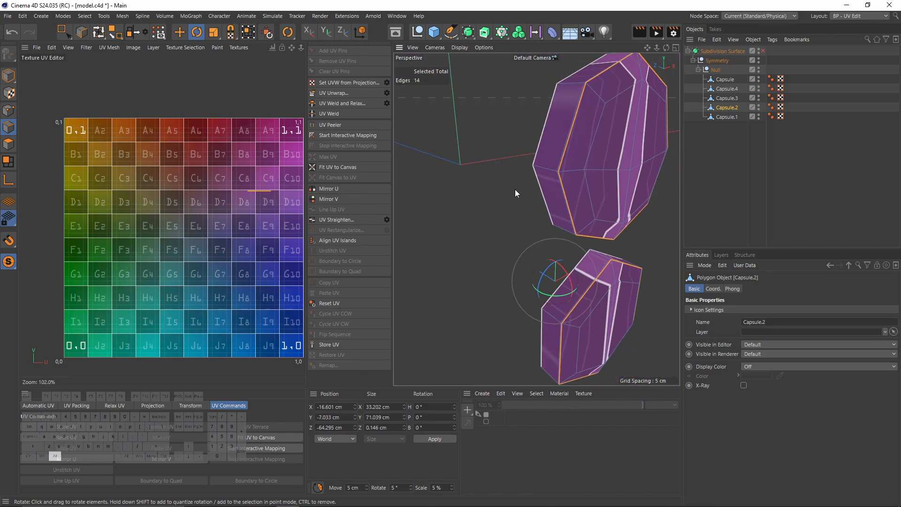
alt+drag(515, 190, 566, 146)
scroll(478, 161, up, 3)
scroll(480, 160, up, 3)
shift+click(485, 161)
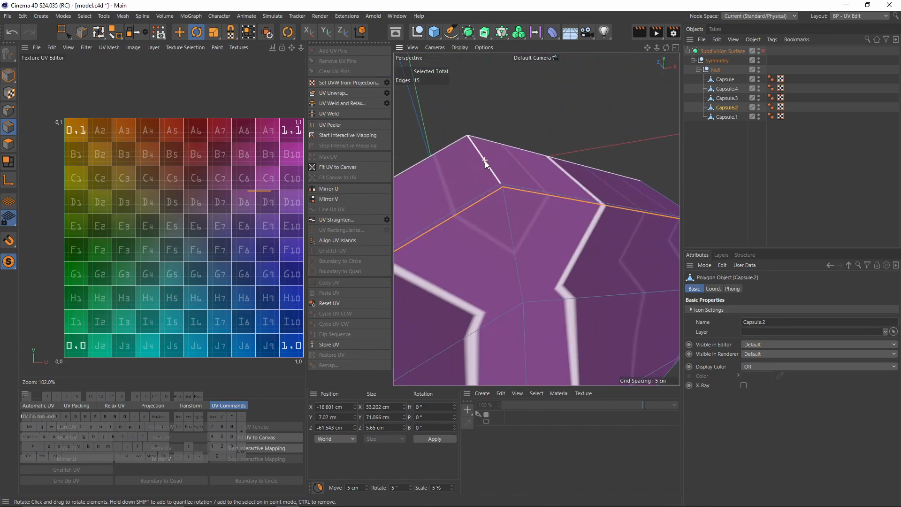
shift+click(502, 186)
Step: Add the other button's side-wall edge to the seam selection and unwrap Capsule.2
scroll(502, 187, down, 6)
alt+drag(494, 244, 501, 207)
scroll(532, 227, up, 5)
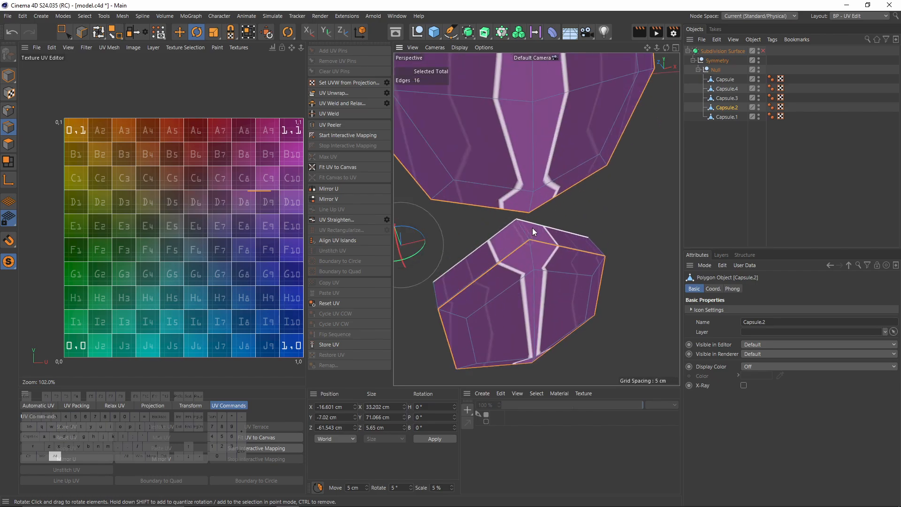
shift+click(516, 236)
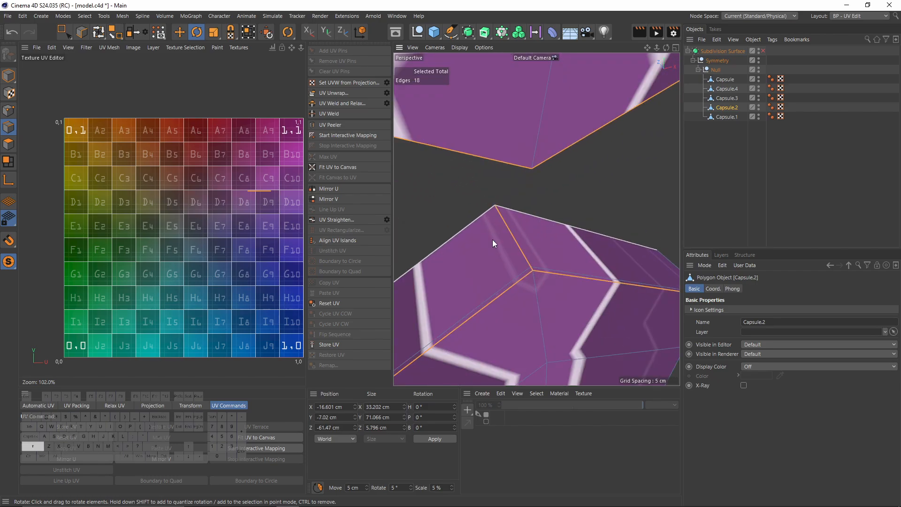
click(330, 92)
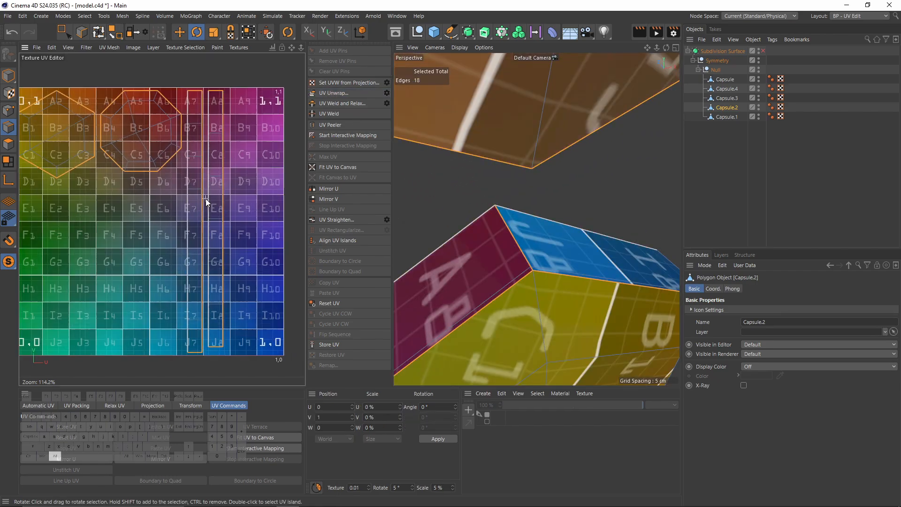
scroll(208, 193, down, 4)
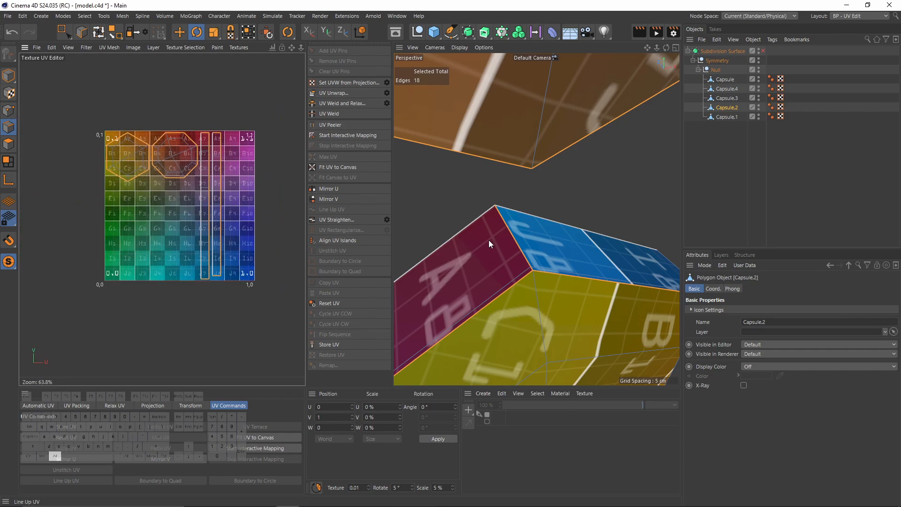
alt+right_drag(488, 241, 533, 268)
alt+drag(533, 268, 509, 237)
Step: Select Capsule.1 and show only this part in the viewport
click(722, 117)
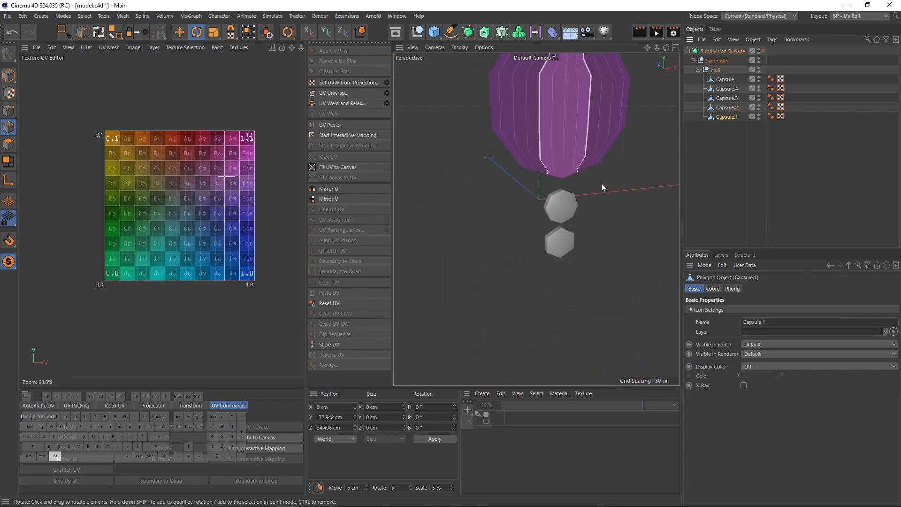
alt+middle_drag(545, 150, 501, 214)
alt+right_drag(501, 214, 539, 206)
alt+drag(539, 207, 513, 140)
click(13, 261)
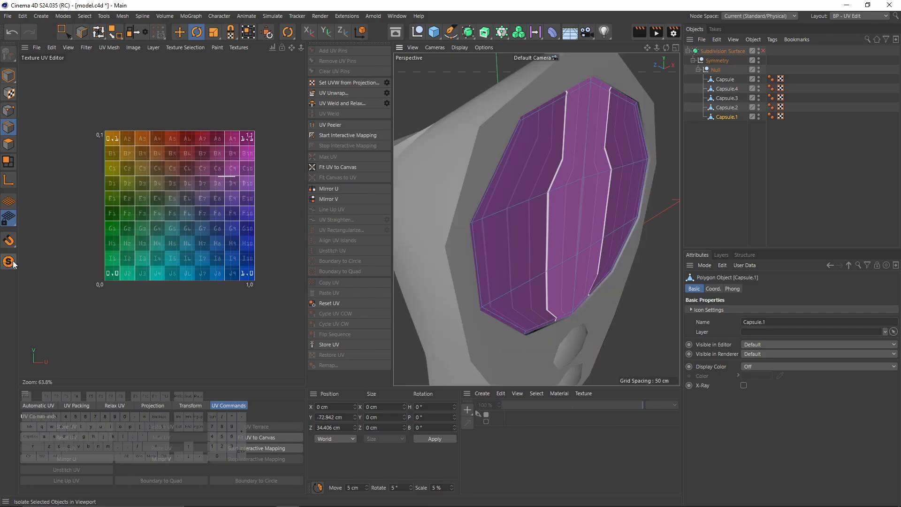
click(13, 263)
Step: Select the front rim edge loop of Capsule.1 and add one short seam across its side wall to the selection
scroll(504, 141, up, 3)
double_click(510, 130)
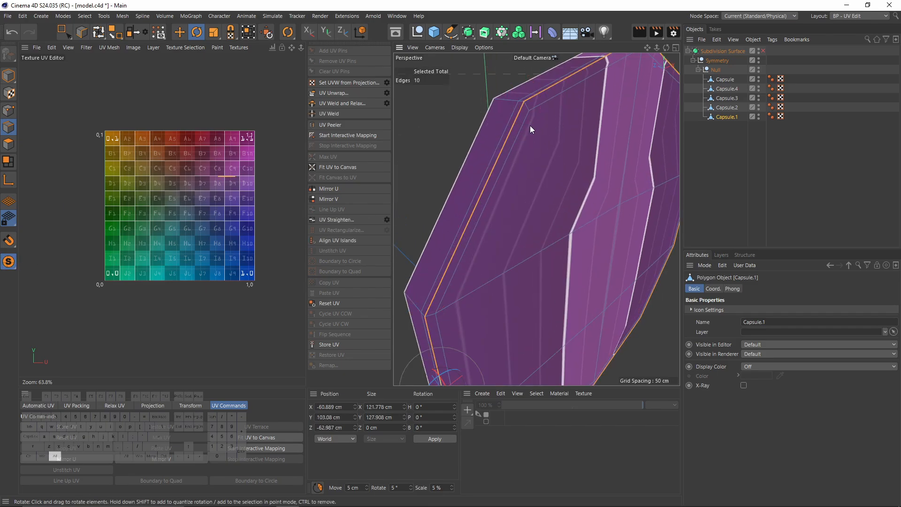
alt+right_drag(530, 125, 497, 191)
alt+drag(497, 190, 531, 207)
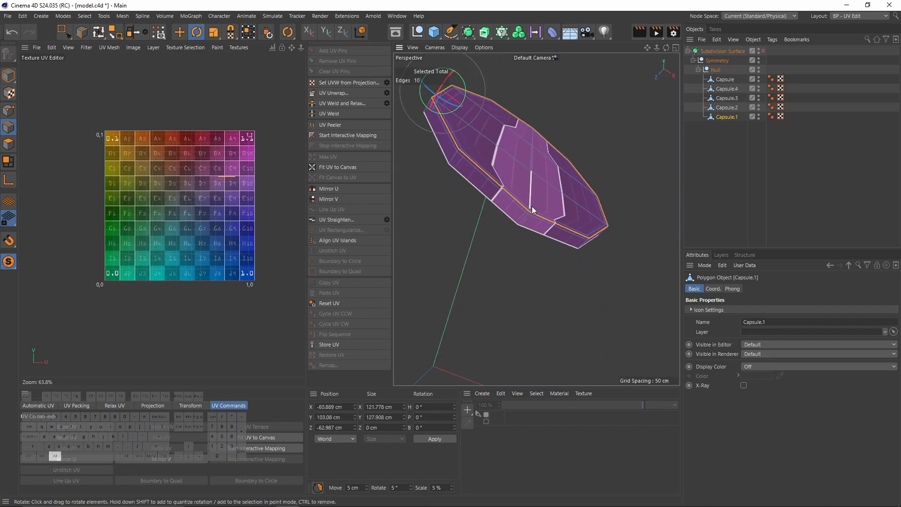
alt+scroll(531, 208, up, 8)
shift+click(522, 254)
shift+click(502, 282)
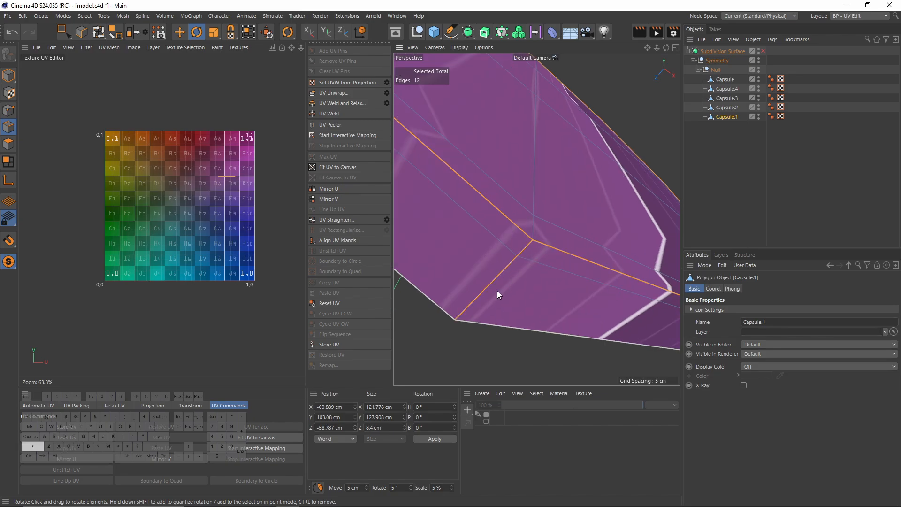
Step: Unwrap Capsule.1 along the selected seams and show the rest of the model in the viewport again
click(332, 93)
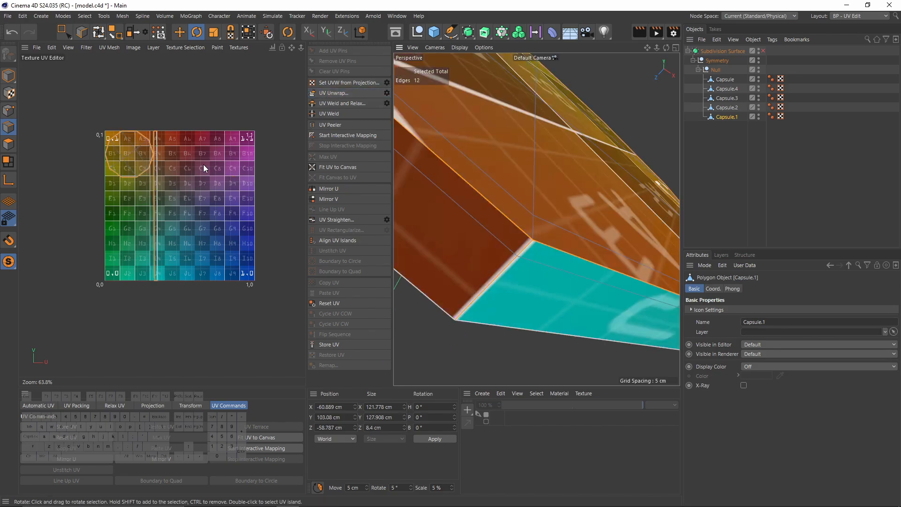
scroll(204, 164, up, 2)
alt+scroll(530, 211, down, 8)
alt+drag(530, 211, 639, 178)
drag(9, 261, 42, 275)
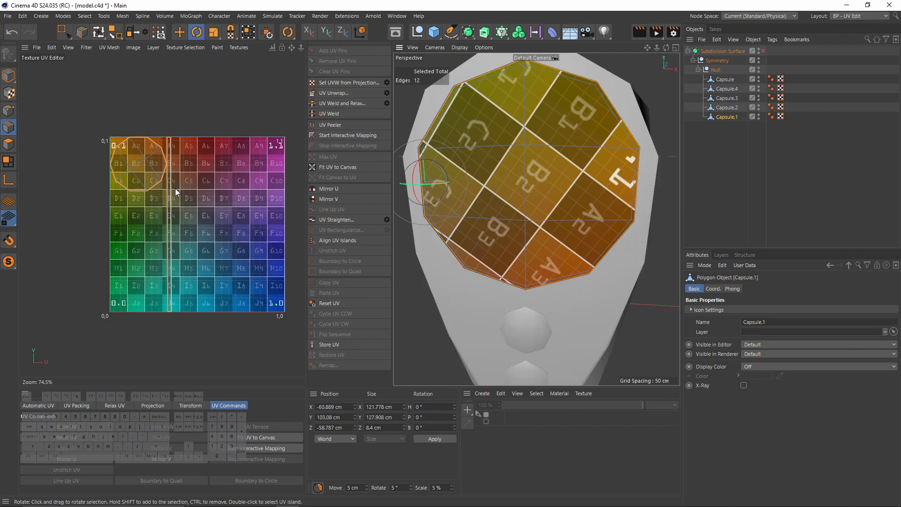
Step: Select all the capsule parts, from Capsule.1 up to Capsule, and turn on the Subdivision Surface
alt+drag(636, 180, 605, 178)
drag(729, 151, 719, 79)
alt+drag(573, 153, 497, 220)
key(s)
key(q)
Step: Switch to the Standard layout and look up the Connect Objects + Delete command for the Capsule object
click(859, 16)
click(845, 45)
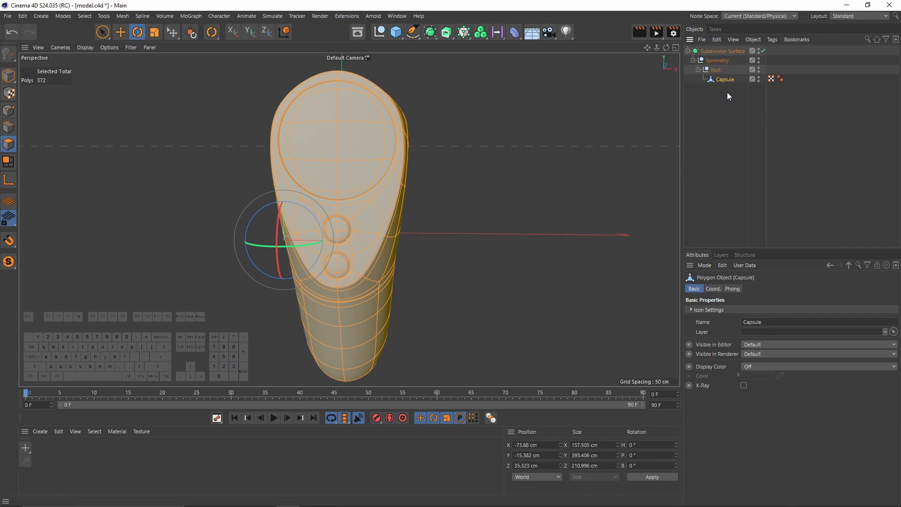
right_click(729, 78)
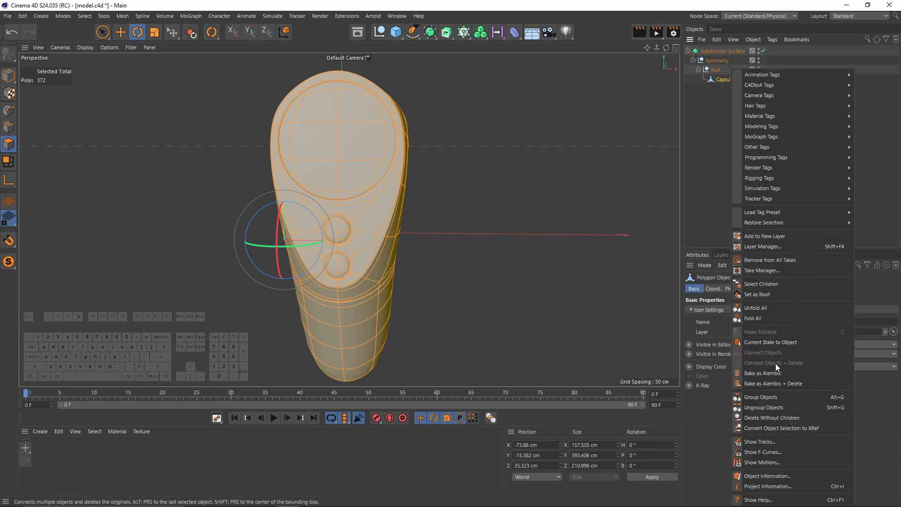
click(710, 203)
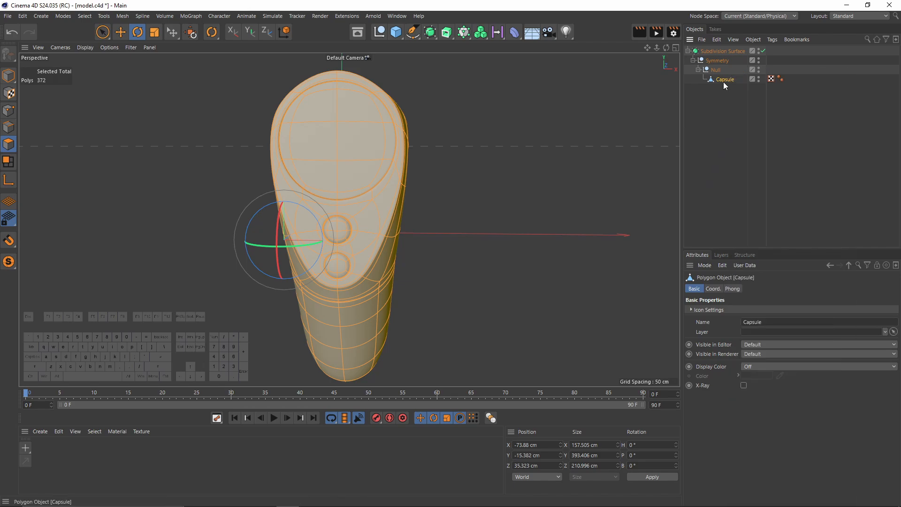
Step: Return to the BP - UV Edit layout and pack the Capsule's UV islands with Bounding Box, Preserve Orientation and Equalize Island Size
click(850, 19)
click(855, 45)
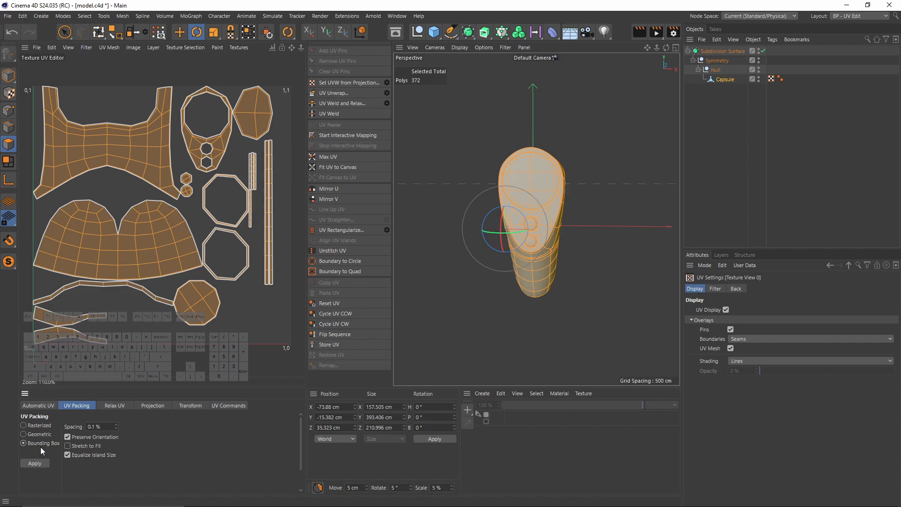
click(35, 463)
scroll(226, 173, down, 3)
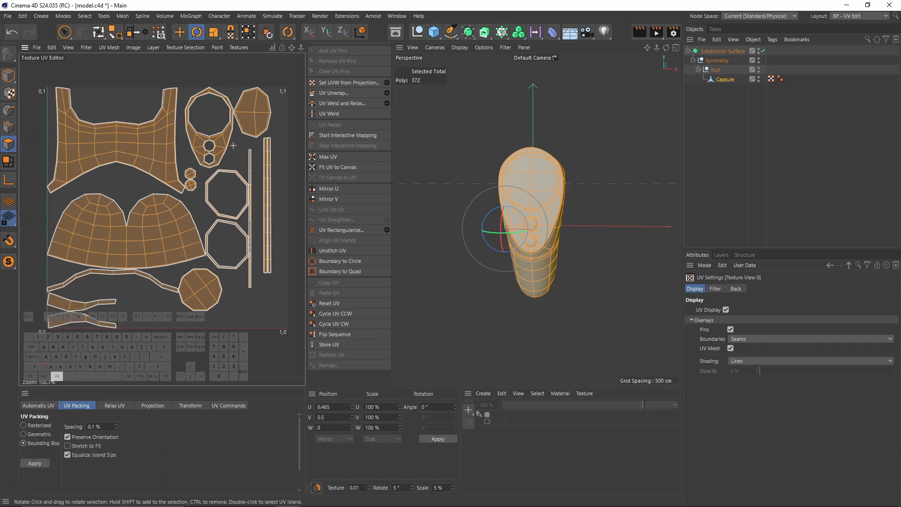
alt+middle_drag(137, 166, 127, 175)
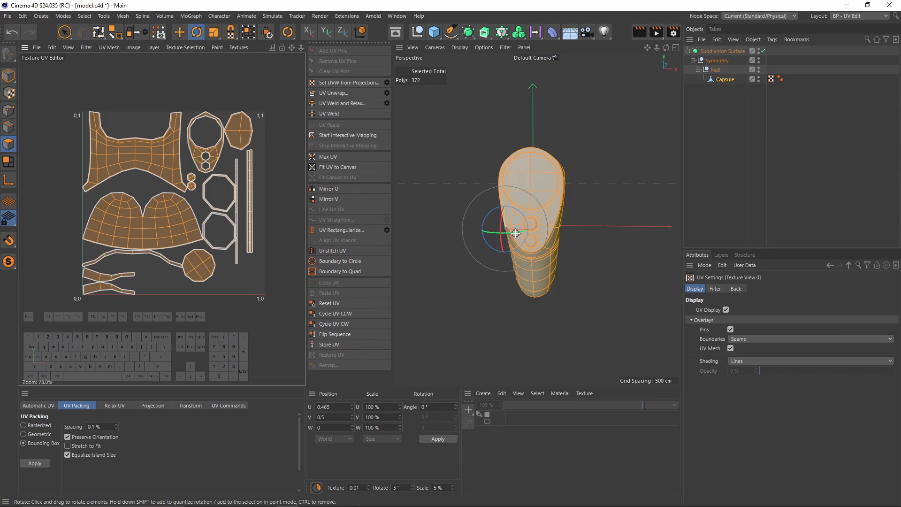
Step: Display the UV Map test texture on the Capsule and examine its pattern on the model from several angles
click(239, 48)
click(249, 68)
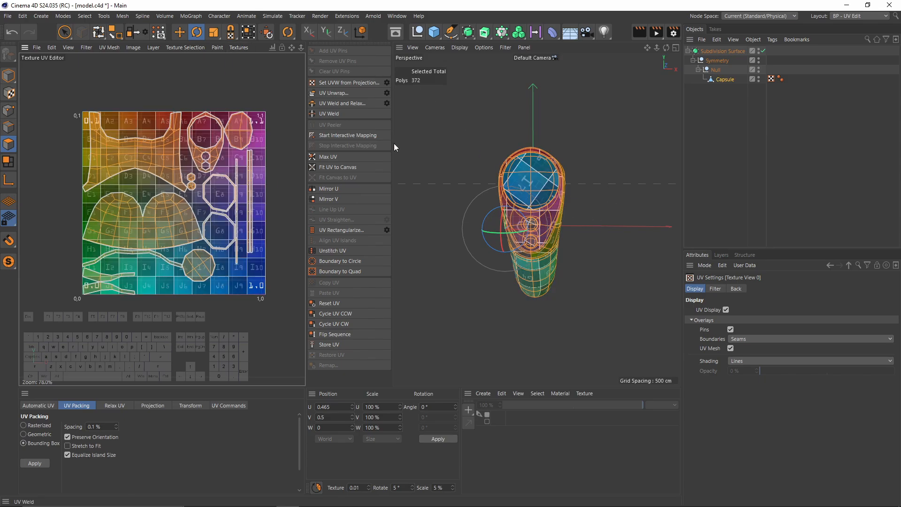
alt+drag(548, 174, 521, 187)
click(238, 48)
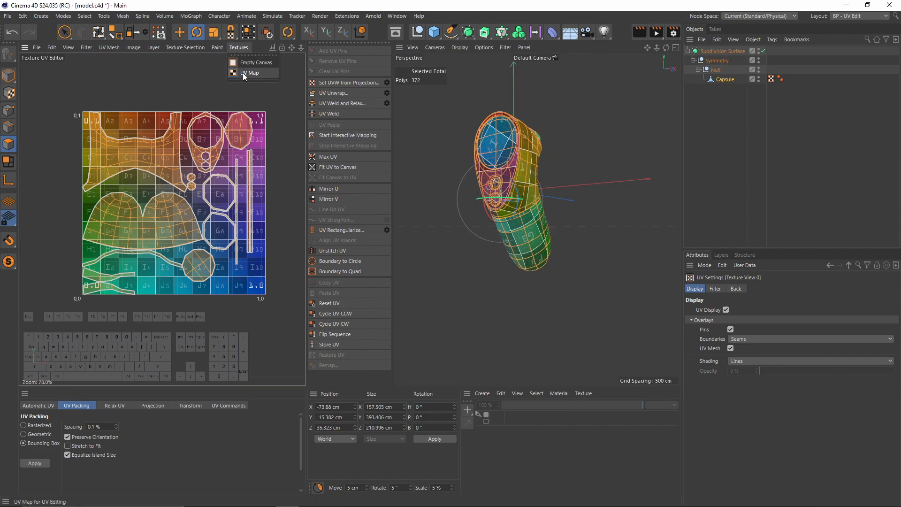
scroll(548, 192, up, 4)
alt+drag(569, 207, 526, 188)
scroll(548, 192, down, 4)
scroll(507, 193, up, 3)
Step: Switch to Model mode and the Startup layout, and view the smoothed controller from the side
click(9, 75)
click(859, 16)
click(845, 94)
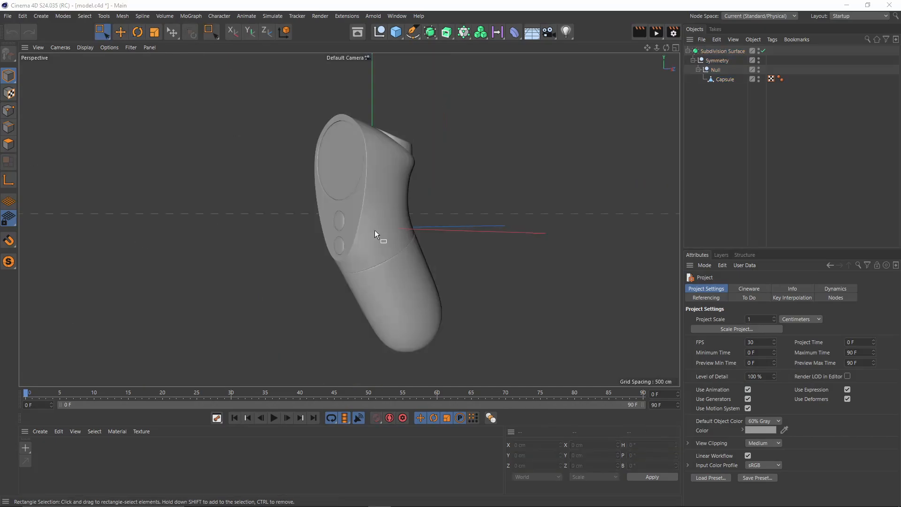
alt+drag(361, 224, 328, 257)
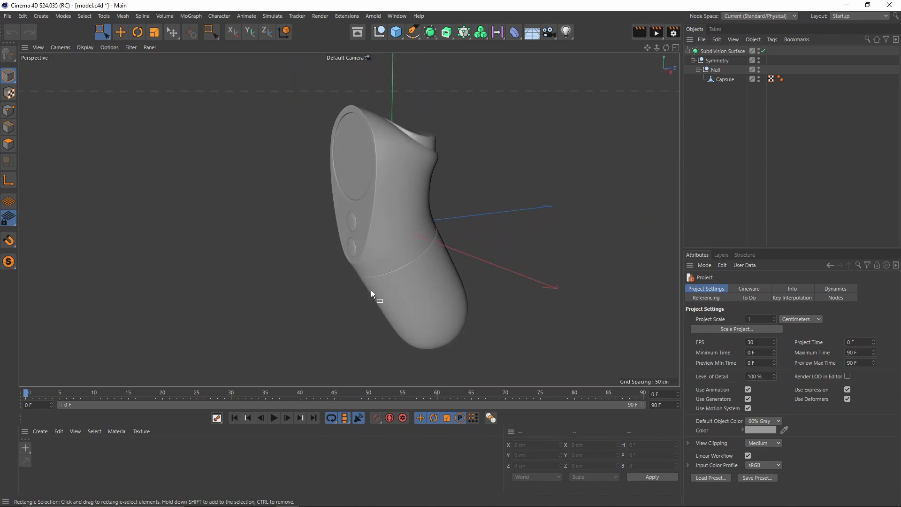